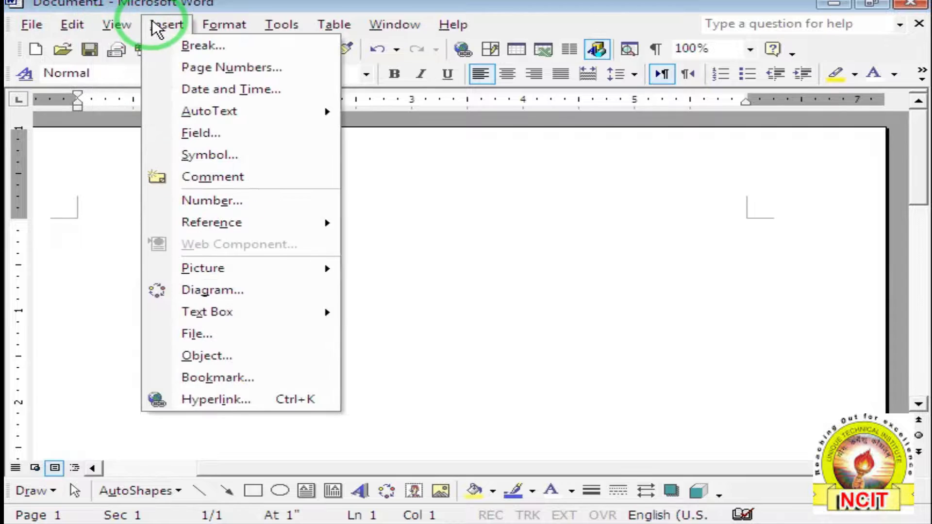
# Type the misspelled word 'Suggation' at the start of the blank document's first line.
pyautogui.moveTo(209, 31)
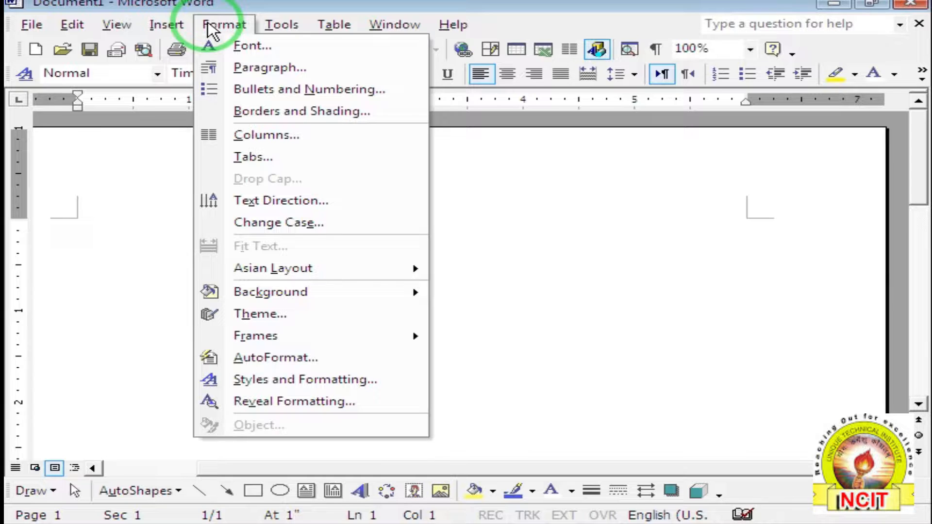
pyautogui.moveTo(286, 30)
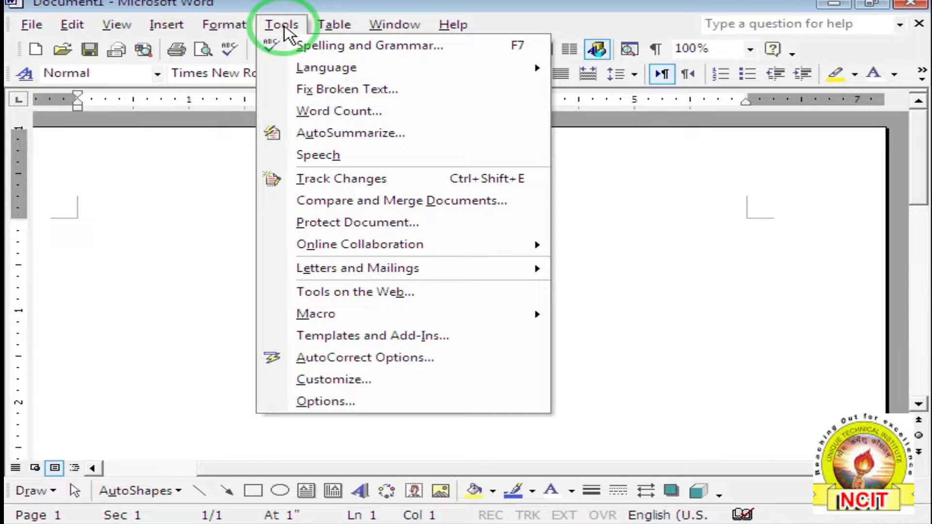
pyautogui.click(218, 265)
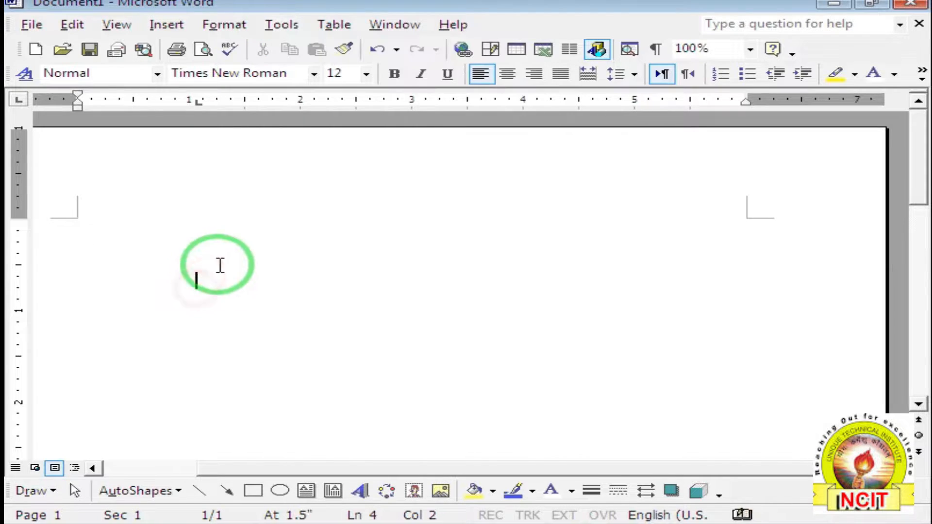
pyautogui.click(286, 34)
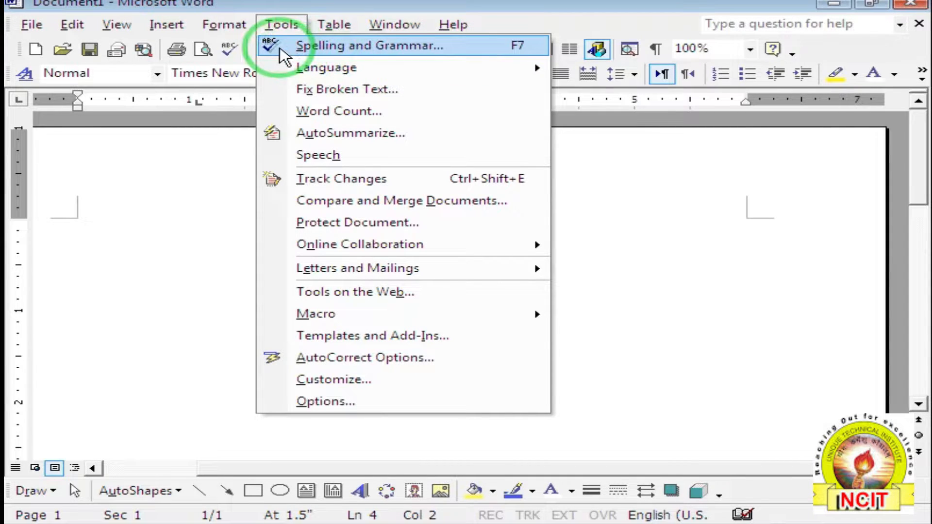
pyautogui.click(173, 194)
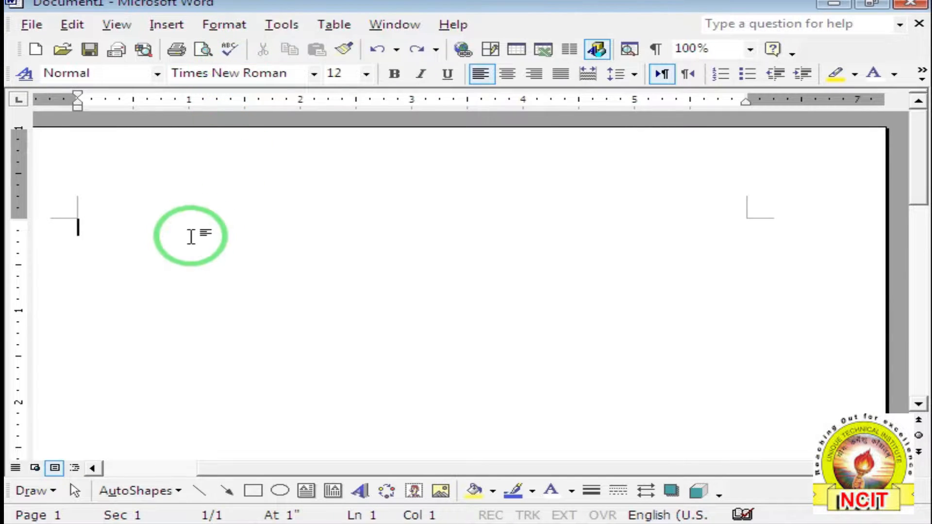
pyautogui.click(151, 231)
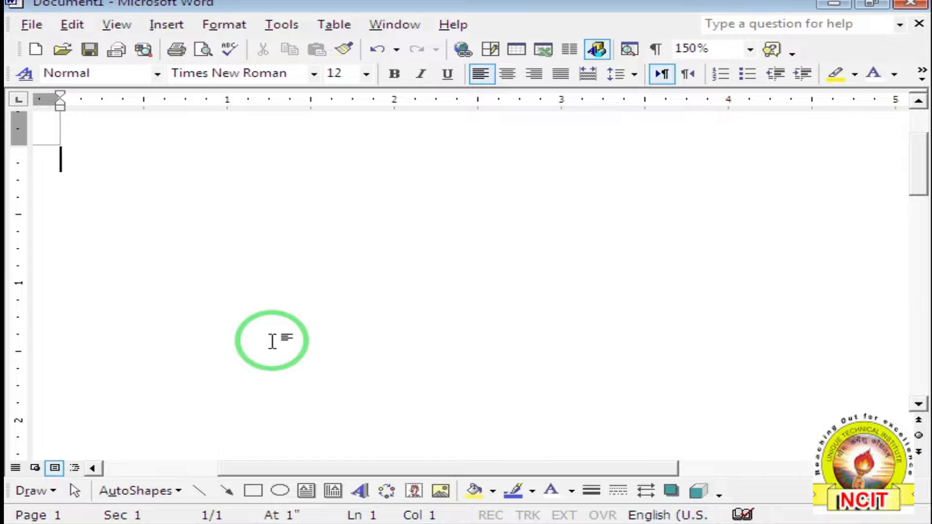
pyautogui.write('S')
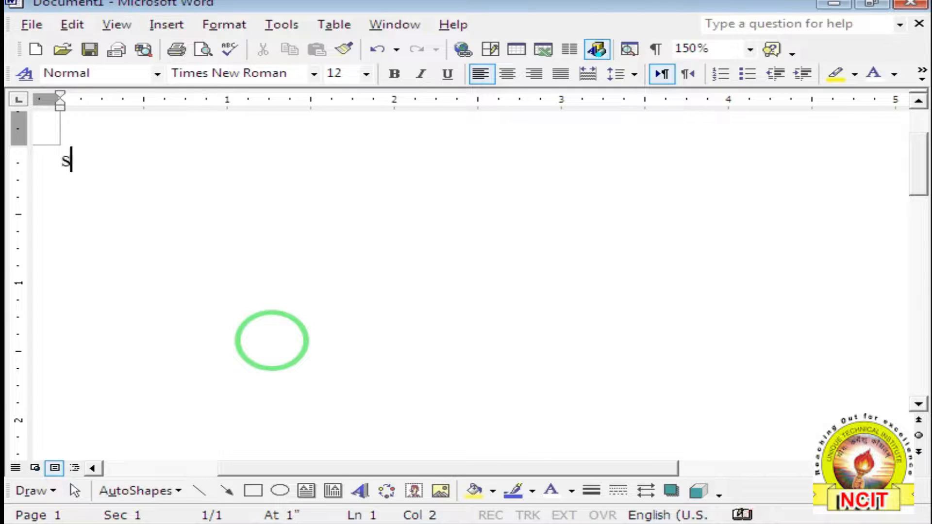
pyautogui.write('u')
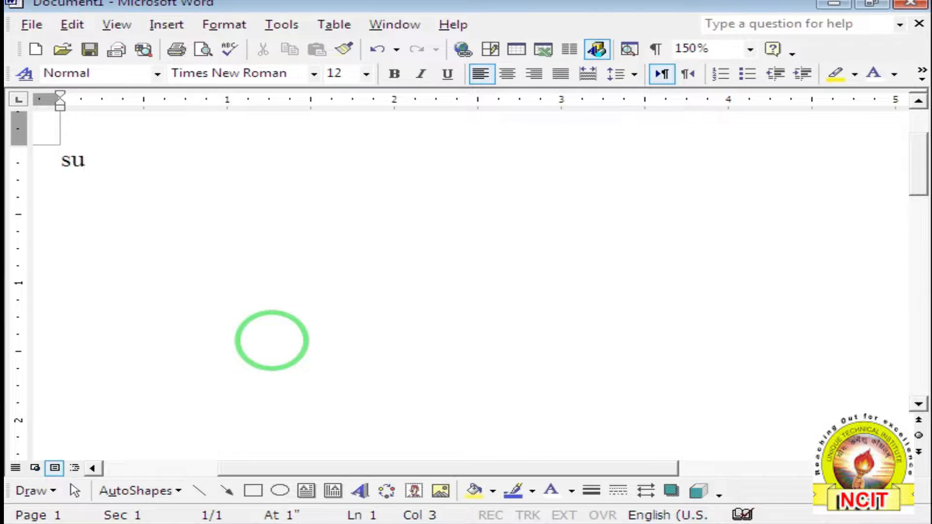
pyautogui.write('ggation')
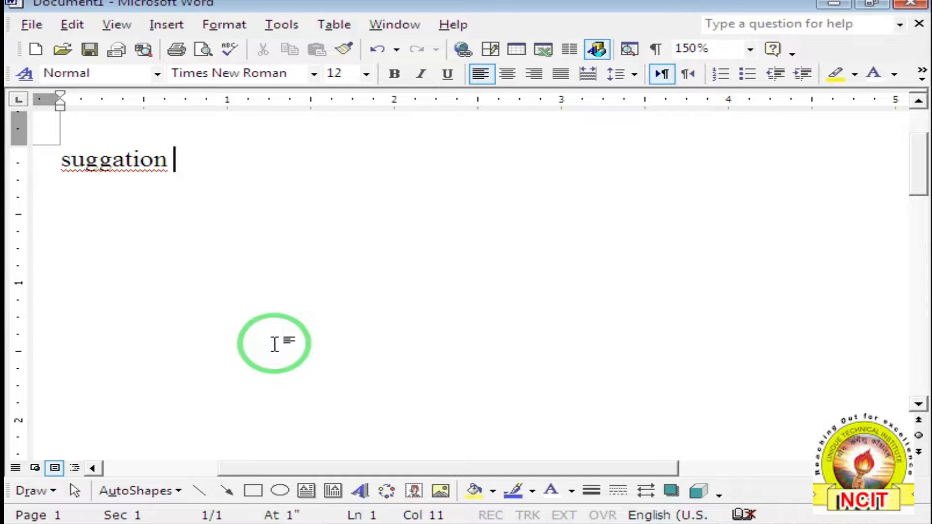
# Use the Spelling and Grammar check to change 'Suggation' to the suggested 'suggestion'.
pyautogui.click(127, 170)
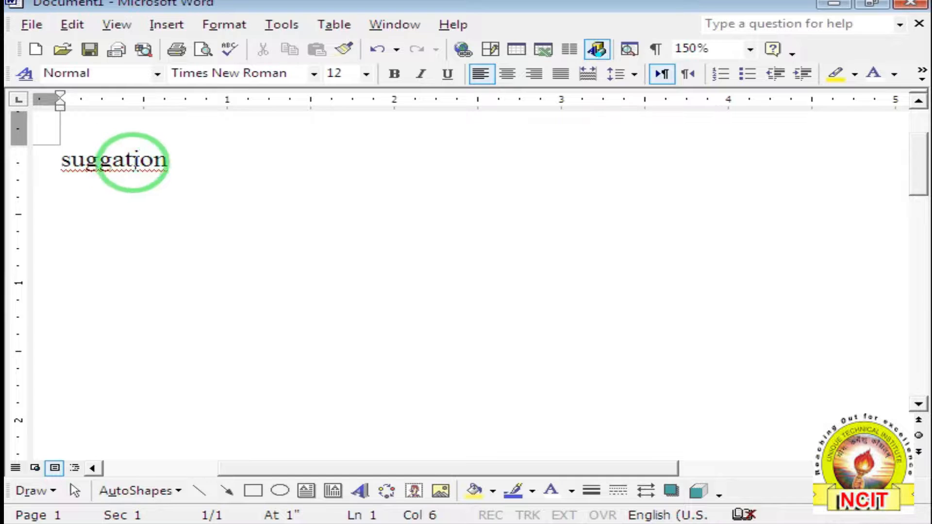
pyautogui.click(272, 26)
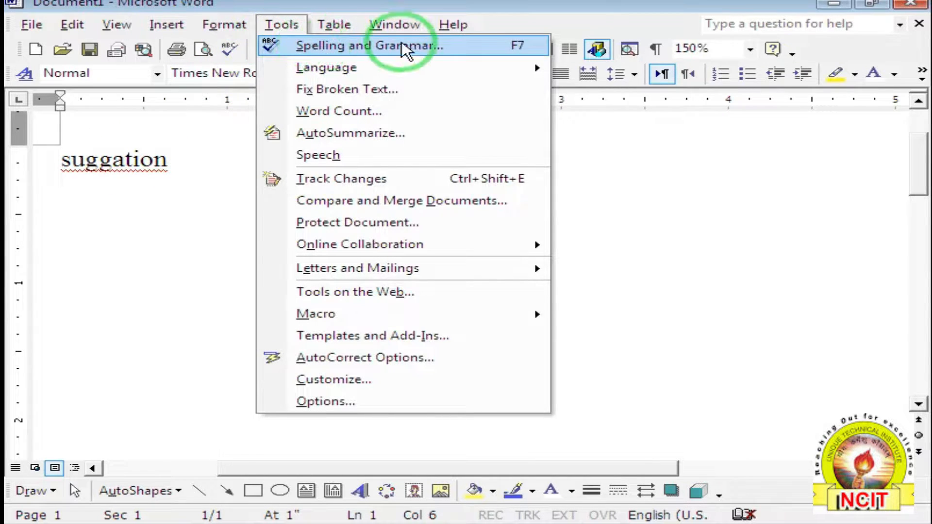
pyautogui.click(446, 46)
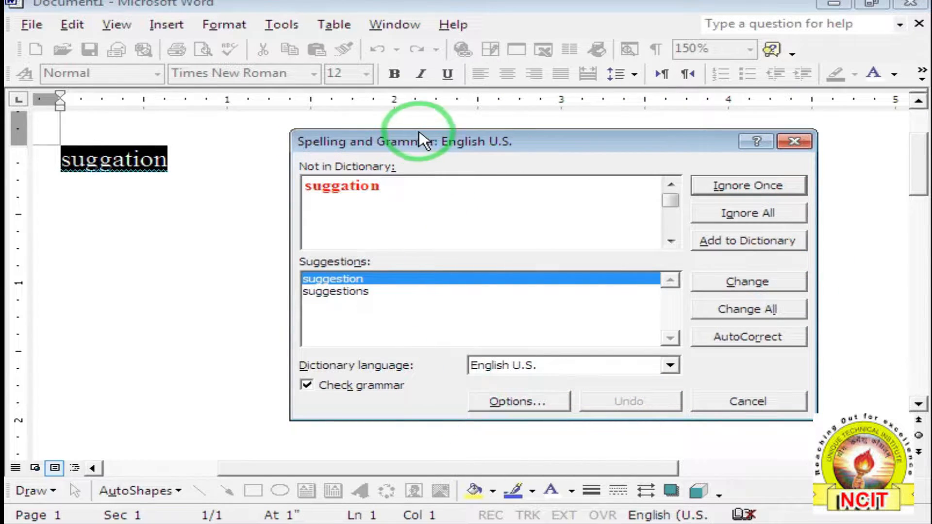
pyautogui.moveTo(419, 141); pyautogui.dragTo(317, 120)
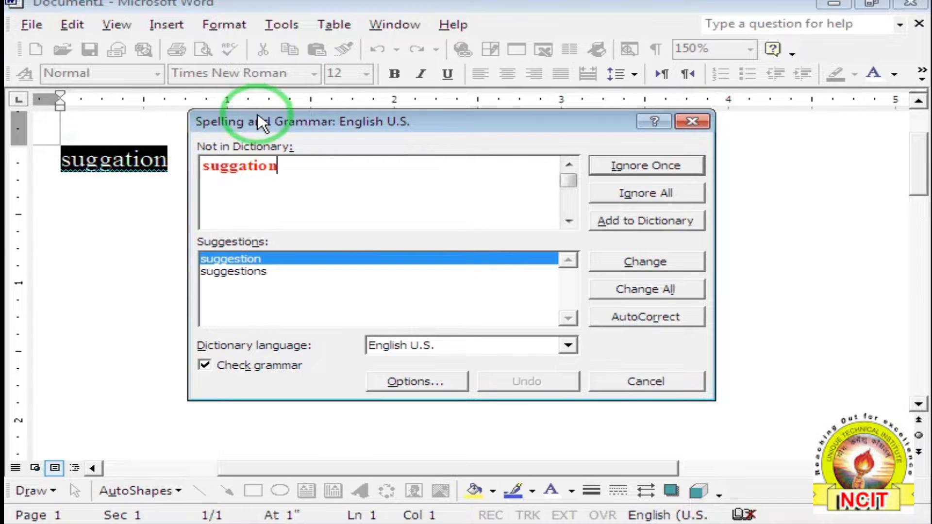
pyautogui.moveTo(259, 120); pyautogui.dragTo(360, 121)
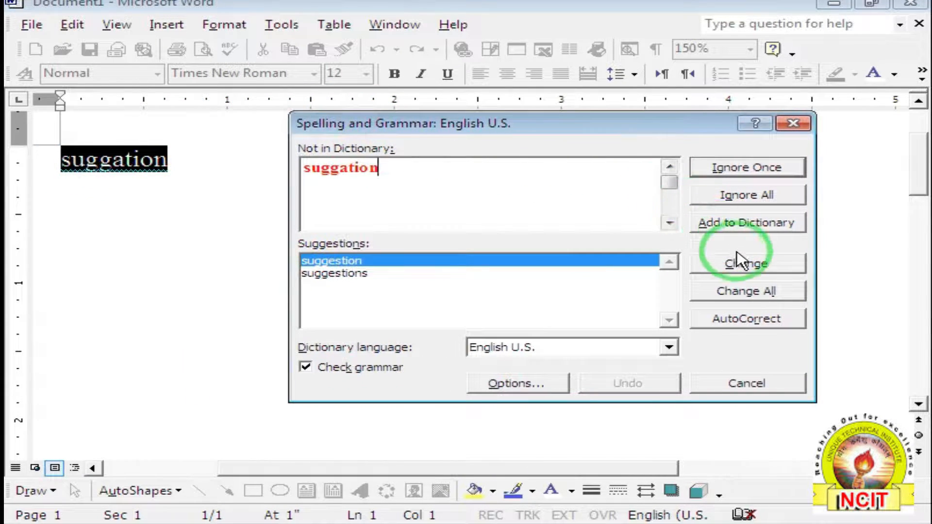
pyautogui.click(744, 267)
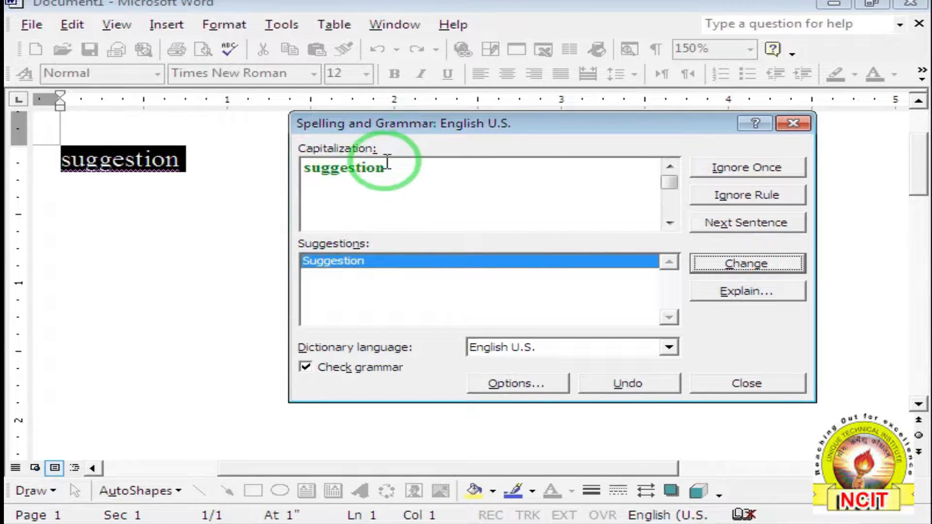
pyautogui.click(746, 386)
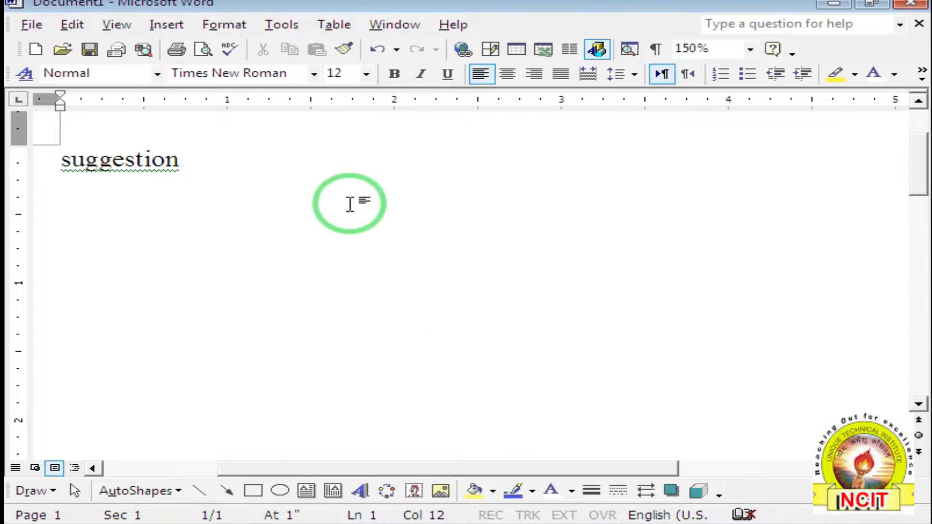
pyautogui.click(283, 26)
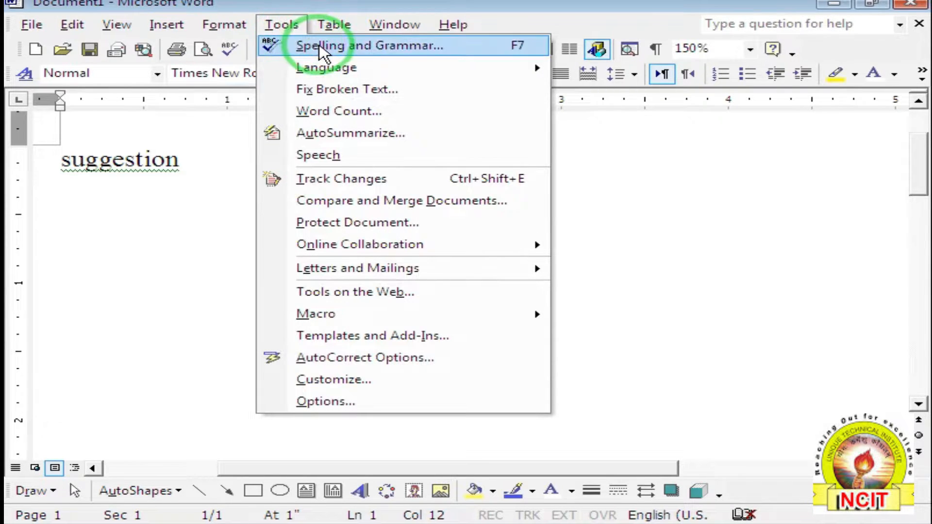
# Rerun the spelling check, resume it, and accept the capitalized 'Suggestion' correction.
pyautogui.click(320, 45)
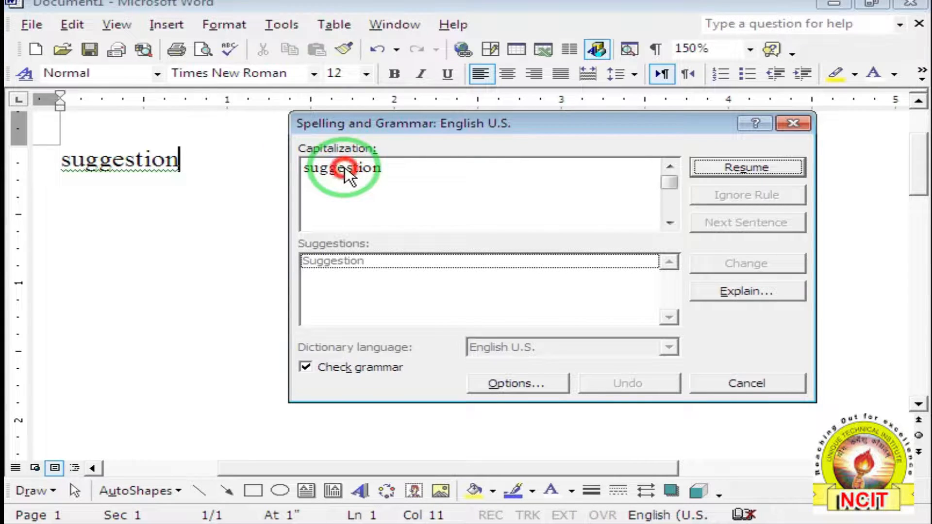
pyautogui.click(342, 261)
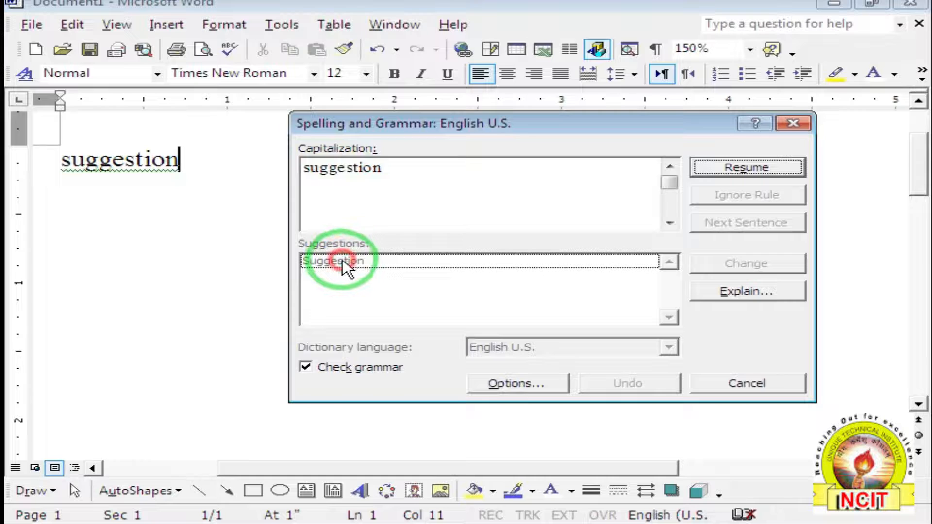
pyautogui.click(720, 175)
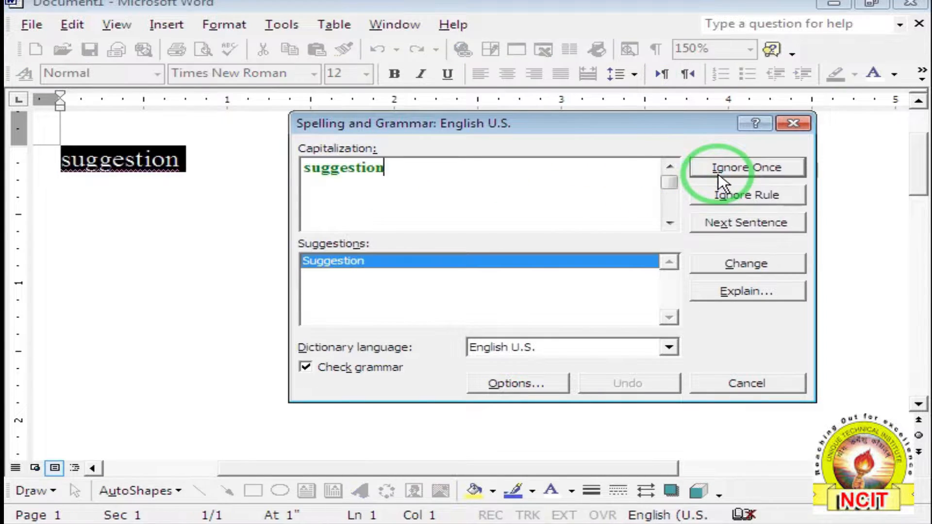
pyautogui.click(730, 268)
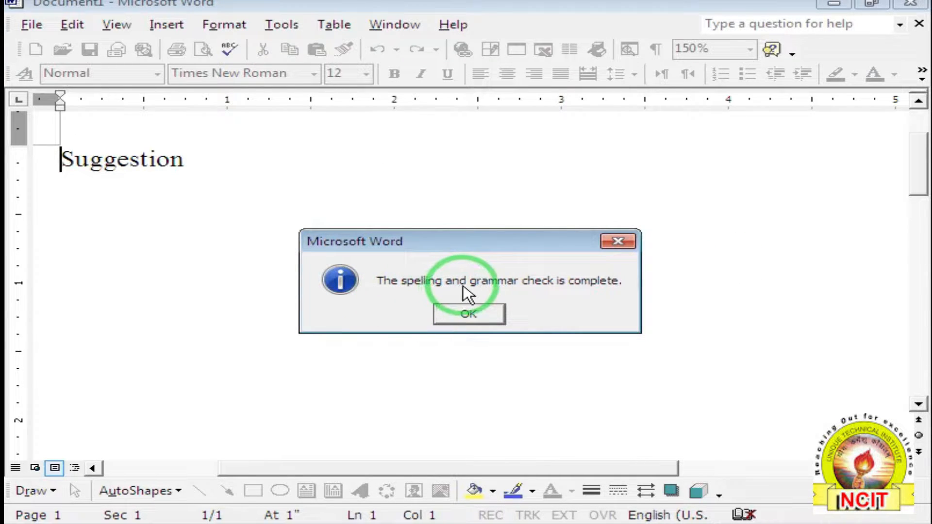
pyautogui.click(477, 318)
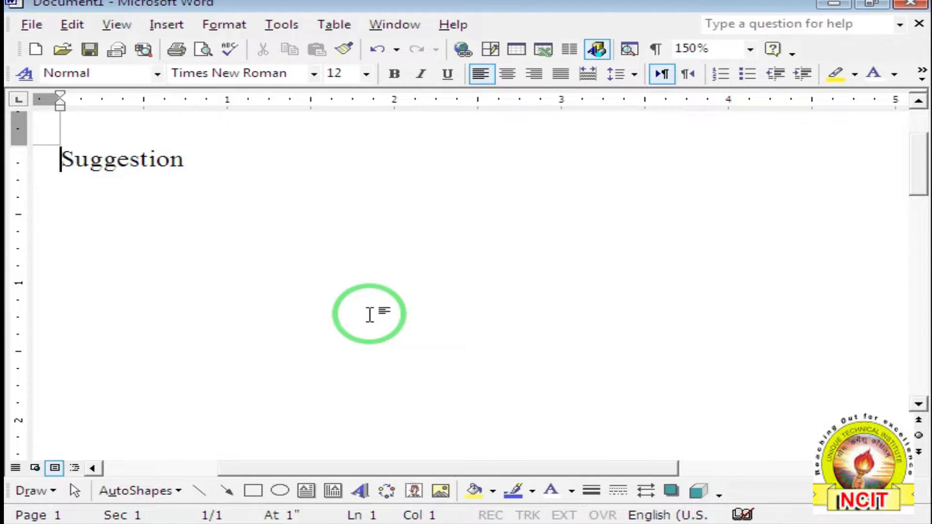
# Type 'Ram are a good boy.' two lines below Suggestion, ending with a new line.
pyautogui.click(237, 171)
pyautogui.press('Return')
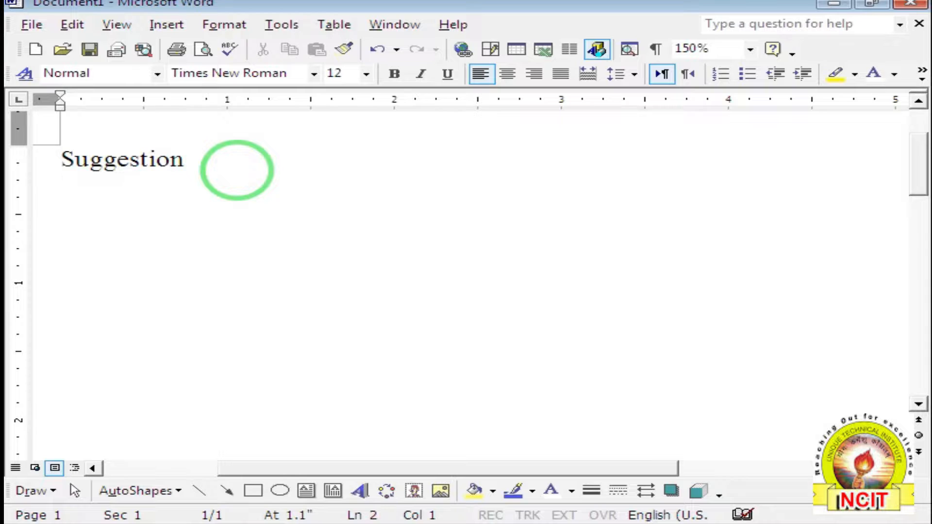
pyautogui.press('Return')
pyautogui.write('Ram are')
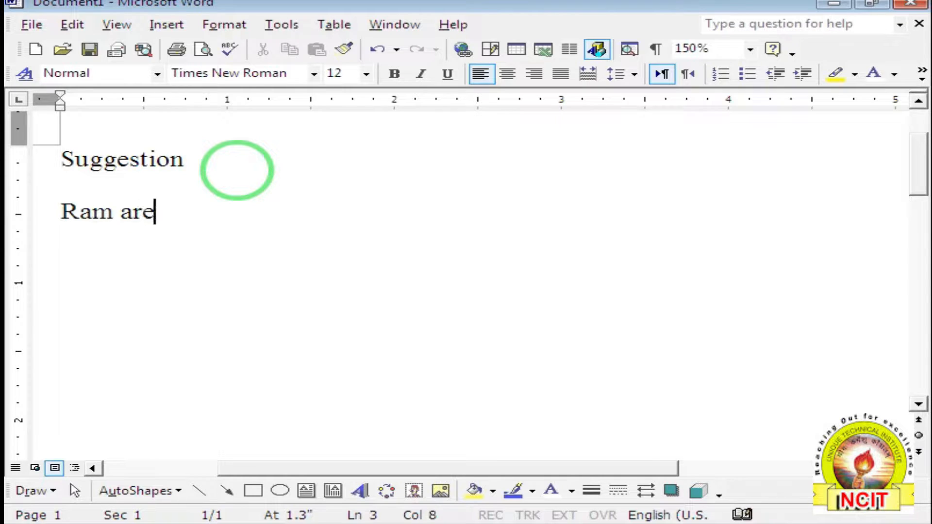
pyautogui.write(' a good bo')
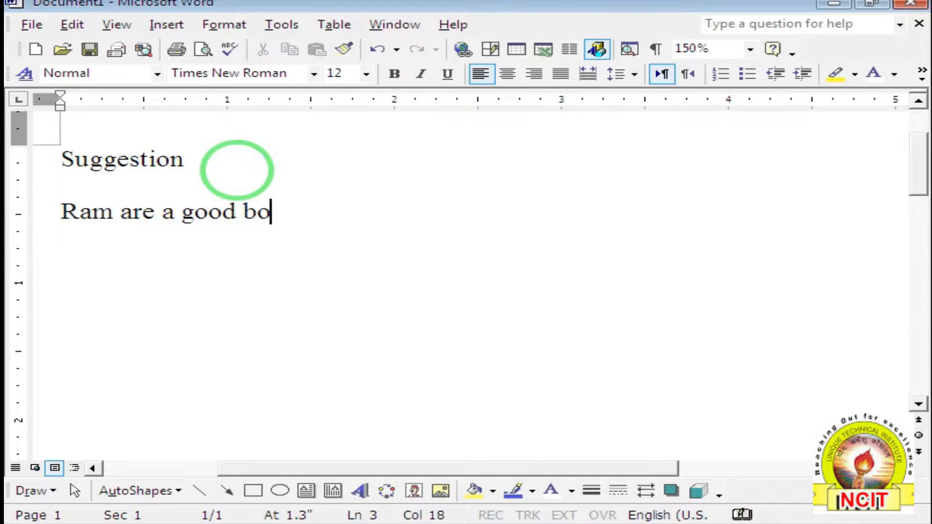
pyautogui.write('y.')
pyautogui.press('Return')
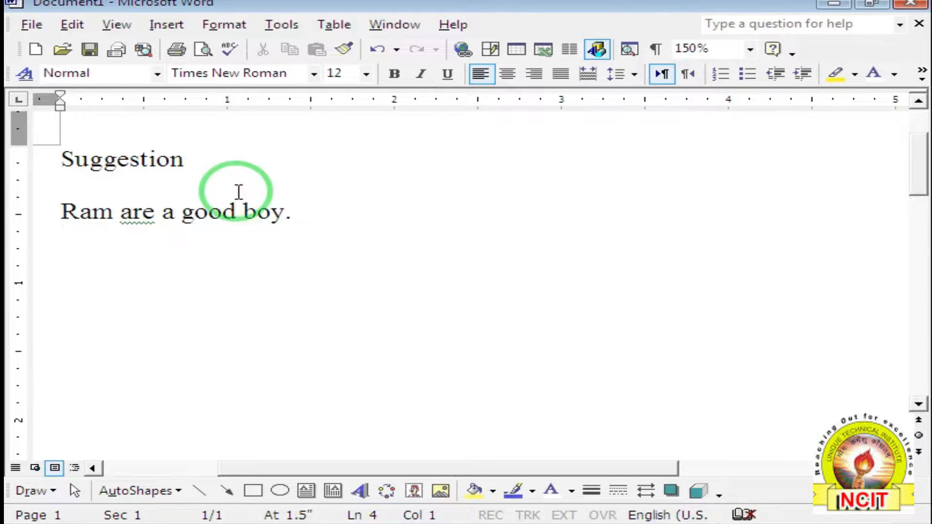
# Use the grammar check to replace 'are' with 'is', giving 'Ram is a good boy.'.
pyautogui.rightClick(121, 220)
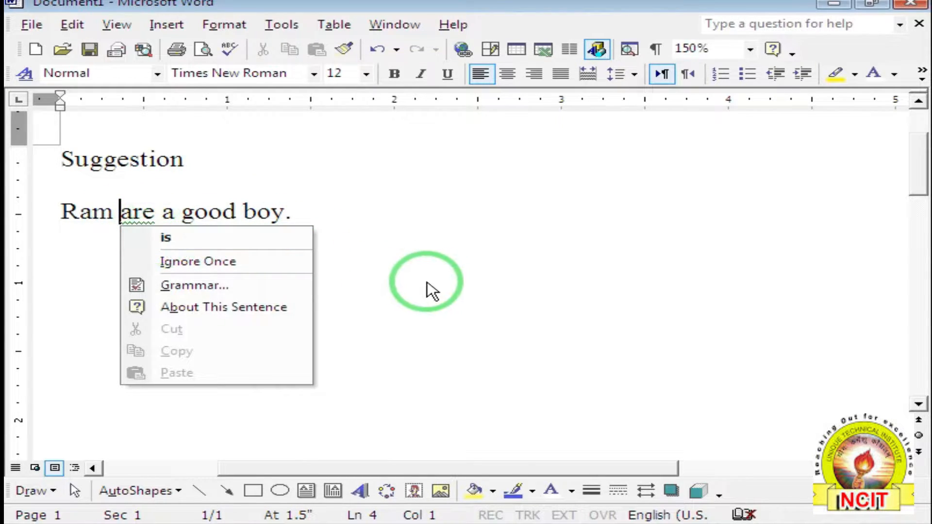
pyautogui.click(301, 212)
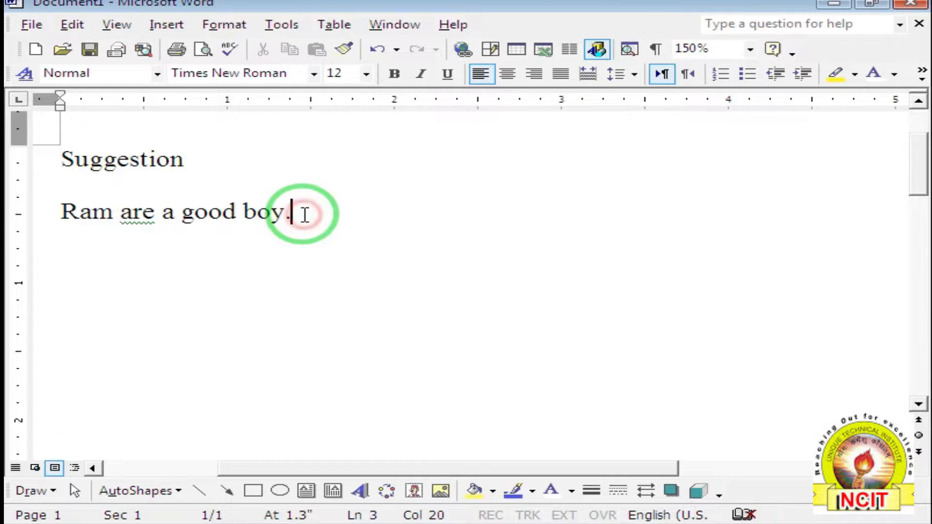
pyautogui.click(294, 24)
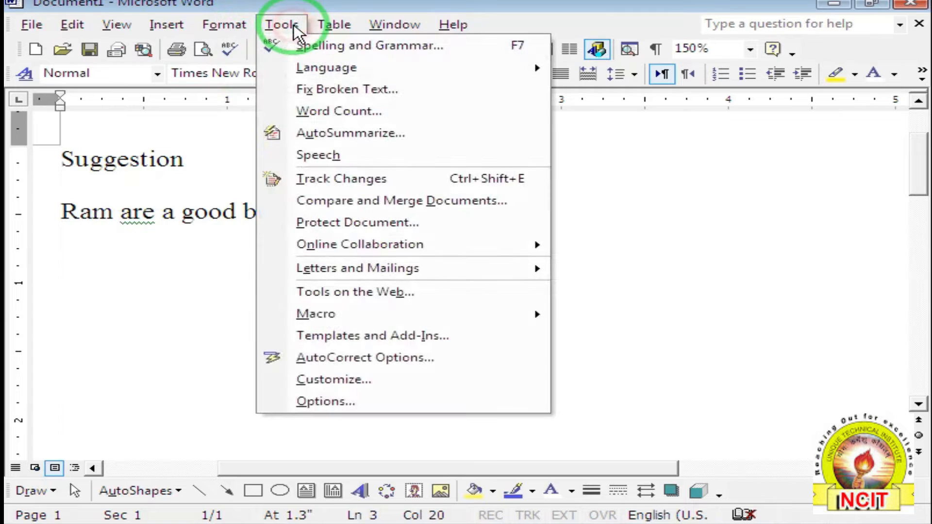
pyautogui.click(299, 45)
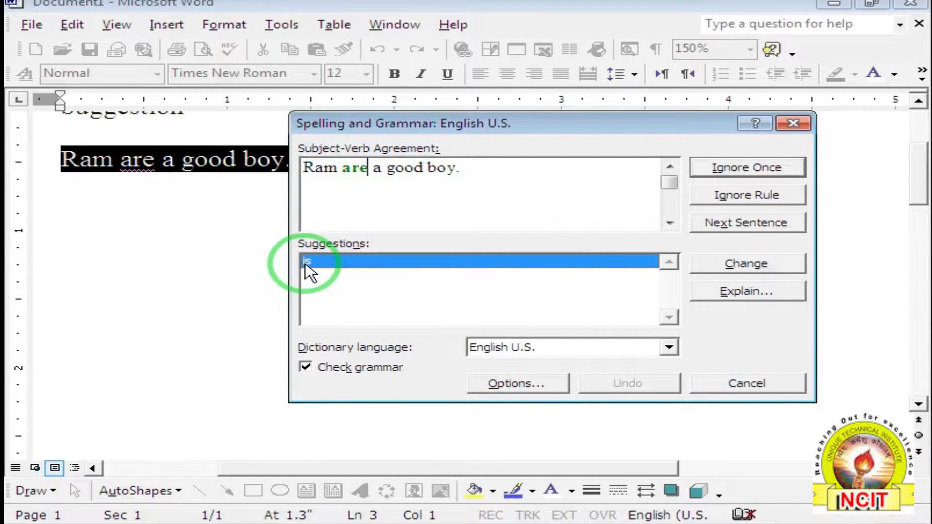
pyautogui.click(320, 260)
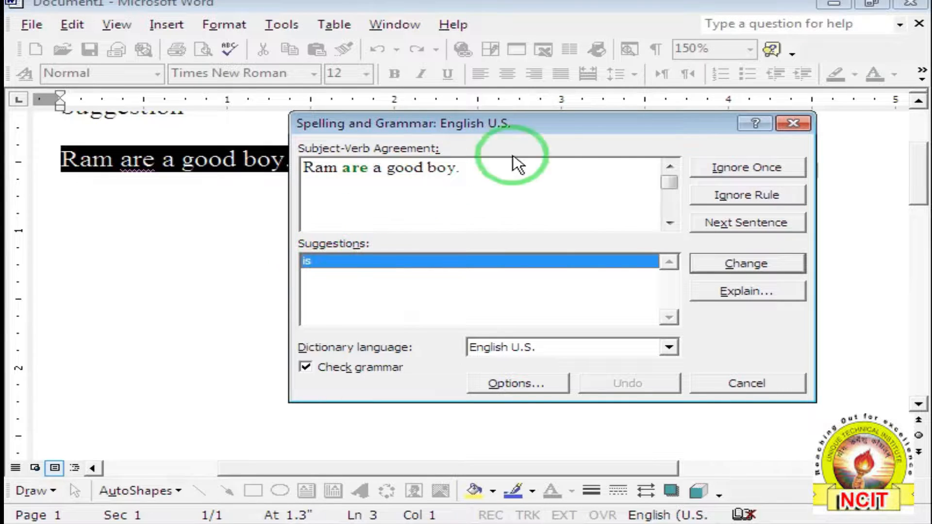
pyautogui.click(766, 267)
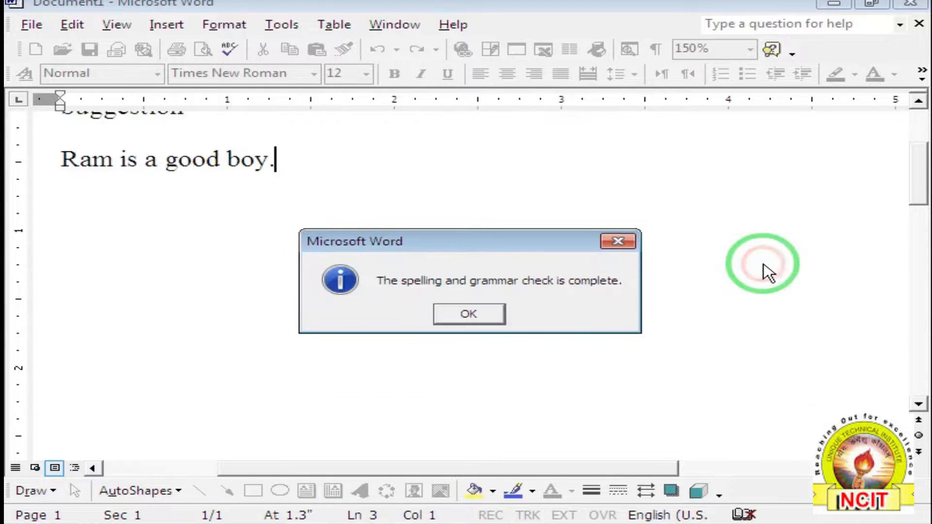
pyautogui.click(469, 314)
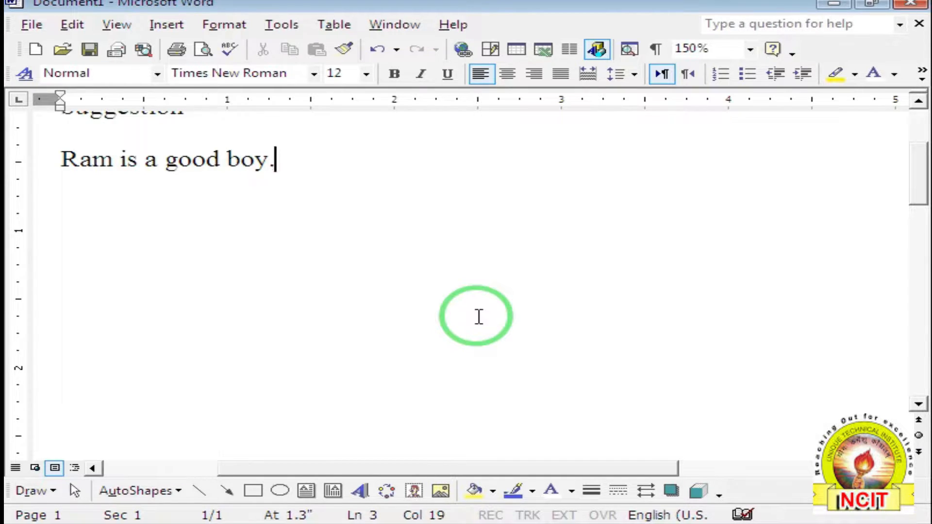
# Insert extra spaces before 'good' and before the full stop, then add an empty line below.
pyautogui.click(169, 164)
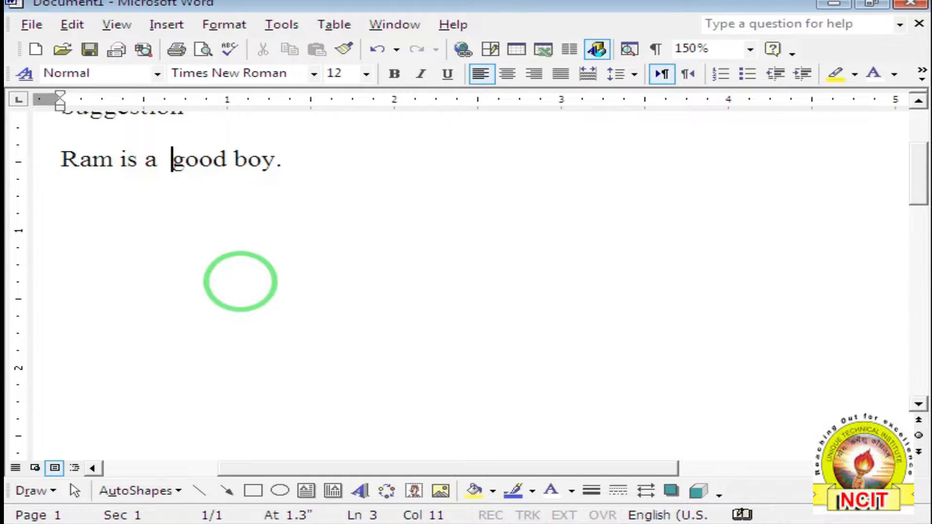
pyautogui.click(272, 162)
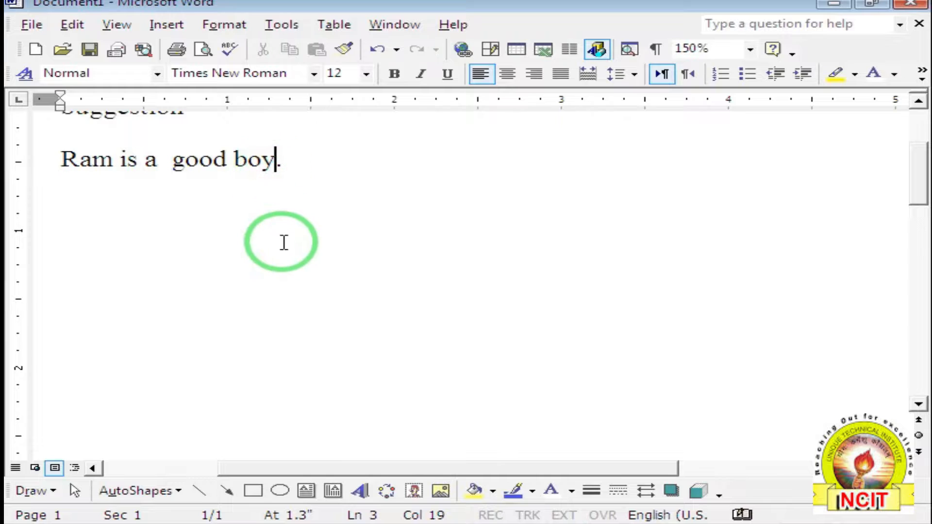
pyautogui.click(309, 162)
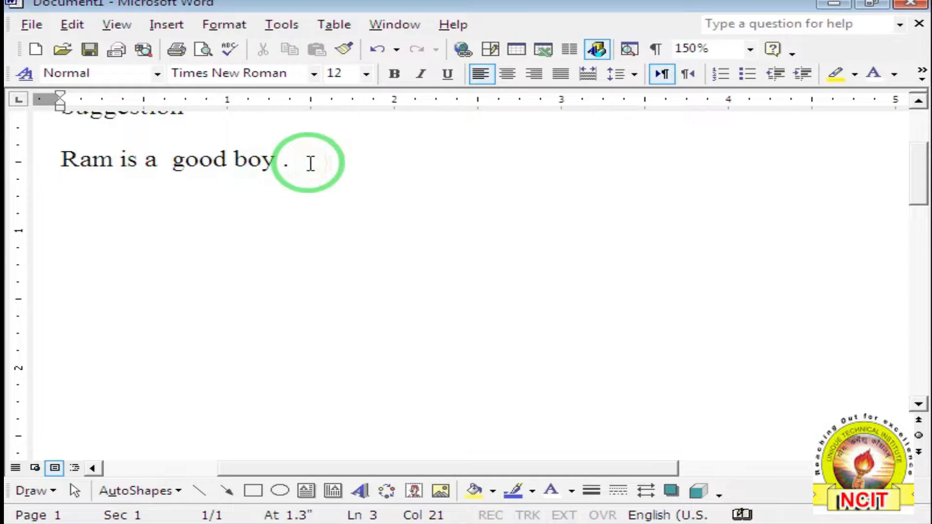
pyautogui.press('Return')
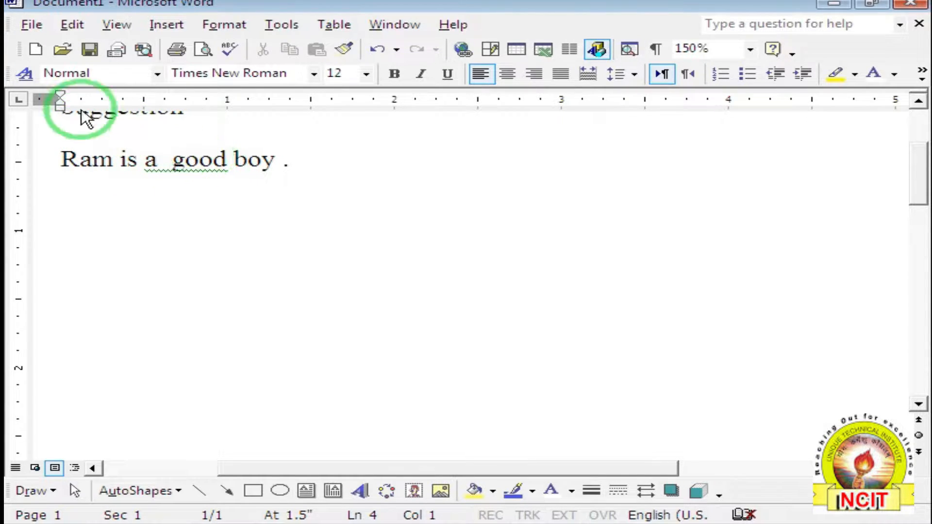
# Run Spelling and Grammar so it flags the extra space before 'good'.
pyautogui.click(280, 24)
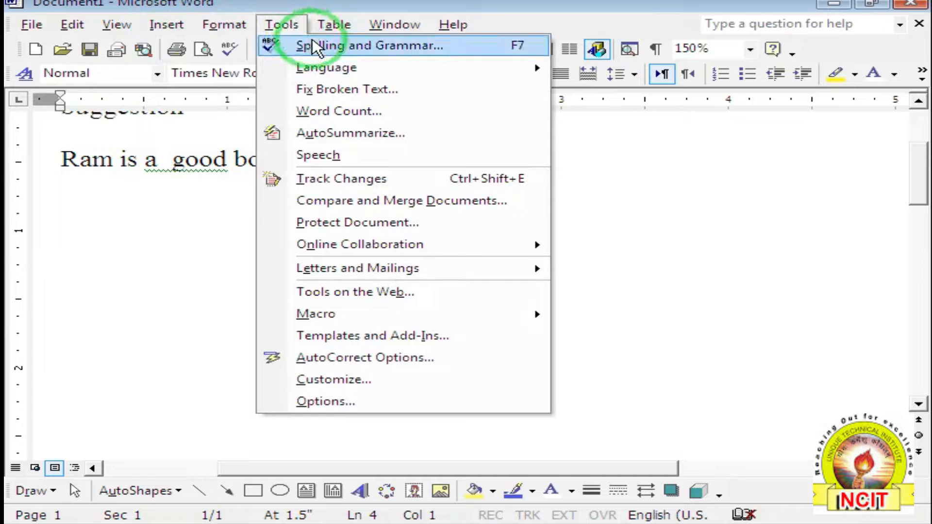
pyautogui.click(317, 47)
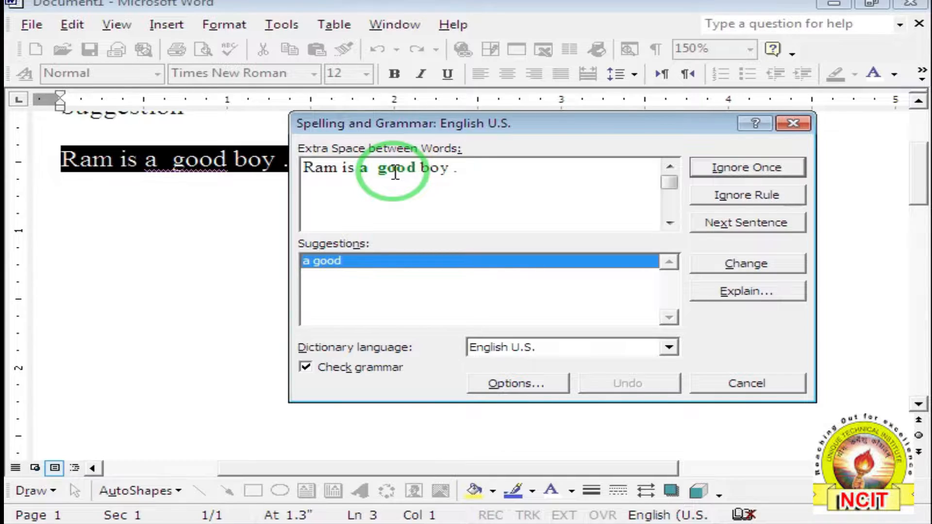
# Accept the 'a good' suggestion to remove the double space, then close the check.
pyautogui.click(348, 262)
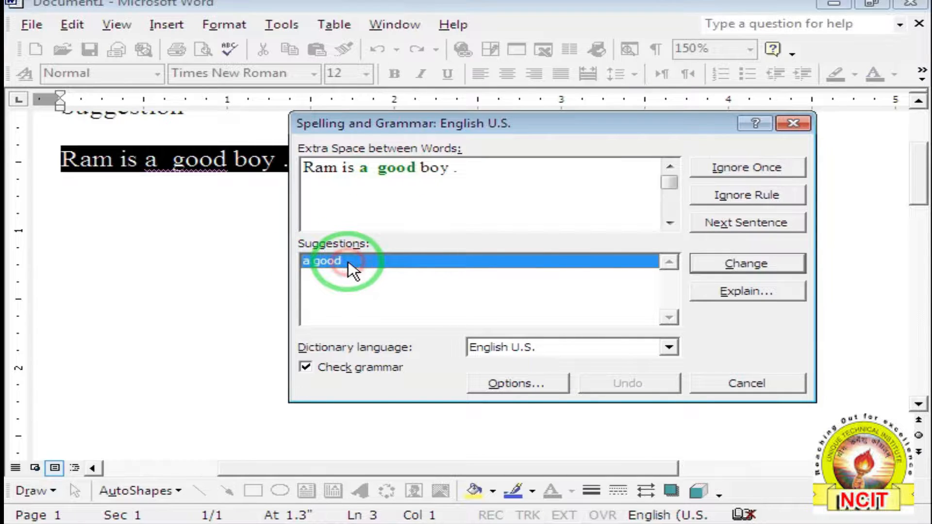
pyautogui.click(766, 268)
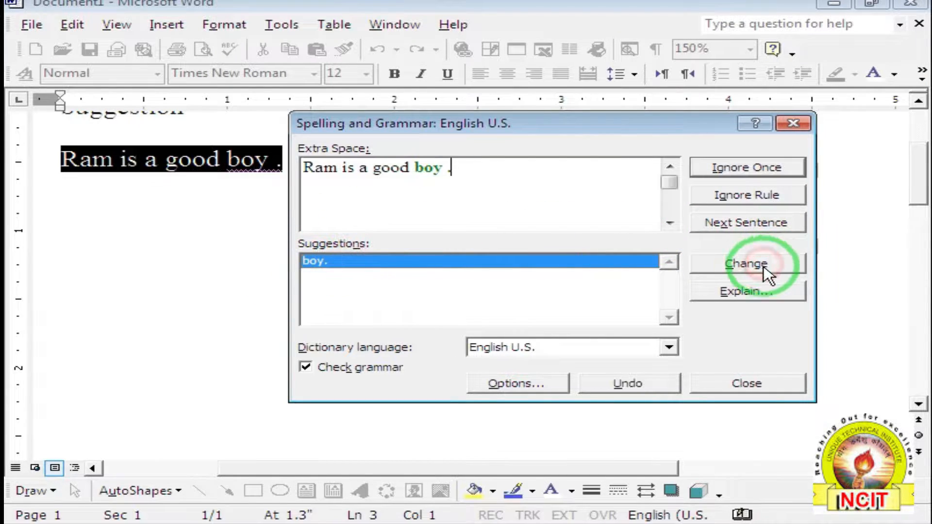
pyautogui.click(753, 381)
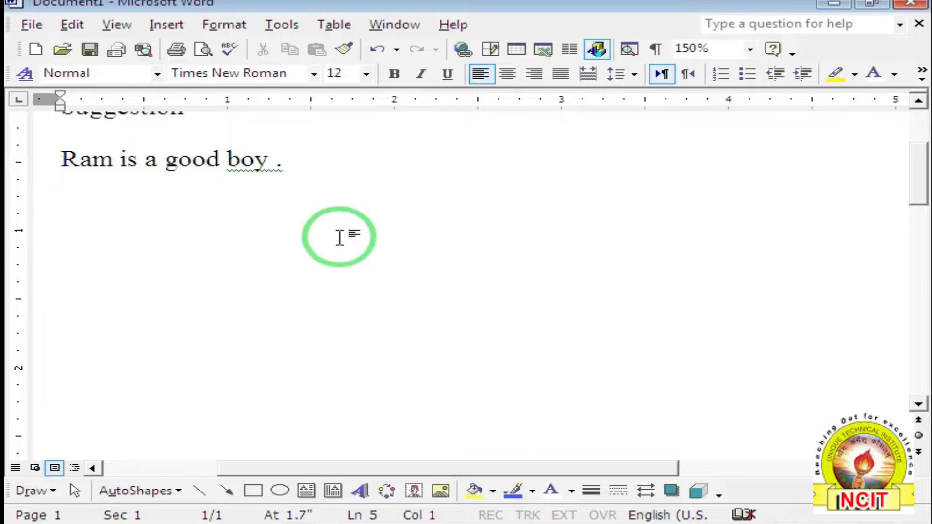
pyautogui.click(286, 164)
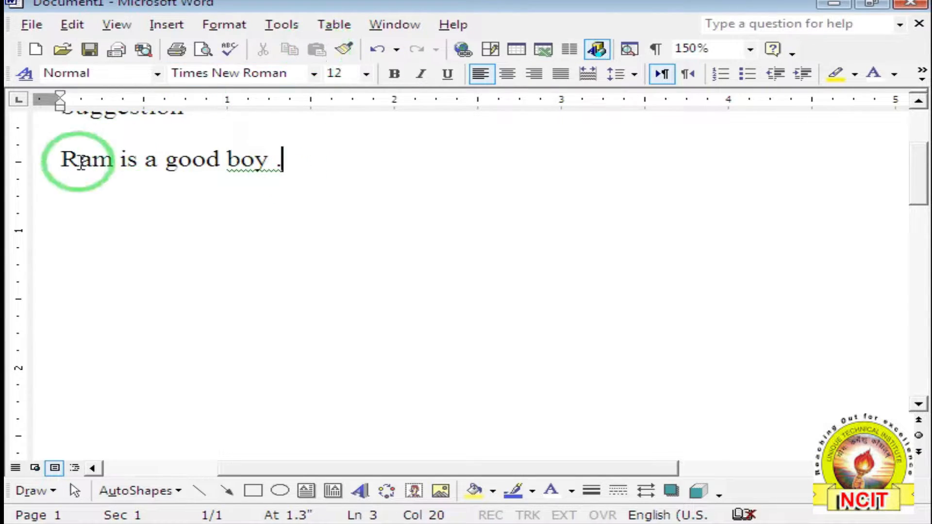
# Rerun the check from the sentence start and accept 'boy.' to drop the space before the period.
pyautogui.click(56, 154)
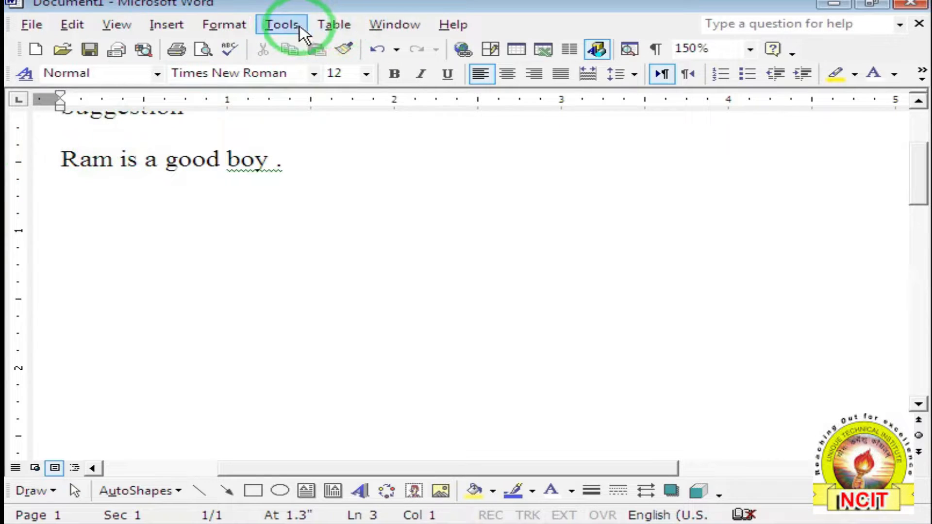
pyautogui.click(281, 24)
pyautogui.click(291, 42)
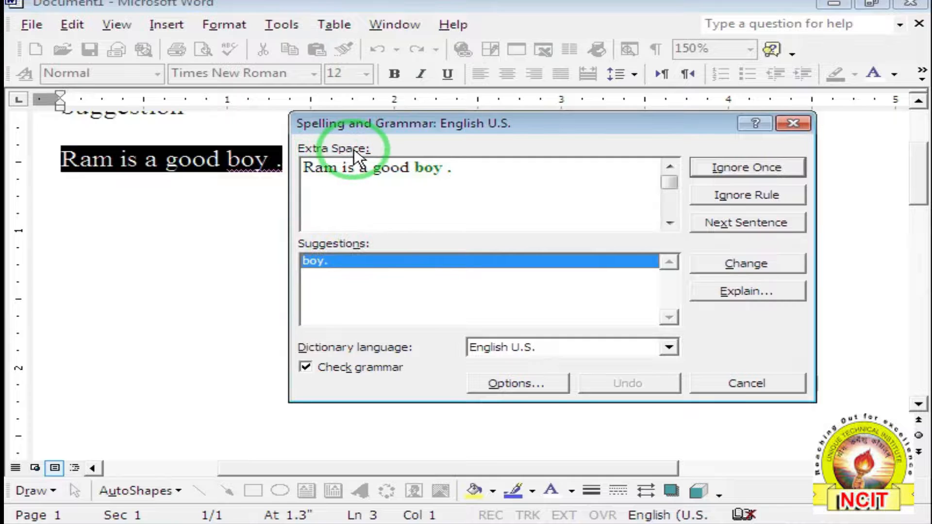
pyautogui.click(334, 261)
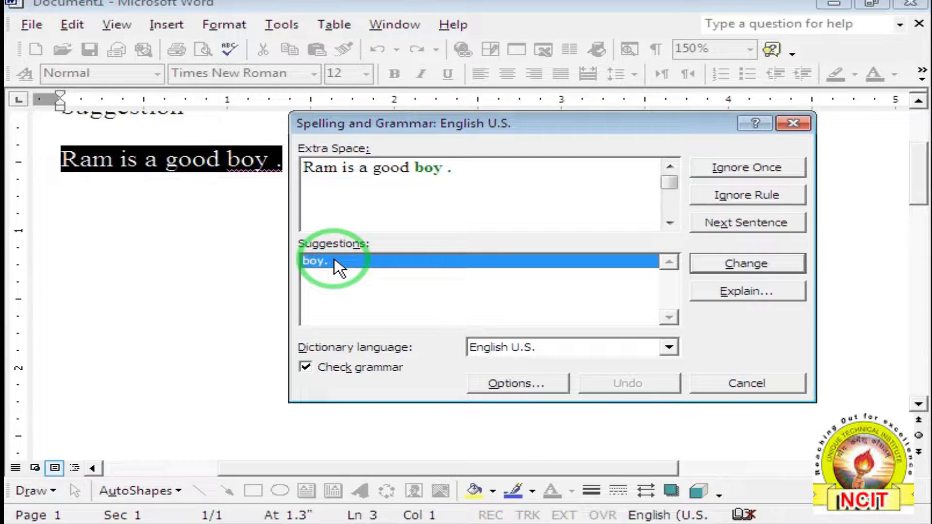
pyautogui.click(728, 268)
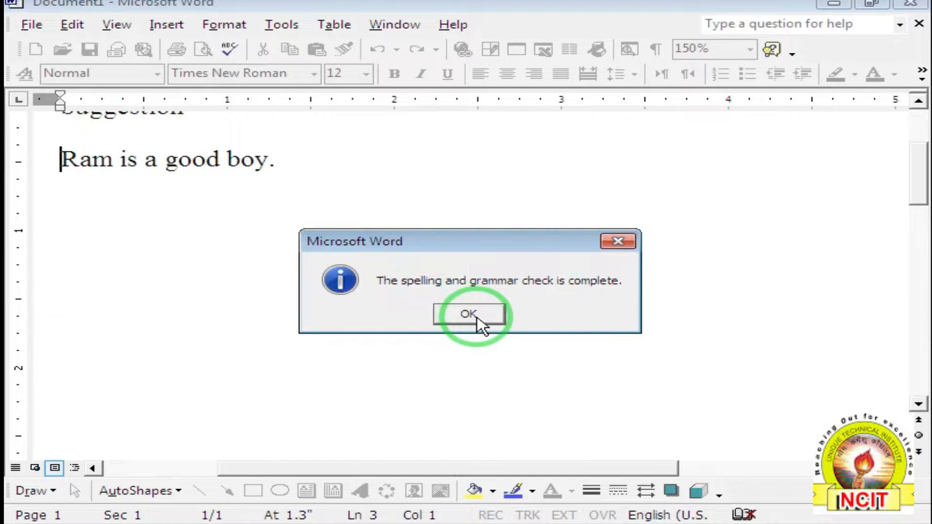
pyautogui.click(470, 315)
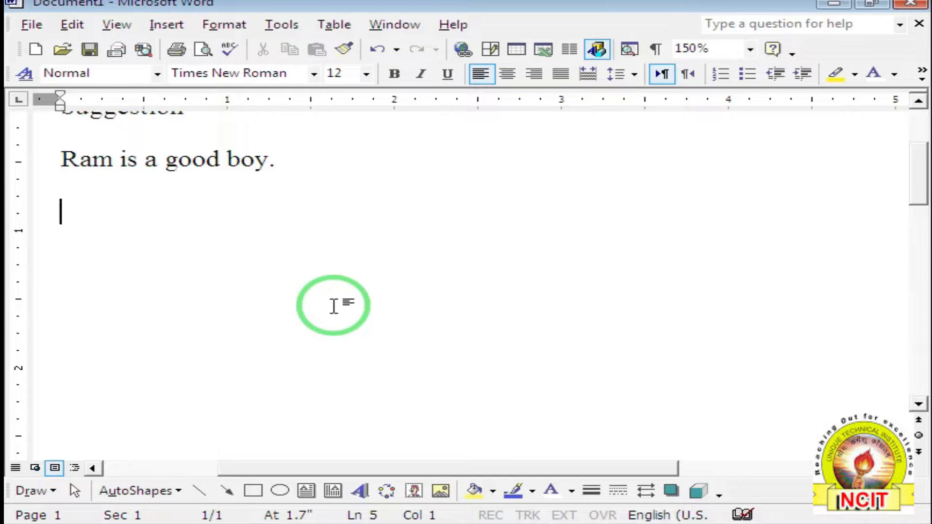
# Type 'Deoria' on the empty line and 'Bhatpar rani' on the next line.
pyautogui.write('d')
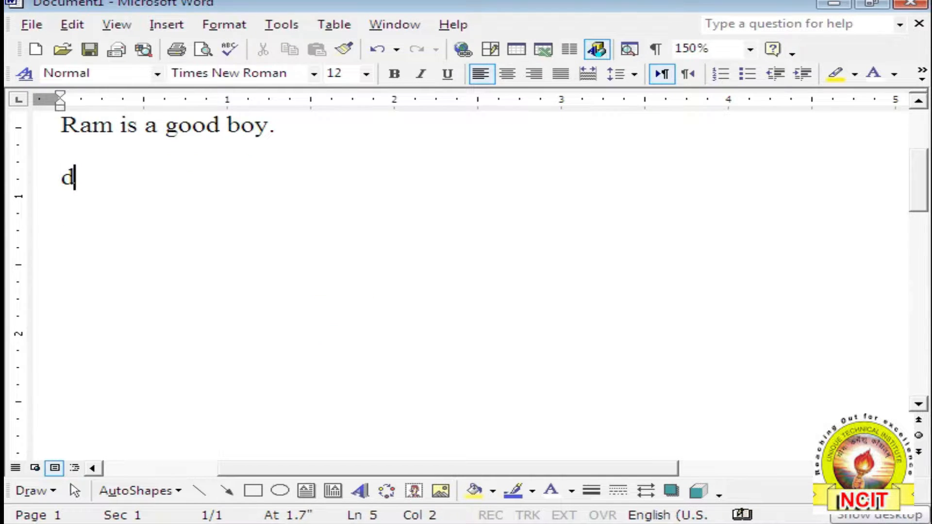
pyautogui.press('BackSpace')
pyautogui.write('Deoria')
pyautogui.press('Return')
pyautogui.press('Return')
pyautogui.write('B')
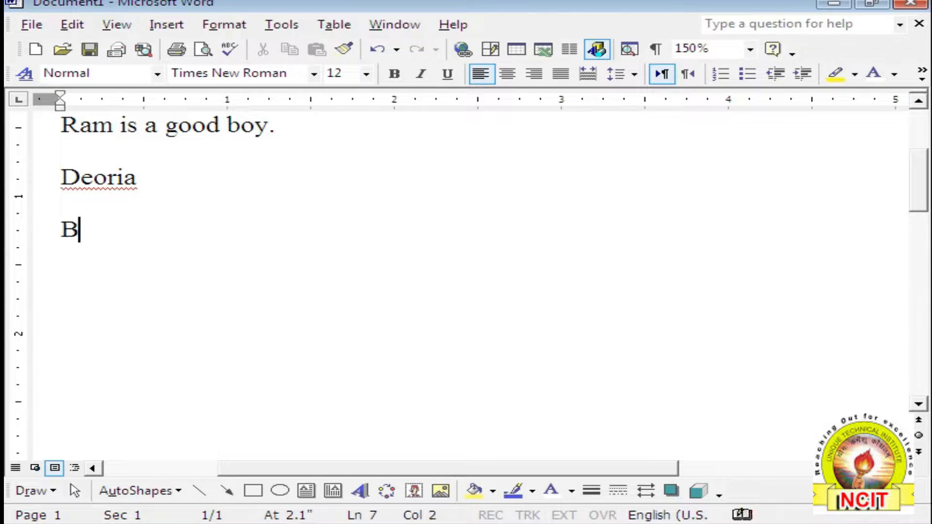
pyautogui.write('hatpar ')
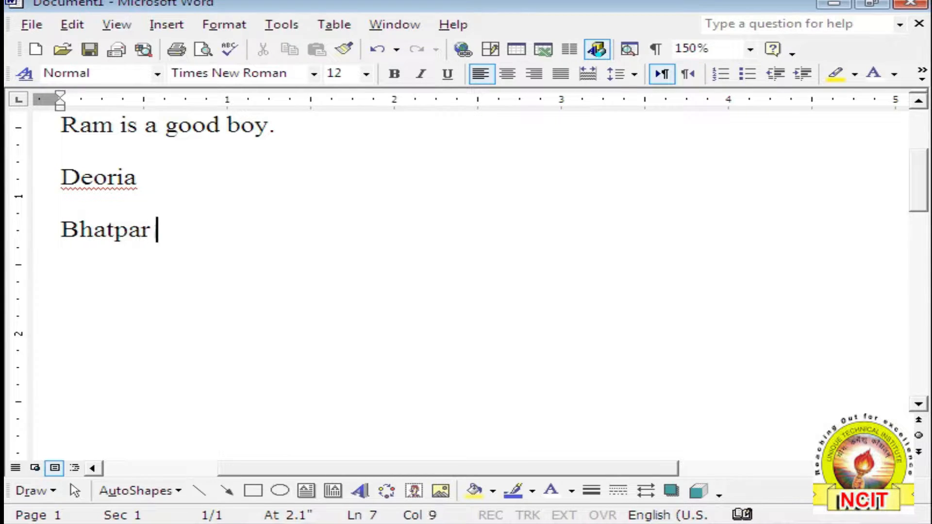
pyautogui.write('rani')
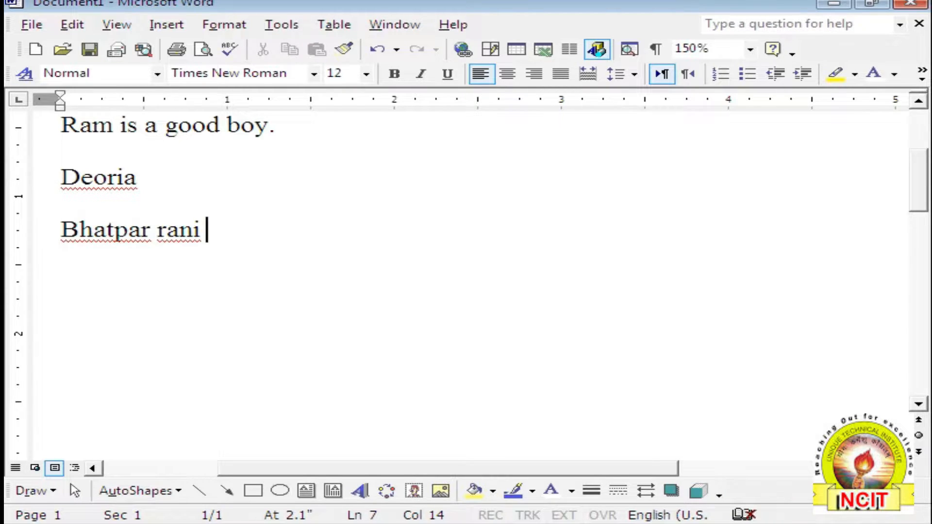
# Type a person's full name on a new line below Bhatpar rani, correcting the surname twice.
pyautogui.press('Return')
pyautogui.press('Return')
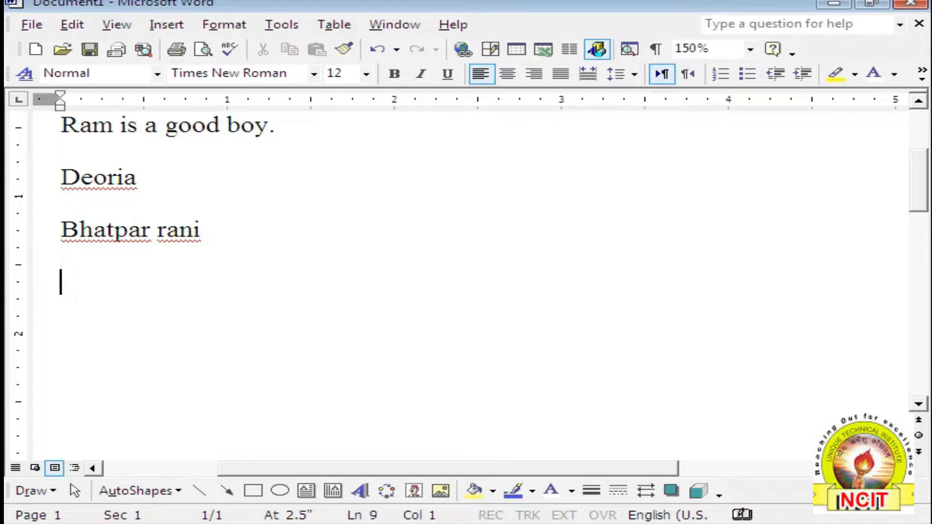
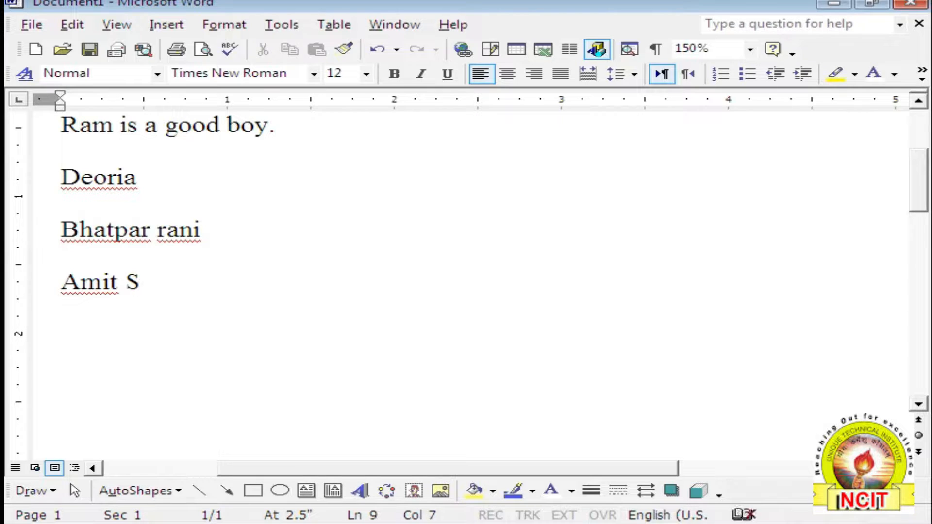
pyautogui.write('harma')
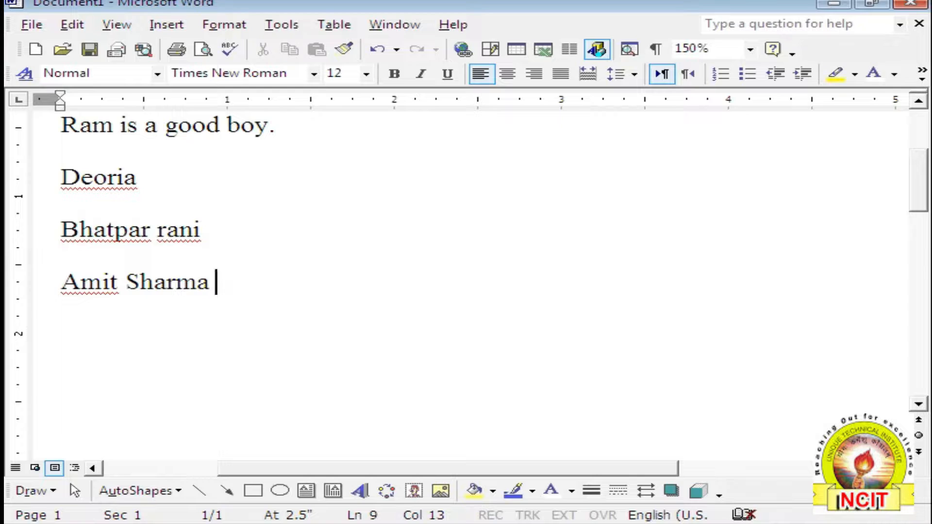
pyautogui.press('BackSpace')
pyautogui.press('BackSpace')
pyautogui.press('BackSpace')
pyautogui.press('BackSpace')
pyautogui.press('BackSpace')
pyautogui.press('BackSpace')
pyautogui.press('BackSpace')
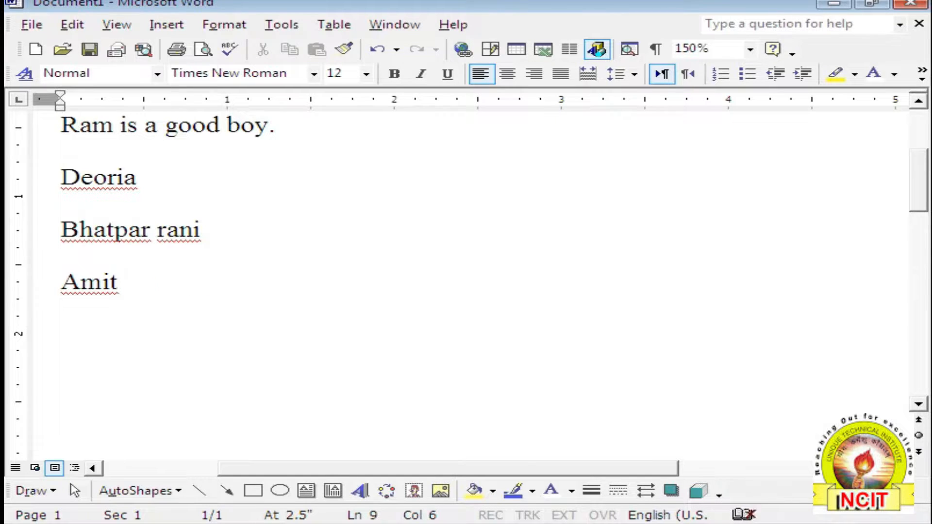
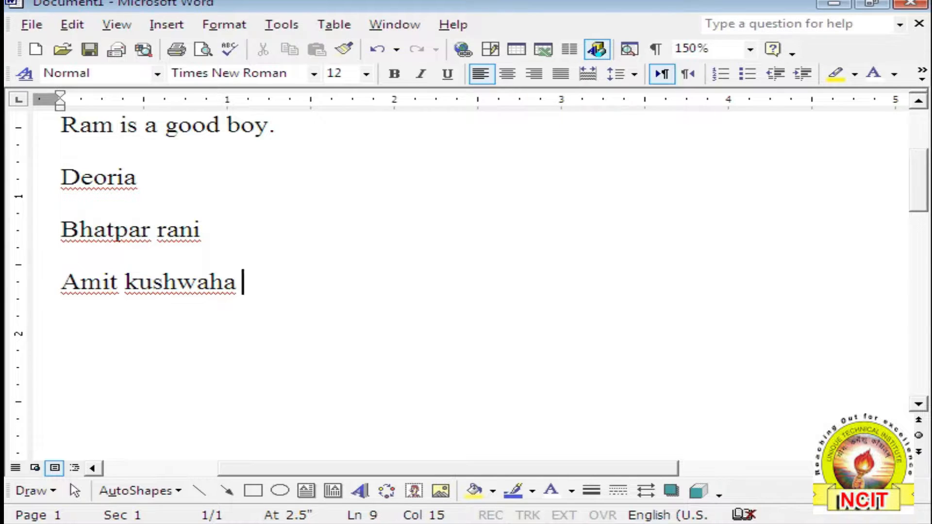
# Run Spelling and Grammar from Tools and ignore the flagged first name and surname once each.
pyautogui.click(287, 24)
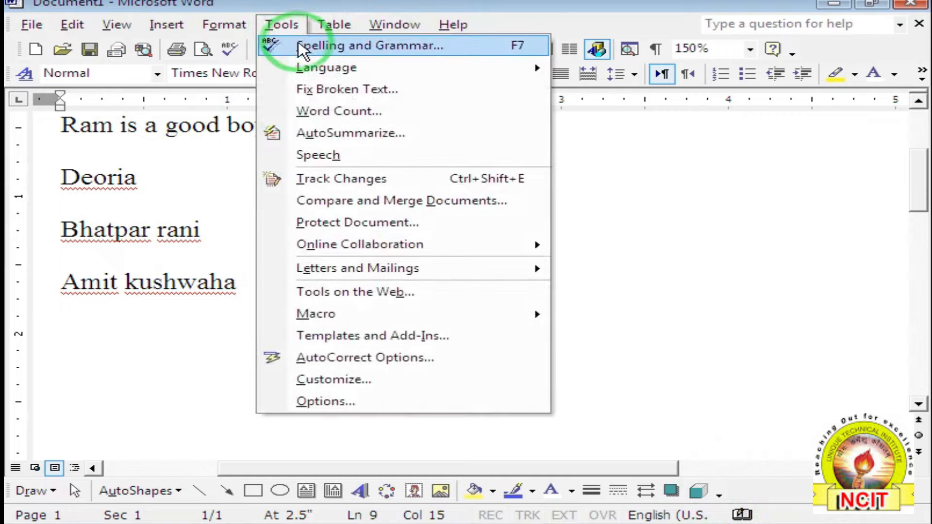
pyautogui.click(294, 43)
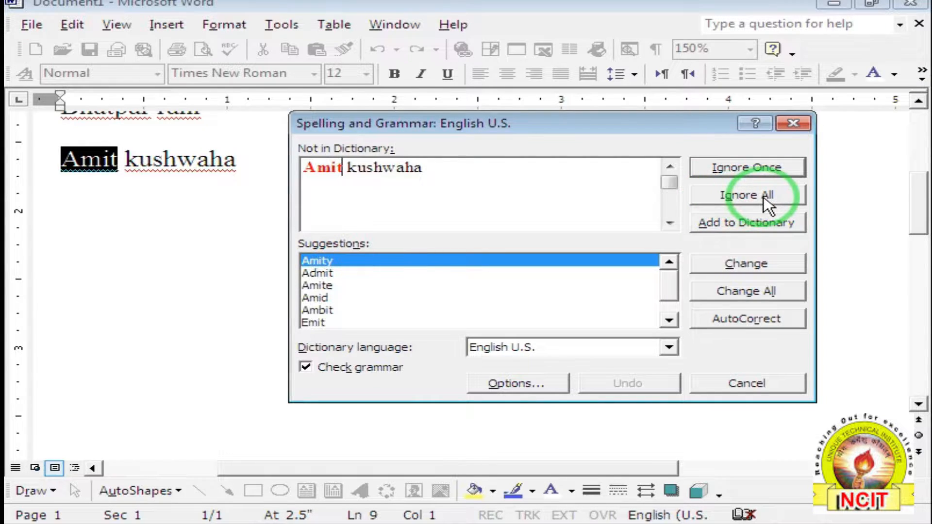
pyautogui.click(743, 170)
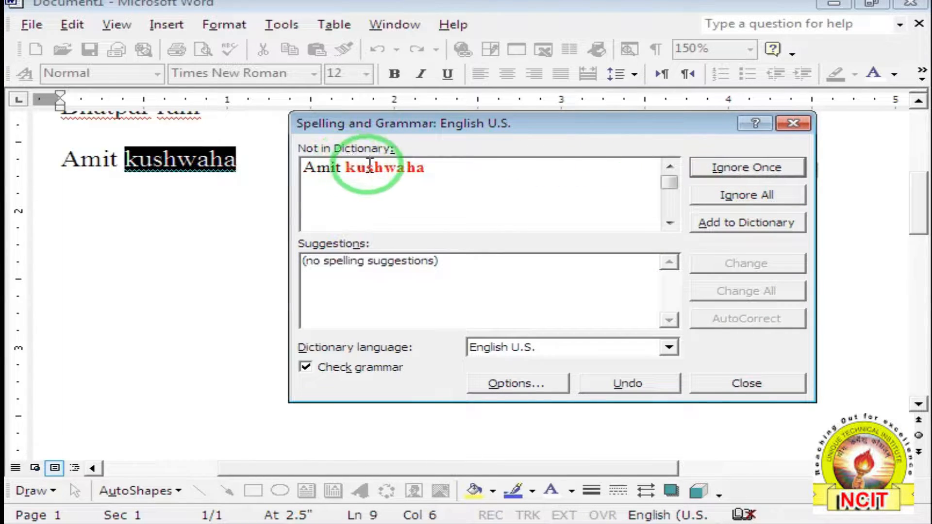
pyautogui.click(742, 168)
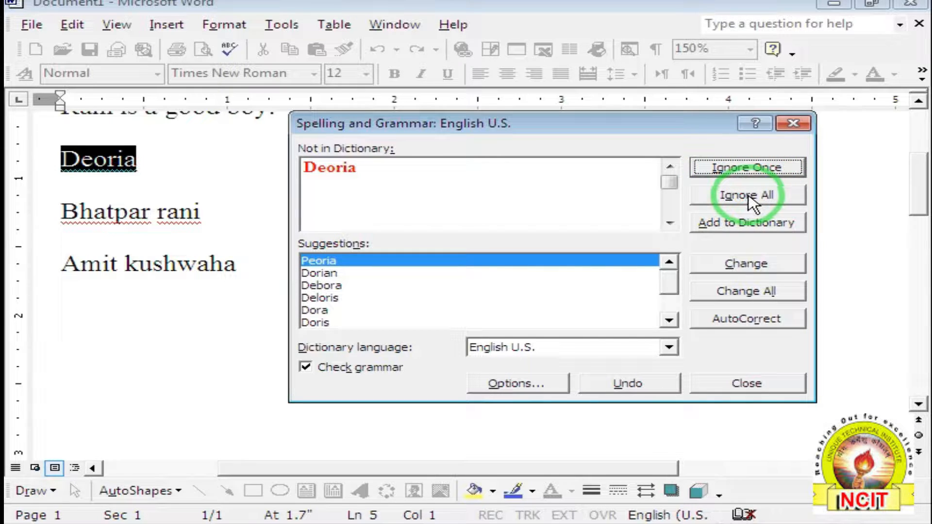
# Add Deoria, Bhatpar and rani to the dictionary, then close the check-complete message.
pyautogui.click(727, 224)
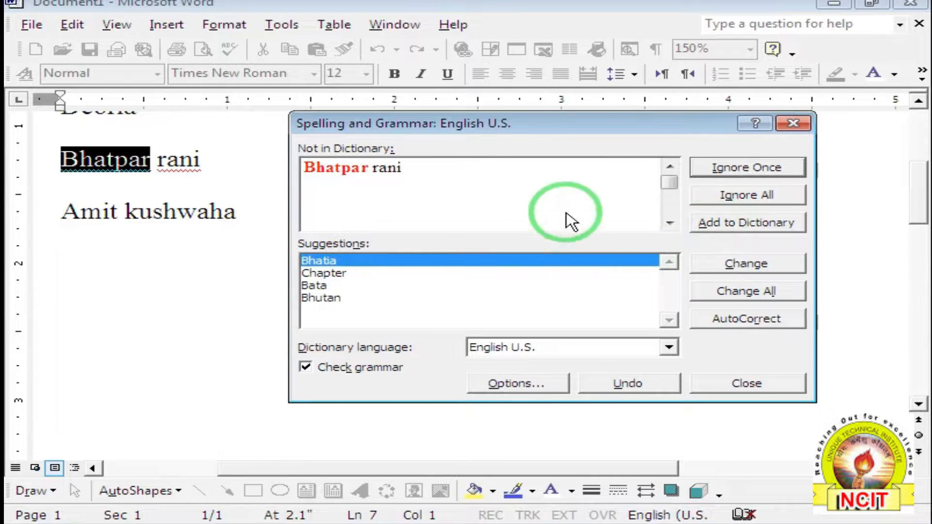
pyautogui.click(735, 224)
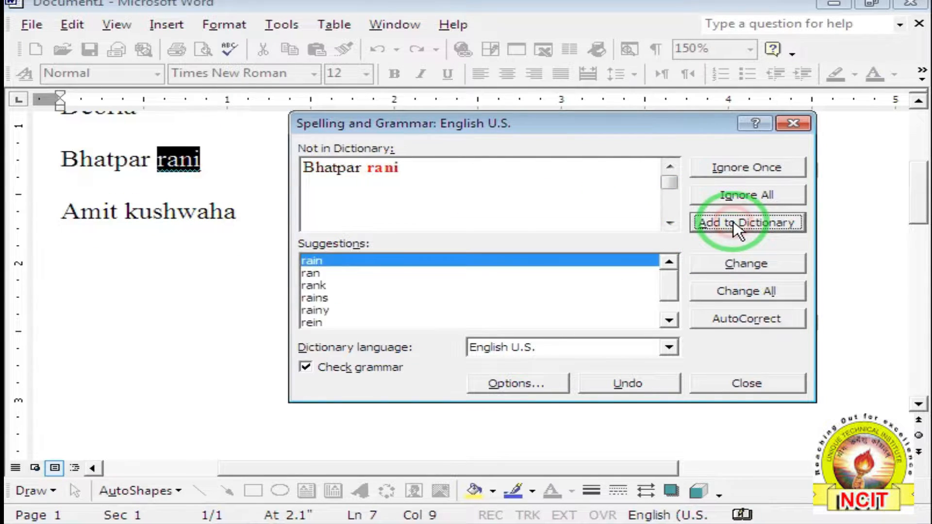
pyautogui.click(735, 224)
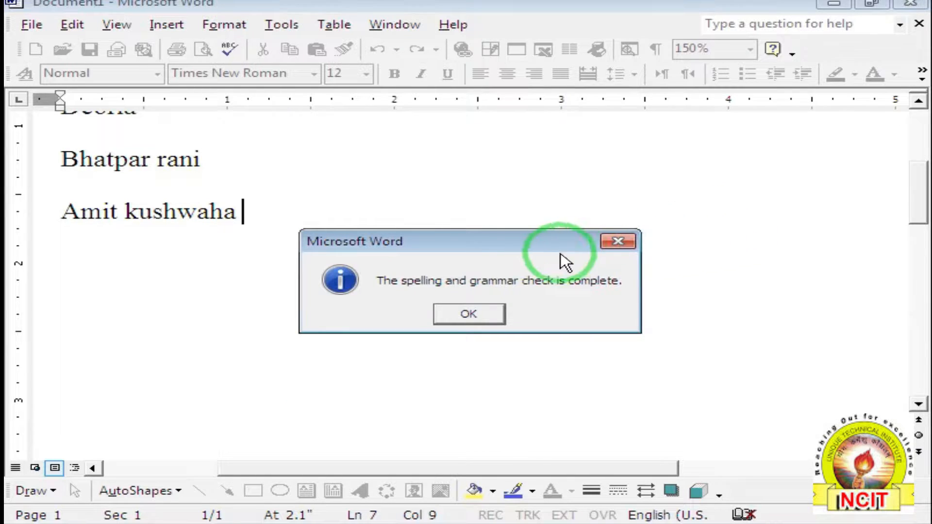
pyautogui.click(462, 317)
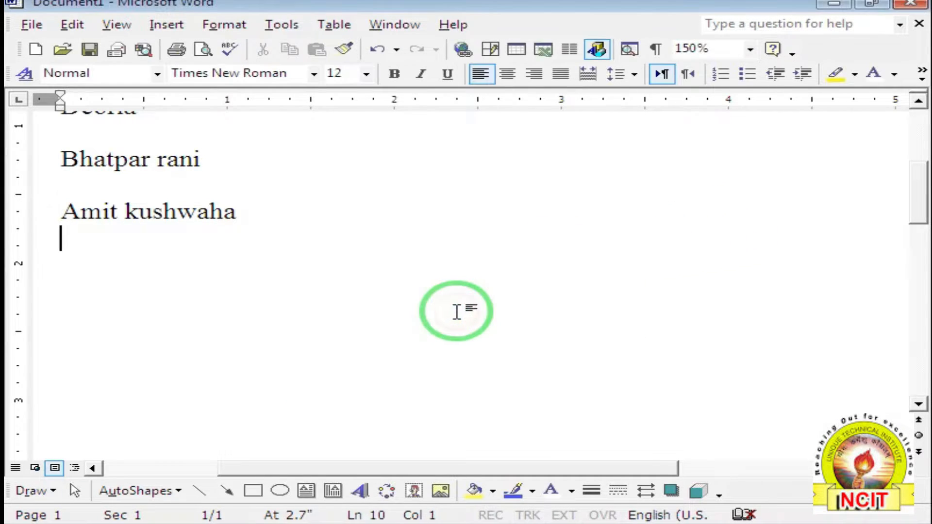
# Create a new blank document with Deoria and Bhatpar Rani on separate lines.
pyautogui.click(43, 49)
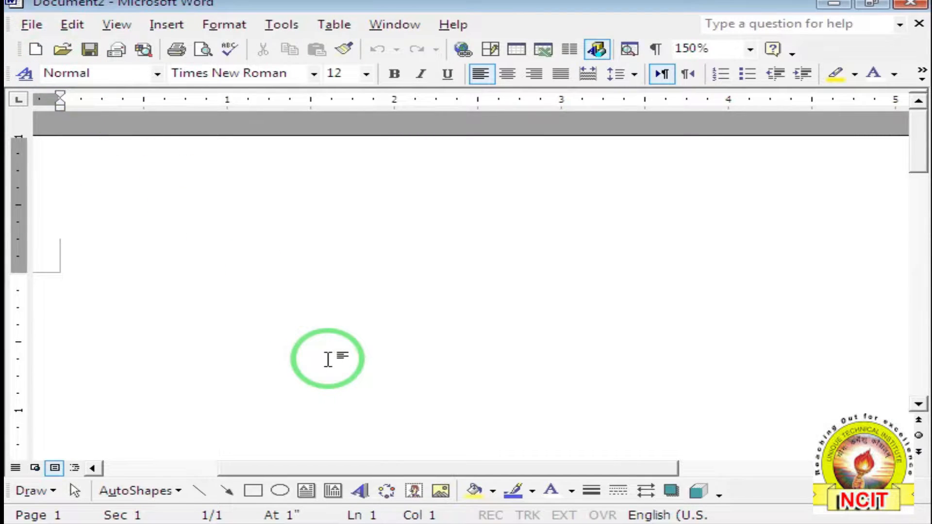
pyautogui.write('De')
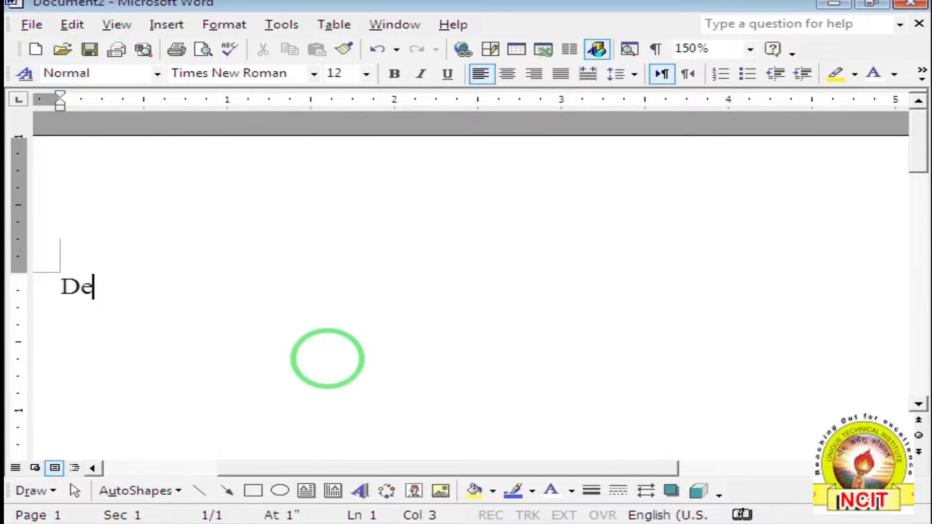
pyautogui.write('oria')
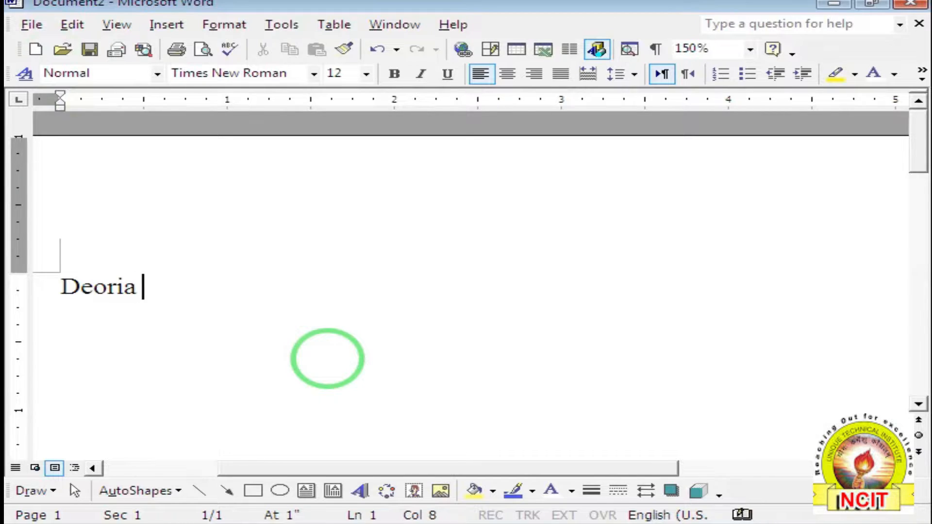
pyautogui.press('Return')
pyautogui.write('Bhatpar')
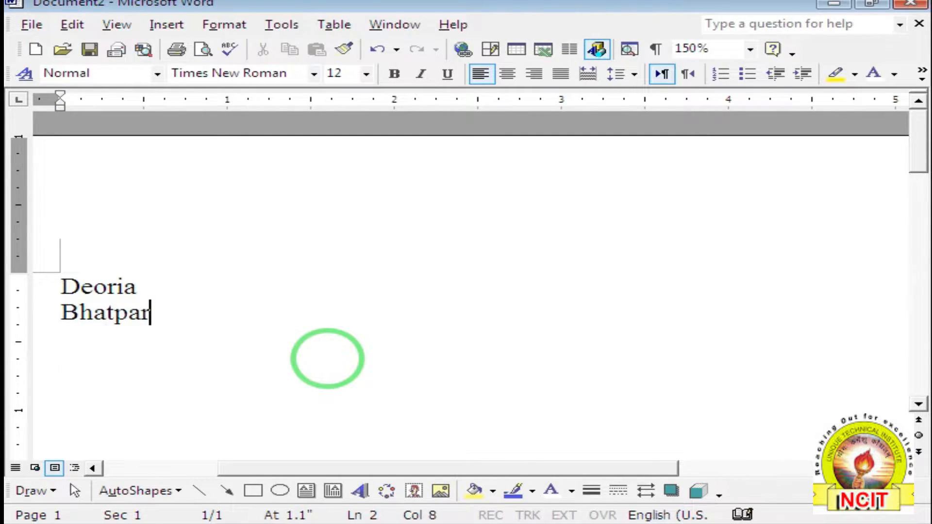
pyautogui.write(' Rani')
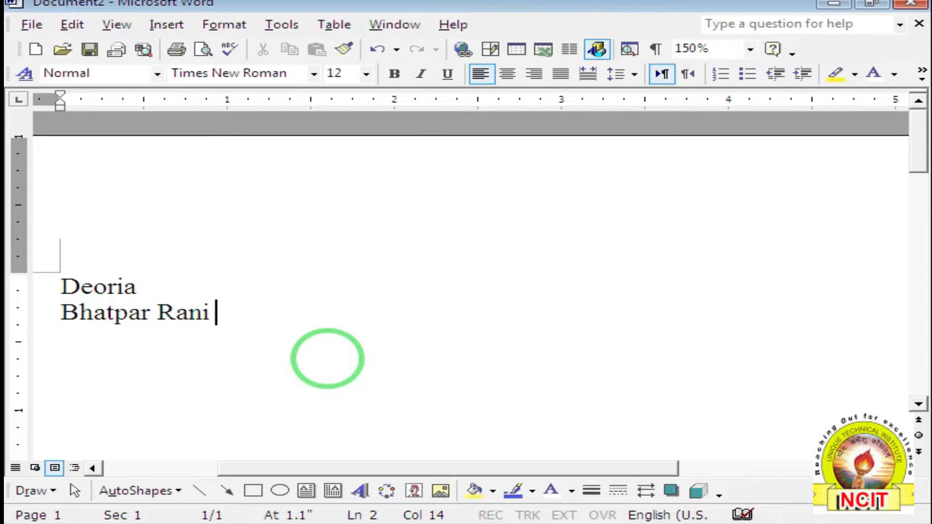
# Insert two line breaks after Bhatpar Rani, leaving one empty line.
pyautogui.press('Return')
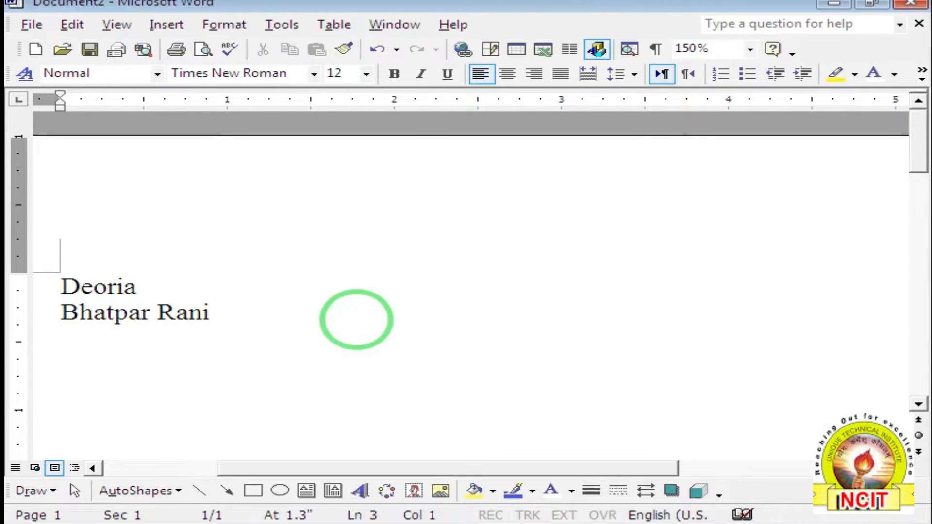
pyautogui.press('Return')
# Type 'Computer is a electronic machine.' and start a new line below it.
pyautogui.write('Compute')
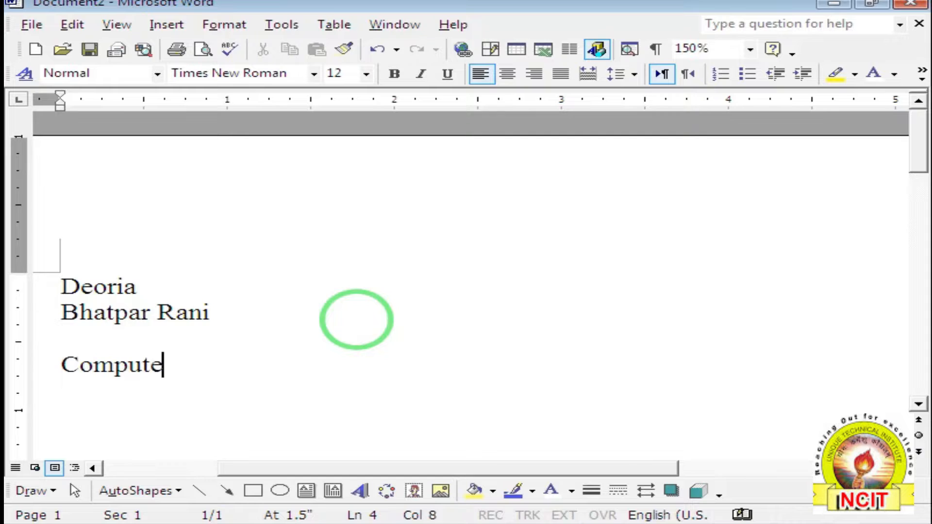
pyautogui.write('r is a e')
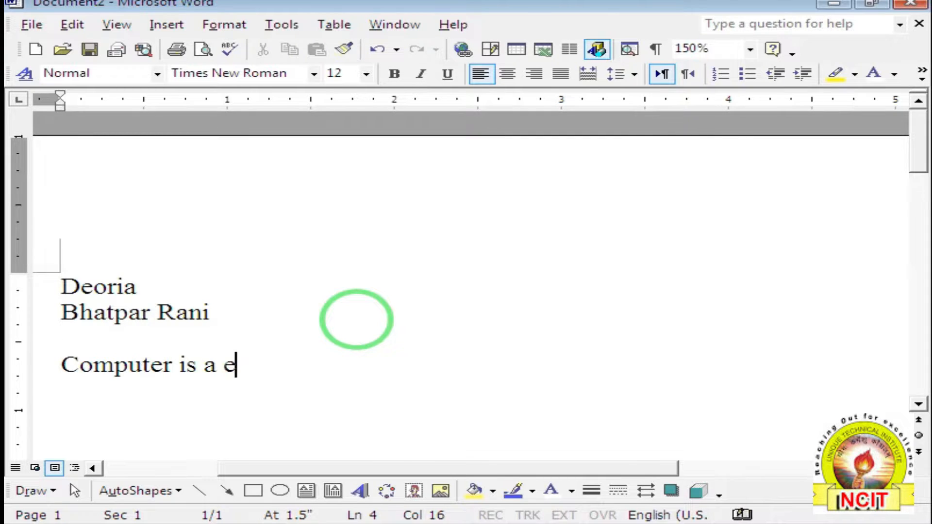
pyautogui.write('lectronic machine.')
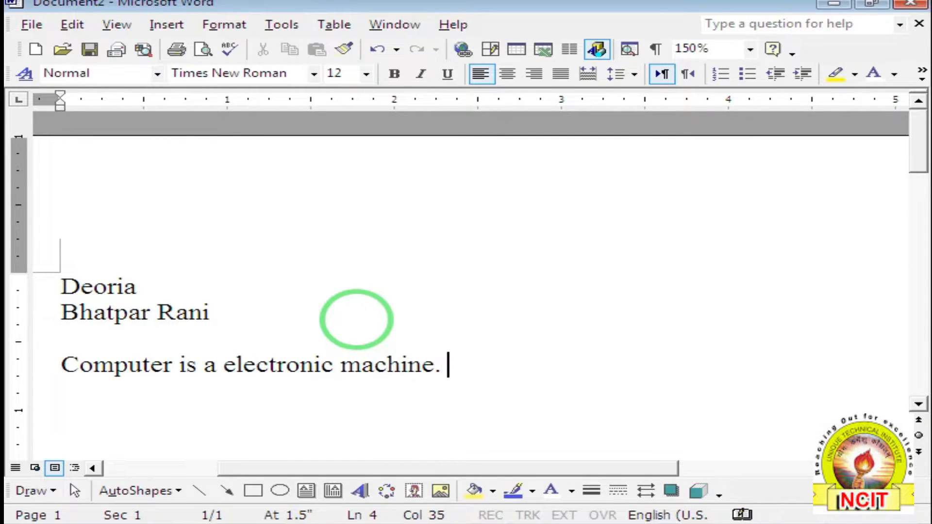
pyautogui.press('Return')
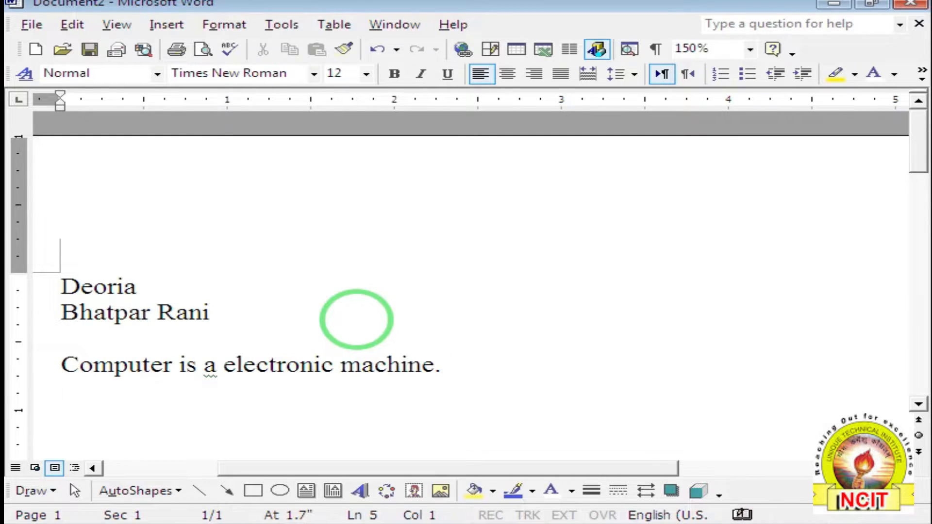
# Check the suggestions for the underlined 'a', then run Spelling and Grammar from Tools.
pyautogui.rightClick(210, 367)
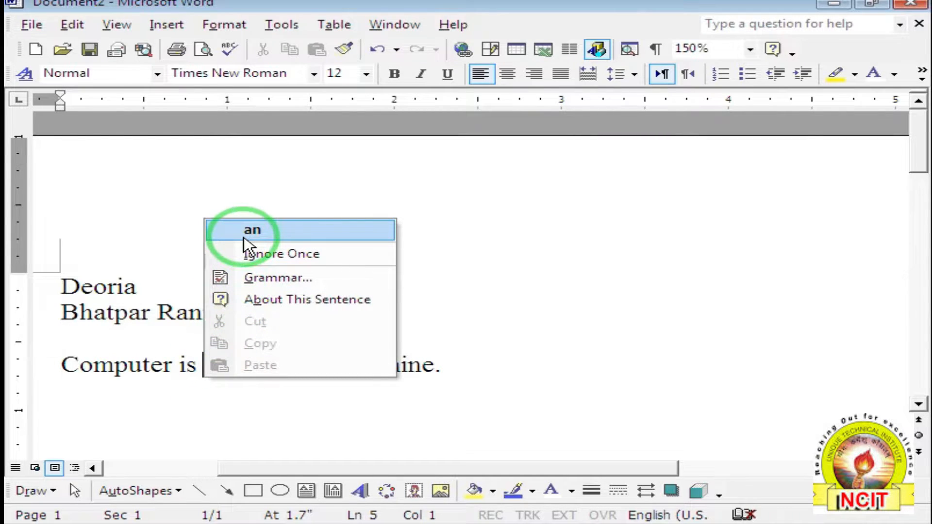
pyautogui.click(61, 365)
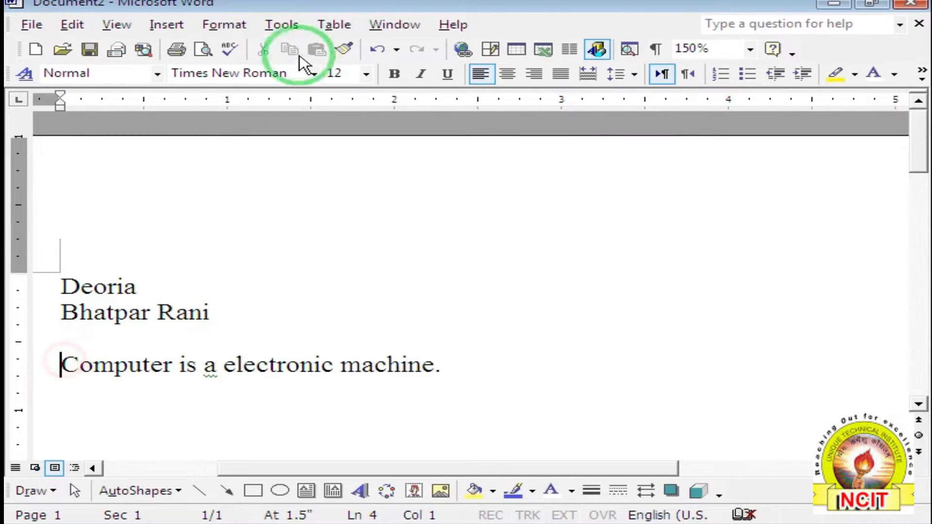
pyautogui.click(284, 24)
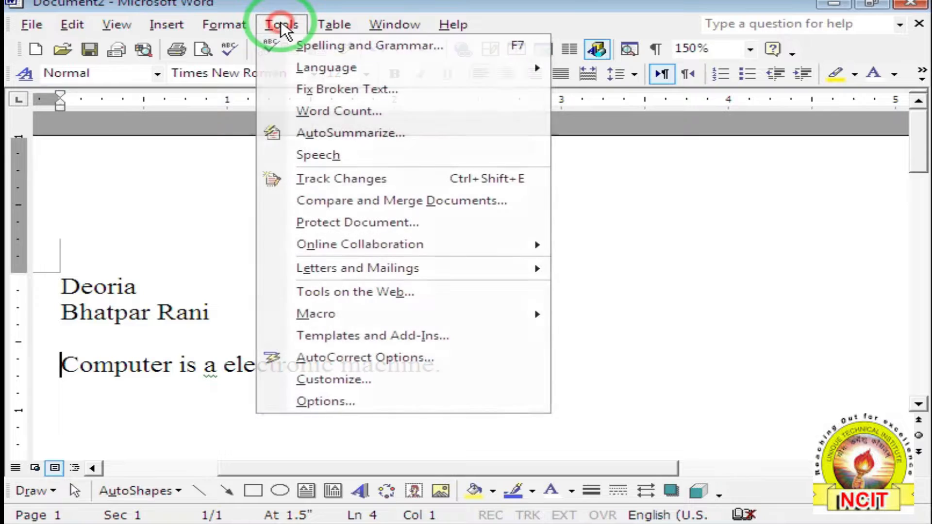
pyautogui.click(302, 49)
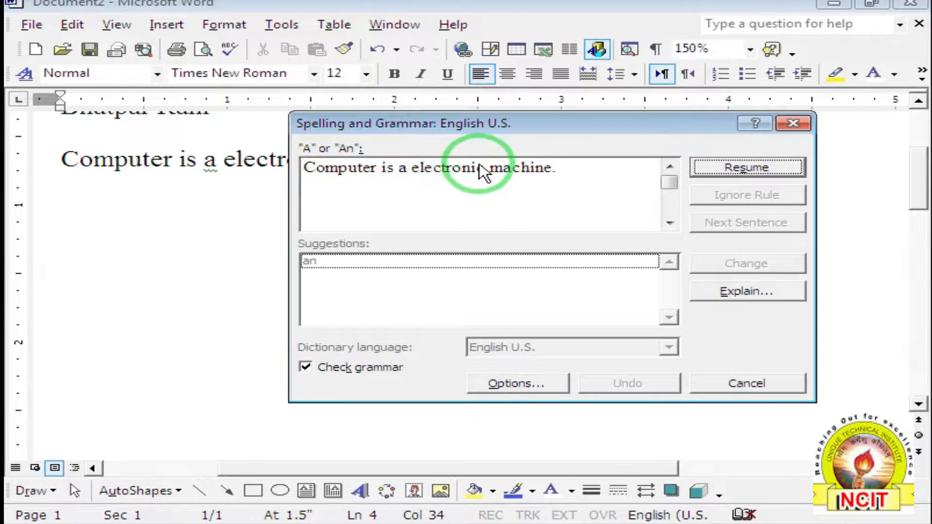
# Resume the check, change 'a' to 'an', and close the completion message.
pyautogui.click(699, 170)
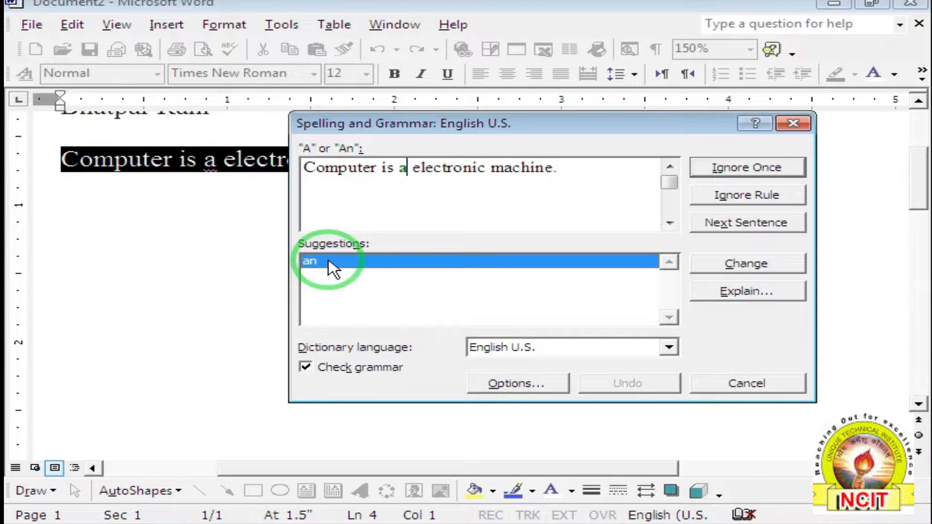
pyautogui.click(741, 265)
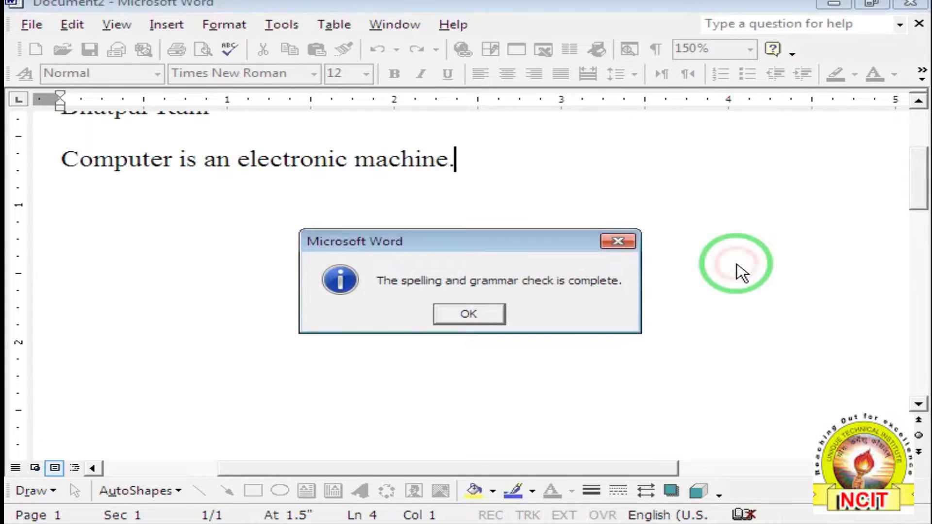
pyautogui.click(464, 313)
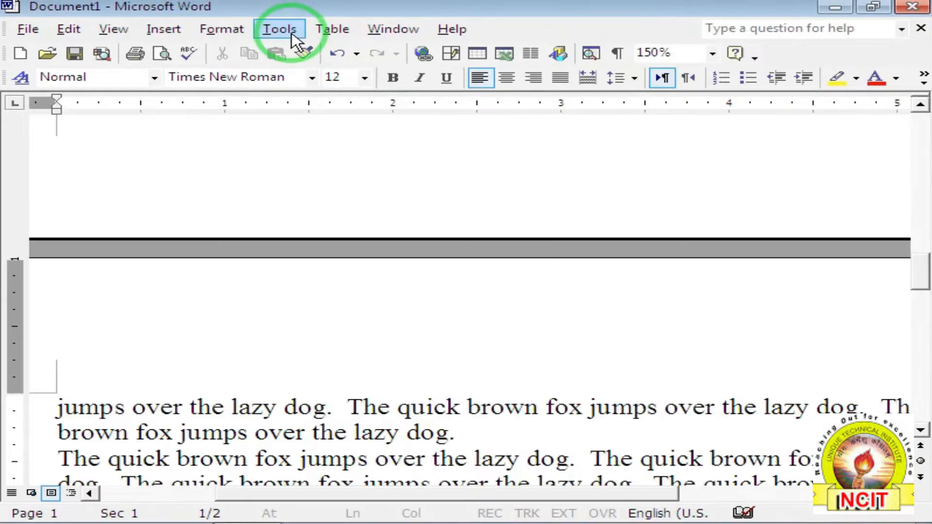
# Show the Language submenu of the Tools menu in Document1.
pyautogui.click(279, 29)
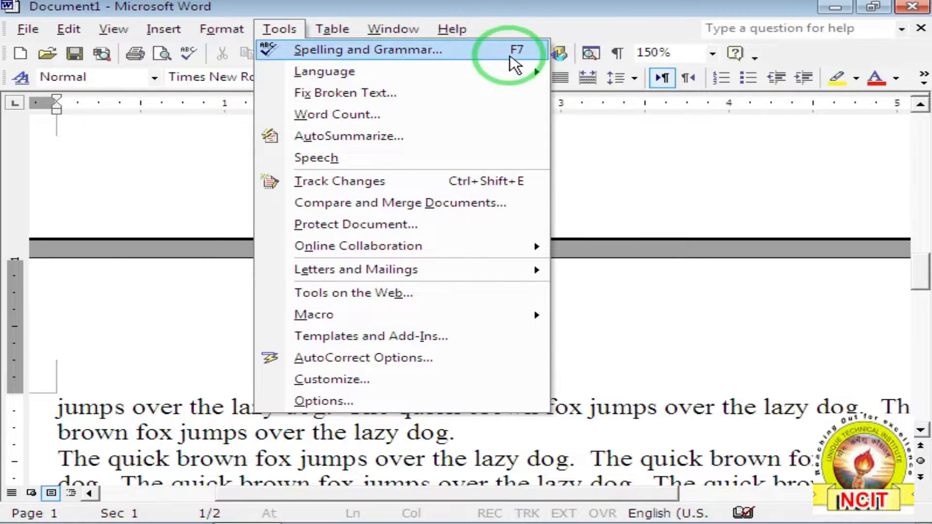
pyautogui.moveTo(508, 78)
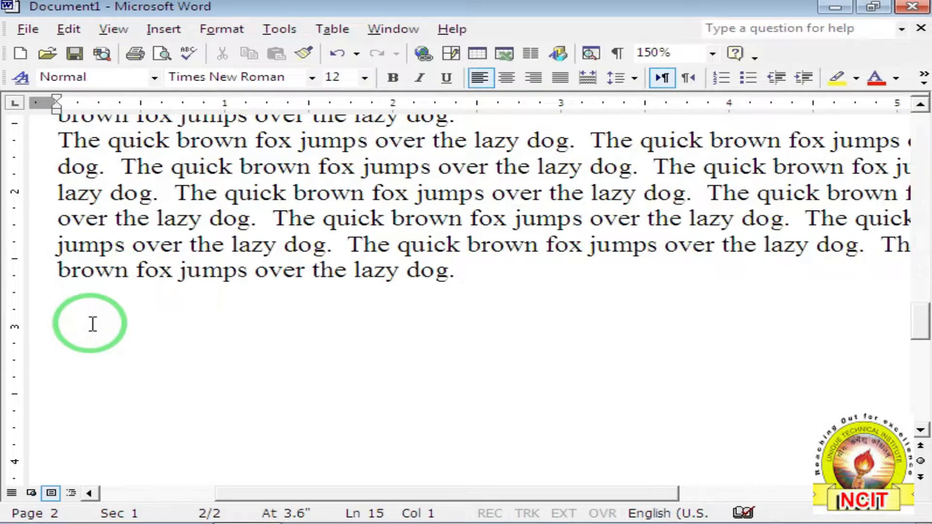
# Type 'colour' on a new line below the fox paragraph and zoom to 200%.
pyautogui.press('Return')
pyautogui.write('c')
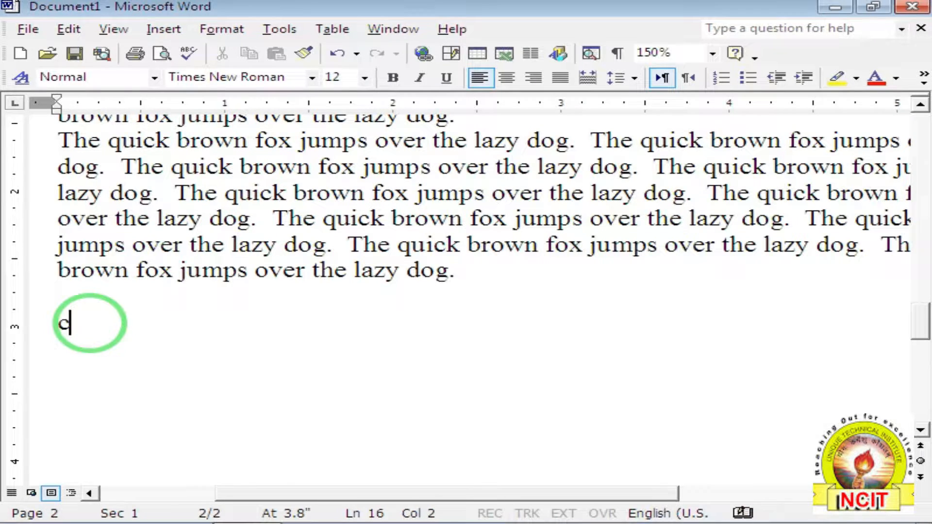
pyautogui.write('olou')
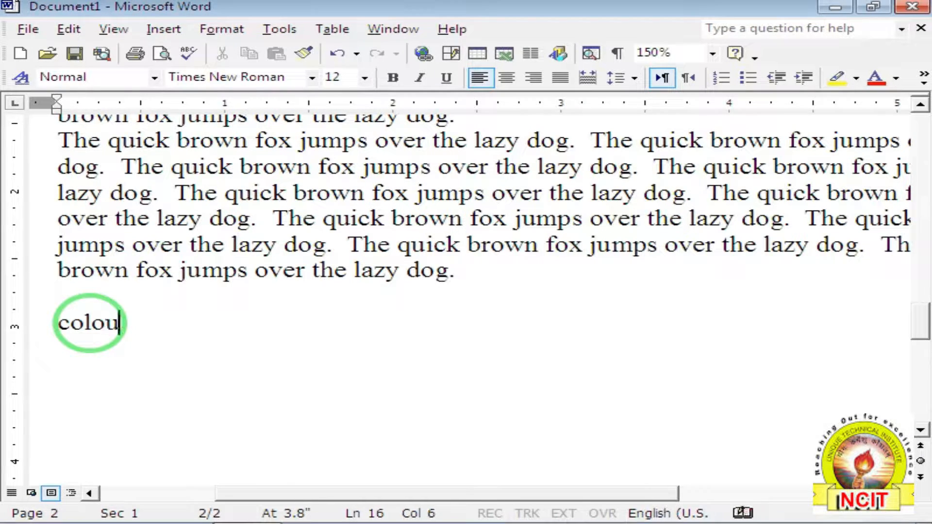
pyautogui.write('r')
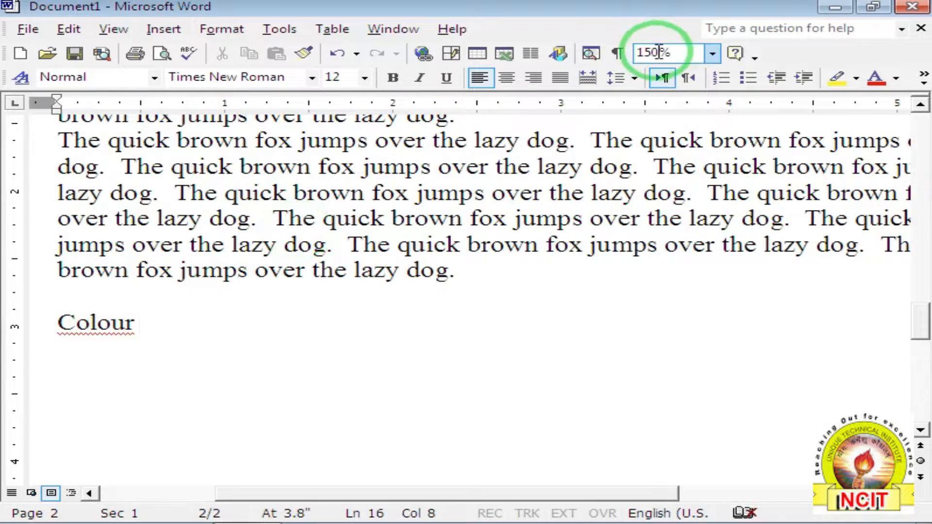
pyautogui.click(712, 53)
pyautogui.click(652, 87)
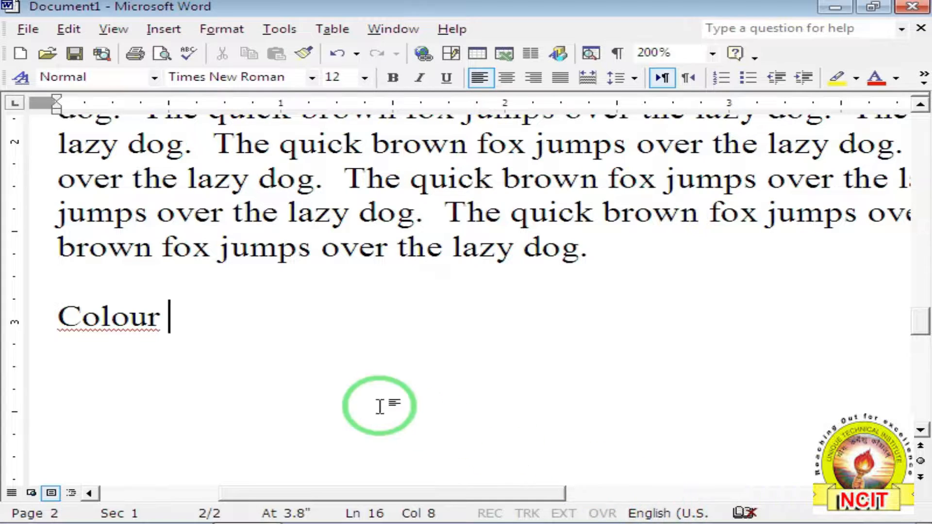
# Add 'color' on the line under 'Colour', then delete both test words.
pyautogui.moveTo(163, 318); pyautogui.dragTo(68, 319)
pyautogui.click(169, 318)
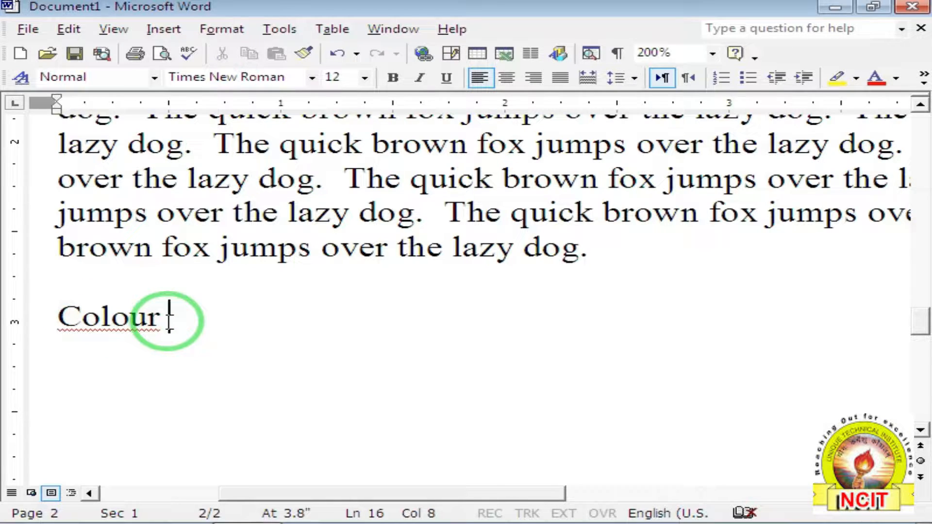
pyautogui.press('Return')
pyautogui.write('color')
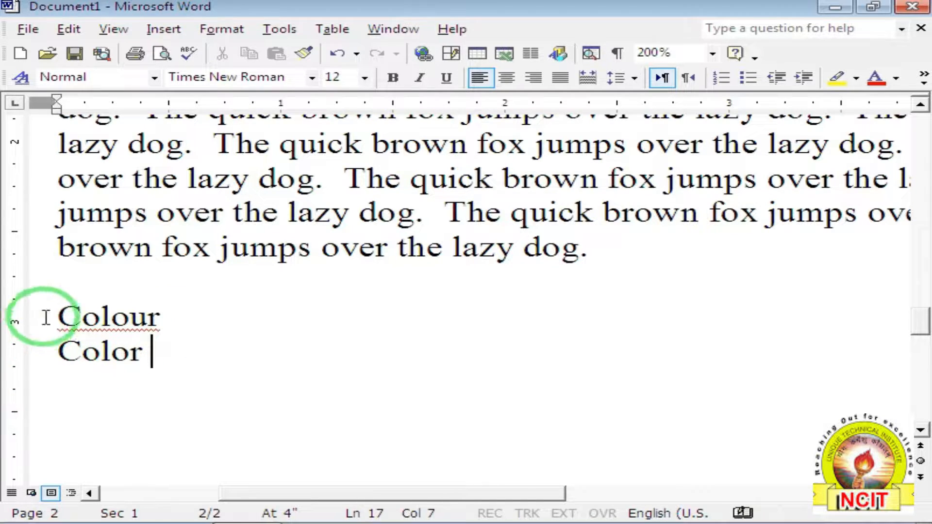
pyautogui.moveTo(54, 318); pyautogui.dragTo(138, 357)
pyautogui.press('BackSpace')
pyautogui.press('BackSpace')
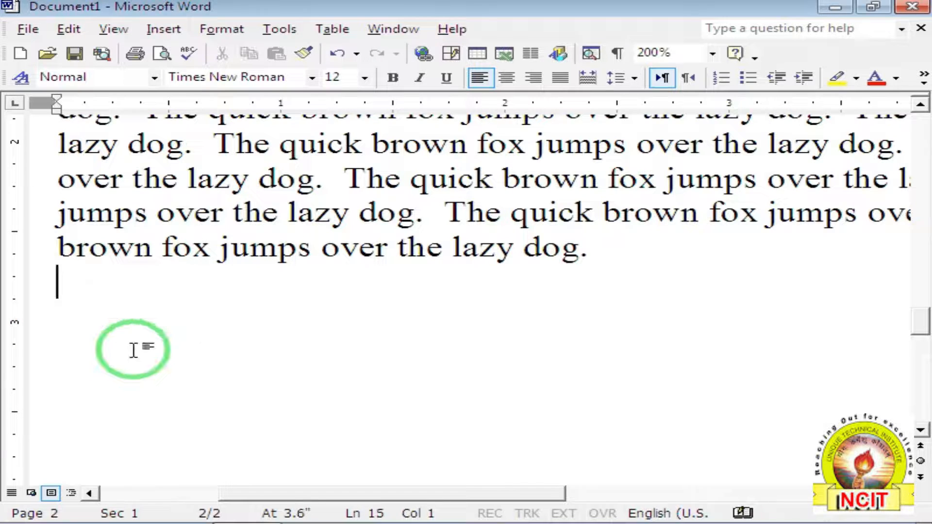
# Set the empty line's proofing language to English (India) in the Set Language dialog.
pyautogui.click(279, 29)
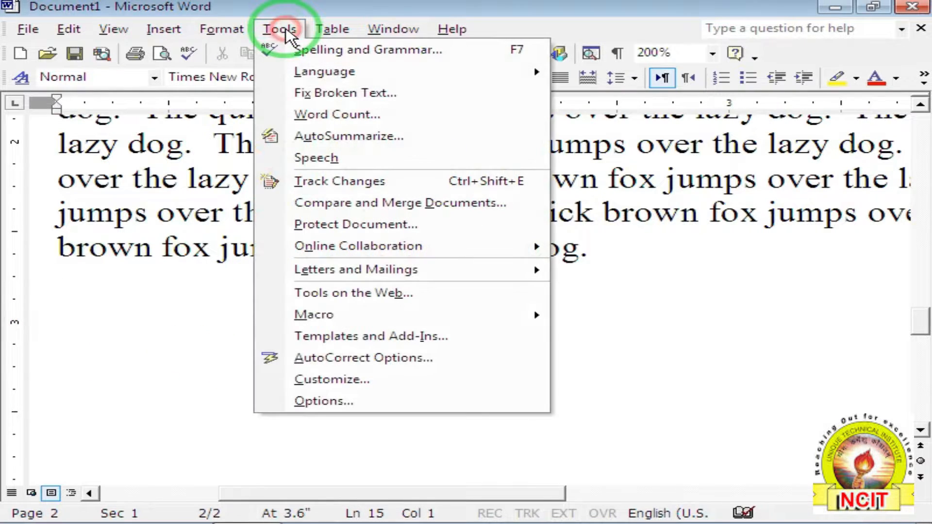
pyautogui.moveTo(324, 83)
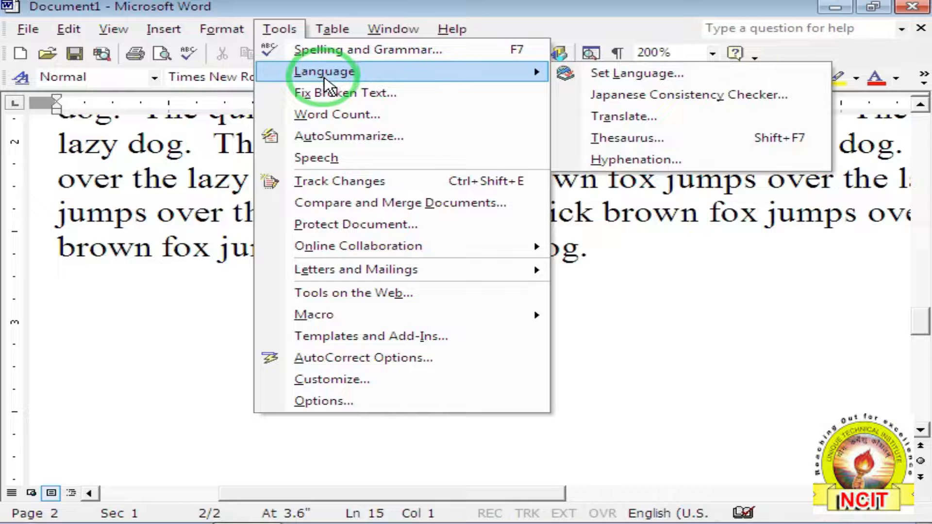
pyautogui.click(609, 74)
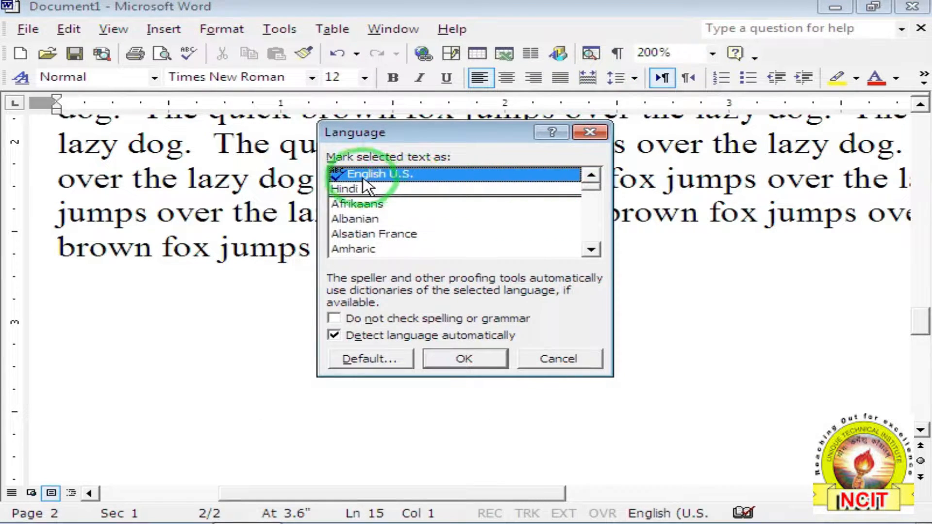
pyautogui.click(591, 250)
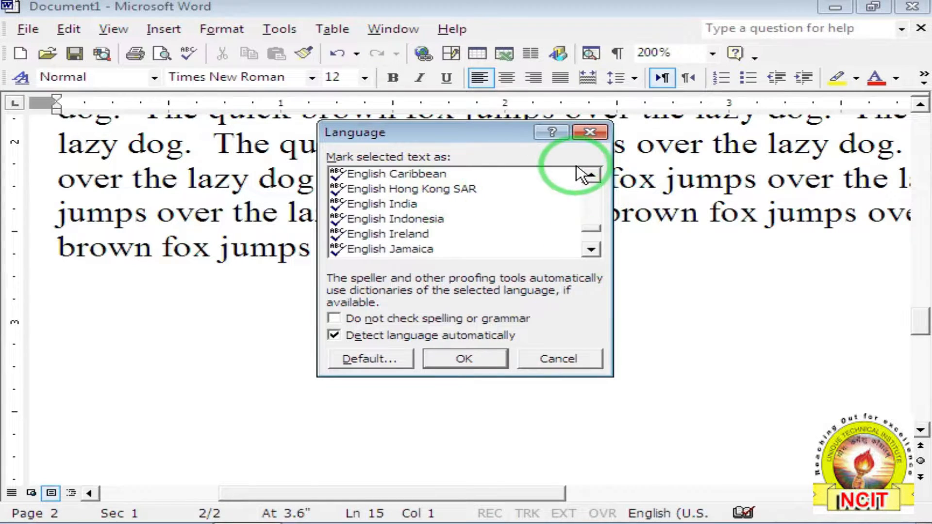
pyautogui.click(593, 174)
pyautogui.click(595, 173)
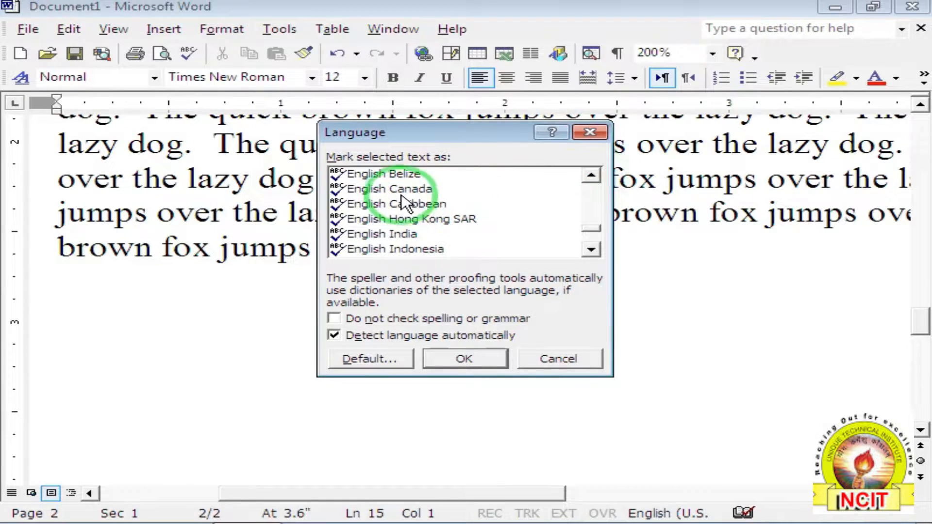
pyautogui.click(593, 174)
pyautogui.click(594, 174)
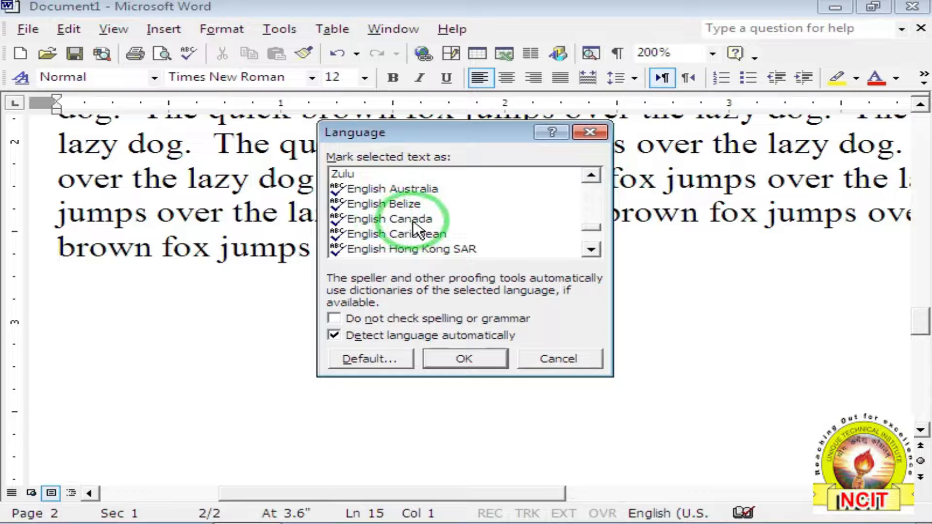
pyautogui.click(591, 249)
pyautogui.click(591, 249)
pyautogui.click(591, 250)
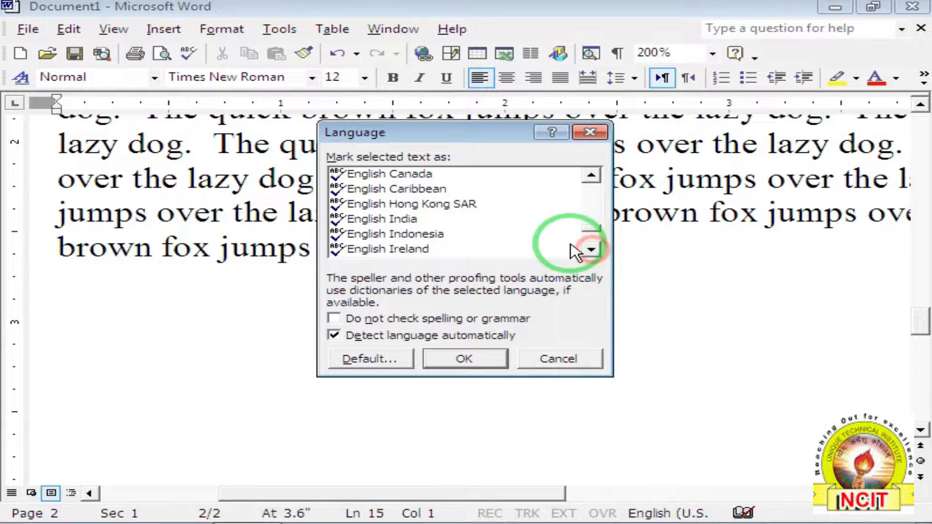
pyautogui.click(391, 223)
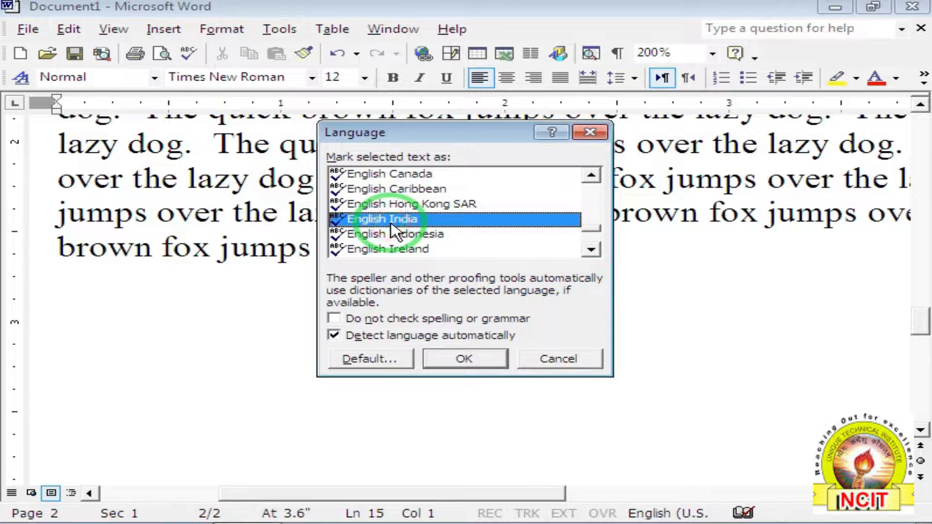
pyautogui.click(478, 359)
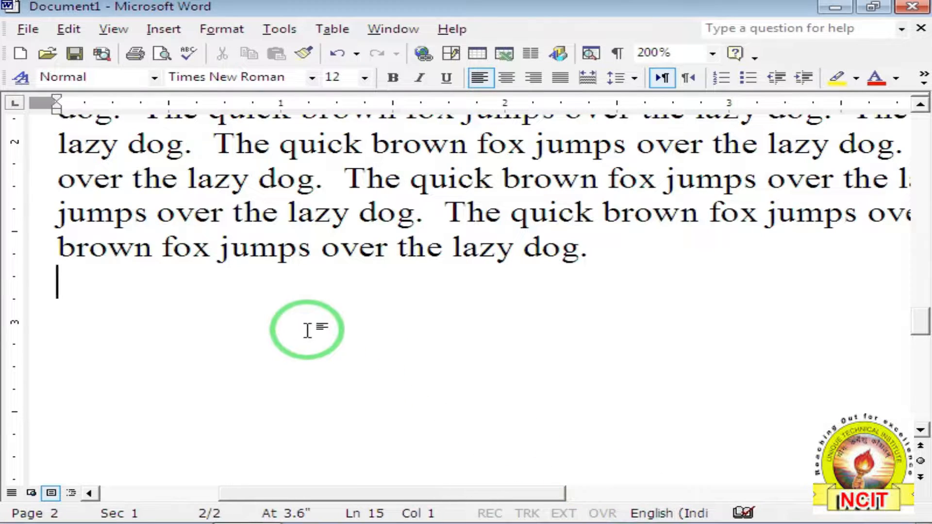
# Type 'colour', then 'color' on a new line, and place the cursor after Colour.
pyautogui.write('colour')
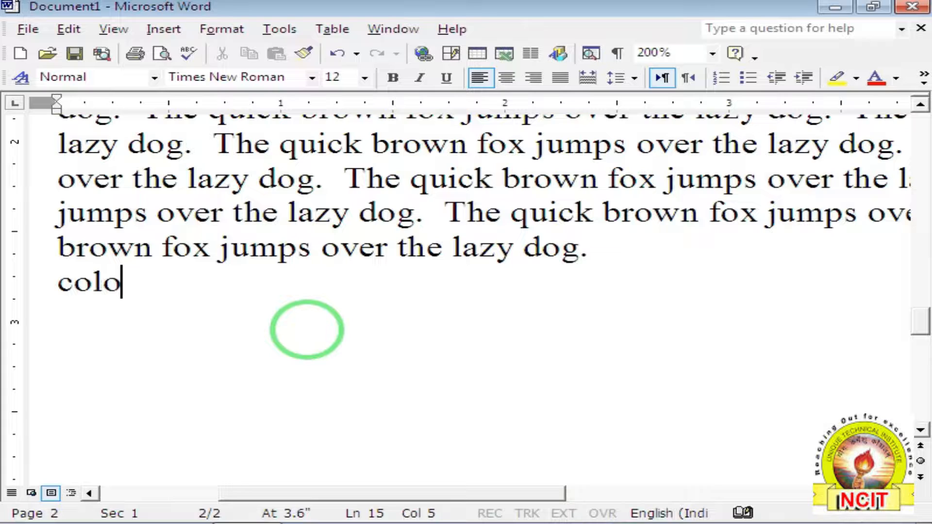
pyautogui.press('Return')
pyautogui.press('Return')
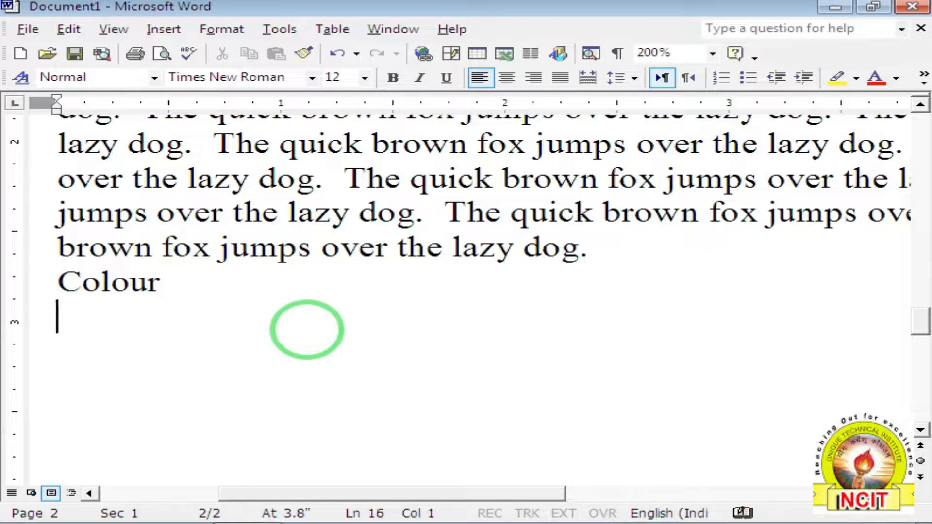
pyautogui.write('color')
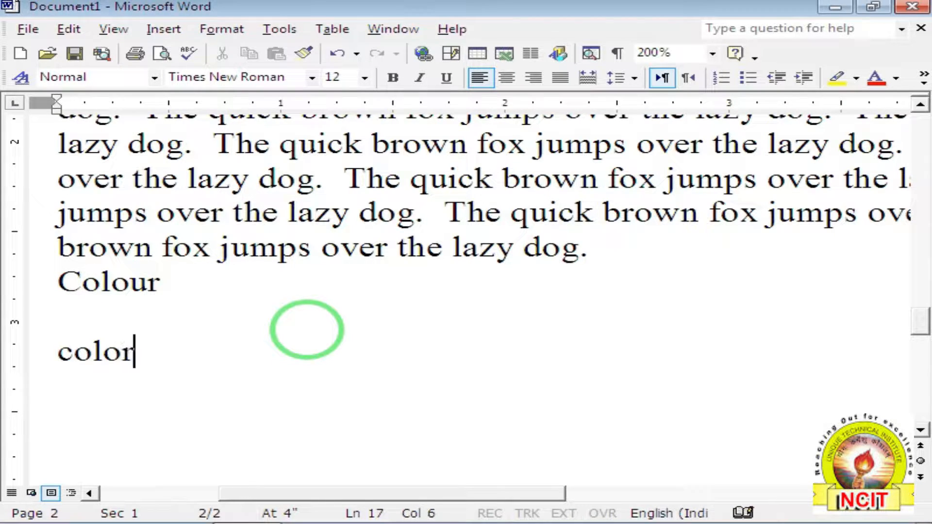
pyautogui.press('Return')
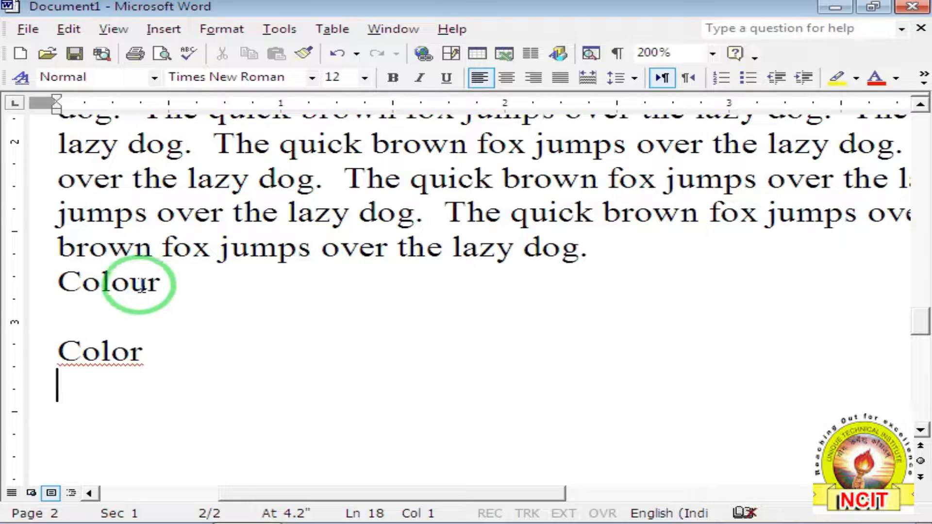
pyautogui.moveTo(89, 284)
pyautogui.click(158, 286)
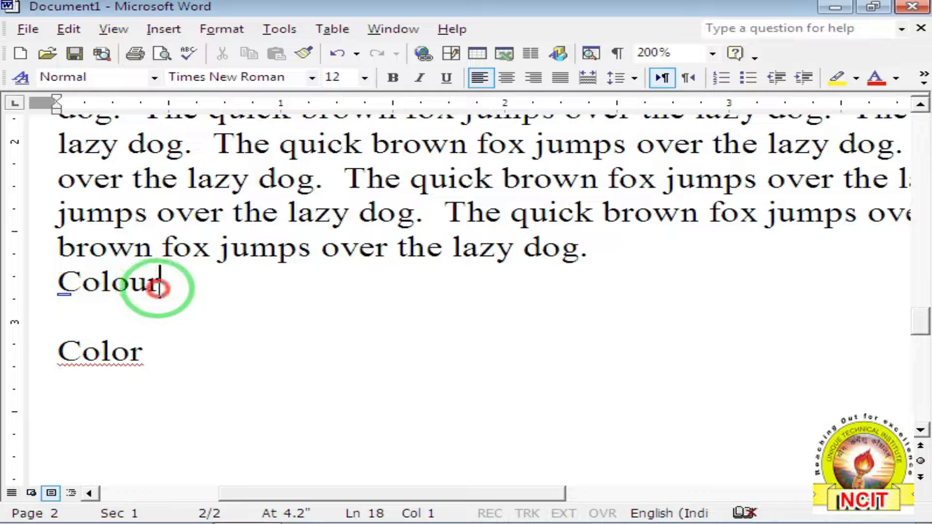
# Open the Set Language dialog and close it without changes.
pyautogui.click(293, 36)
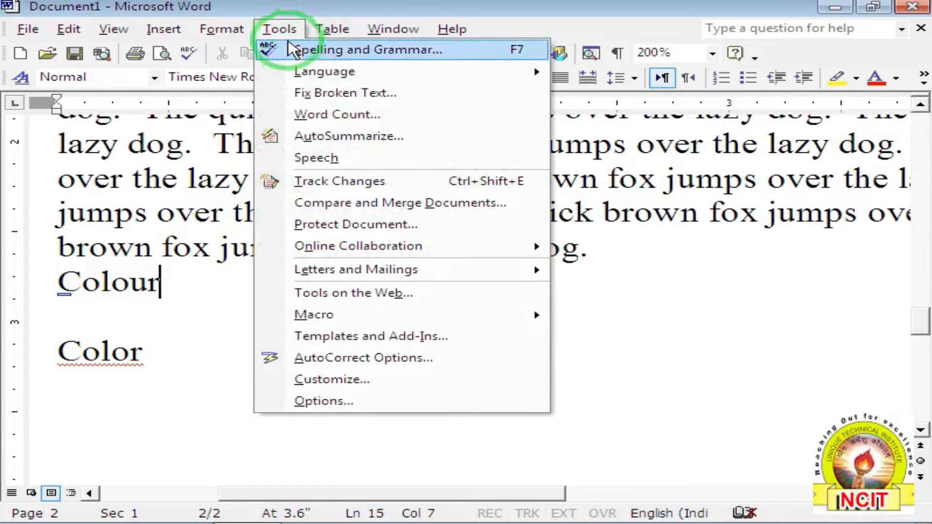
pyautogui.moveTo(305, 73)
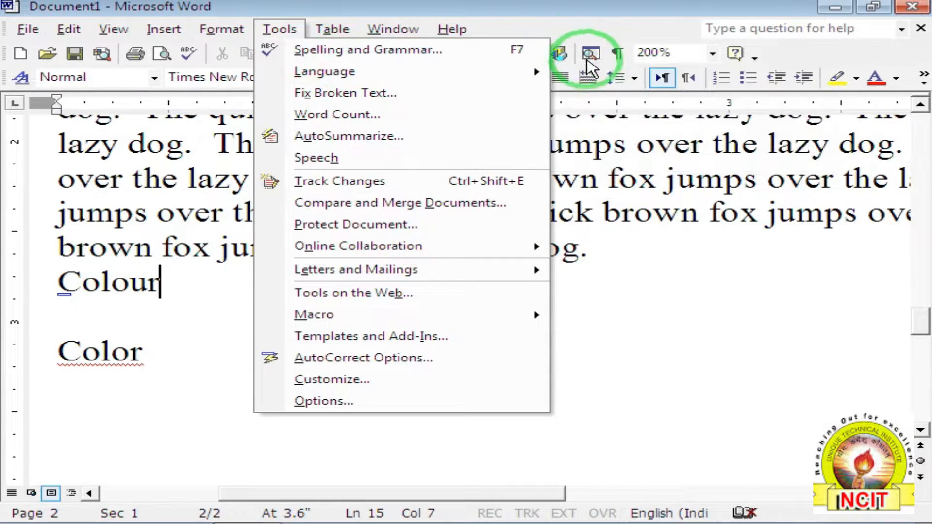
pyautogui.click(590, 74)
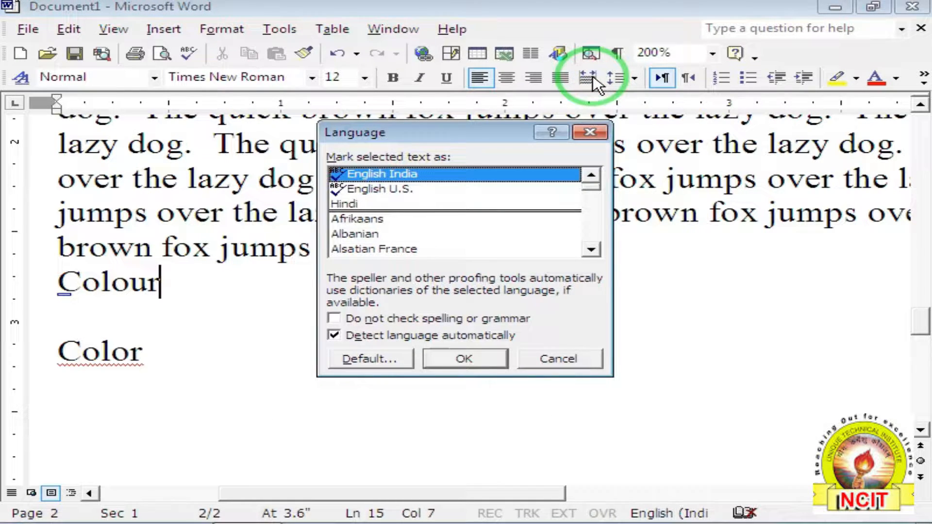
pyautogui.click(306, 287)
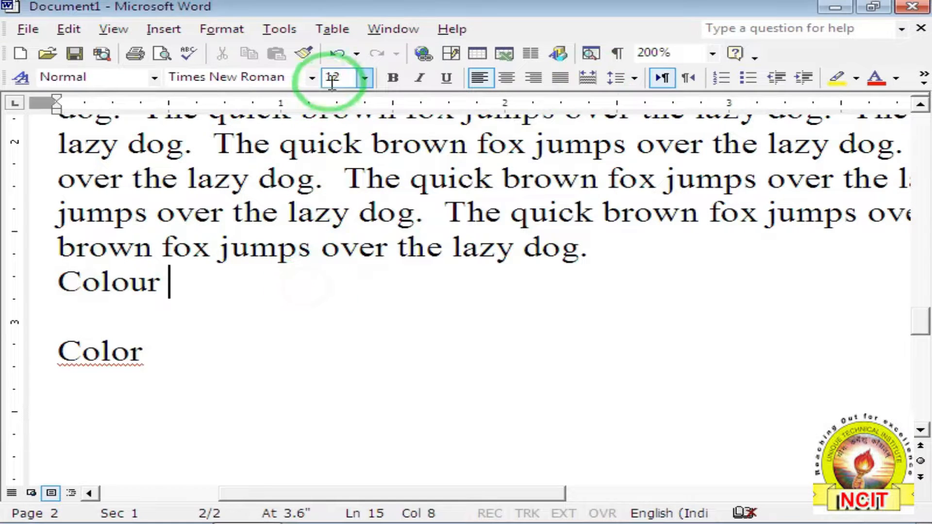
# Revisit the Tools > Language menu and place the cursor on the empty line.
pyautogui.click(284, 32)
pyautogui.moveTo(296, 71)
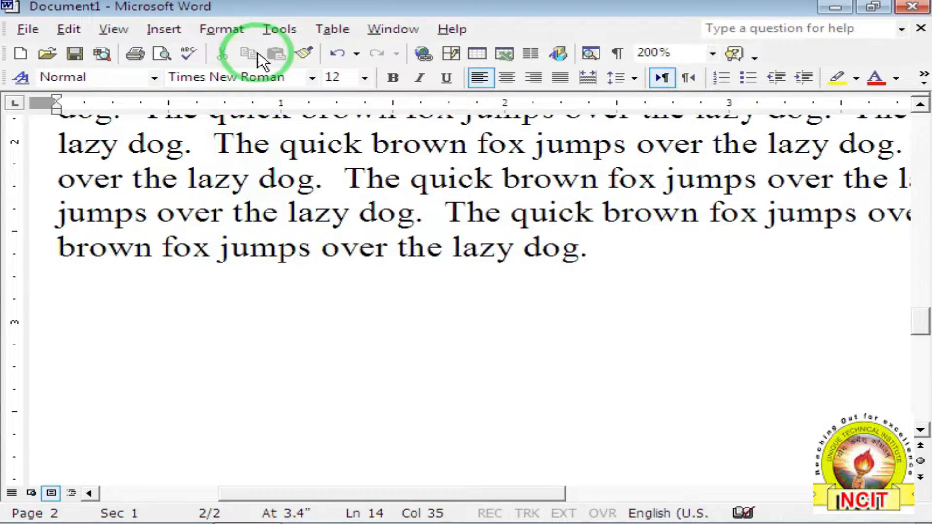
pyautogui.click(274, 28)
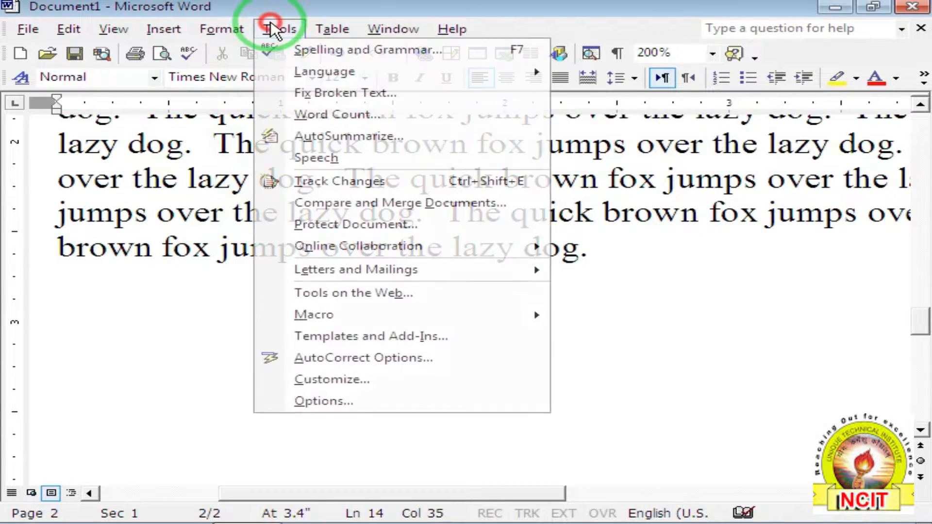
pyautogui.moveTo(466, 72)
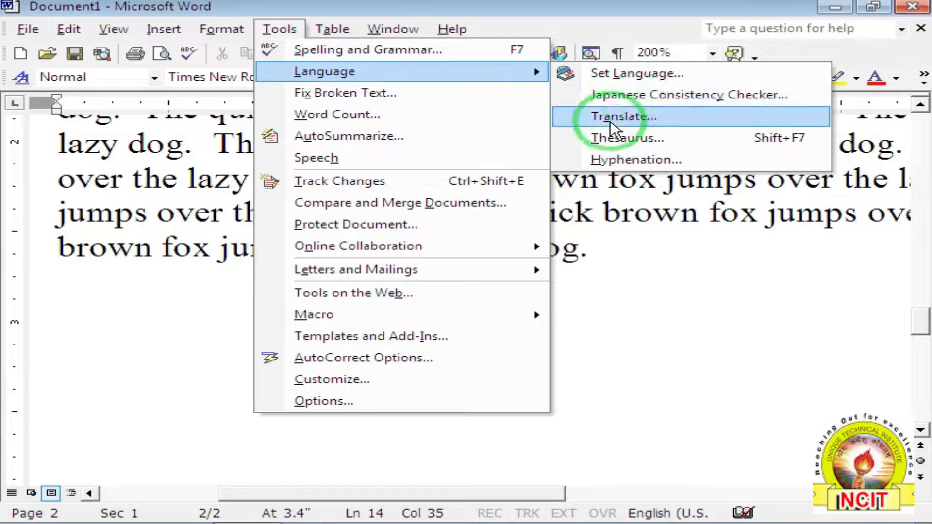
pyautogui.click(97, 311)
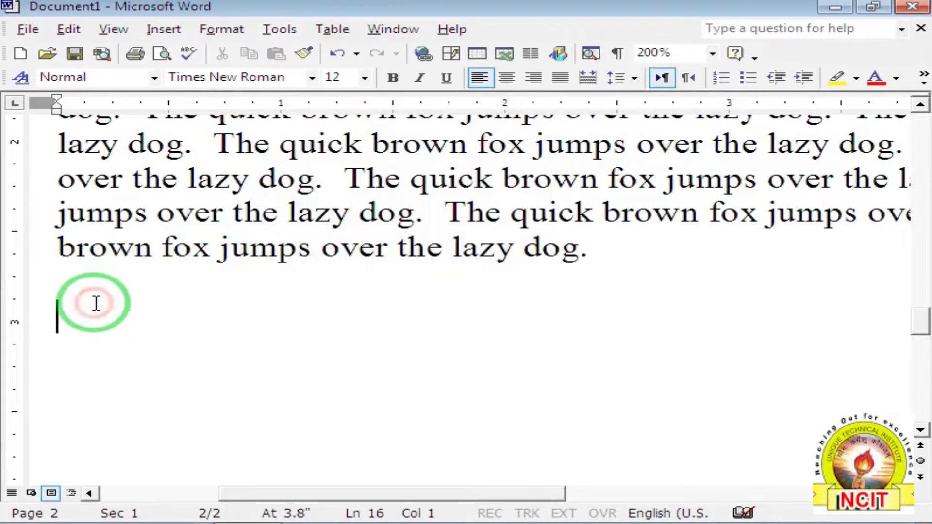
# Type 'color' and select it for translation.
pyautogui.write('color')
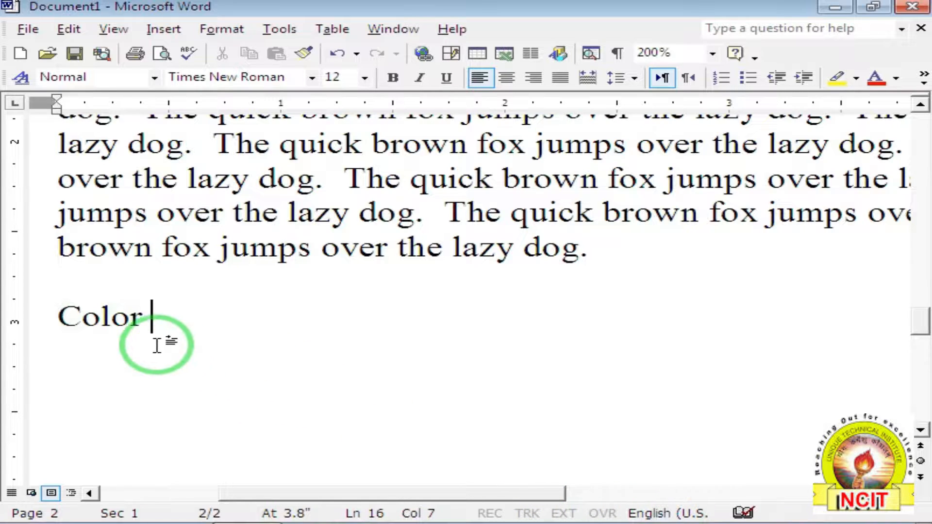
pyautogui.moveTo(58, 315); pyautogui.dragTo(142, 314)
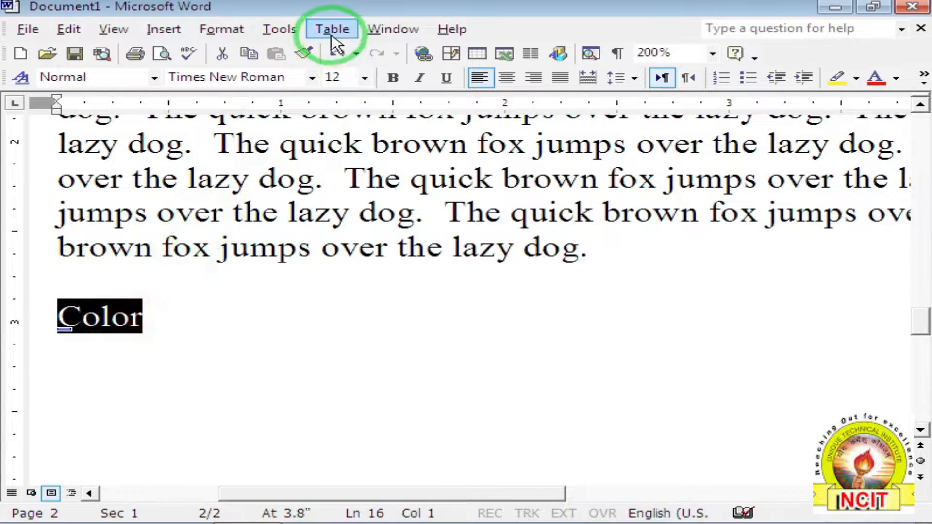
pyautogui.click(290, 31)
pyautogui.moveTo(292, 70)
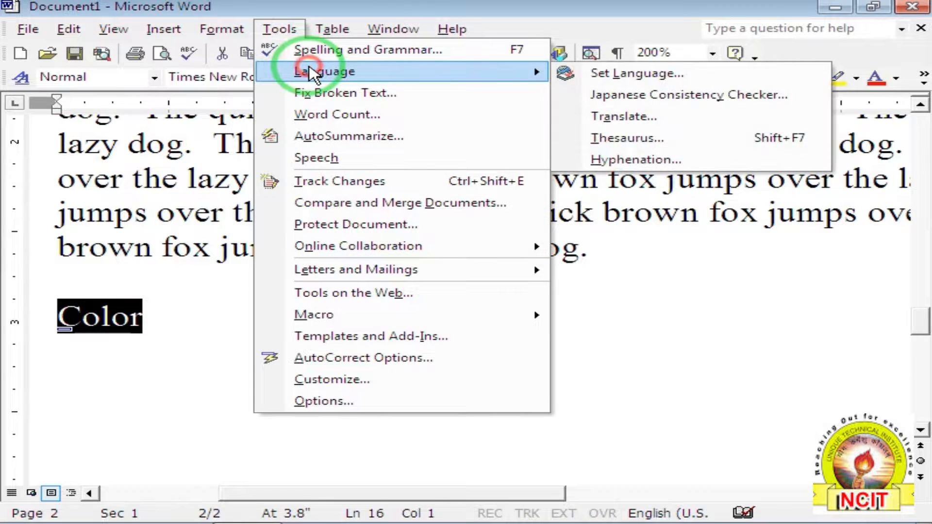
pyautogui.click(617, 121)
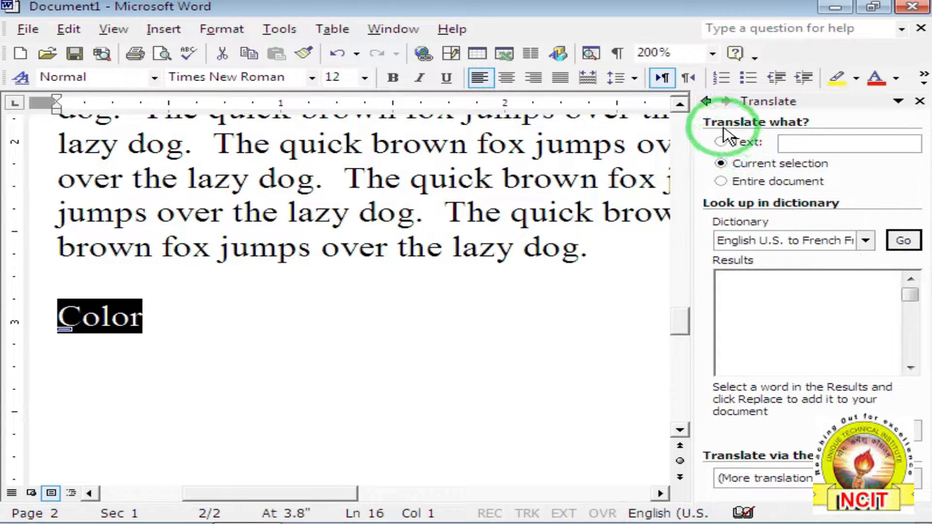
# Translate the current selection using the English (U.S.) to French (France) dictionary.
pyautogui.click(757, 141)
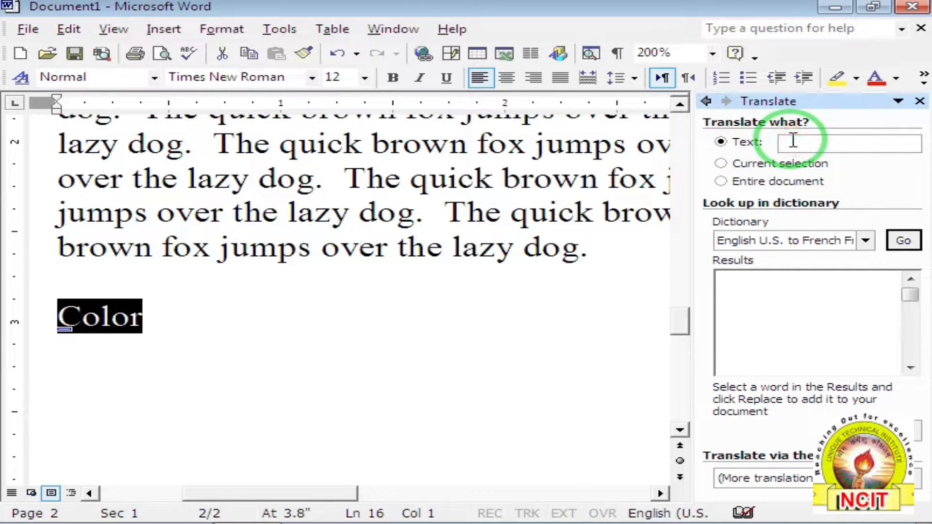
pyautogui.click(754, 166)
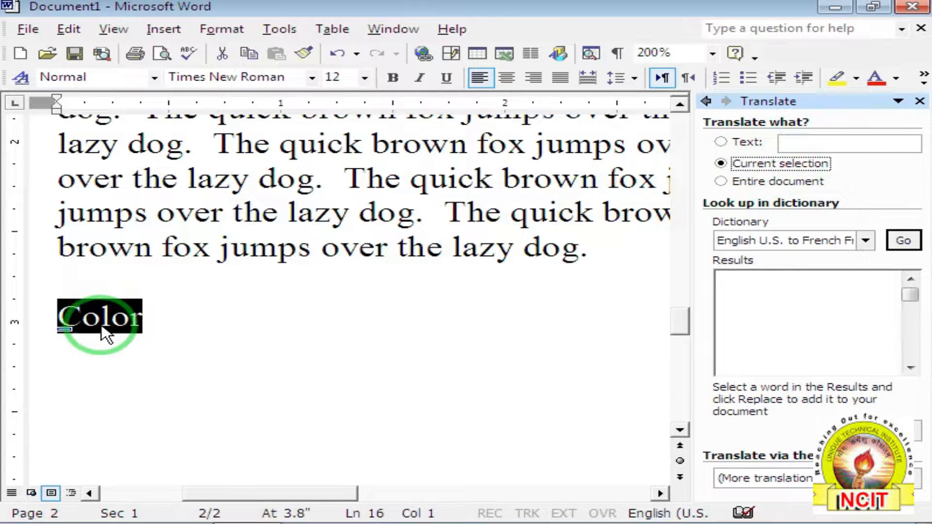
pyautogui.click(753, 190)
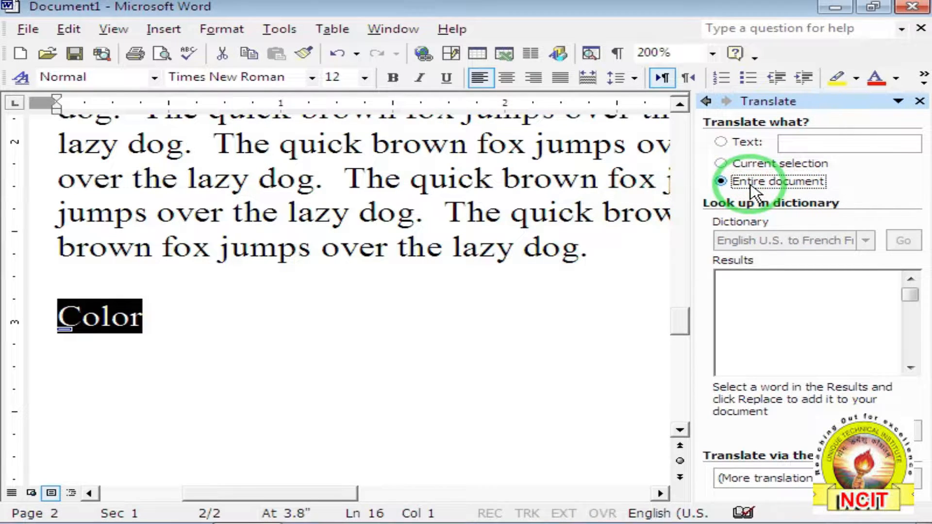
pyautogui.click(749, 165)
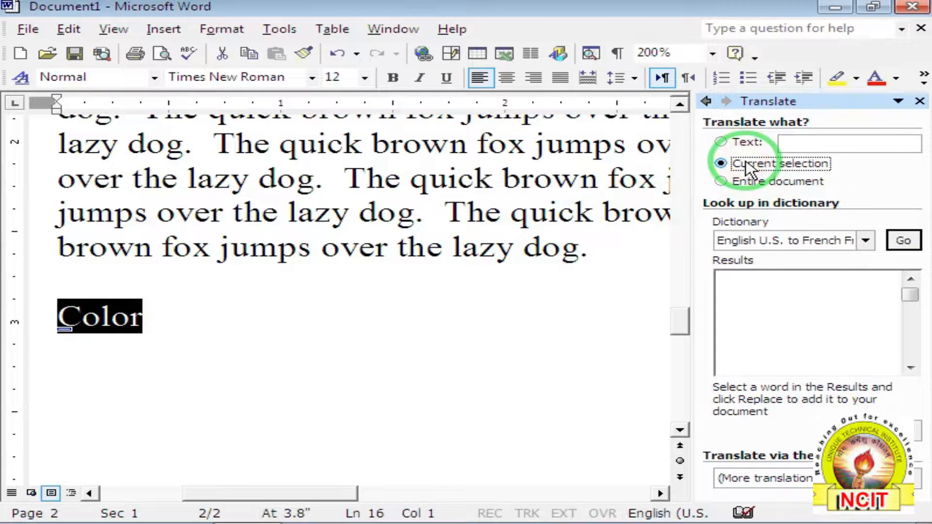
pyautogui.click(772, 245)
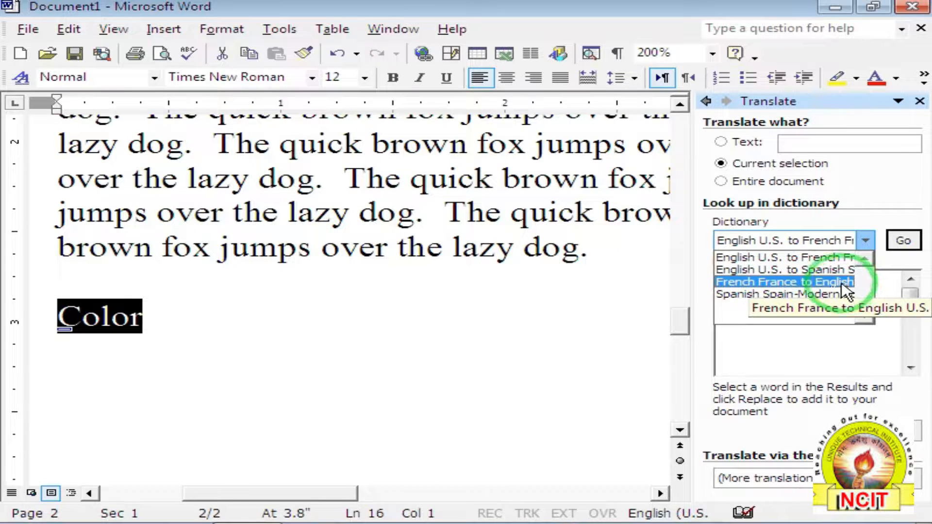
pyautogui.click(786, 262)
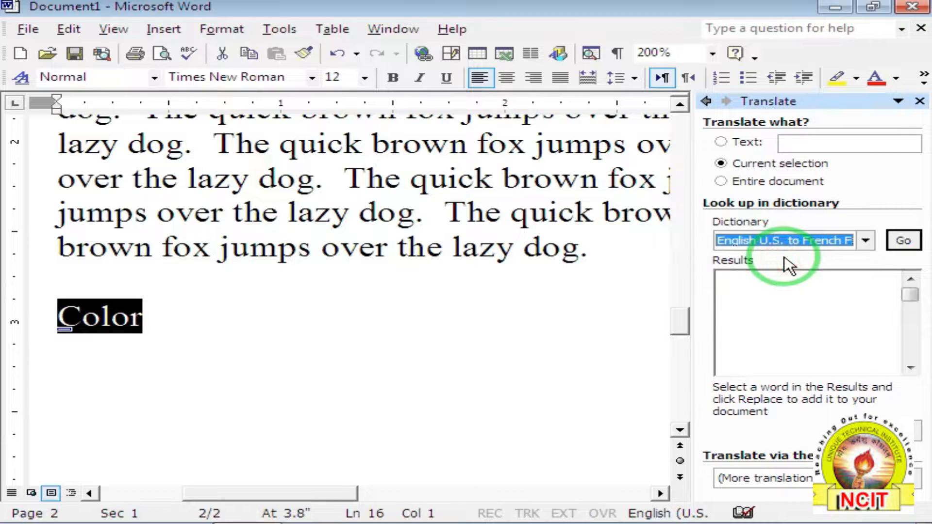
pyautogui.click(911, 240)
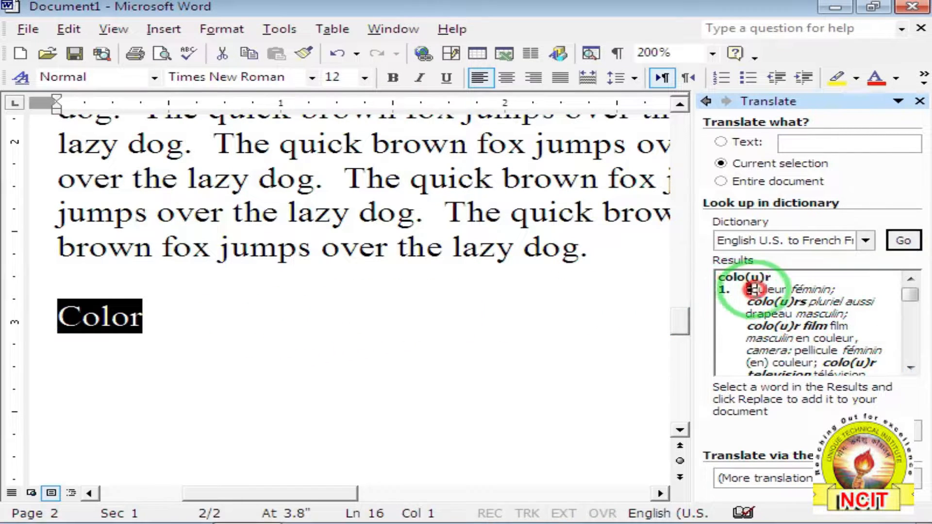
# Select 'couleur' in the results and replace Color with it in the document.
pyautogui.moveTo(746, 290); pyautogui.dragTo(787, 289)
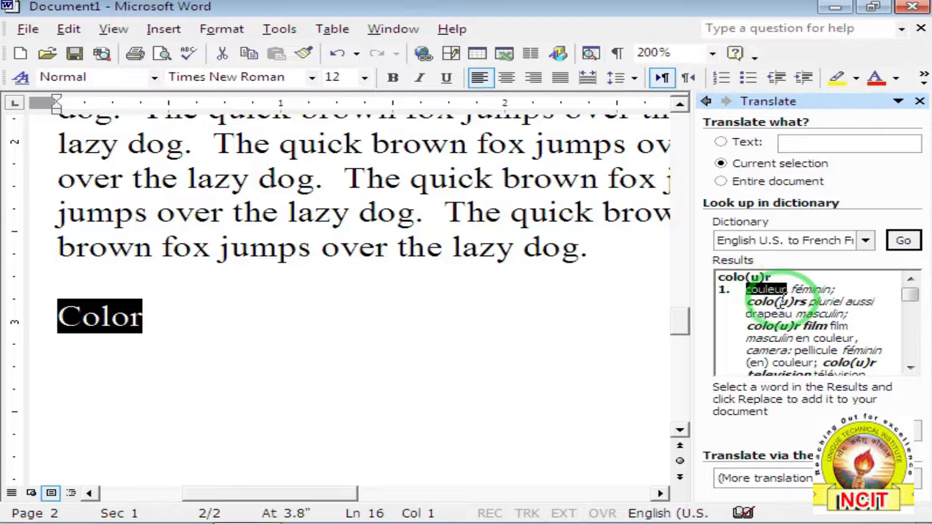
pyautogui.click(746, 289)
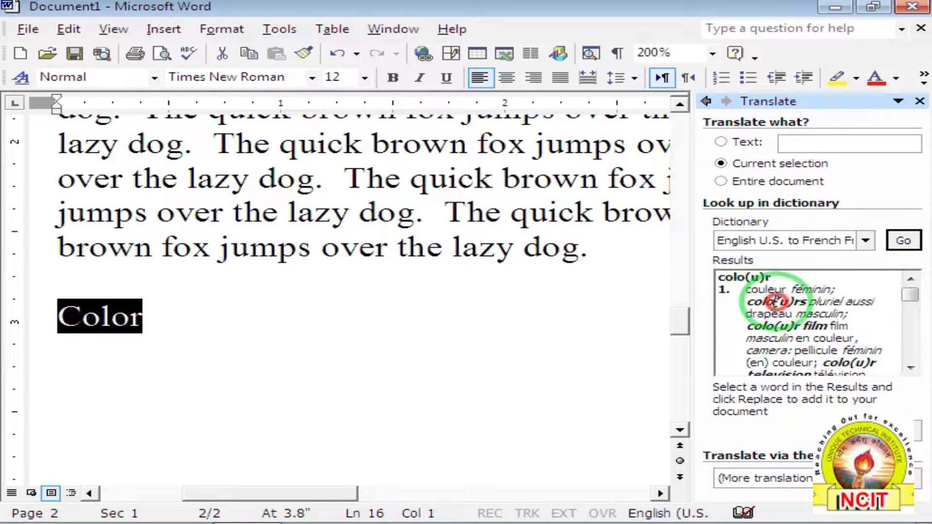
pyautogui.moveTo(746, 288); pyautogui.dragTo(787, 289)
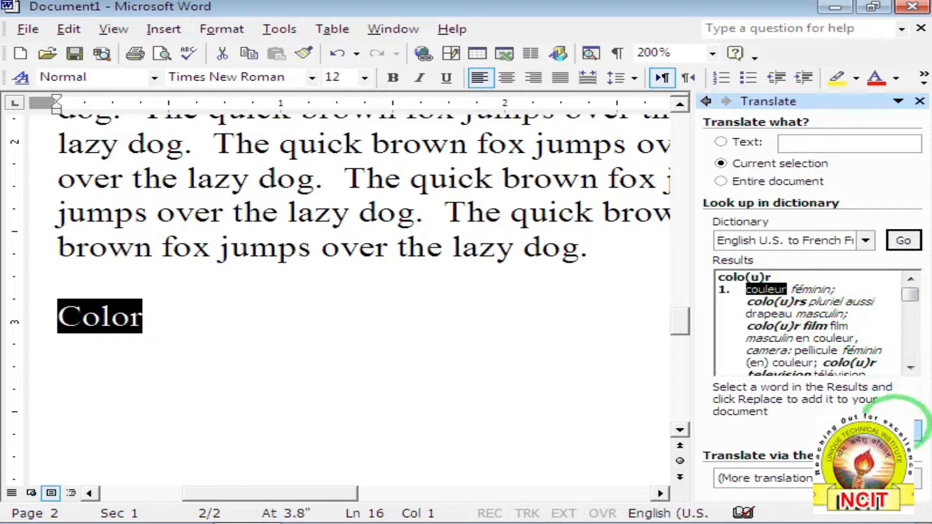
pyautogui.click(901, 430)
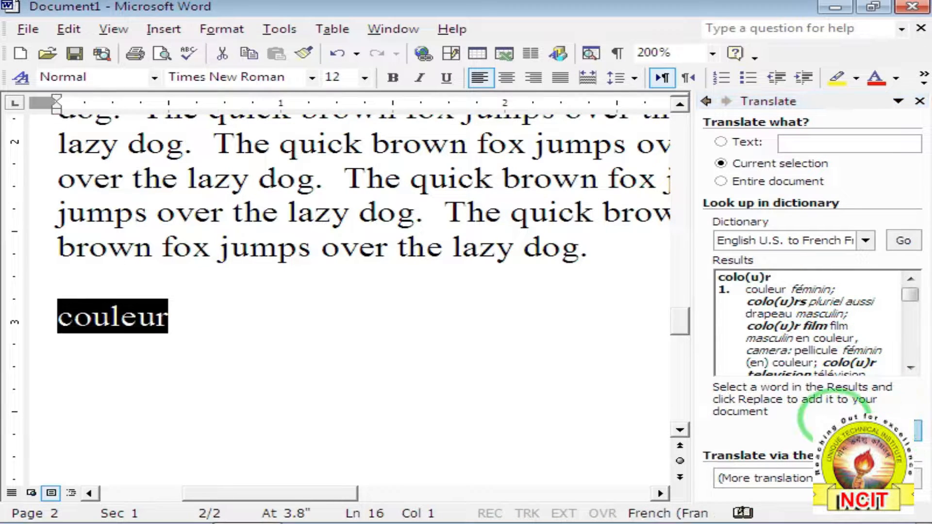
pyautogui.click(239, 319)
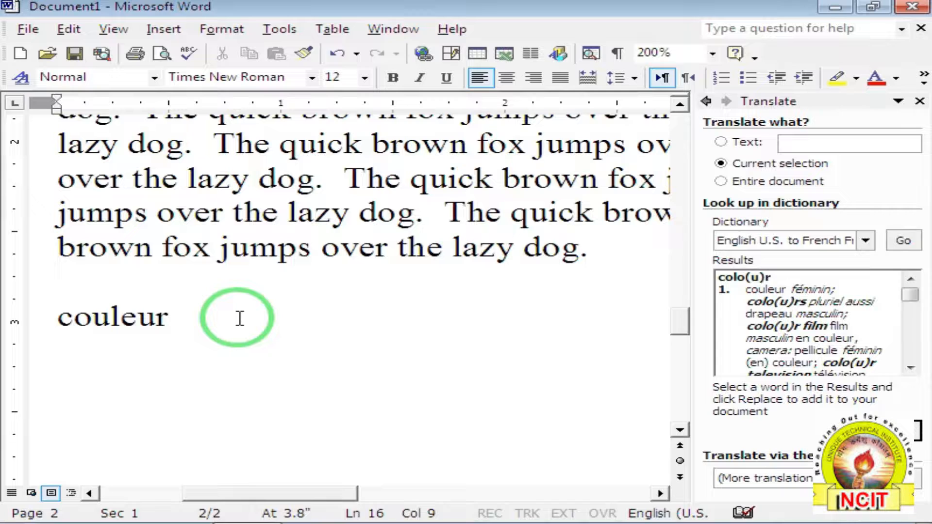
# Check the translation dictionary list without changing it and browse the Language submenu.
pyautogui.click(865, 243)
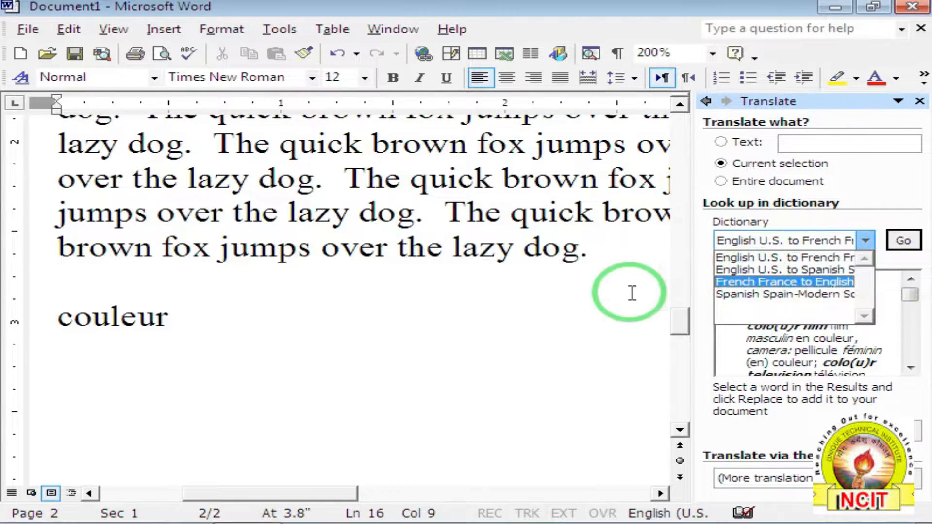
pyautogui.click(560, 332)
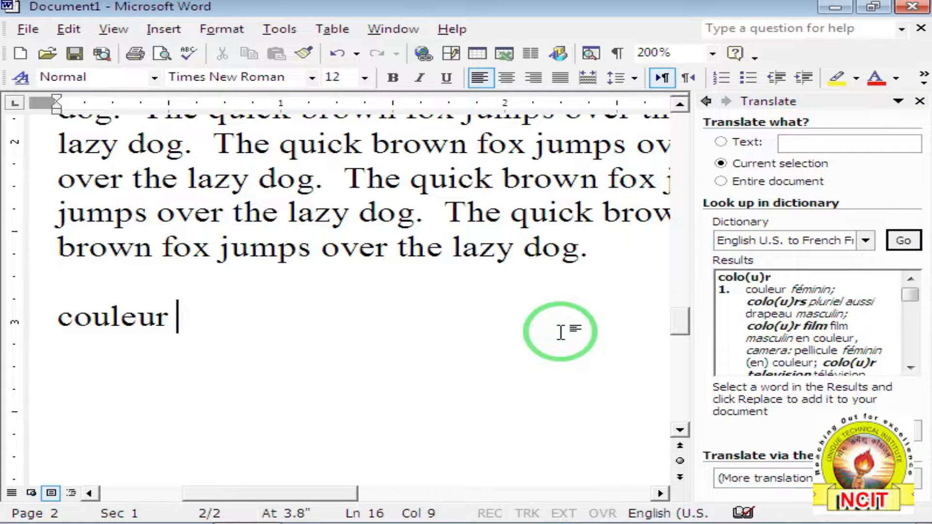
pyautogui.click(279, 31)
pyautogui.click(293, 72)
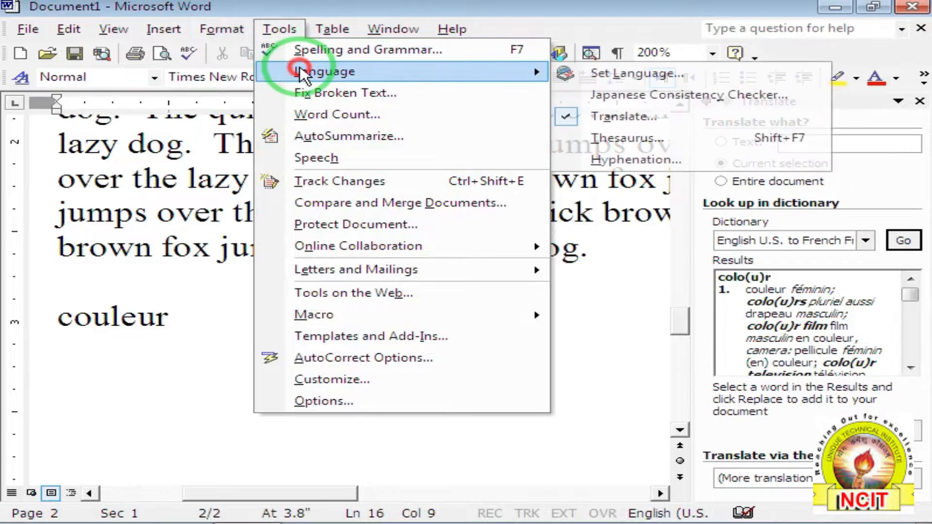
pyautogui.click(610, 103)
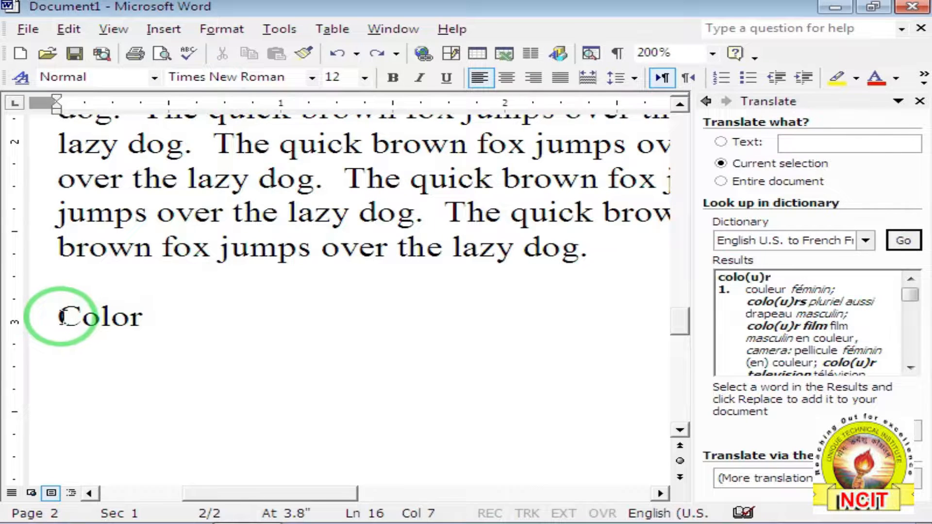
# Select the restored word Color and return to the Tools > Language menu.
pyautogui.moveTo(61, 315); pyautogui.dragTo(142, 314)
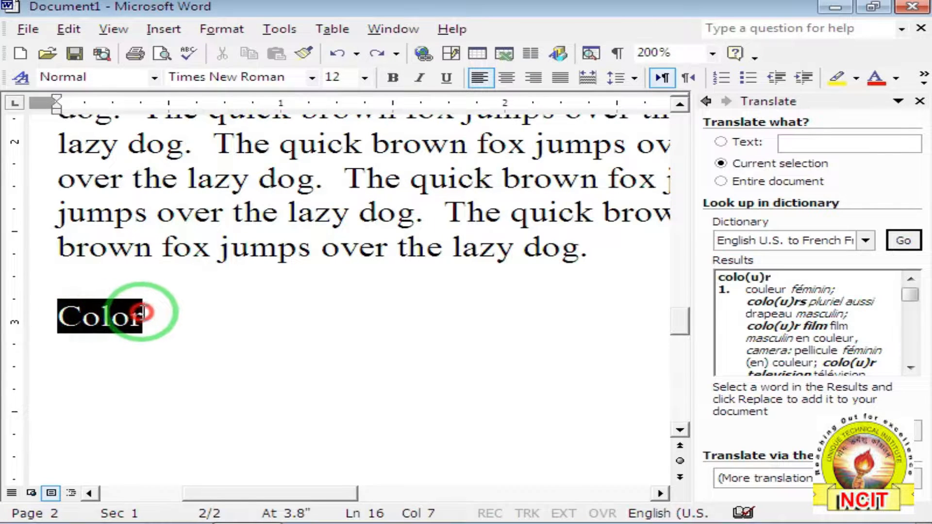
pyautogui.click(281, 29)
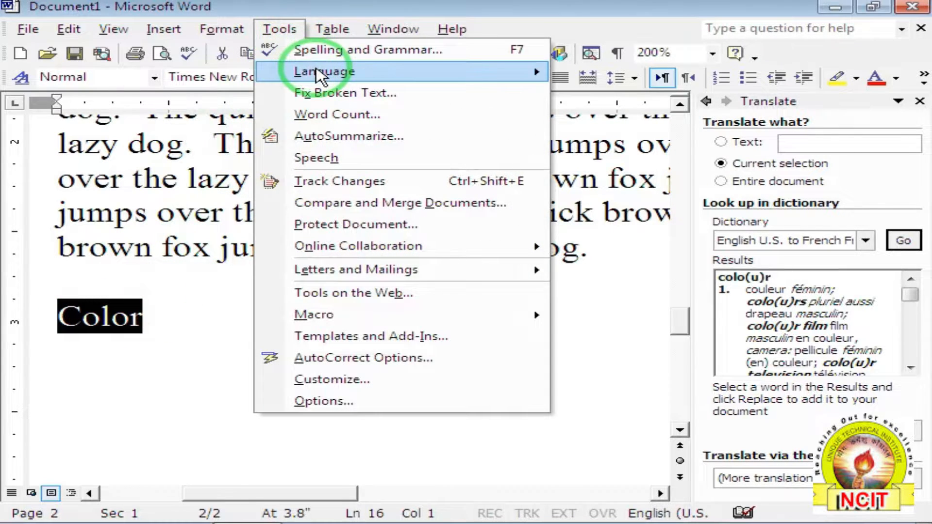
pyautogui.moveTo(443, 75)
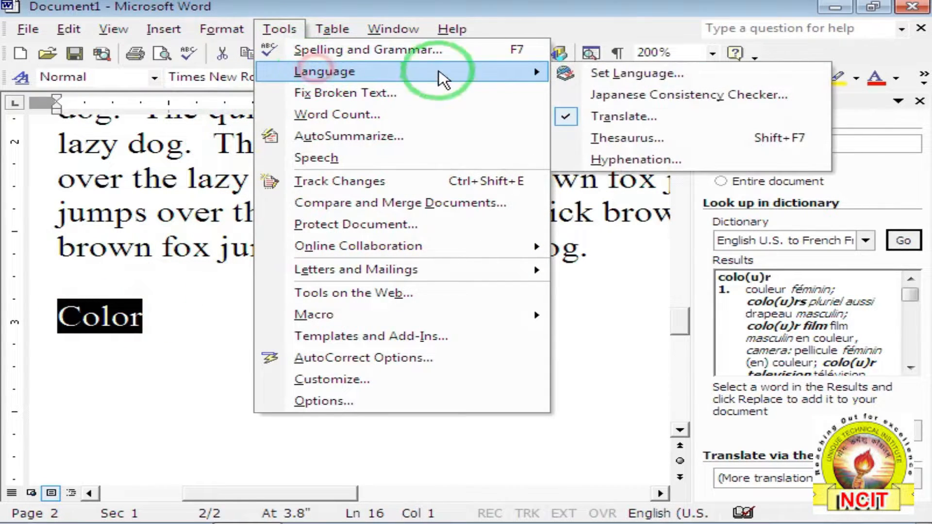
pyautogui.click(642, 140)
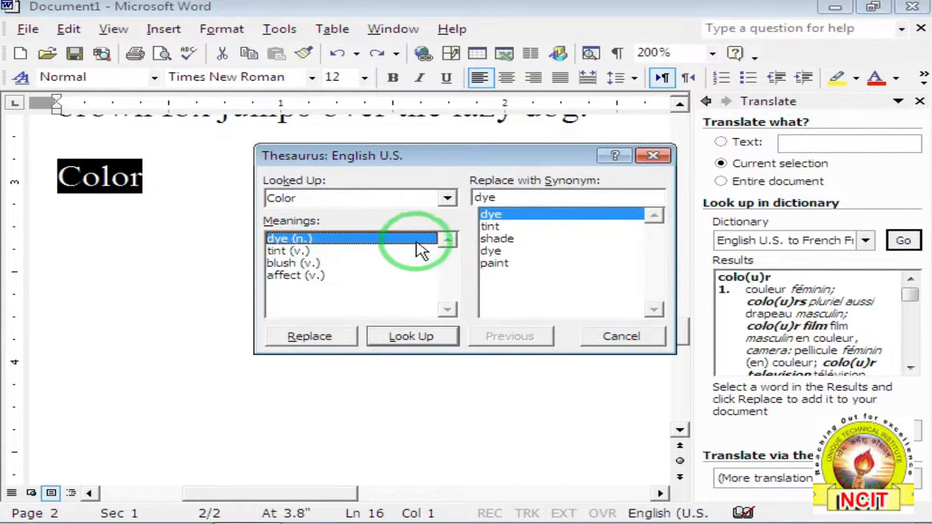
pyautogui.click(512, 240)
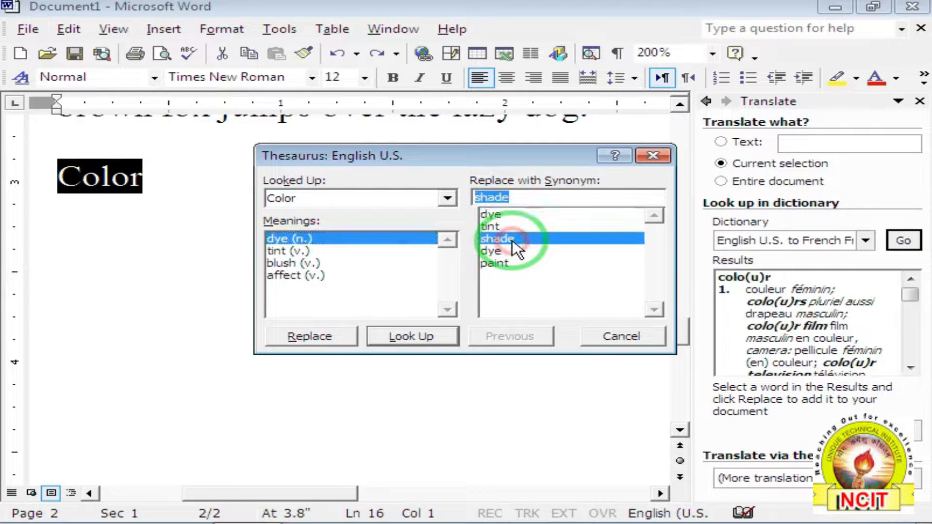
pyautogui.click(498, 266)
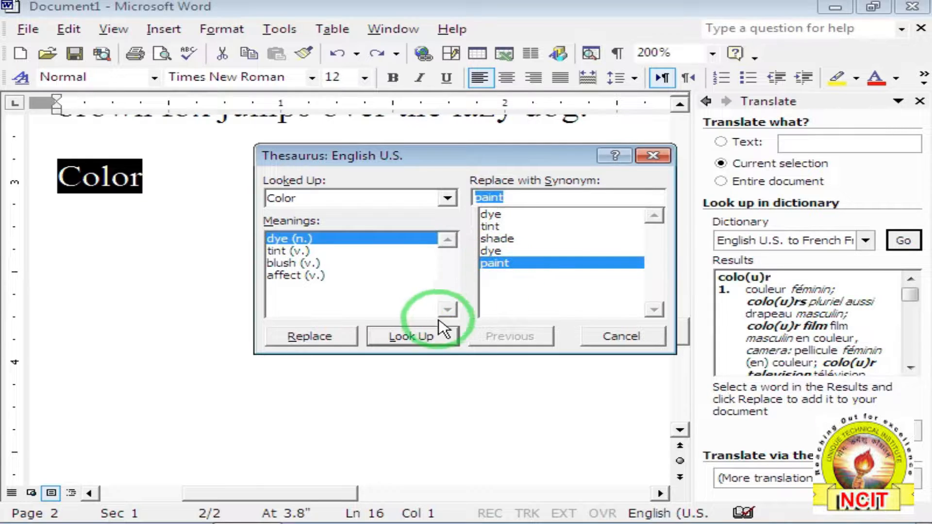
pyautogui.click(309, 337)
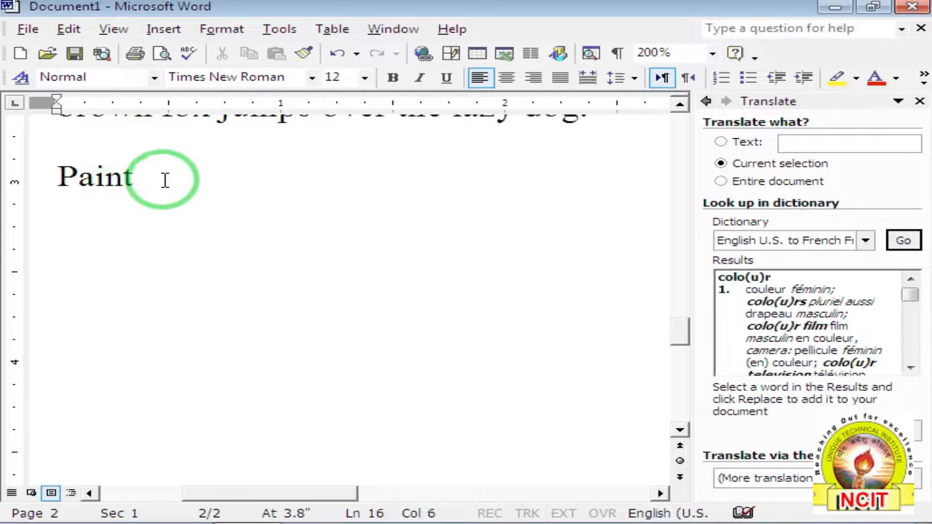
pyautogui.click(338, 52)
pyautogui.click(261, 36)
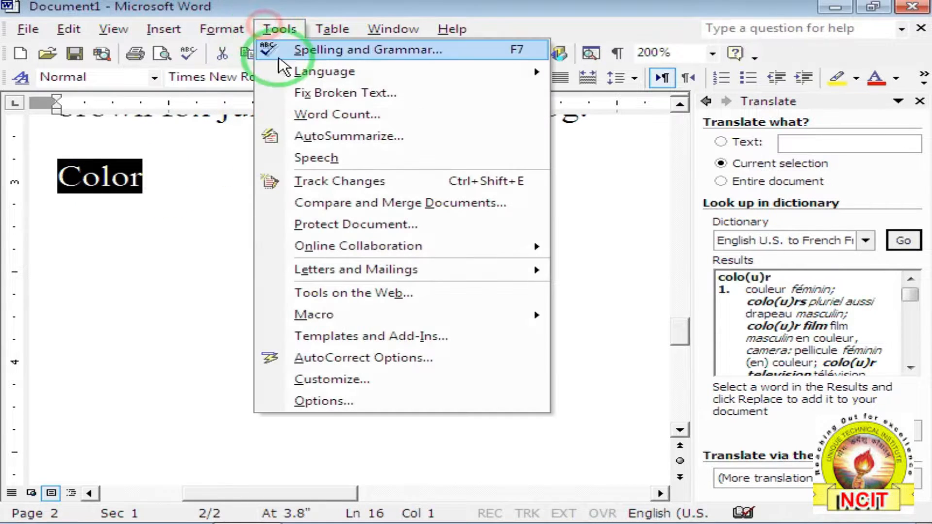
# Browse Thesaurus synonyms for Color (dye, stain, blemish, mark), then dismiss without replacing.
pyautogui.moveTo(287, 72)
pyautogui.click(617, 138)
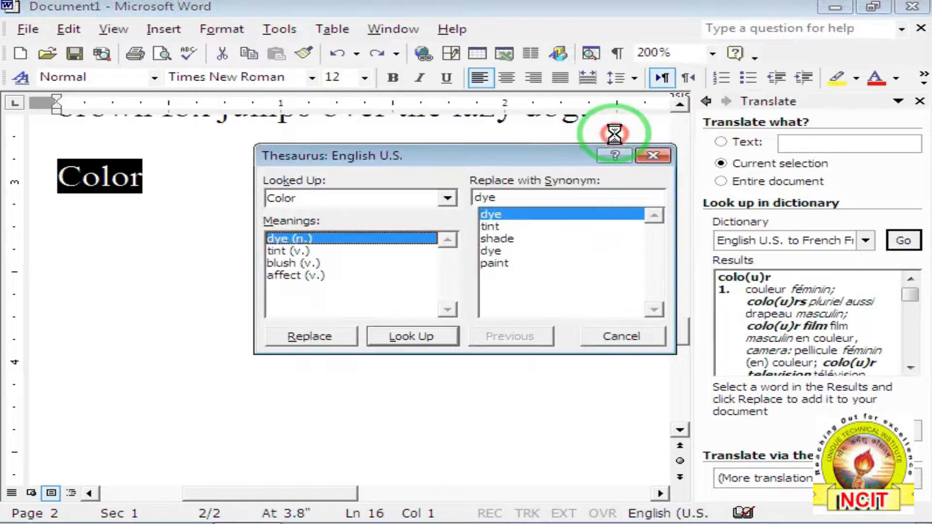
pyautogui.click(409, 339)
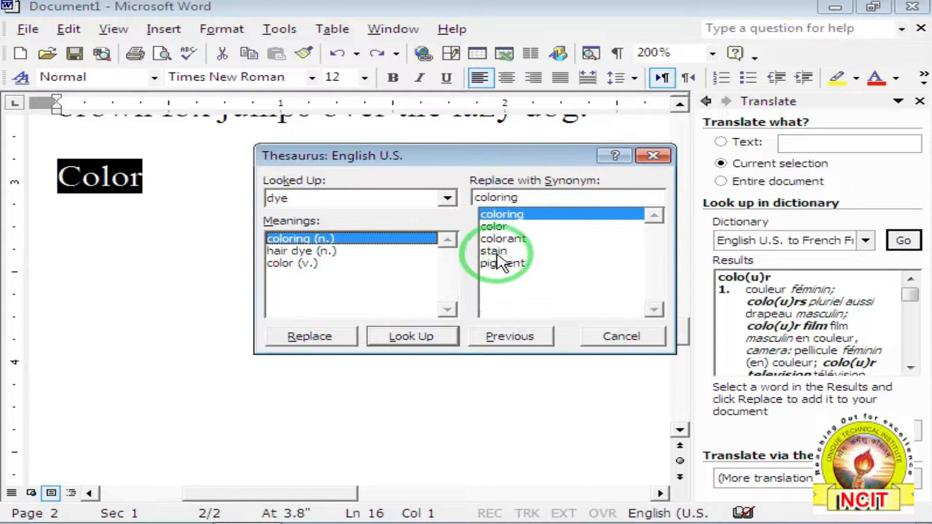
pyautogui.click(496, 253)
pyautogui.click(433, 340)
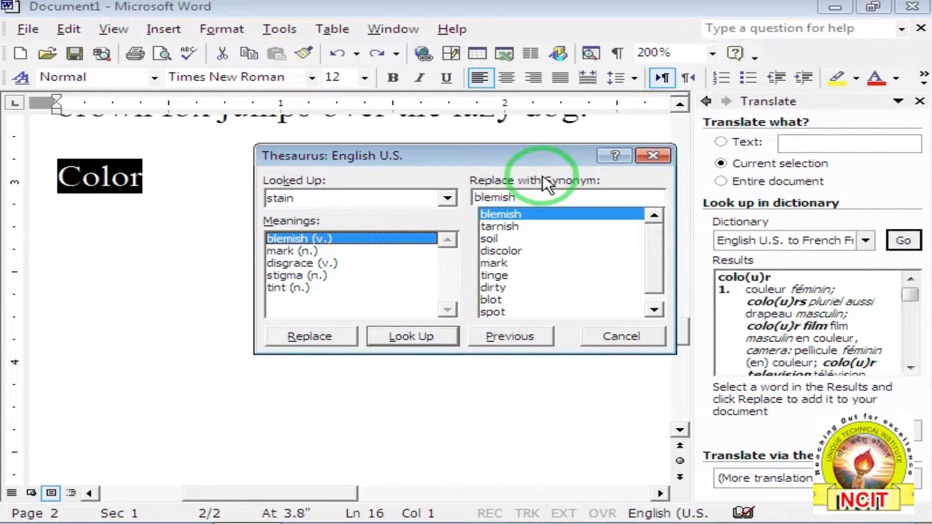
pyautogui.click(427, 337)
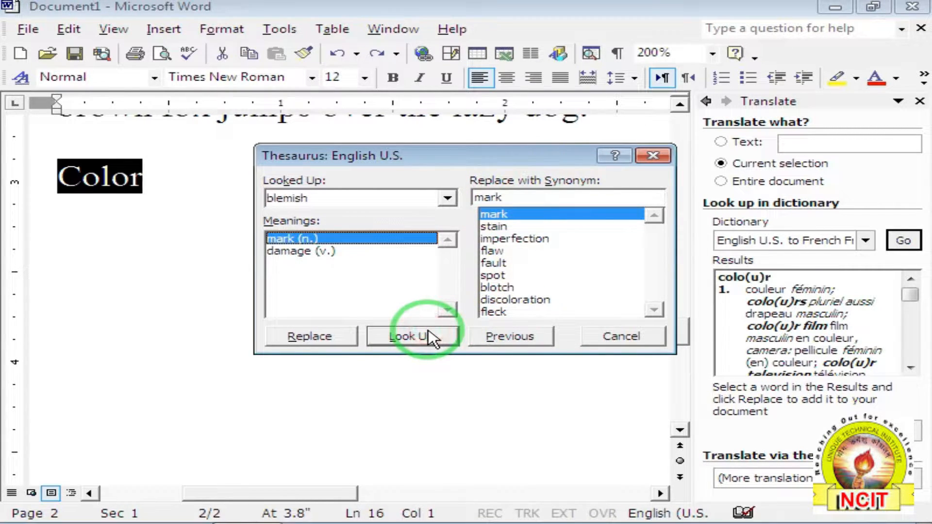
pyautogui.click(429, 337)
pyautogui.click(491, 339)
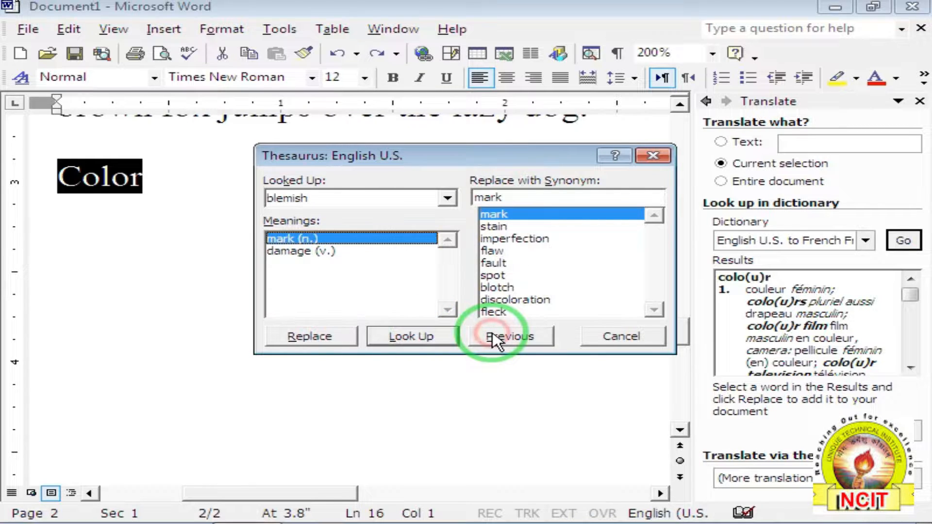
pyautogui.click(492, 339)
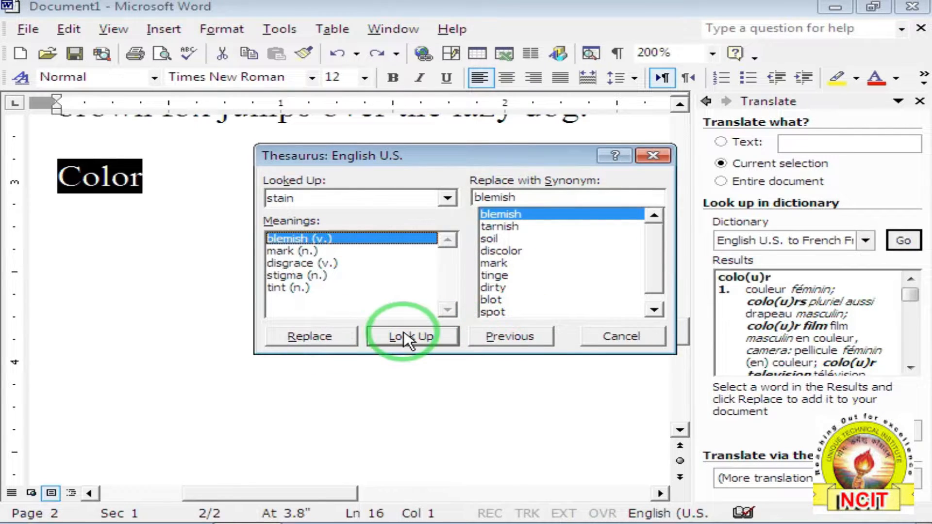
pyautogui.click(324, 340)
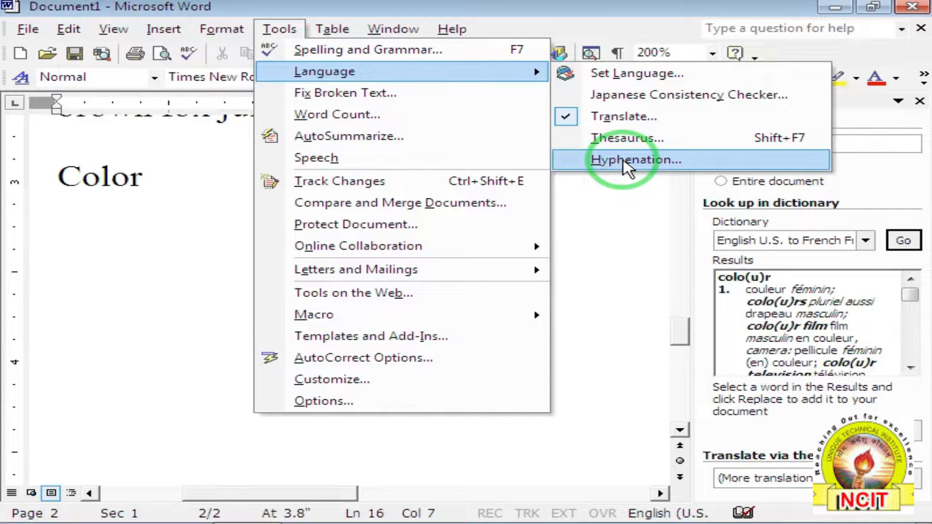
# Type =rand(10,10) on the blank page to generate quick brown fox sample paragraphs.
pyautogui.click(642, 228)
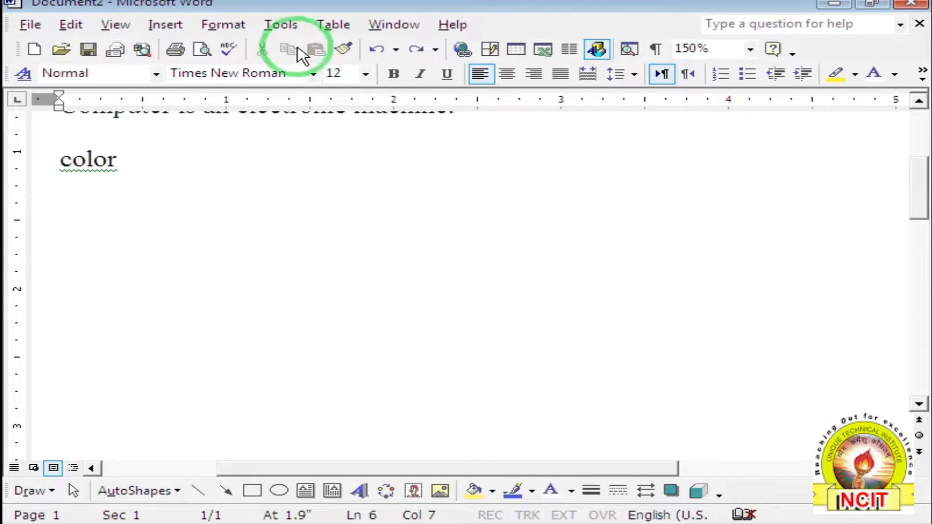
pyautogui.click(279, 25)
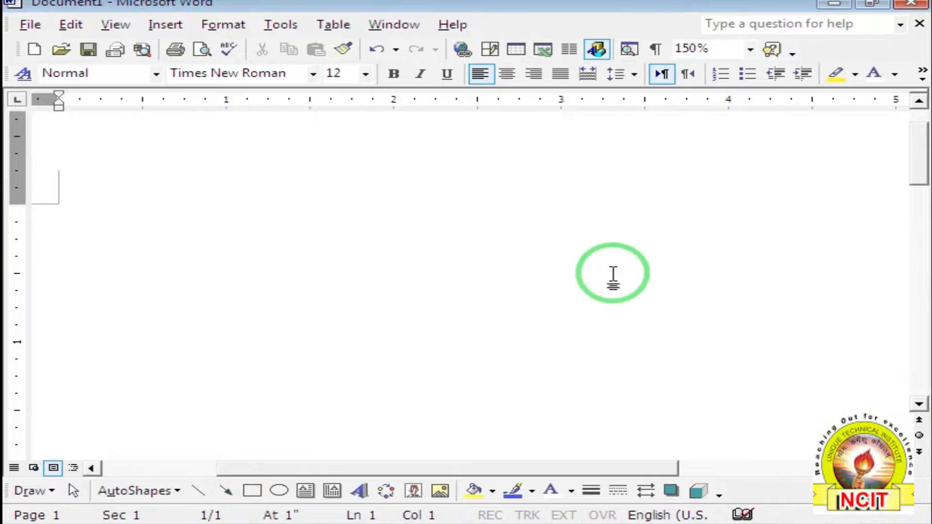
pyautogui.doubleClick(142, 231)
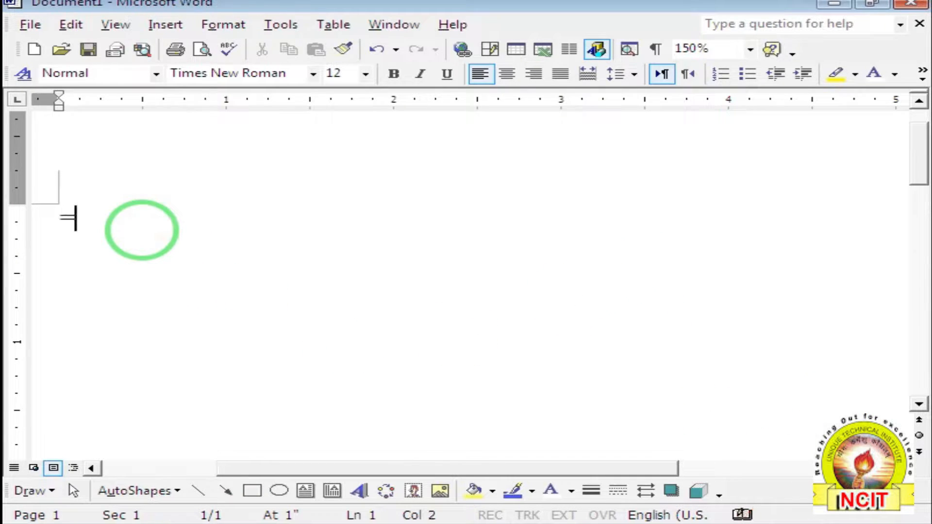
pyautogui.write('=rand(')
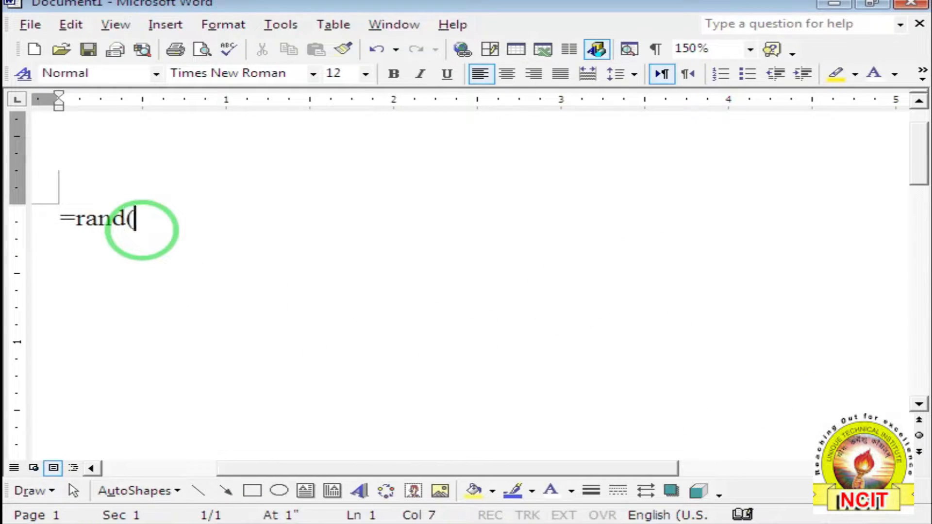
pyautogui.write('10,10')
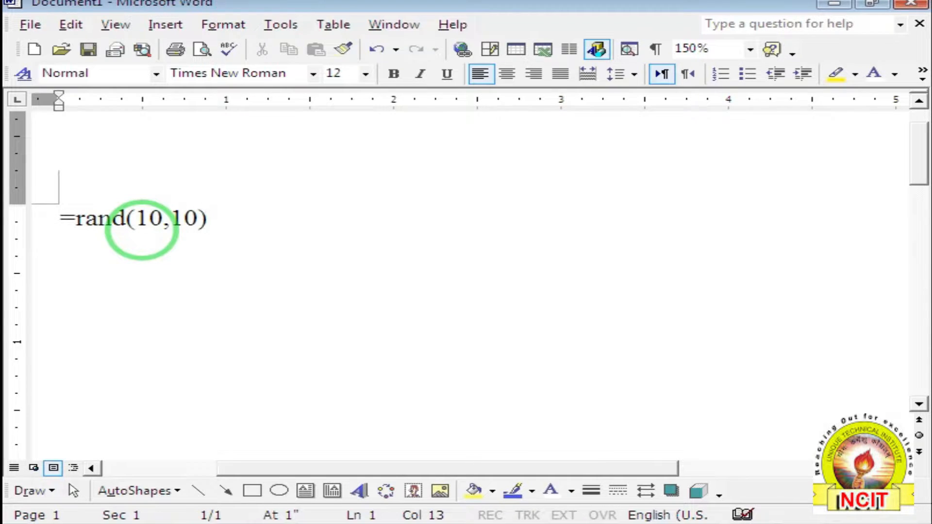
pyautogui.write(')')
pyautogui.press('Return')
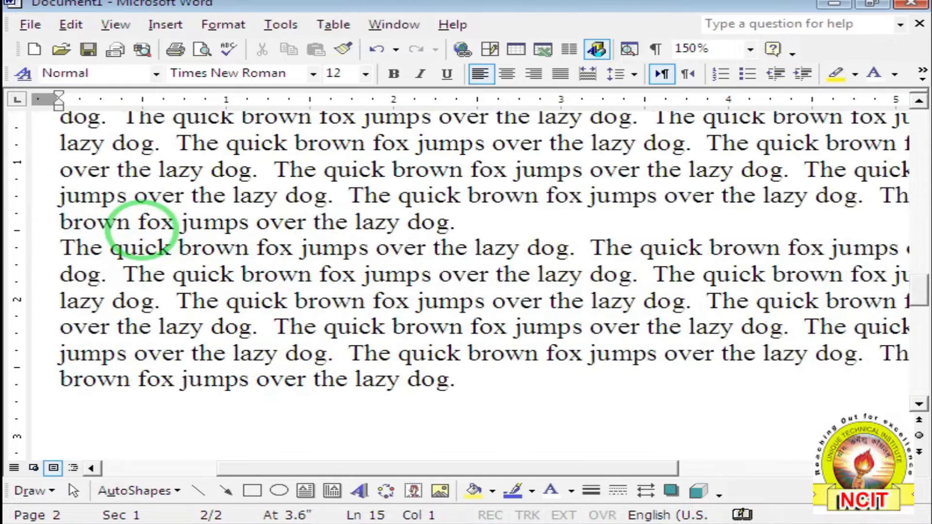
pyautogui.click(281, 24)
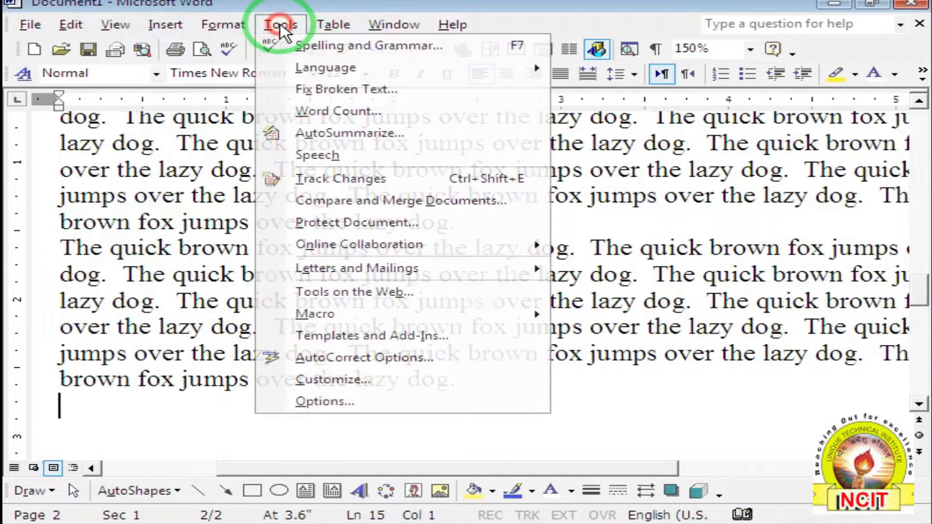
# Show the floating Word Count toolbar, type 'ghsgd fhdfh fudsfhud', and recount.
pyautogui.click(308, 110)
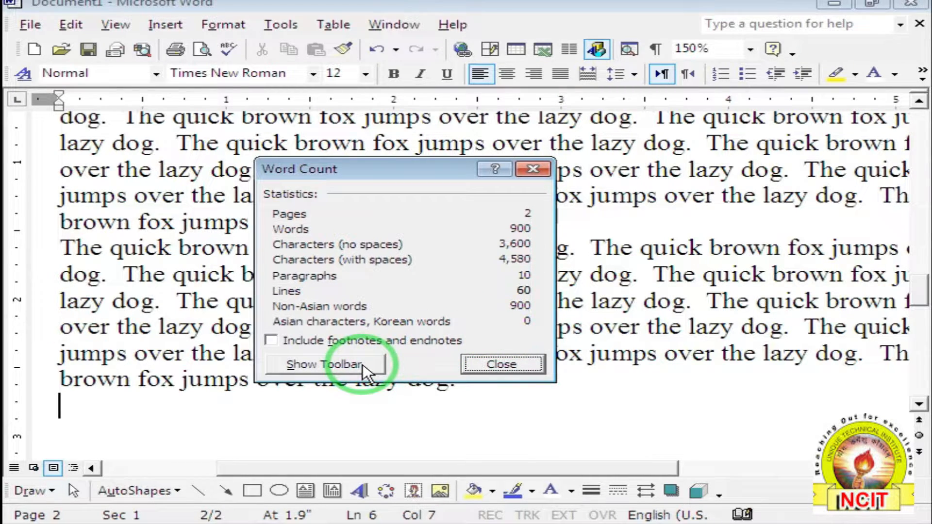
pyautogui.click(299, 363)
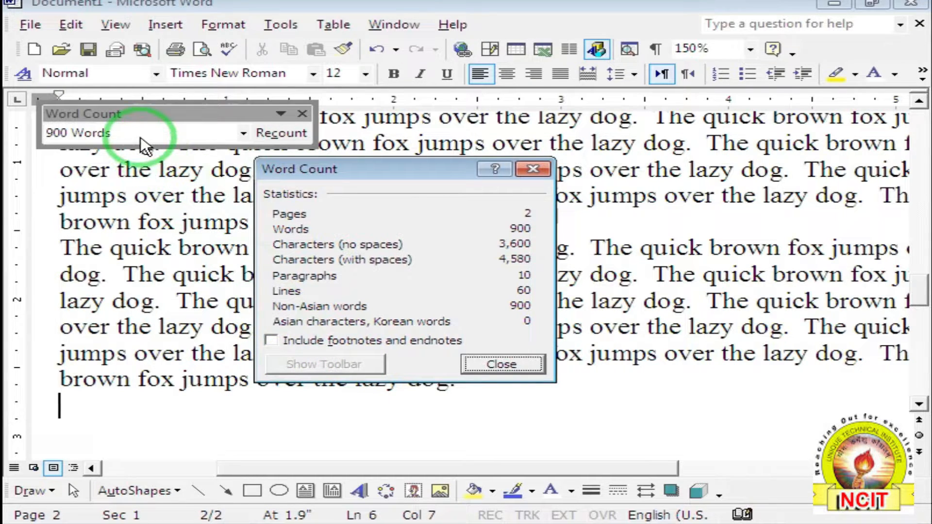
pyautogui.click(498, 363)
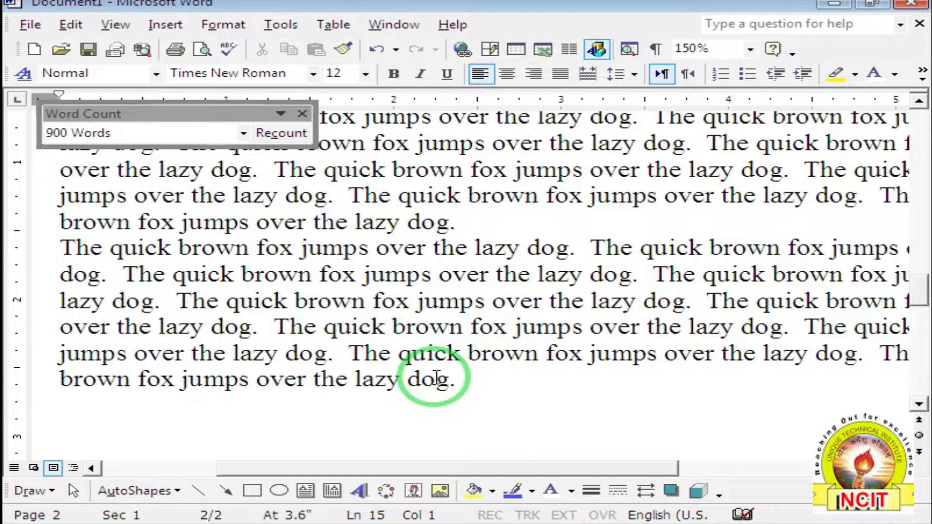
pyautogui.write('ghsgd')
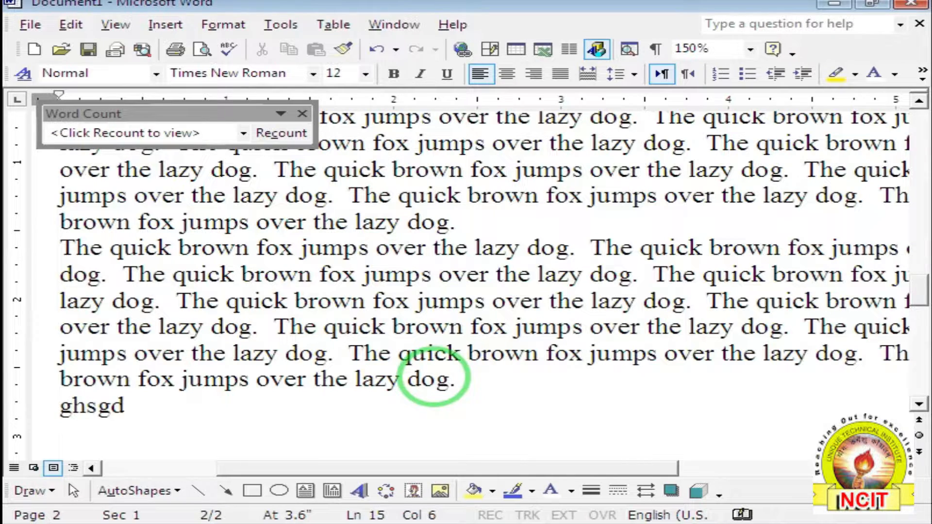
pyautogui.click(262, 129)
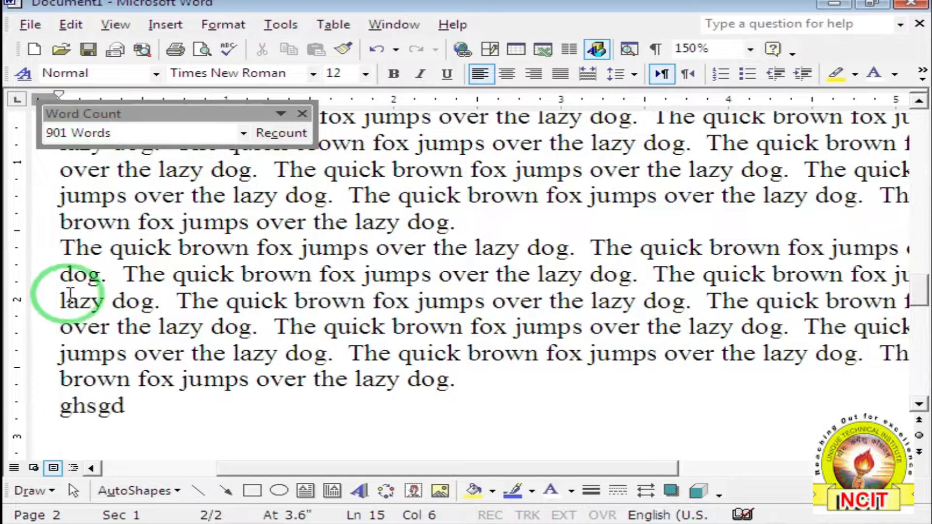
pyautogui.write('fhdfh fudsfhud')
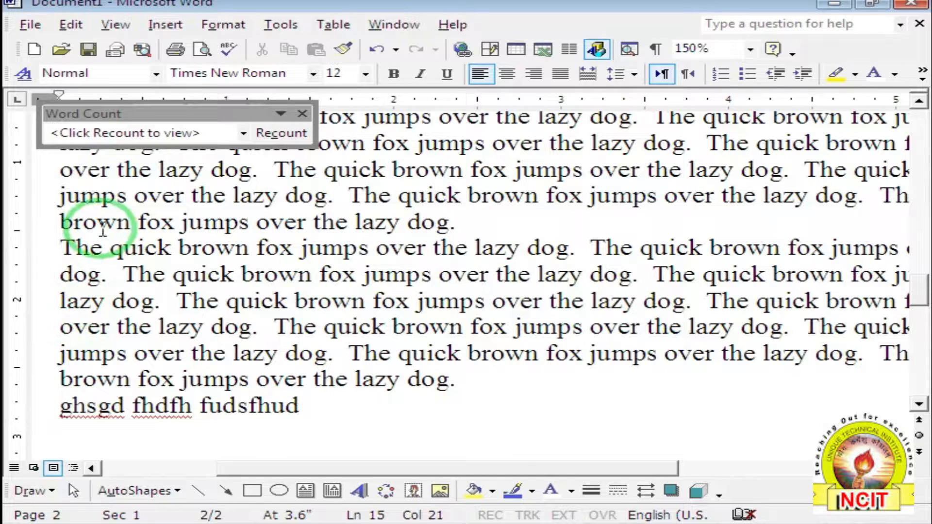
pyautogui.click(277, 133)
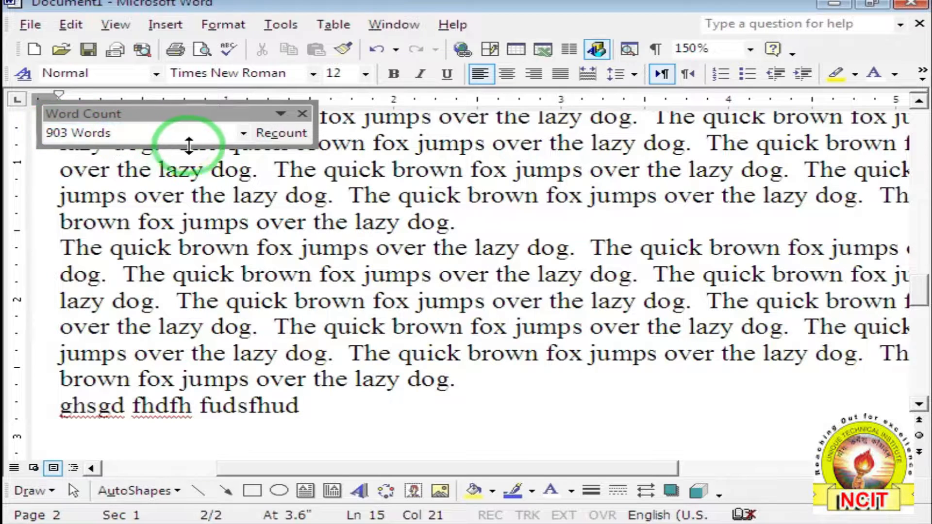
# Switch the toolbar to characters without spaces, then characters with spaces (4,600).
pyautogui.click(241, 133)
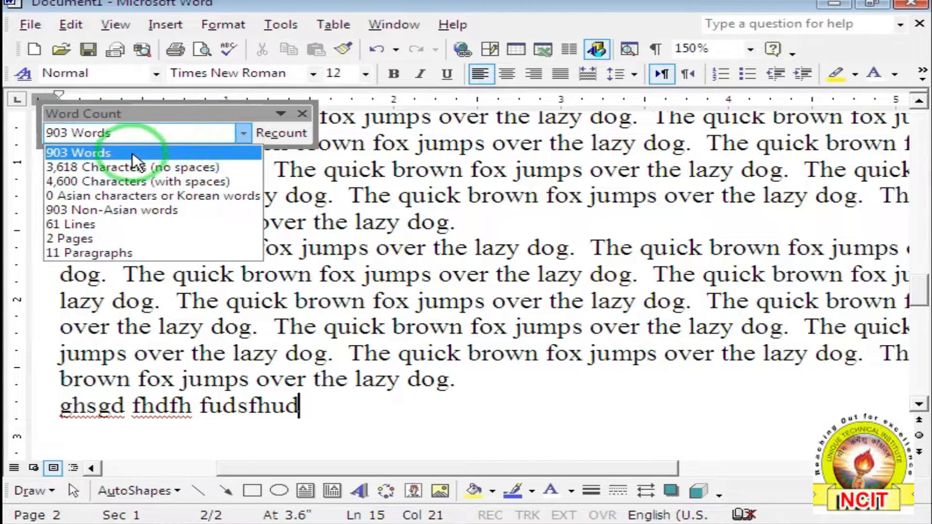
pyautogui.click(130, 165)
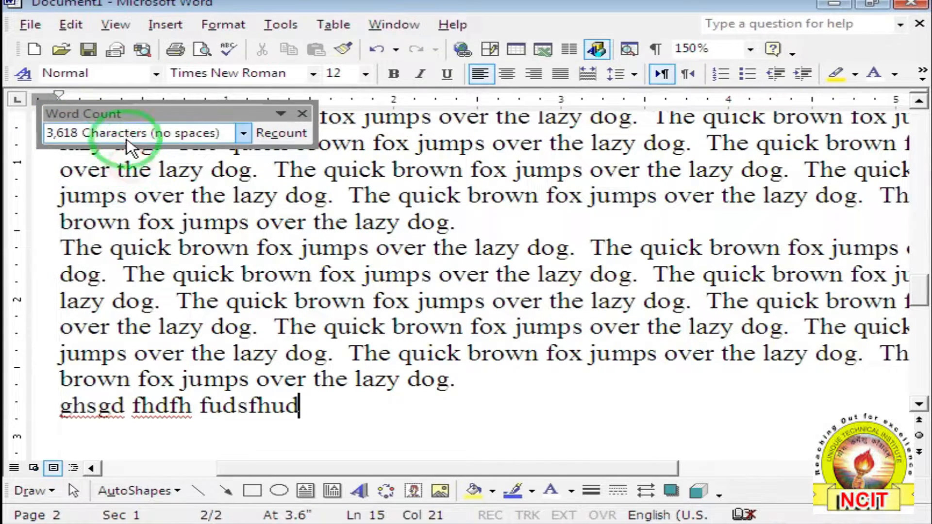
pyautogui.click(243, 132)
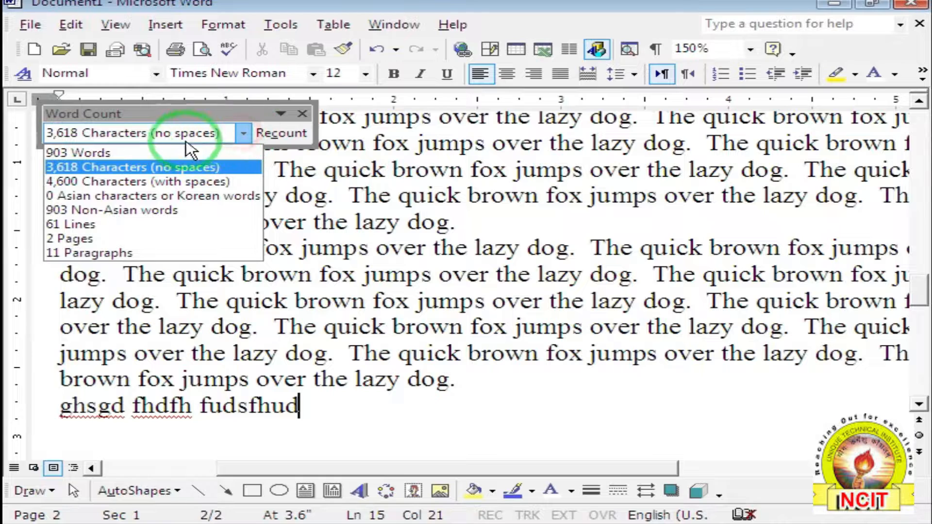
pyautogui.click(125, 180)
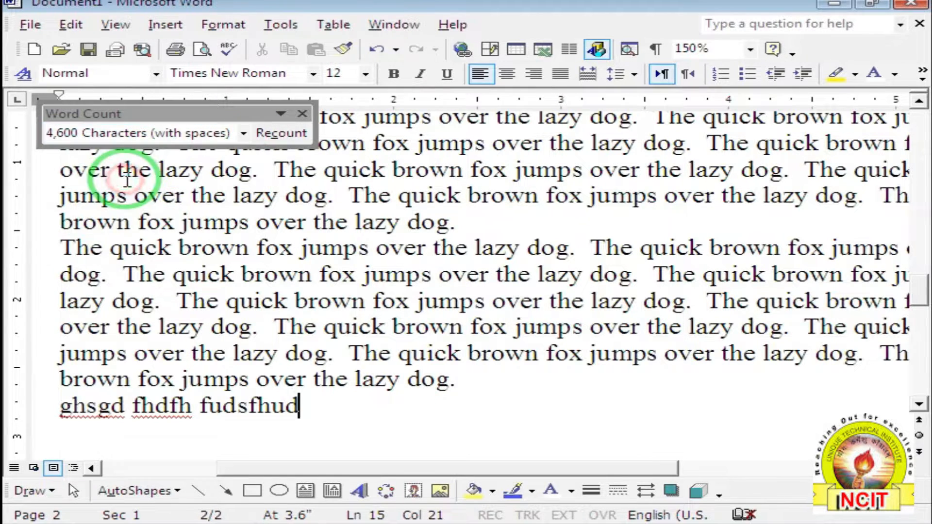
pyautogui.click(243, 133)
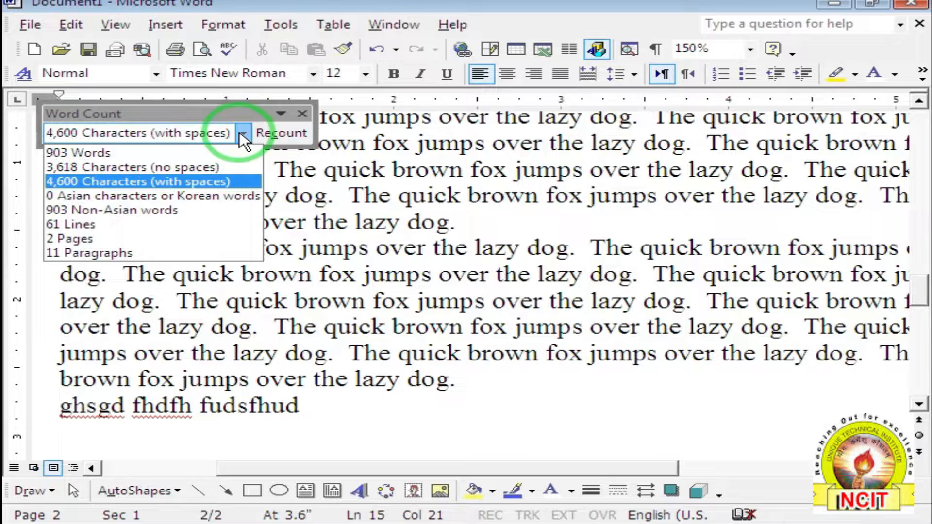
pyautogui.click(242, 133)
pyautogui.click(294, 27)
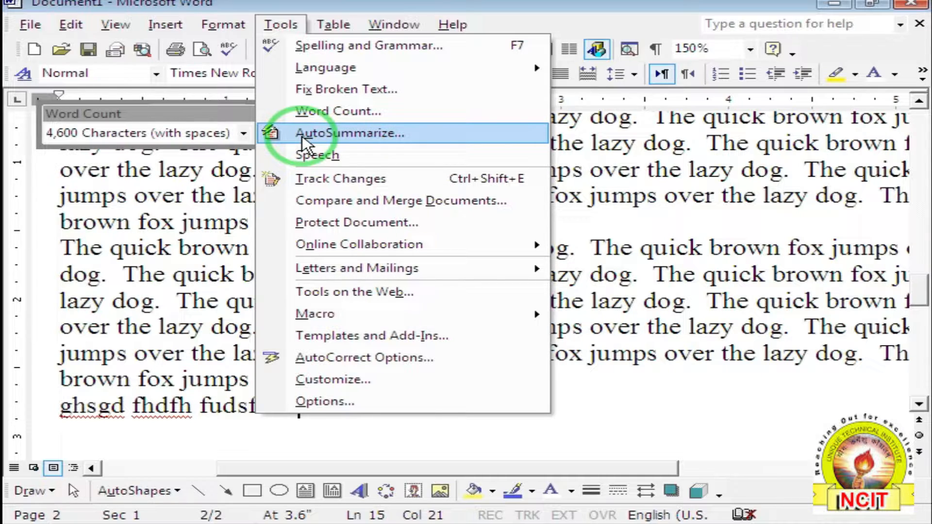
# Run AutoSummarize to highlight the key points of the computers text.
pyautogui.click(627, 381)
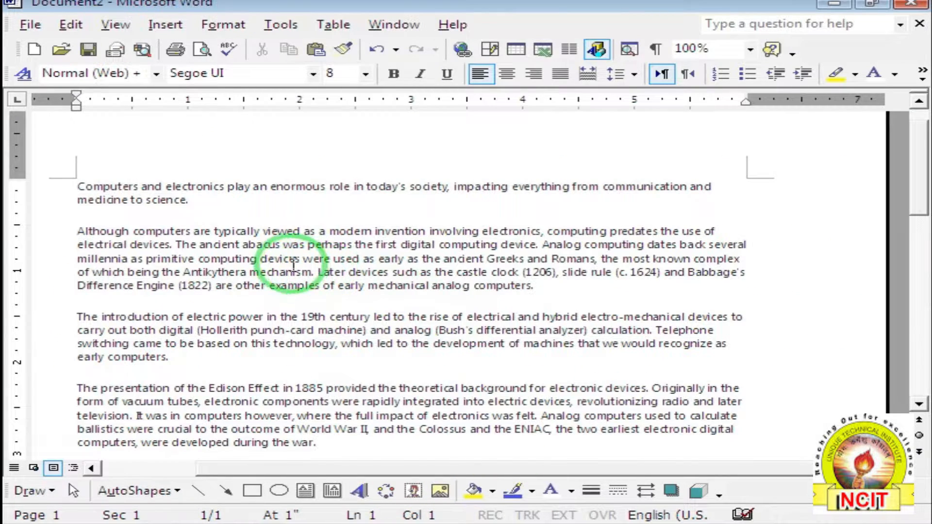
pyautogui.scroll(-5, 262, 262)
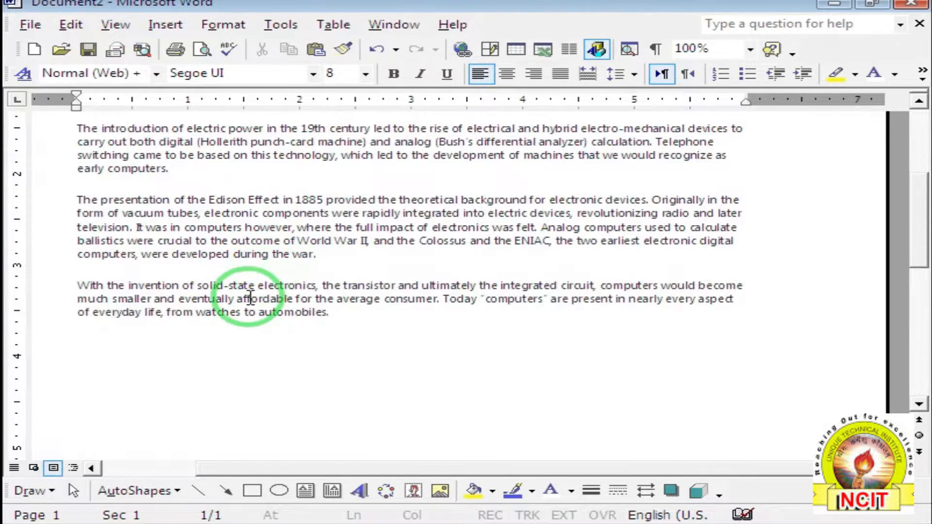
pyautogui.scroll(3, 251, 297)
pyautogui.scroll(1, 249, 296)
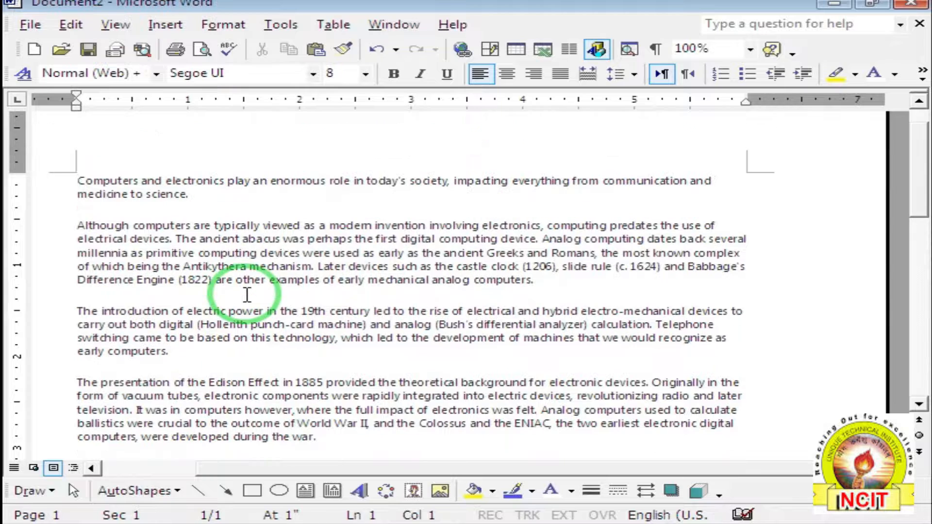
pyautogui.click(281, 27)
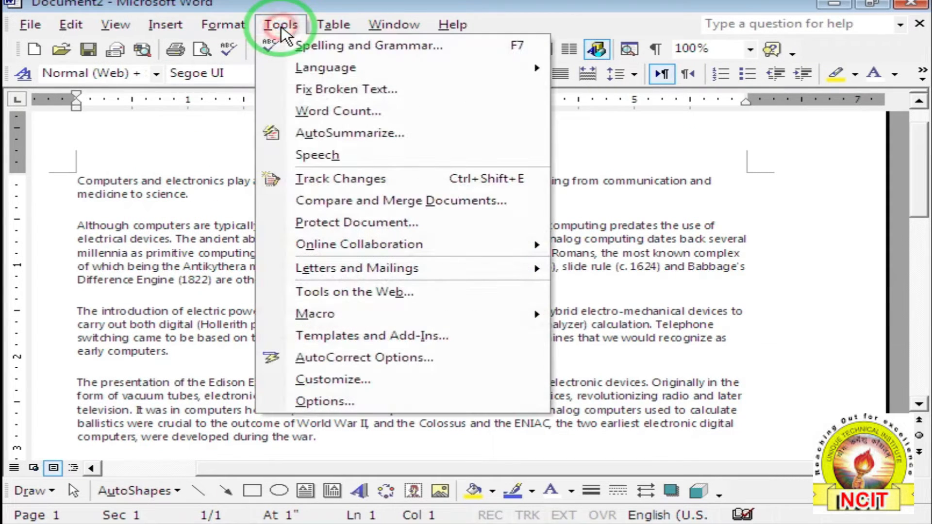
pyautogui.click(337, 133)
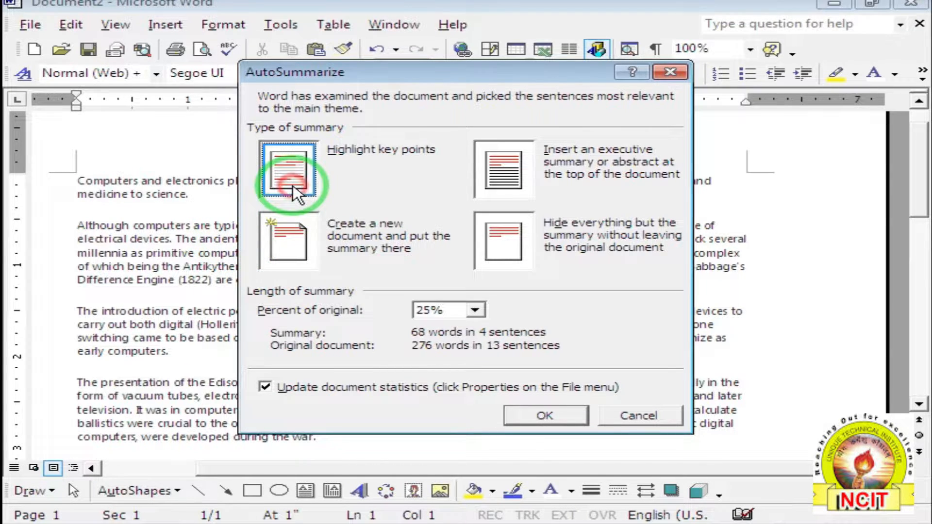
pyautogui.click(543, 417)
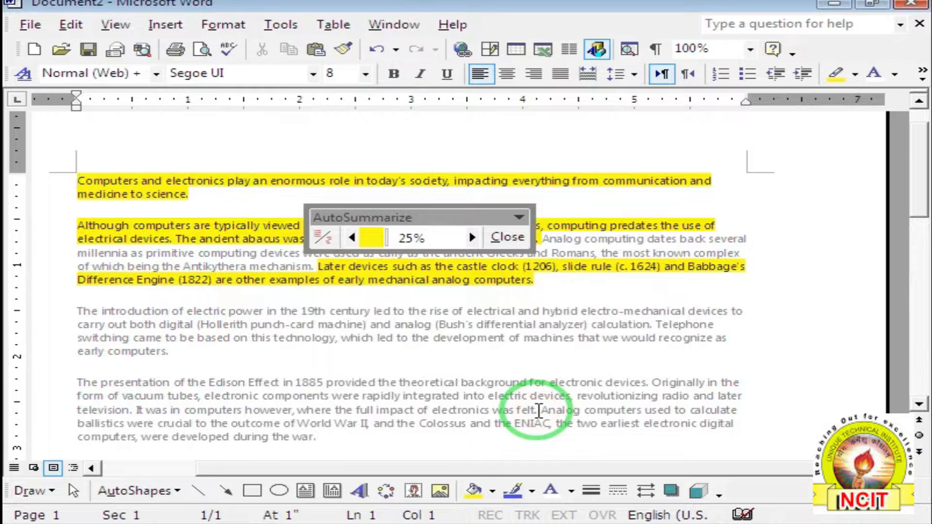
# Move the AutoSummarize toolbar aside and close it to clear the highlighting.
pyautogui.moveTo(443, 218); pyautogui.dragTo(768, 309)
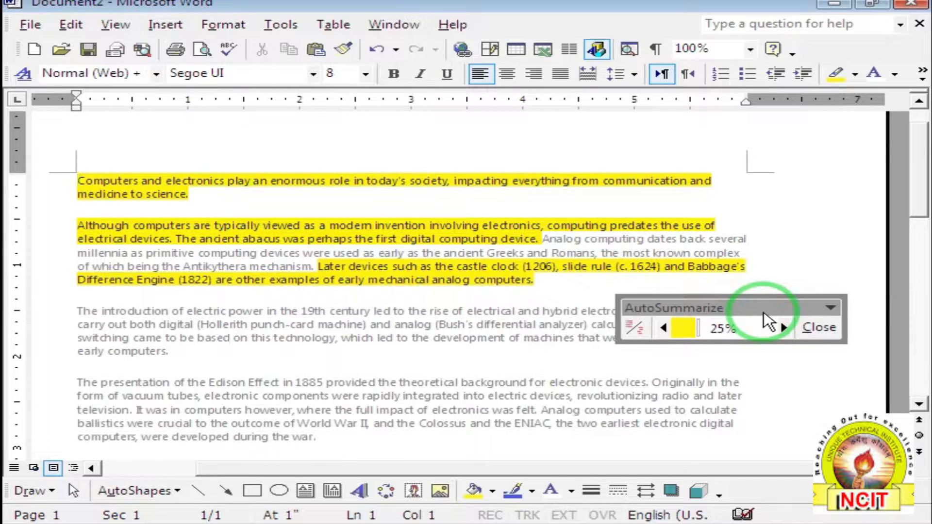
pyautogui.click(815, 327)
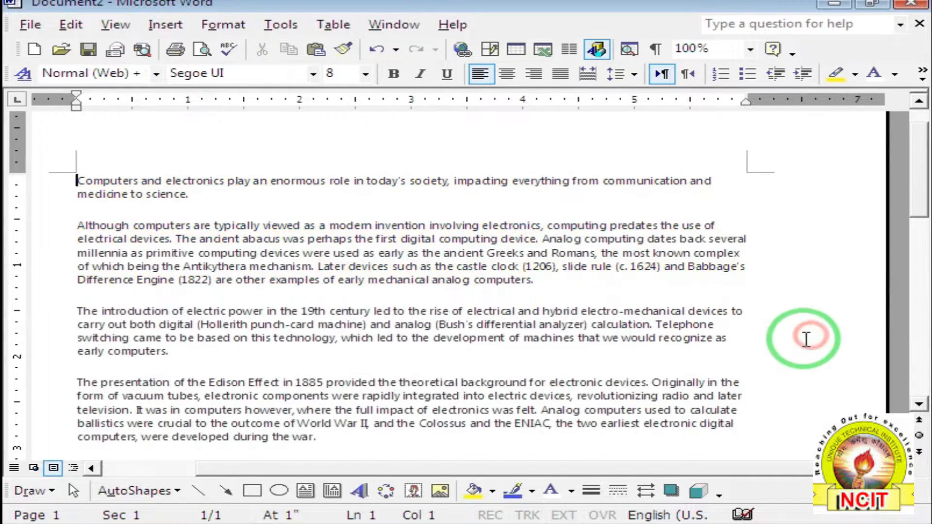
pyautogui.click(280, 24)
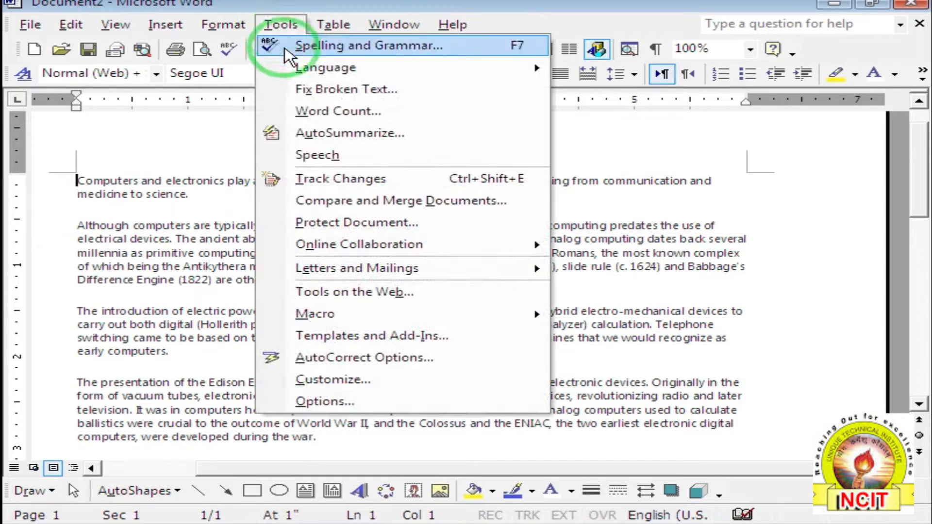
# Create the 25% summary as a new document using 'Create a new document', then close it.
pyautogui.click(332, 133)
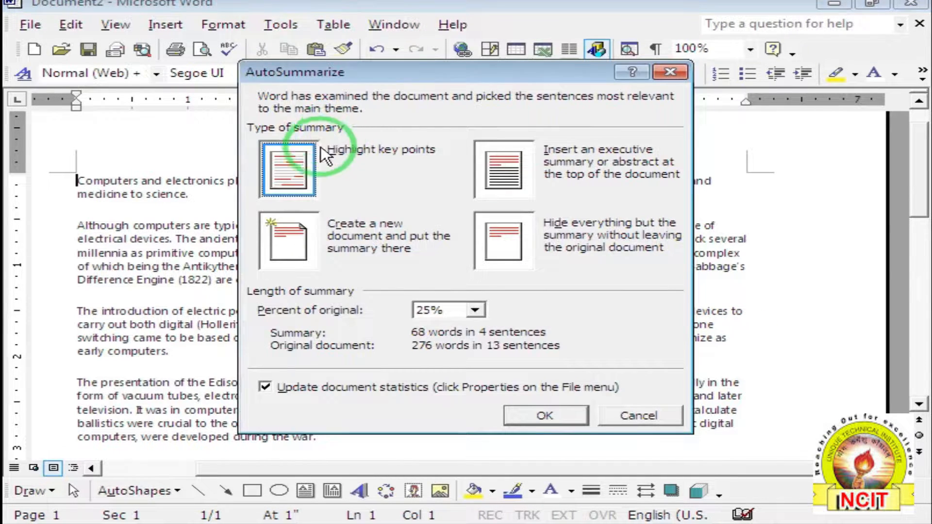
pyautogui.click(289, 246)
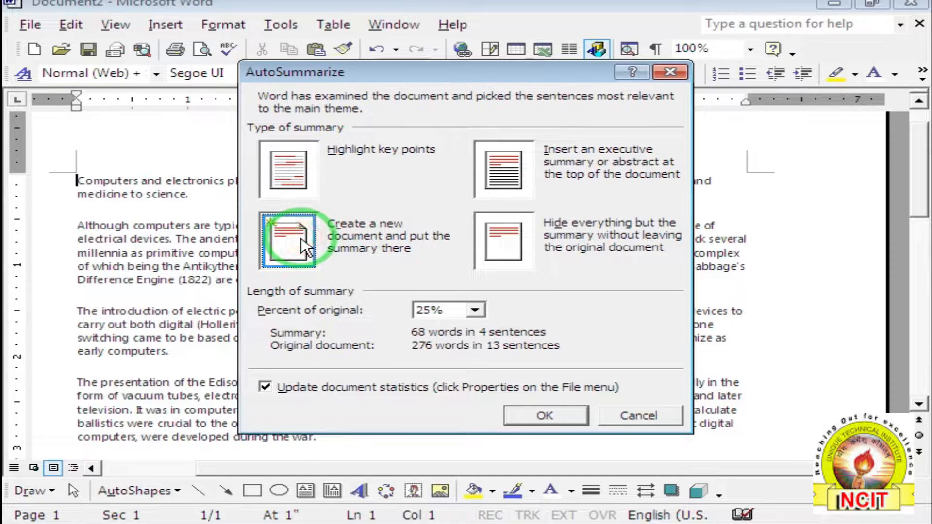
pyautogui.click(551, 416)
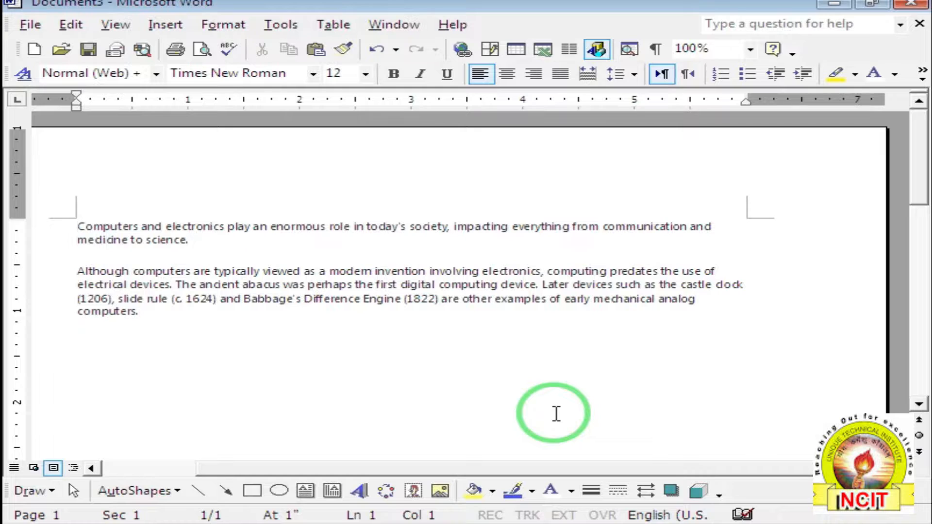
pyautogui.click(920, 24)
# Discard the separate summary document unsaved and insert an executive summary above the computers text.
pyautogui.click(492, 313)
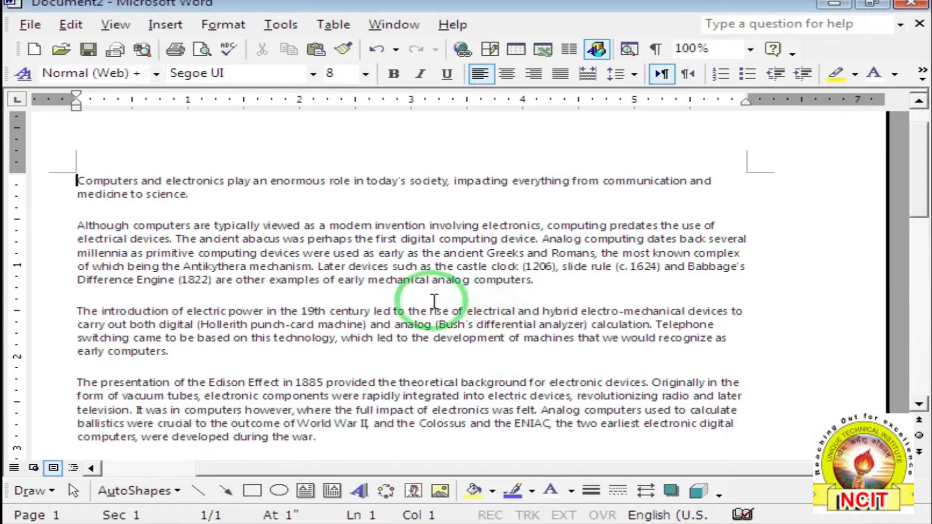
pyautogui.click(279, 24)
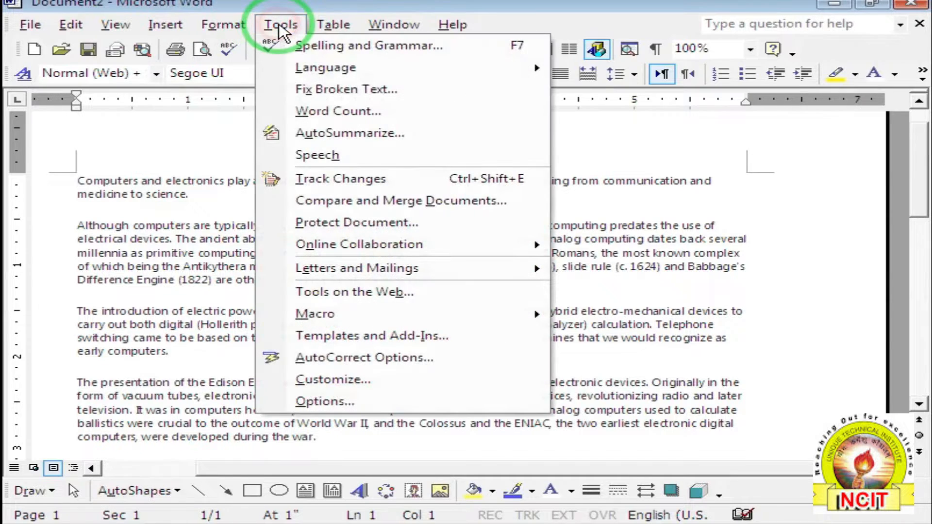
pyautogui.click(320, 133)
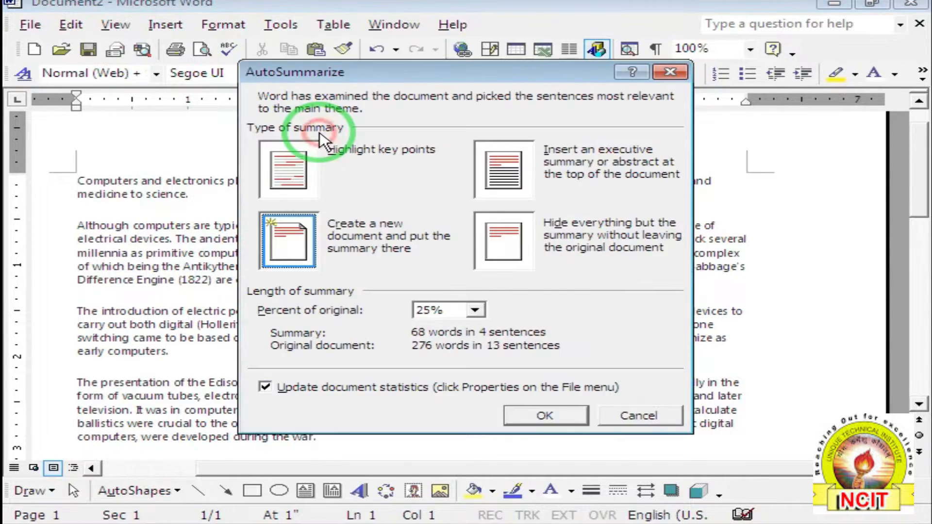
pyautogui.click(497, 179)
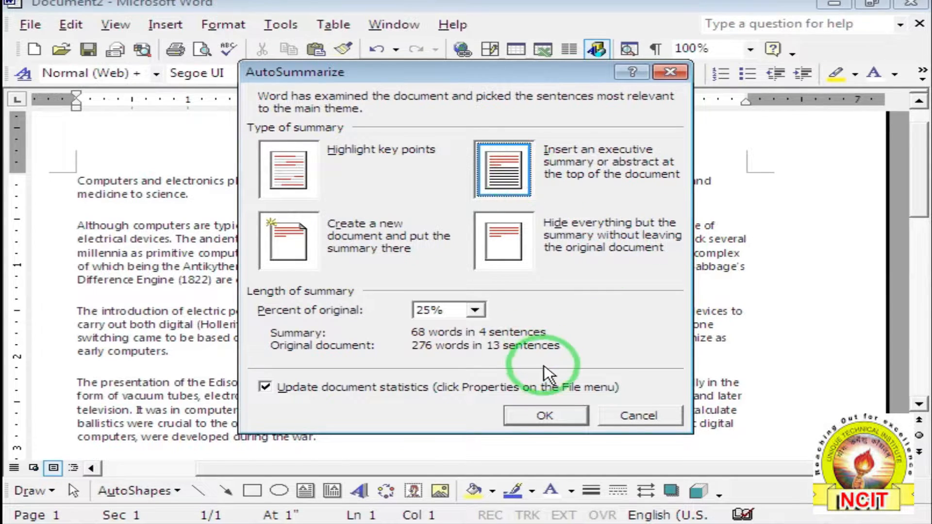
pyautogui.click(565, 416)
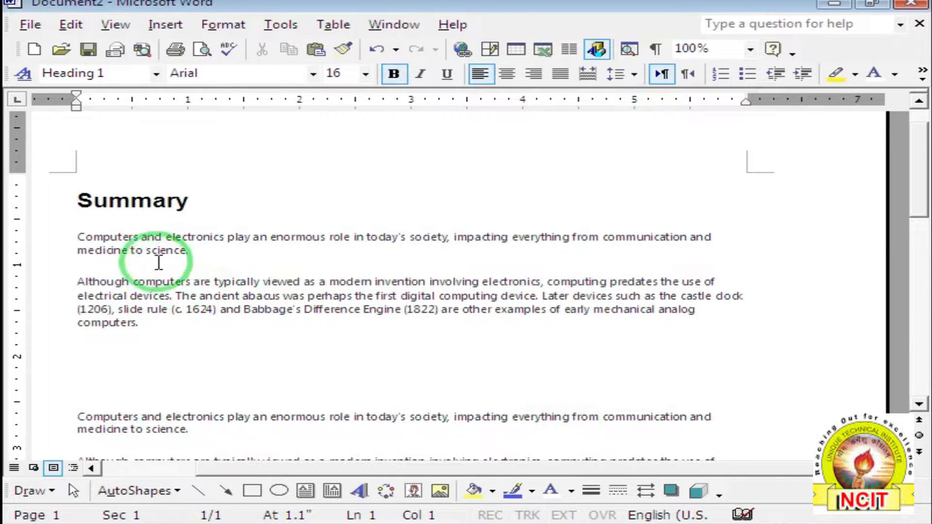
# Select the inserted Summary section at the top and delete it.
pyautogui.moveTo(76, 200); pyautogui.dragTo(138, 323)
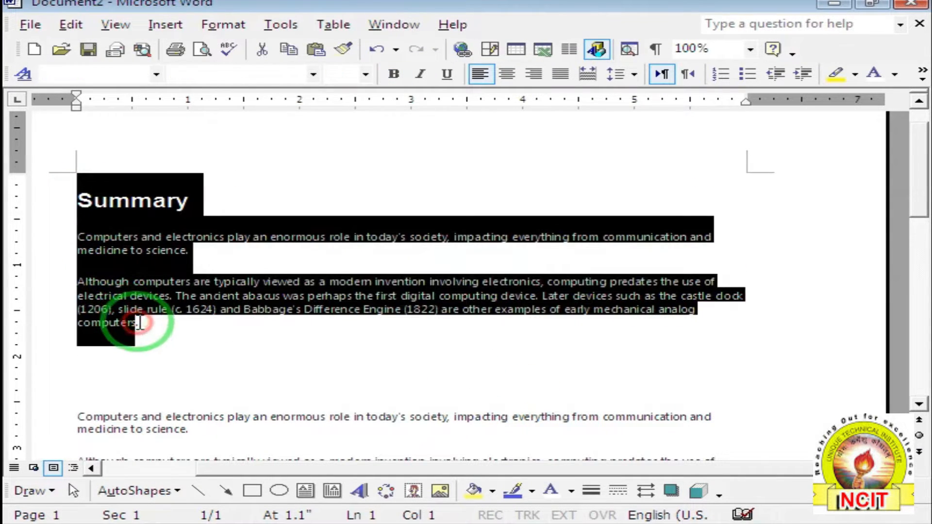
pyautogui.scroll(-3, 188, 308)
pyautogui.moveTo(73, 279); pyautogui.dragTo(277, 439)
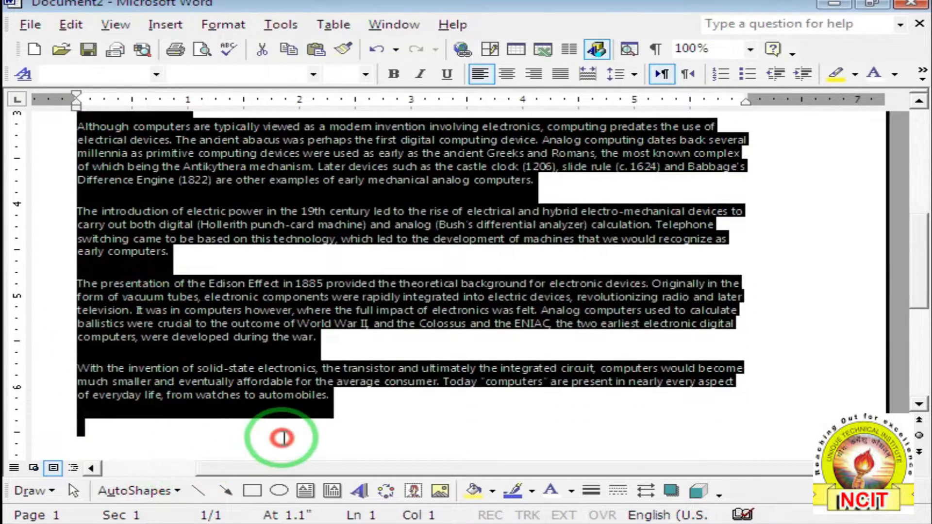
pyautogui.scroll(8, 286, 422)
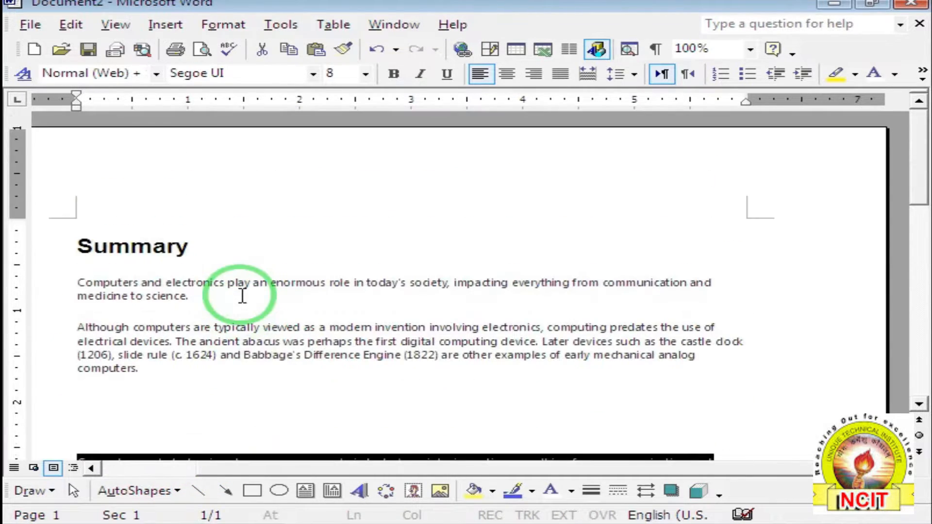
pyautogui.moveTo(78, 245); pyautogui.dragTo(187, 371)
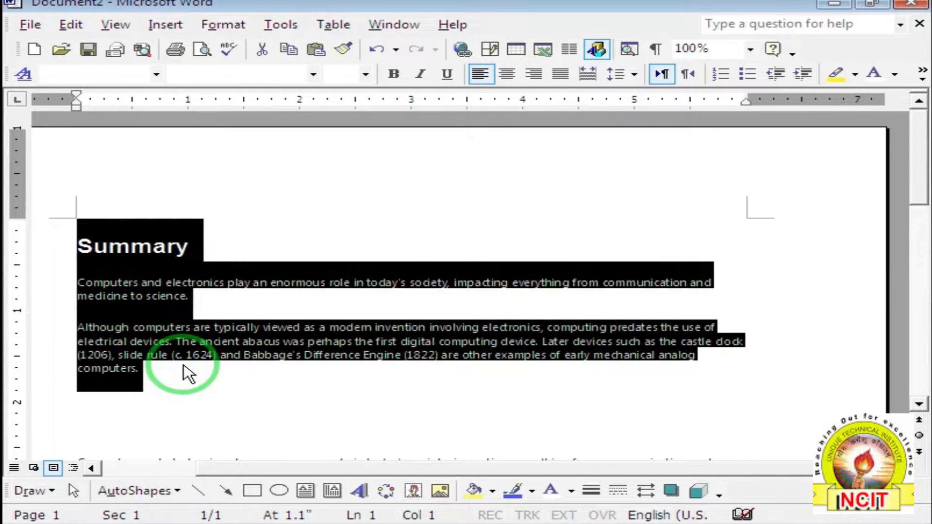
pyautogui.press('Delete')
pyautogui.press('Delete')
pyautogui.press('Delete')
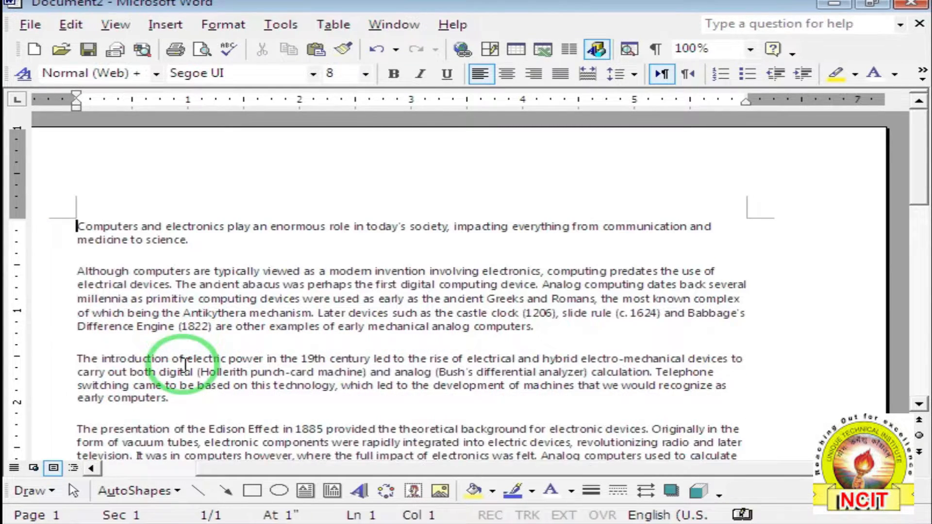
# Run AutoSummarize with 'Hide everything but the summary' to show only the 25% summary.
pyautogui.click(281, 25)
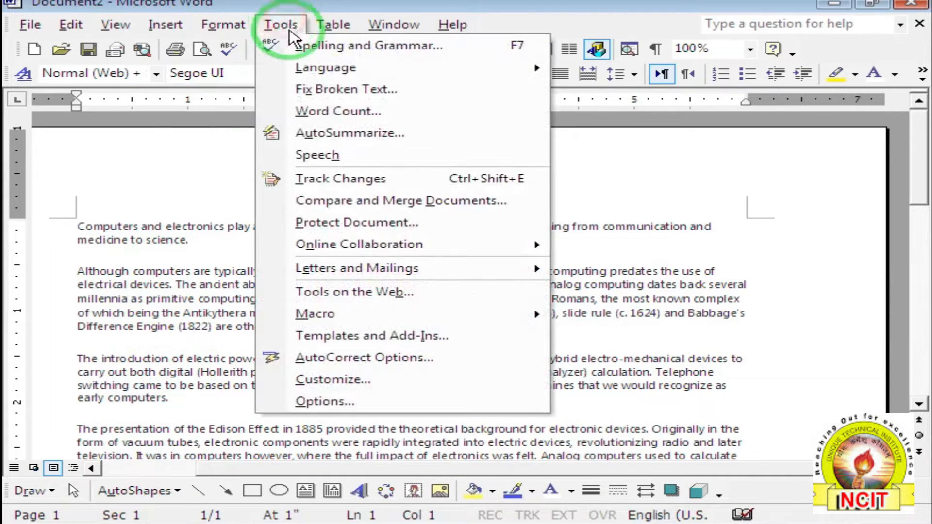
pyautogui.click(327, 132)
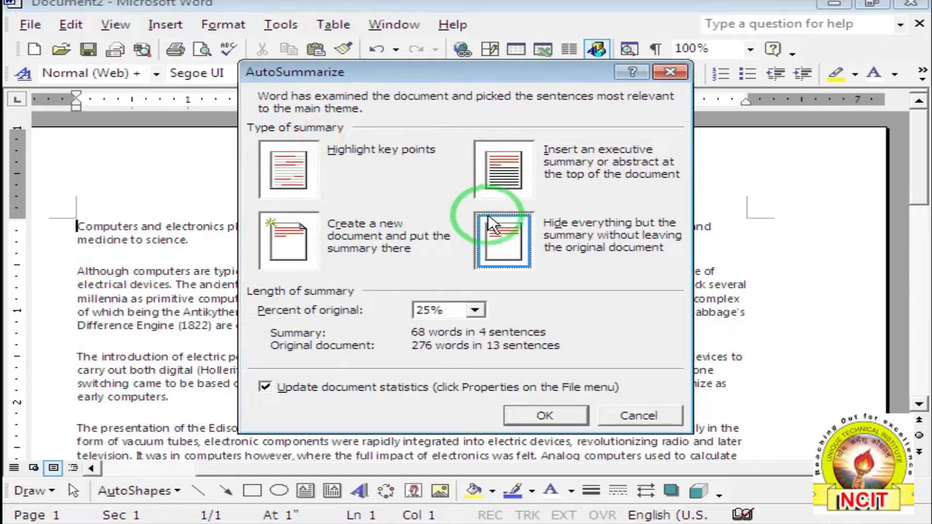
pyautogui.click(504, 240)
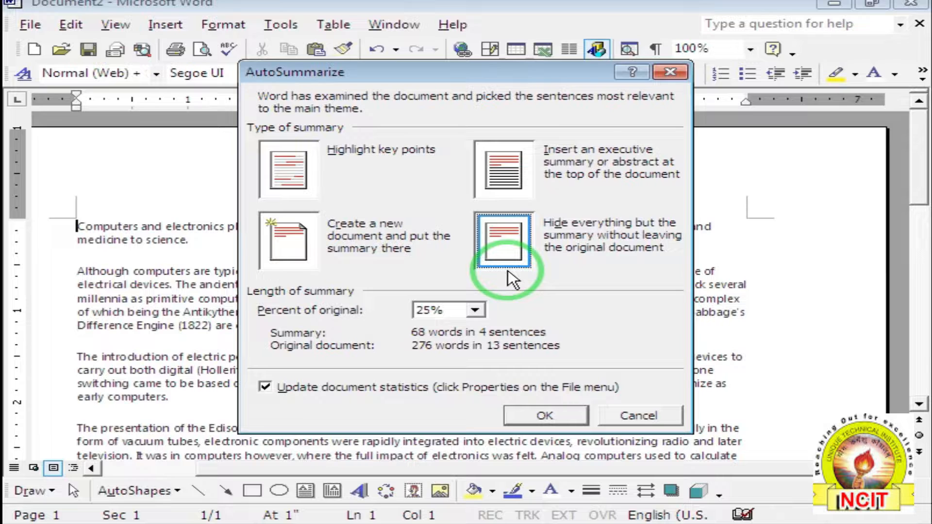
pyautogui.click(545, 414)
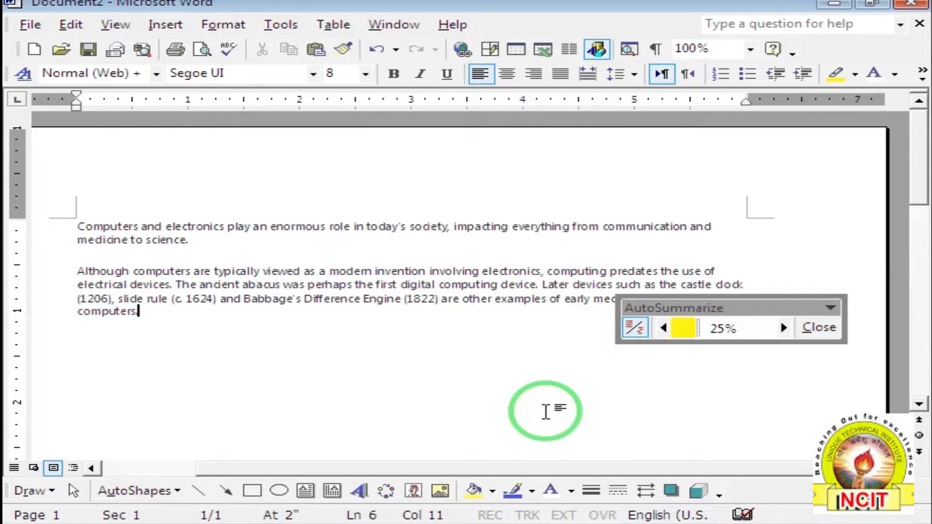
# Restore the full computers text and reopen AutoSummarize to review the summary length choices.
pyautogui.click(819, 328)
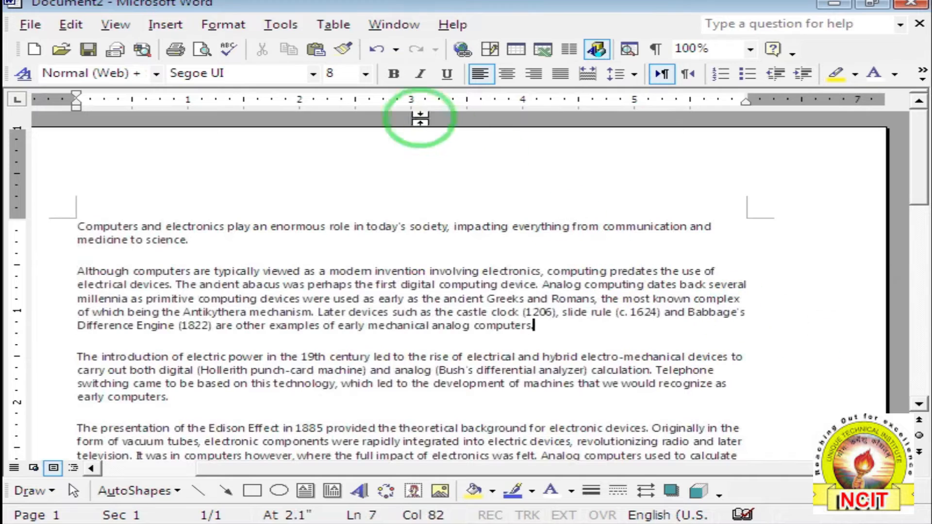
pyautogui.click(281, 25)
pyautogui.click(335, 132)
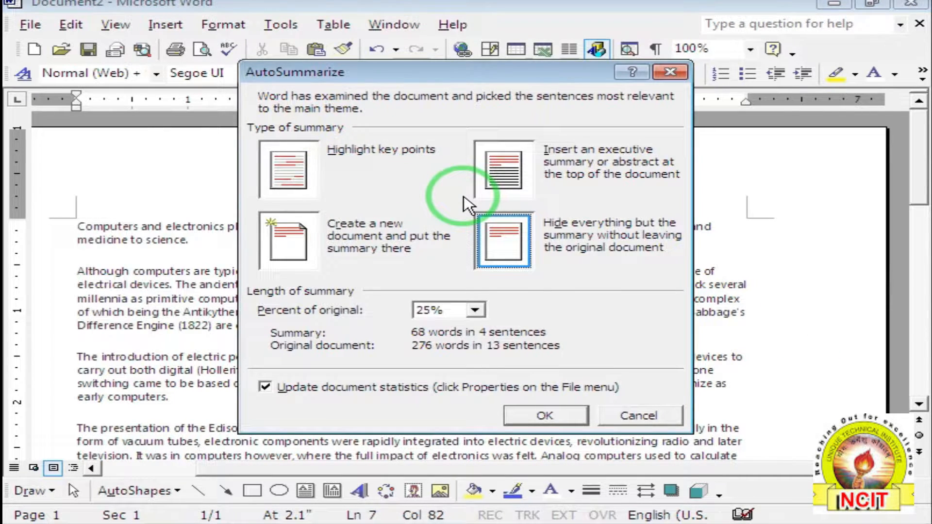
pyautogui.click(476, 310)
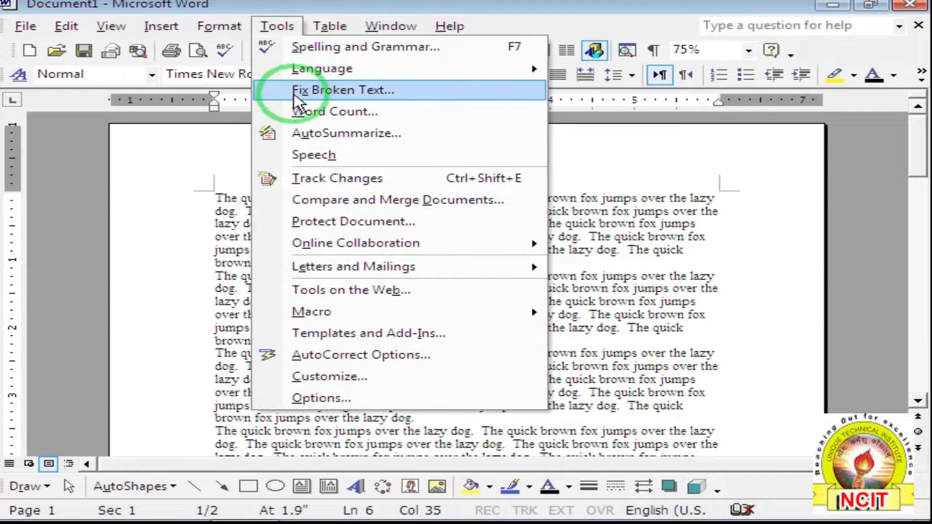
# Turn on Speech for Document1, then close the floating Language Bar.
pyautogui.click(345, 156)
pyautogui.click(345, 156)
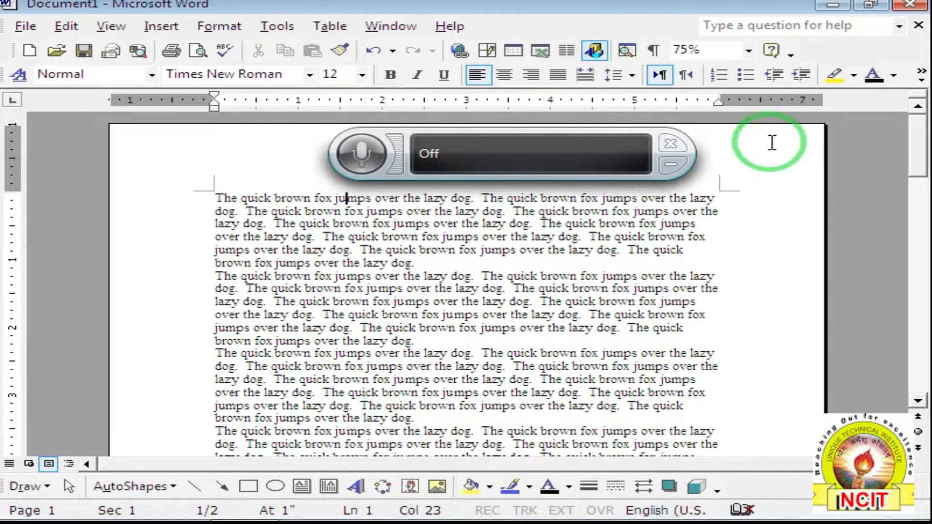
pyautogui.click(673, 143)
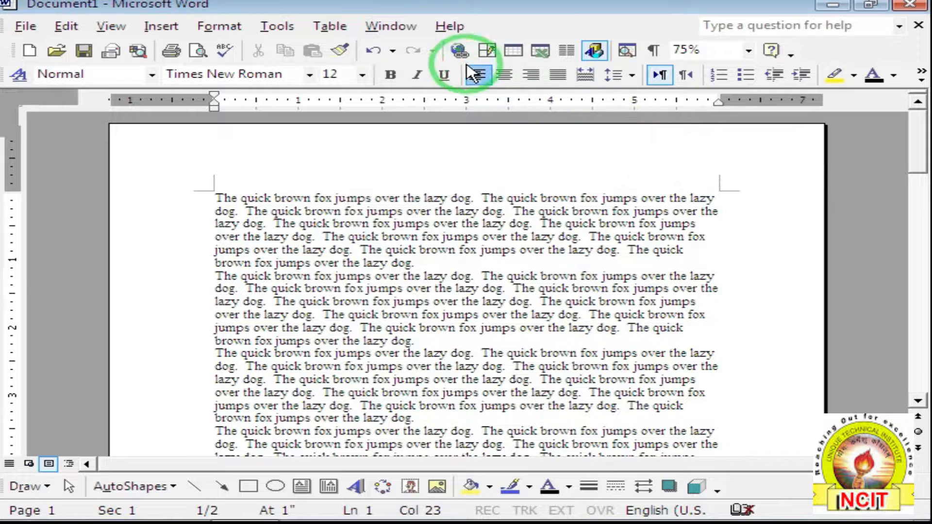
pyautogui.click(277, 26)
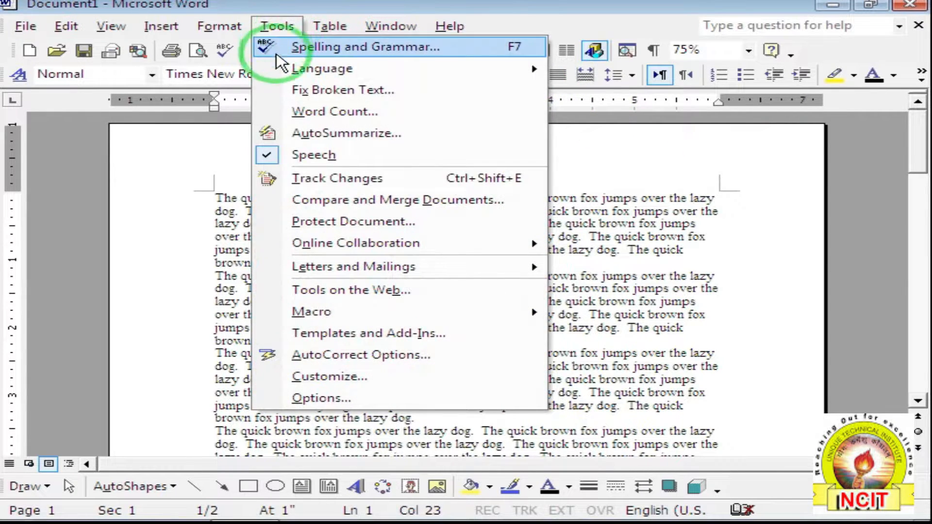
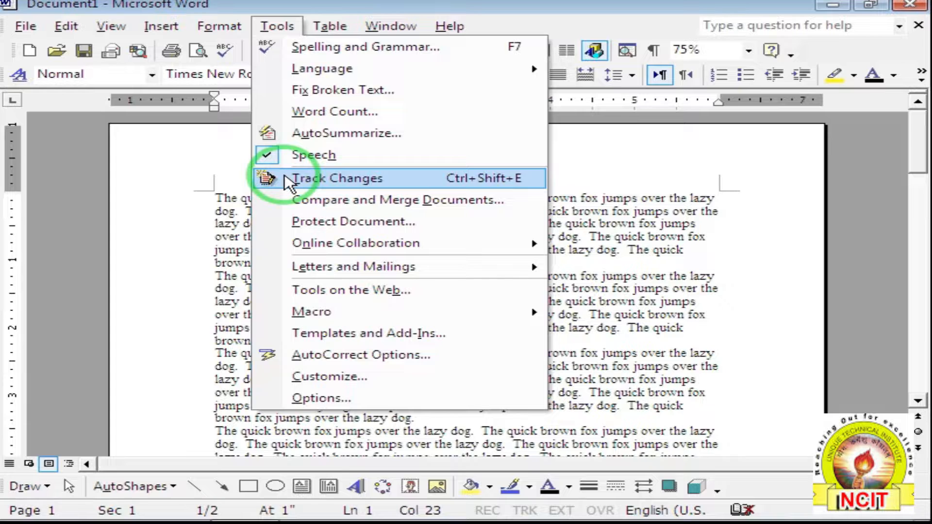
# Switch on Track Changes and dock the Reviewing toolbar below the Formatting toolbar.
pyautogui.click(345, 178)
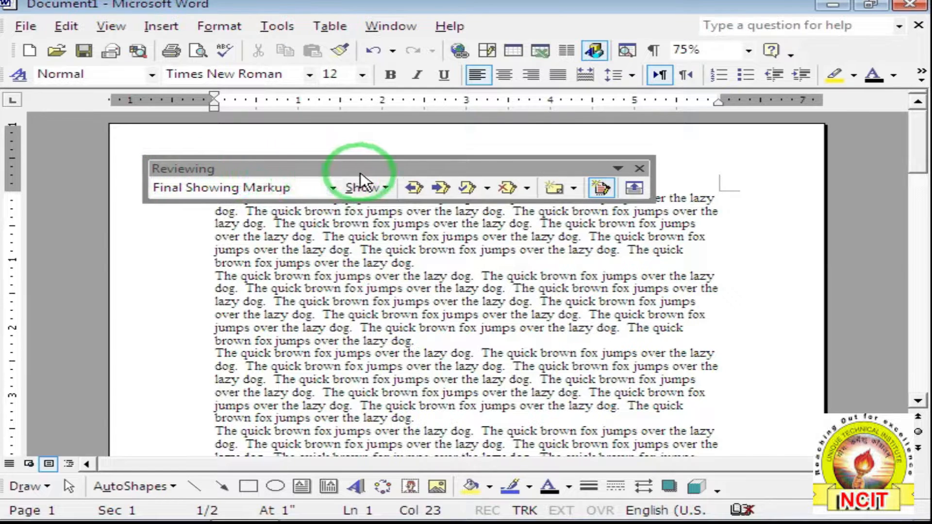
pyautogui.moveTo(392, 172); pyautogui.dragTo(380, 95)
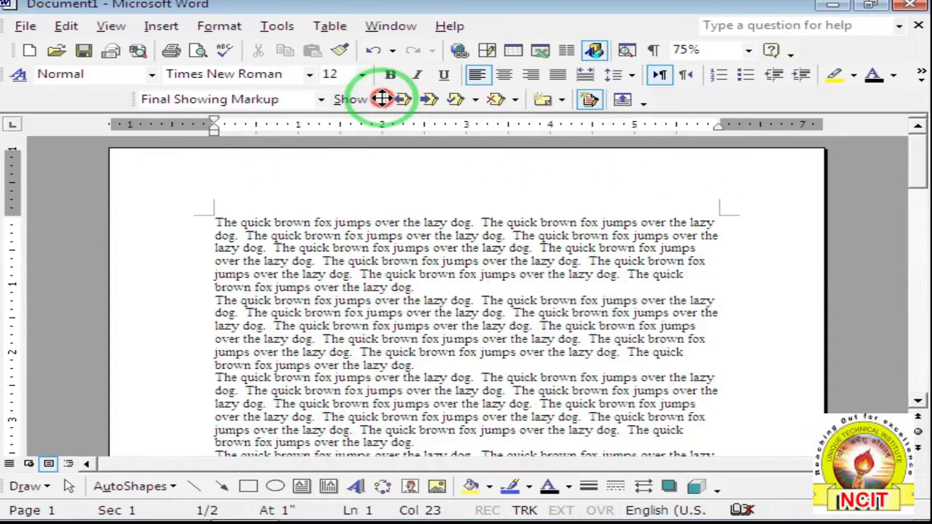
pyautogui.click(339, 248)
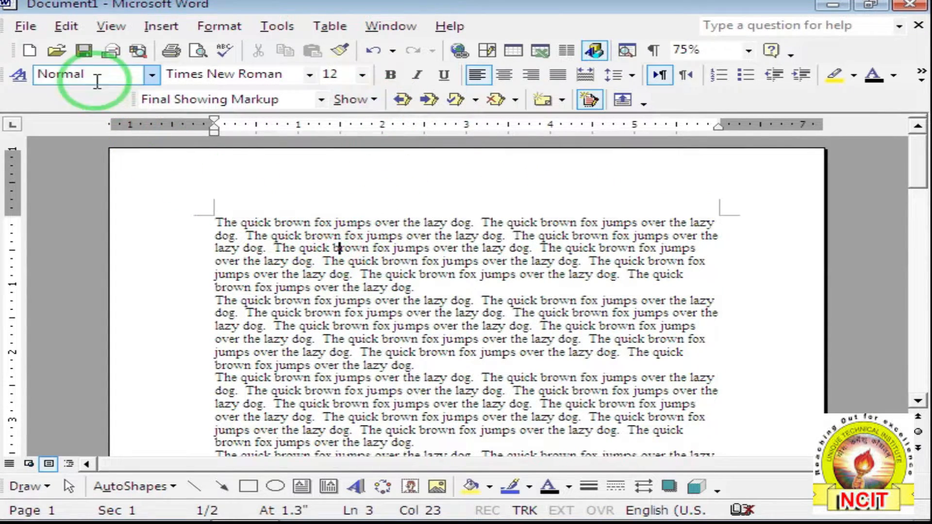
# Save the document as vvv.doc.
pyautogui.click(25, 27)
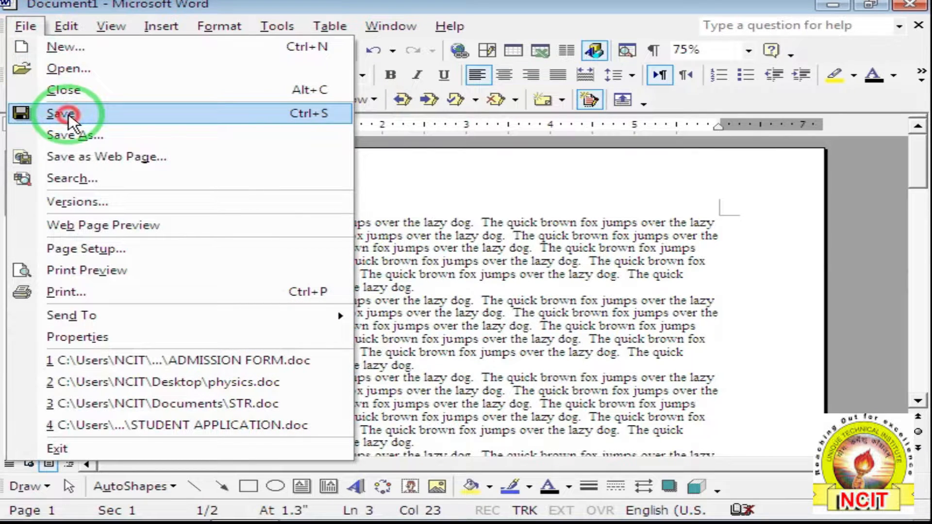
pyautogui.click(68, 114)
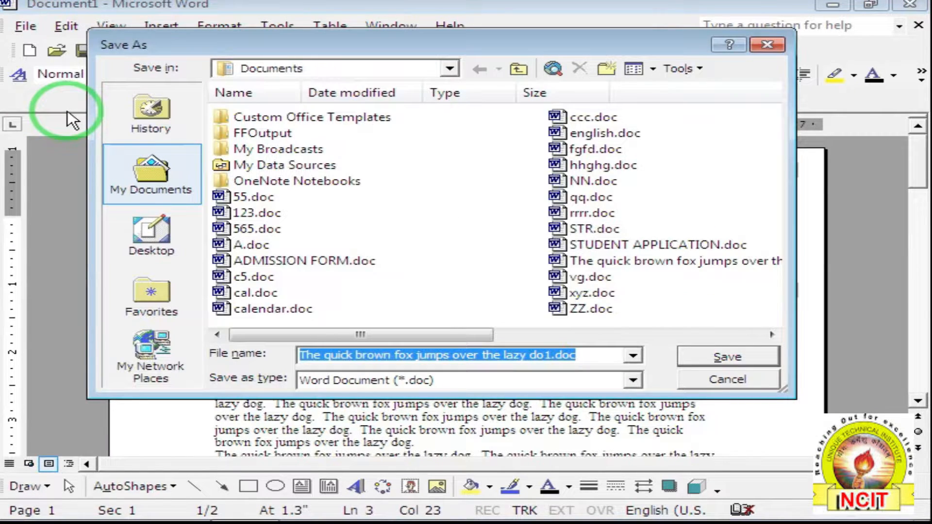
pyautogui.write('vvv')
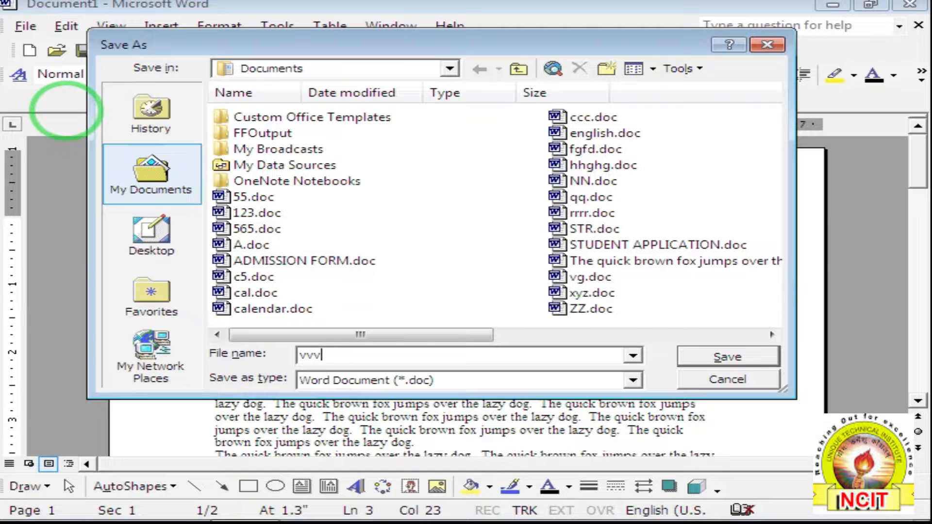
pyautogui.click(723, 358)
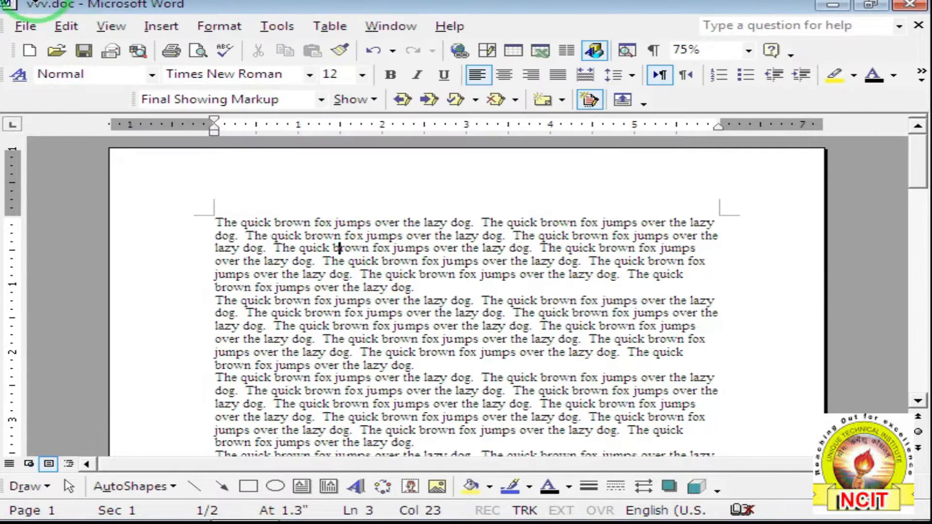
# Close vvv.doc and reopen it from the File menu's recent-files list.
pyautogui.click(25, 26)
pyautogui.click(51, 90)
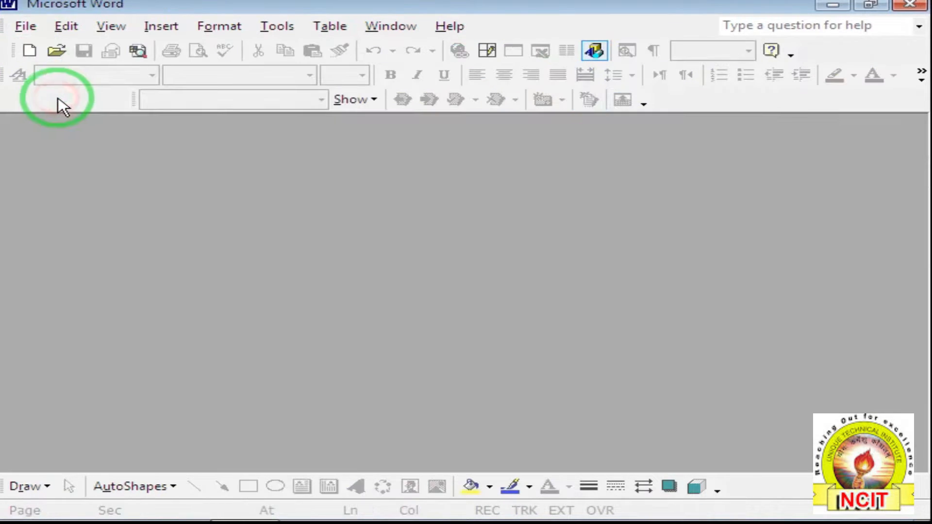
pyautogui.click(24, 26)
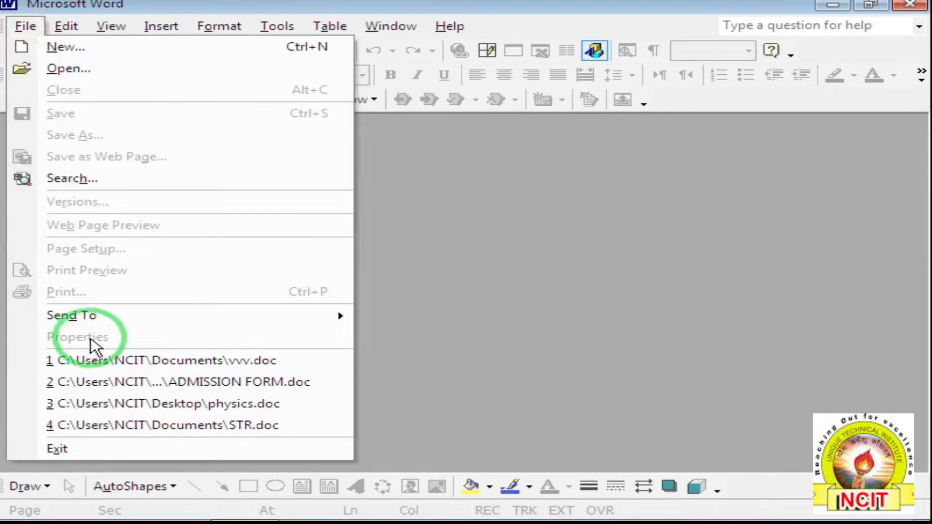
pyautogui.click(111, 361)
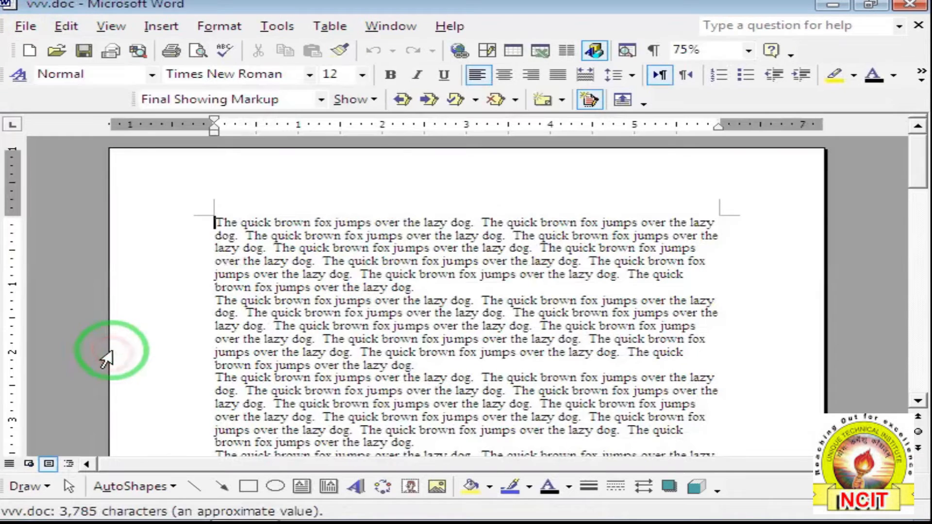
# Delete "dog." at the end of the first paragraph as a tracked change.
pyautogui.click(434, 291)
pyautogui.press('BackSpace')
pyautogui.press('BackSpace')
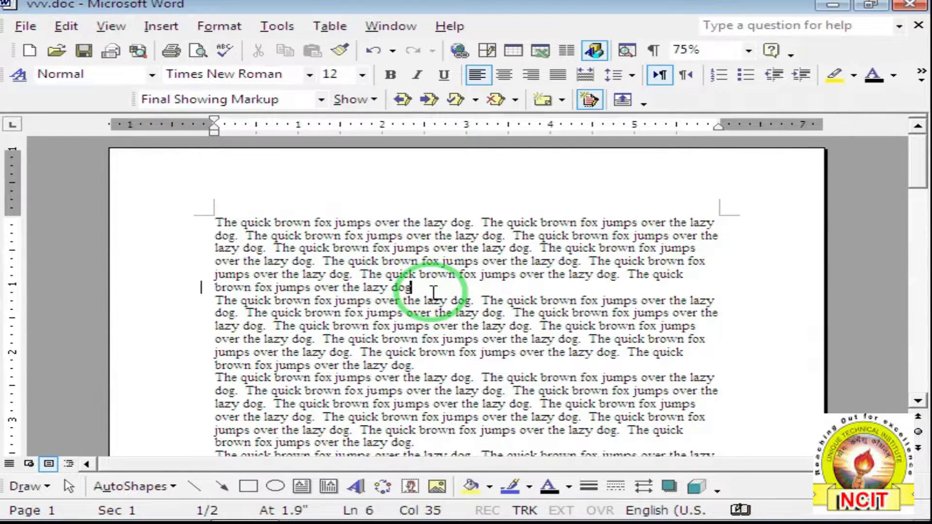
pyautogui.press('BackSpace')
pyautogui.press('BackSpace')
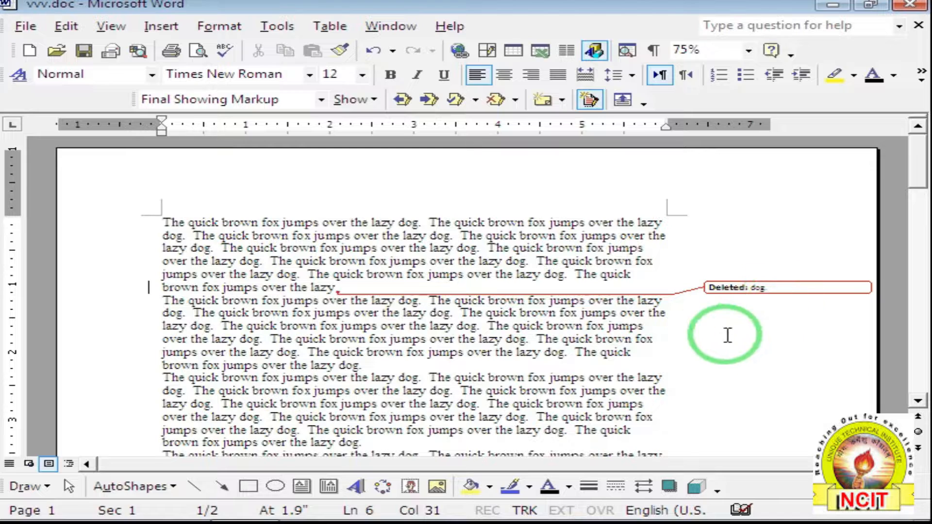
# Add the word "computer" after the second paragraph, replacing temporary typed text.
pyautogui.click(383, 363)
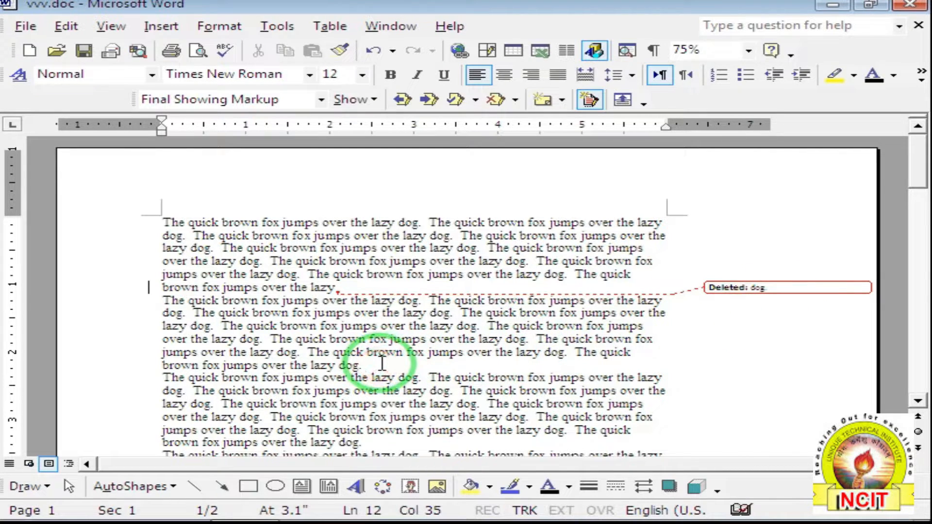
pyautogui.write('hdff dhfhdkhfk')
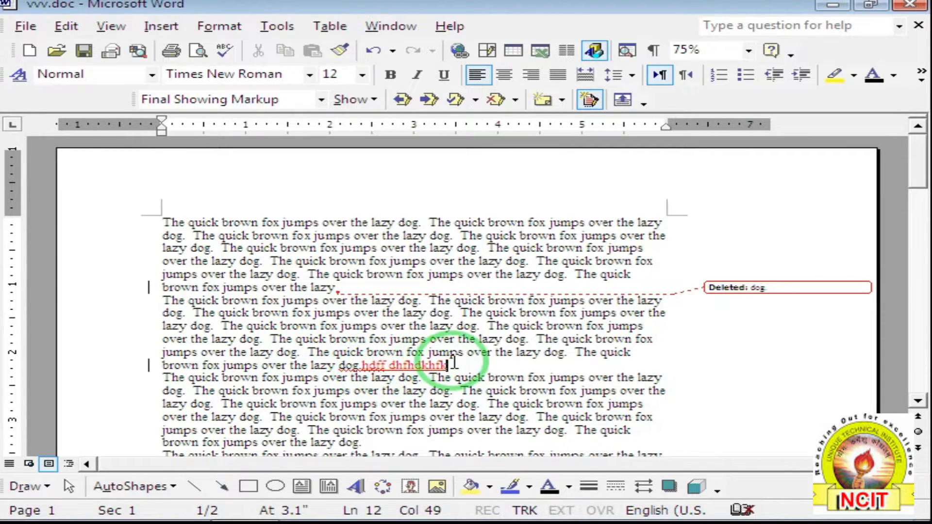
pyautogui.moveTo(446, 366); pyautogui.dragTo(363, 365)
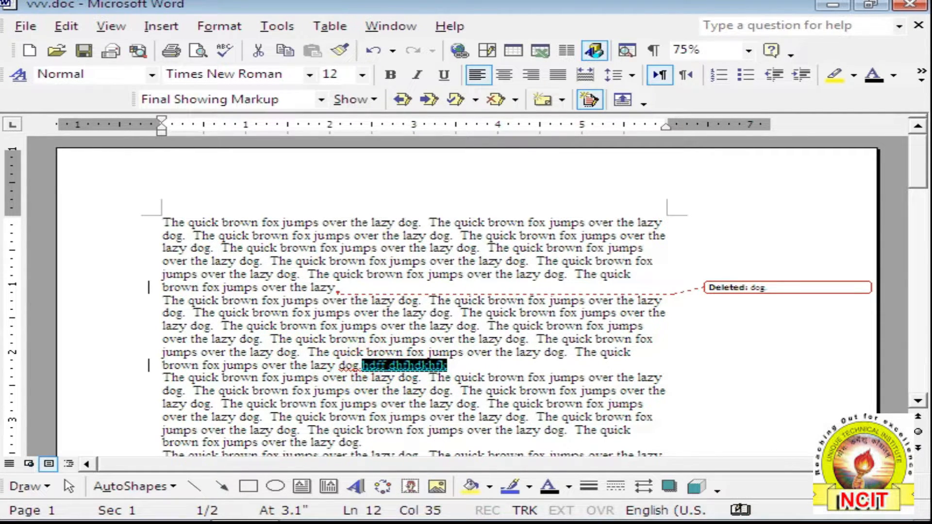
pyautogui.write('comp')
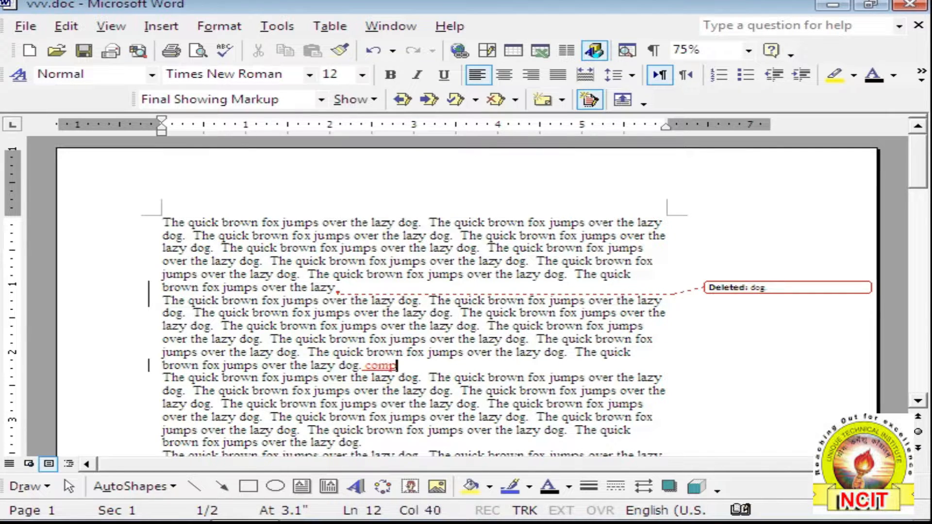
pyautogui.write('uter')
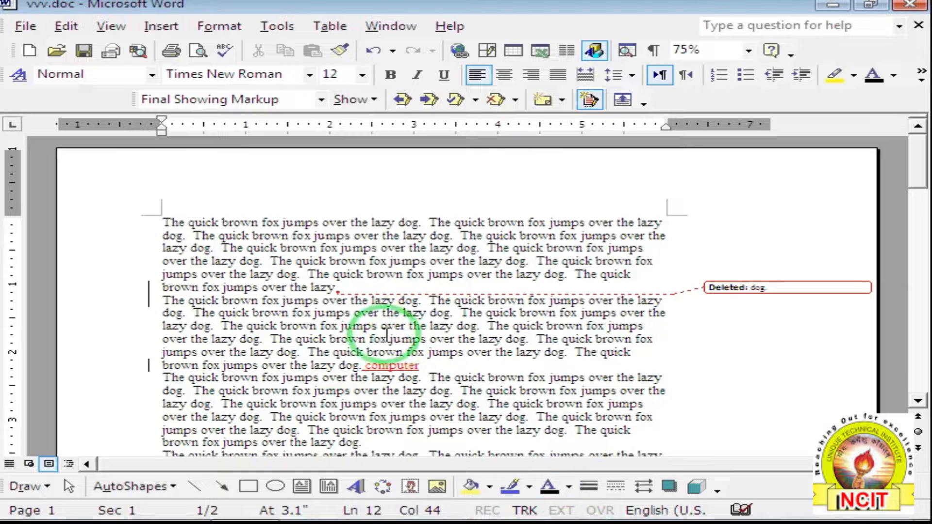
pyautogui.moveTo(399, 364)
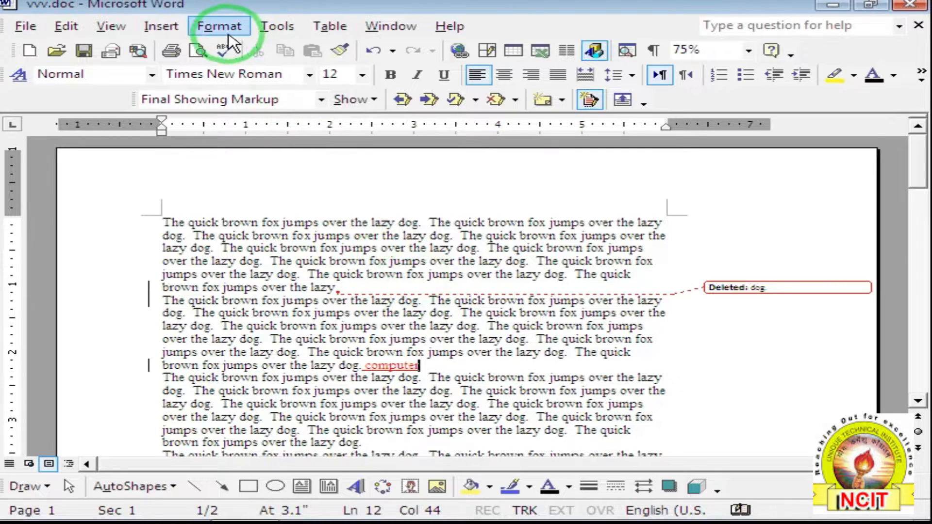
# Hide the tracked-change markup via View > Markup to show the final text.
pyautogui.click(110, 27)
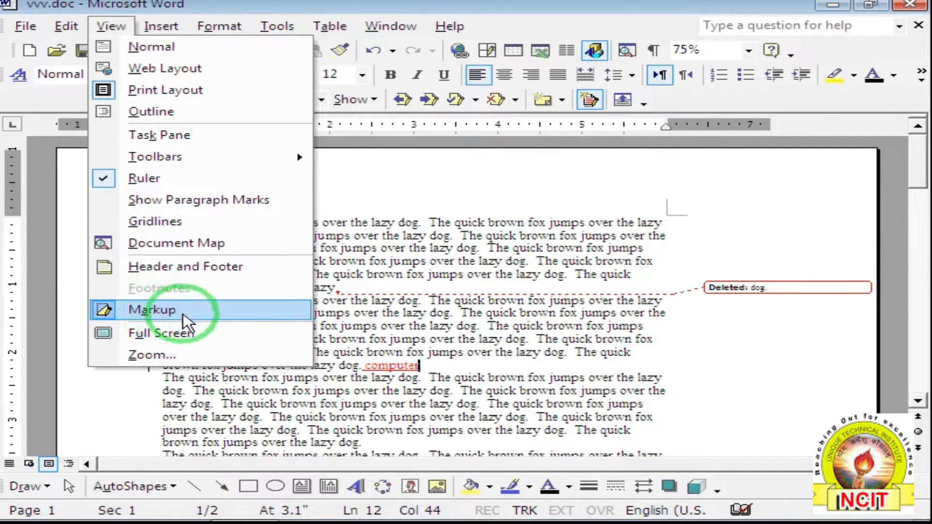
pyautogui.click(195, 316)
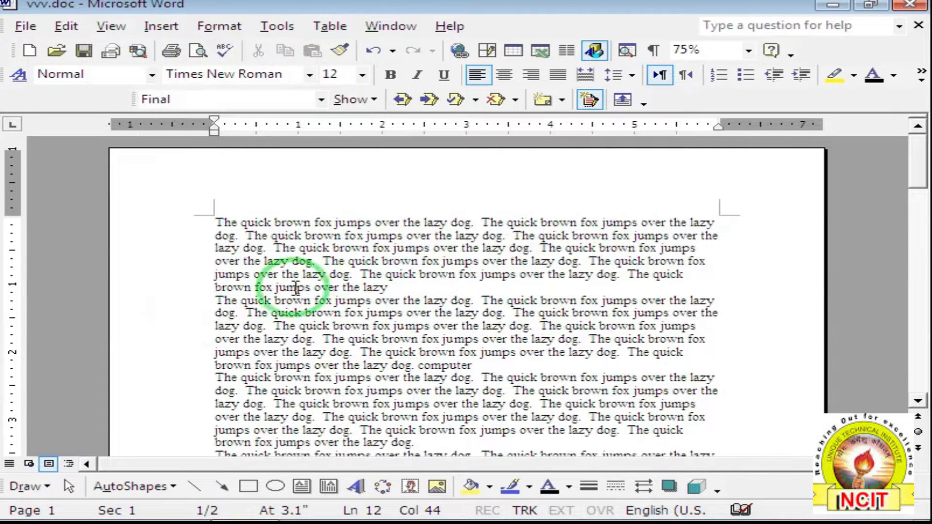
pyautogui.click(386, 301)
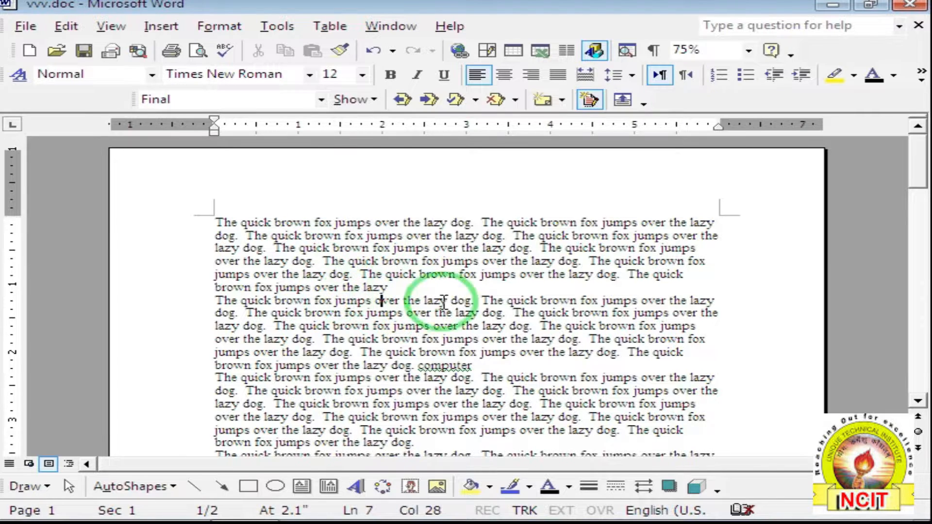
# Trim the third paragraph to read "The quick bjumps over the lazy dog." and save.
pyautogui.scroll(-1, 490, 417)
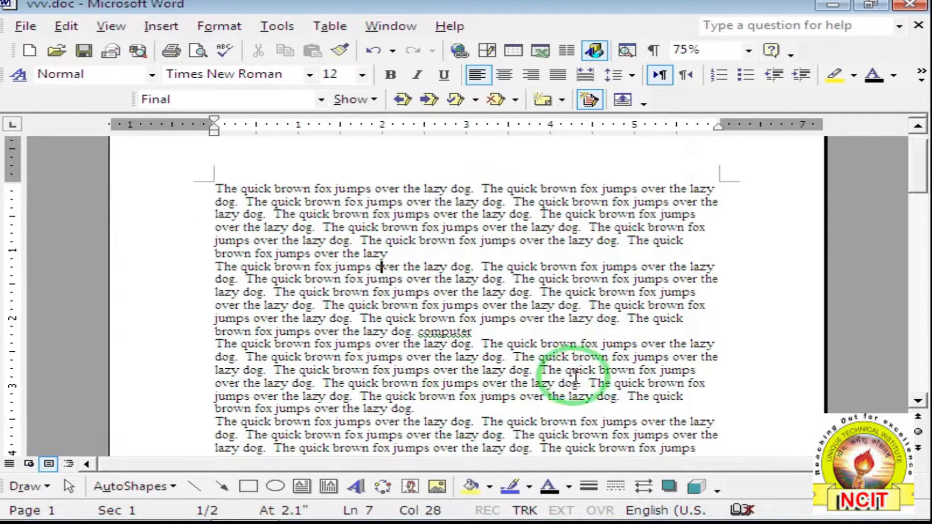
pyautogui.click(713, 384)
pyautogui.press('Delete')
pyautogui.press('Delete')
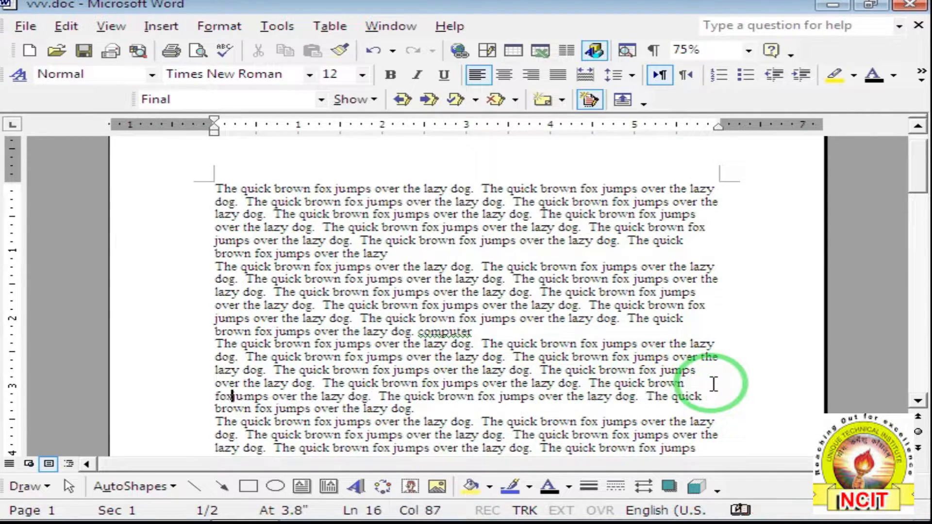
pyautogui.press('BackSpace')
pyautogui.press('BackSpace')
pyautogui.press('BackSpace')
pyautogui.press('BackSpace')
pyautogui.press('BackSpace')
pyautogui.press('BackSpace')
pyautogui.press('BackSpace')
pyautogui.press('BackSpace')
pyautogui.press('BackSpace')
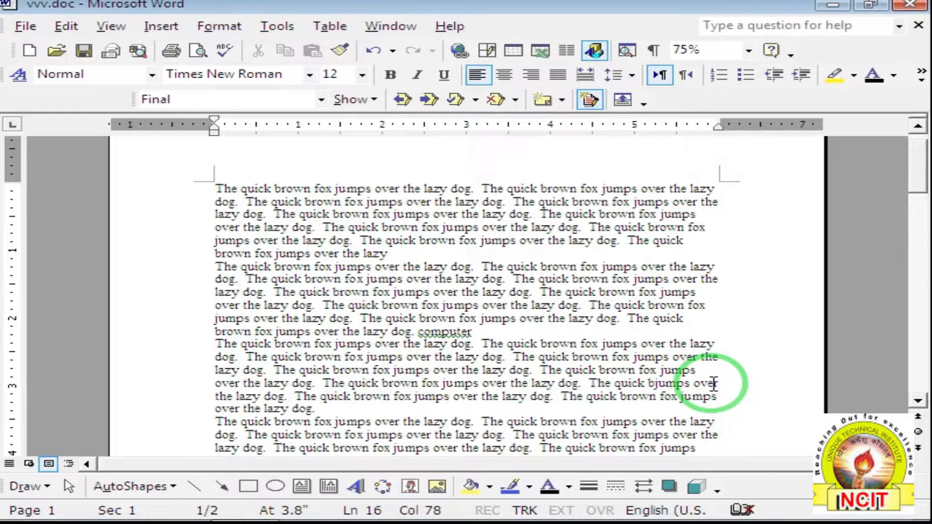
pyautogui.click(83, 50)
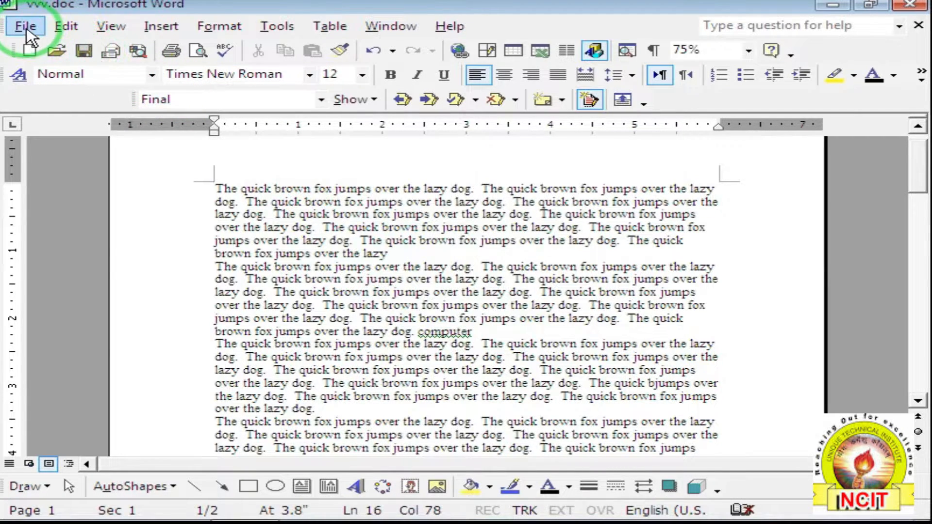
# Close vvv.doc and reopen it from the recent-files list.
pyautogui.click(25, 27)
pyautogui.click(52, 92)
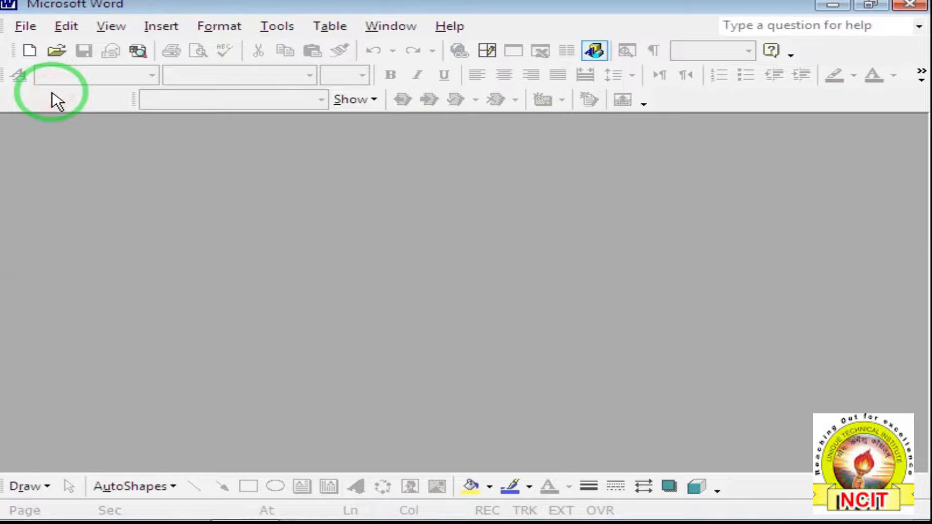
pyautogui.click(27, 29)
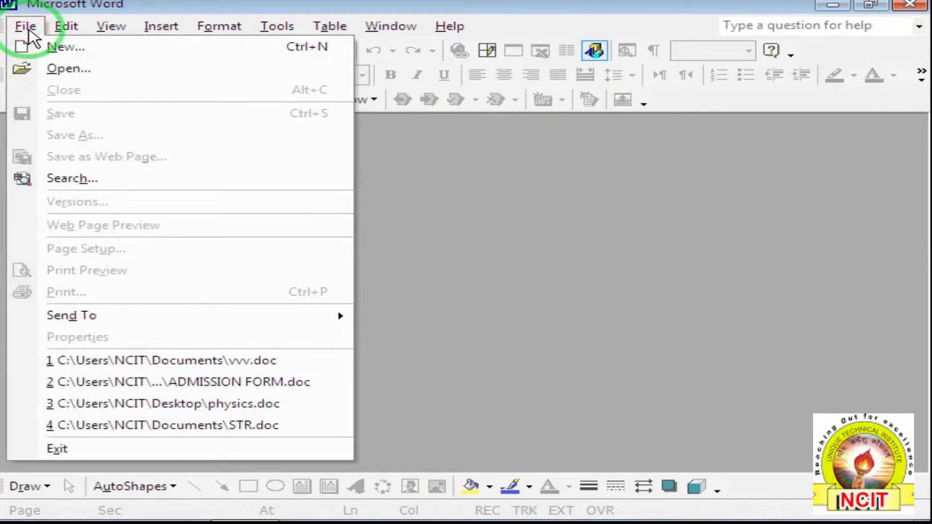
pyautogui.click(234, 362)
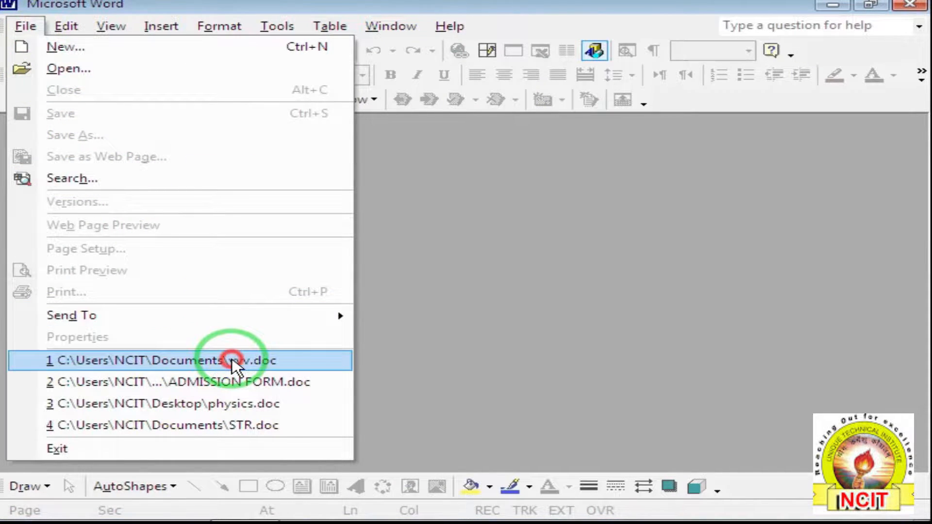
# Switch to Print Layout with deletion balloons and inspect the "computer", "dog." and "brown fox" revisions.
pyautogui.click(111, 27)
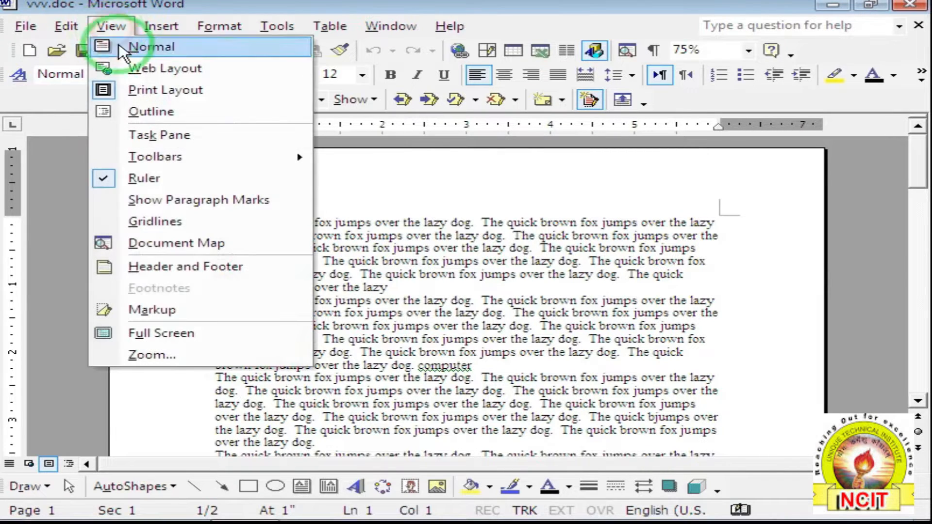
pyautogui.click(185, 311)
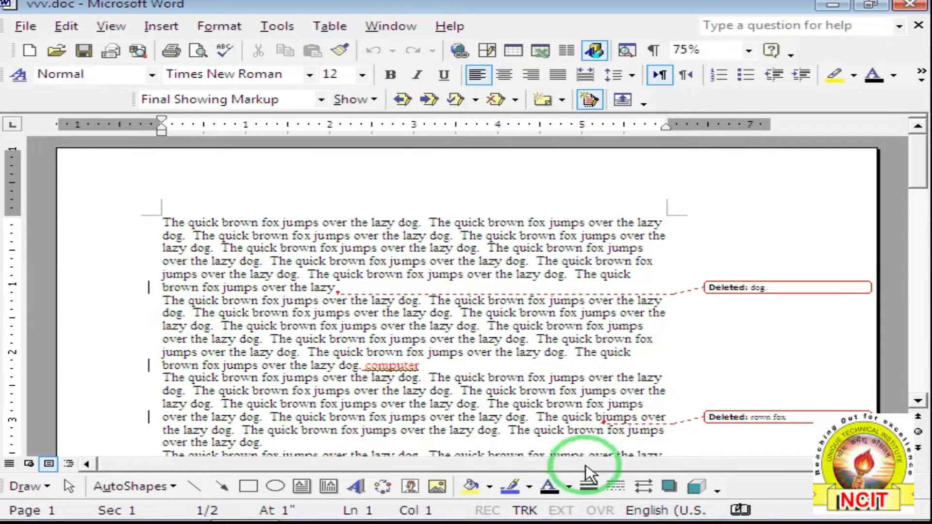
pyautogui.moveTo(359, 366); pyautogui.dragTo(415, 379)
pyautogui.click(414, 368)
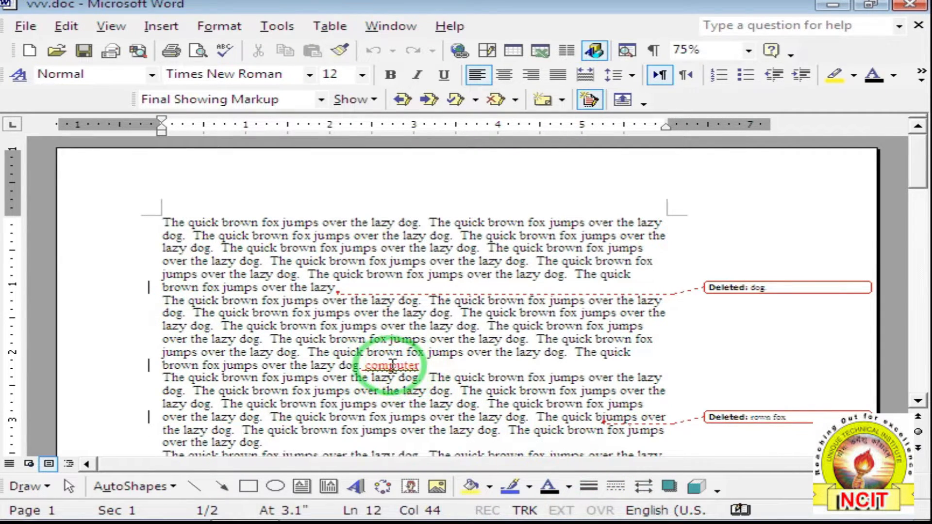
pyautogui.moveTo(404, 364)
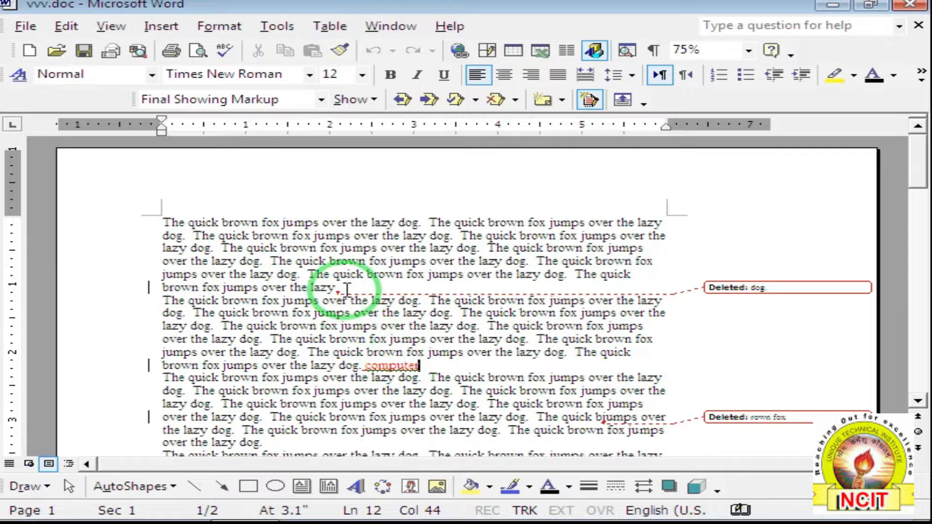
pyautogui.moveTo(345, 288)
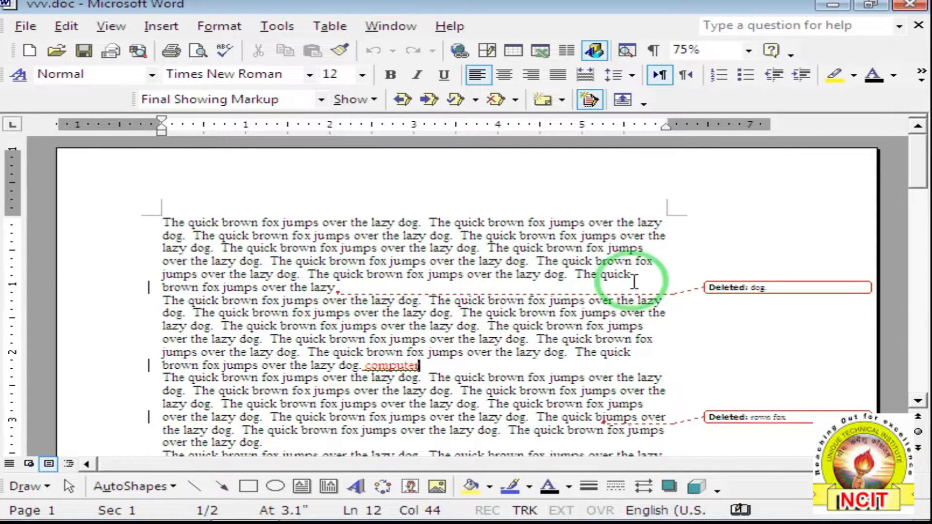
pyautogui.moveTo(730, 292)
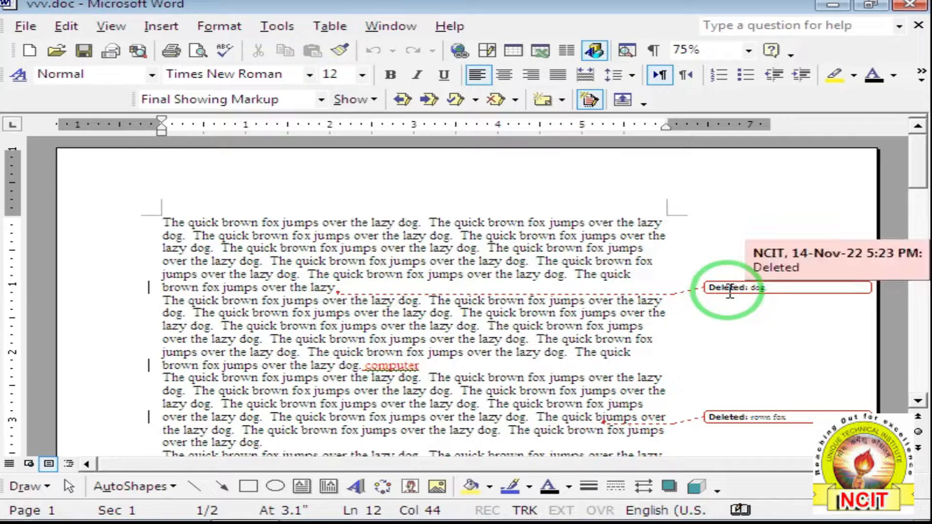
pyautogui.click(487, 339)
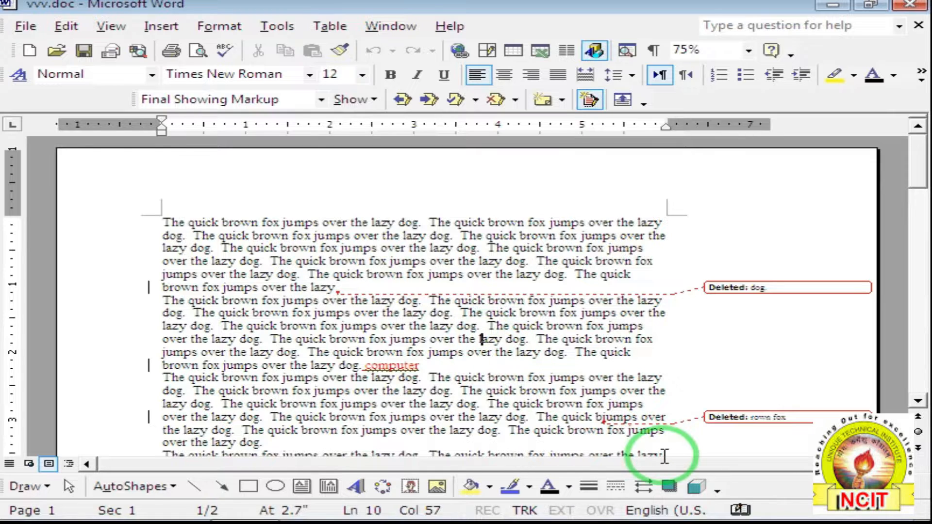
pyautogui.click(285, 27)
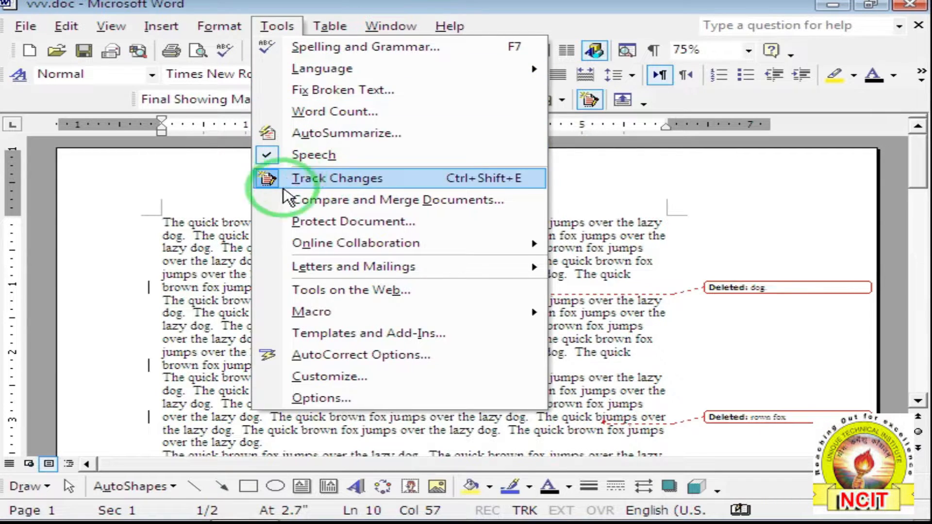
pyautogui.click(213, 248)
pyautogui.click(110, 26)
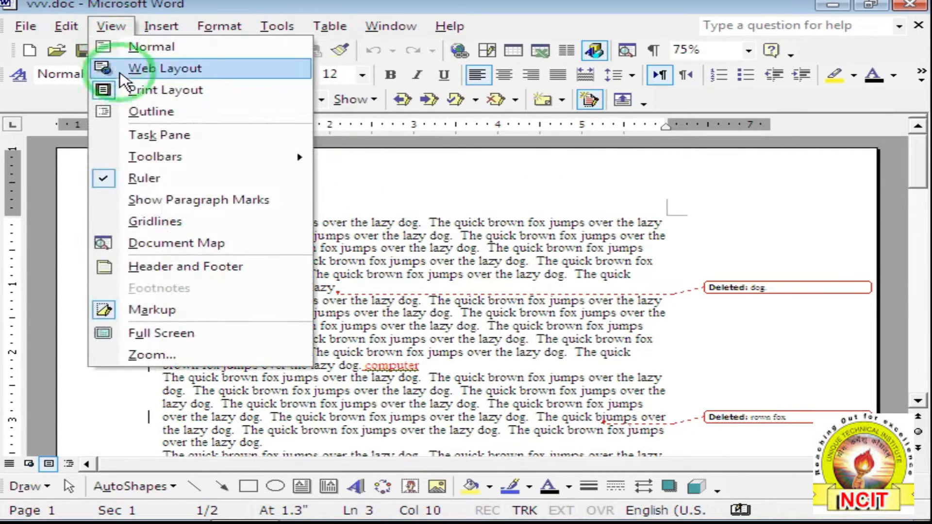
pyautogui.click(208, 316)
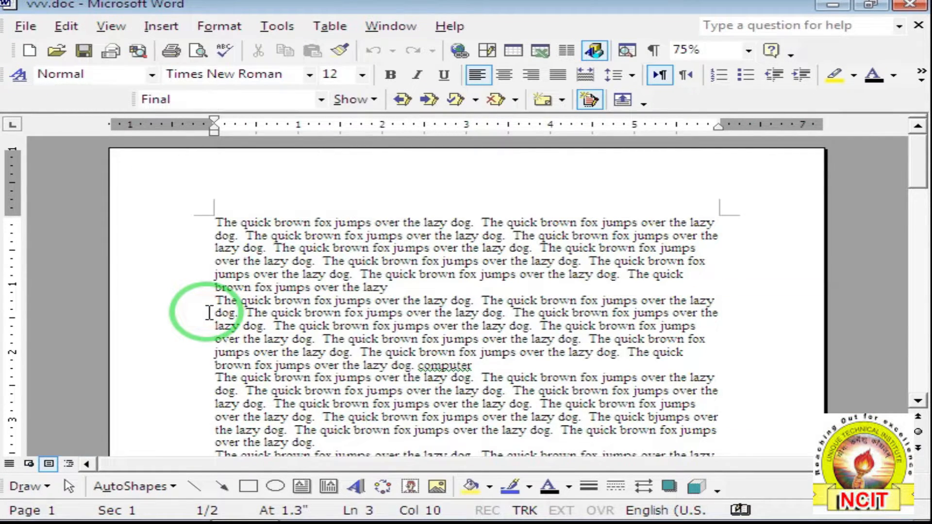
pyautogui.click(405, 287)
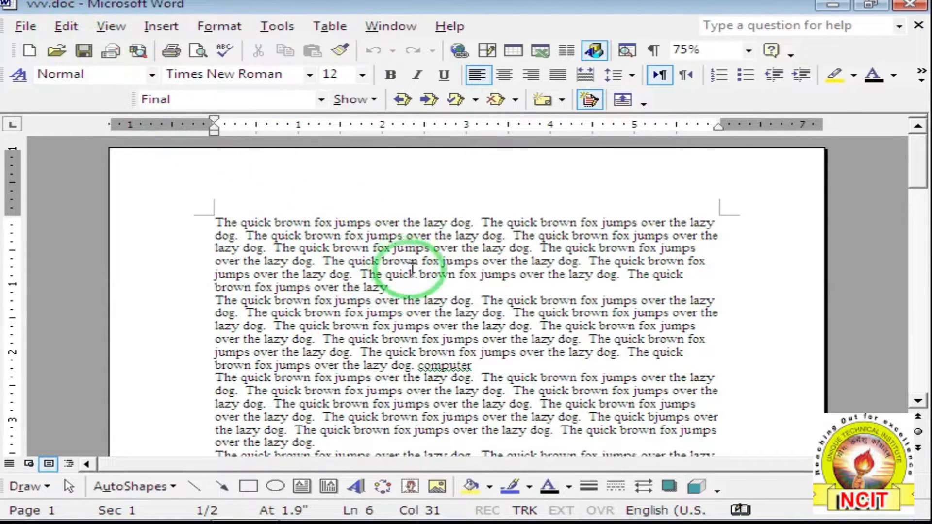
pyautogui.click(113, 27)
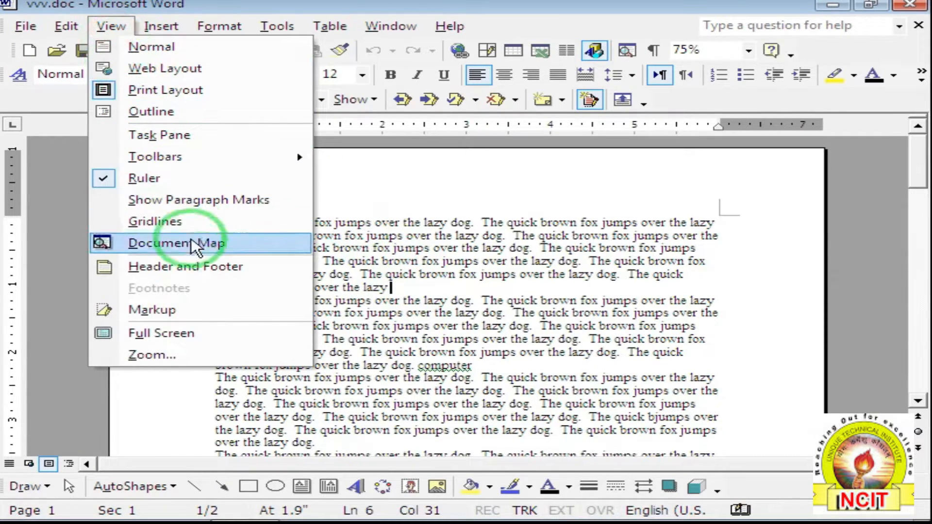
pyautogui.click(156, 310)
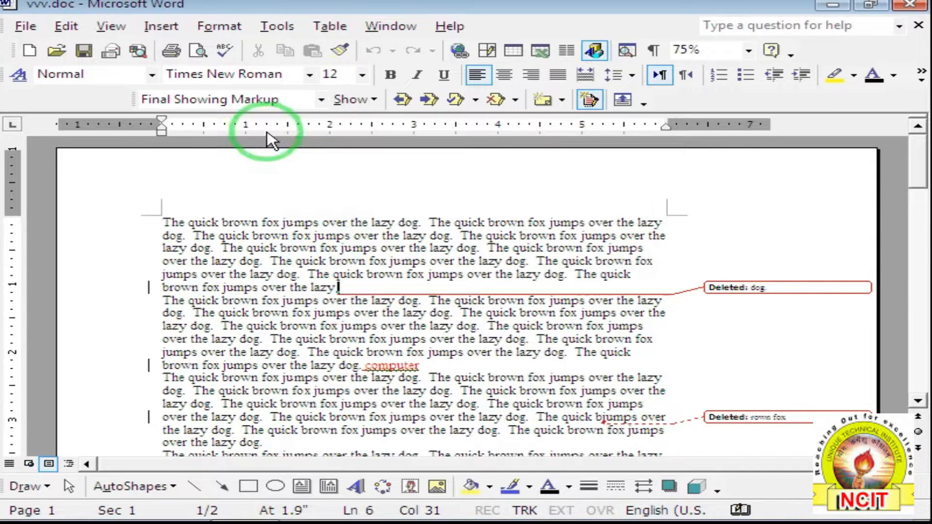
# Float the Reviewing toolbar over the page and keep Final Showing Markup.
pyautogui.moveTo(131, 99); pyautogui.dragTo(146, 173)
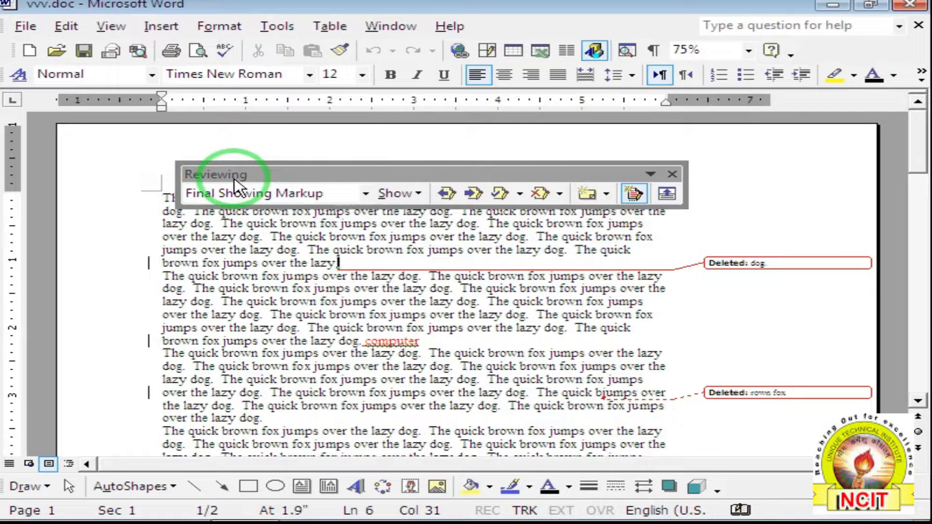
pyautogui.click(365, 194)
pyautogui.click(365, 195)
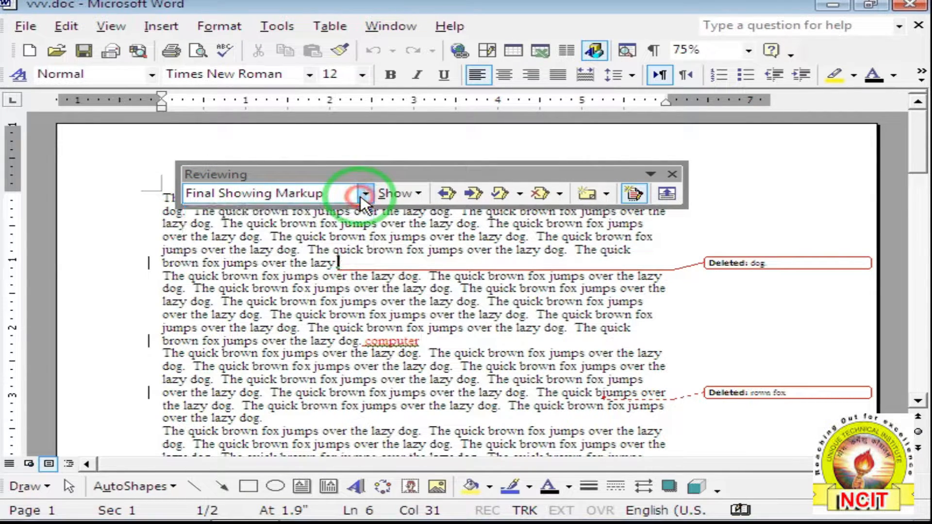
# Step through the revisions with Next three times, then Previous back to the deleted "dog.".
pyautogui.click(470, 193)
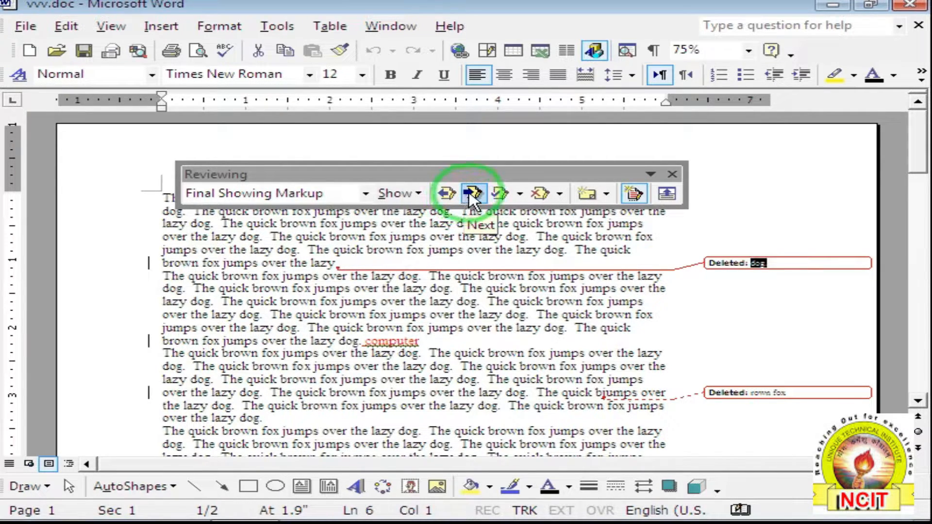
pyautogui.click(470, 195)
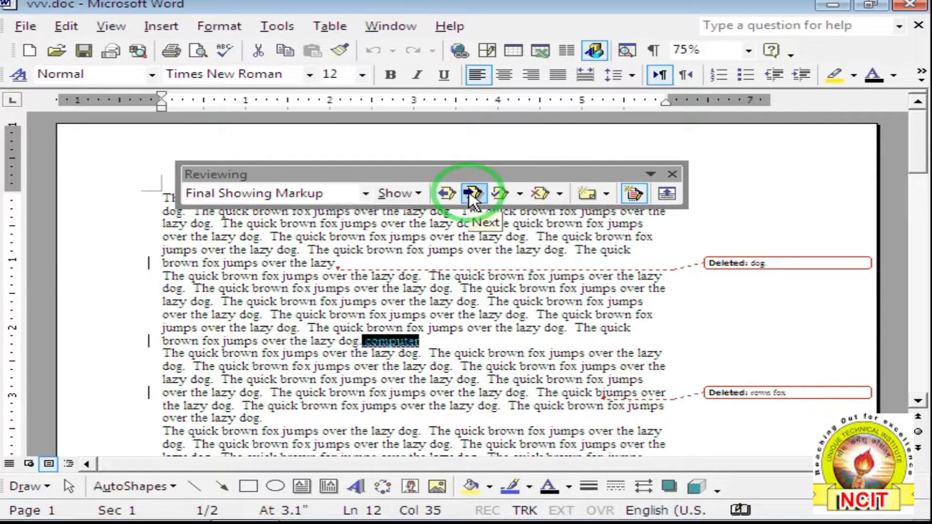
pyautogui.click(470, 194)
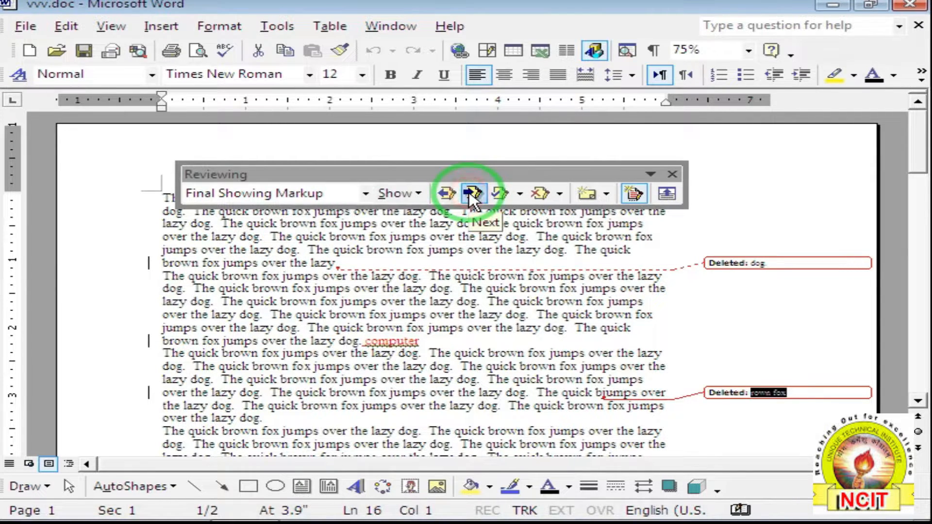
pyautogui.click(440, 196)
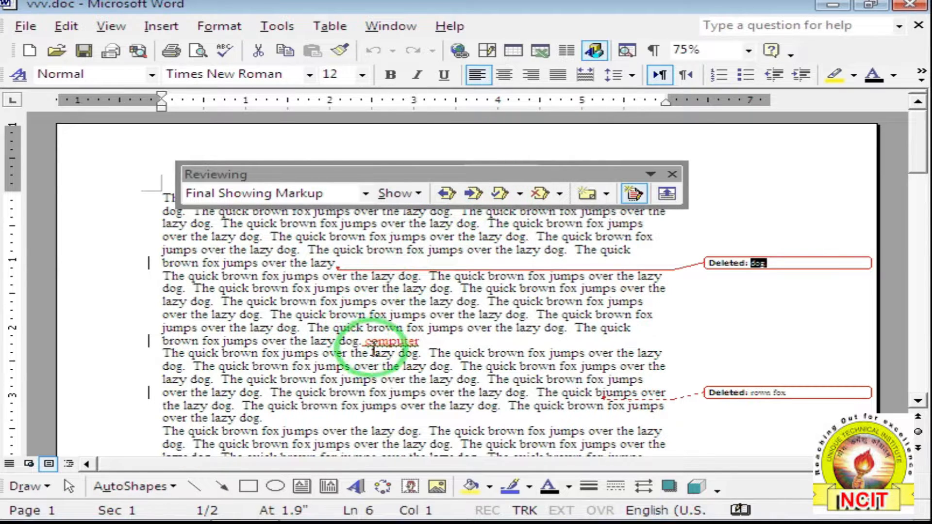
pyautogui.moveTo(373, 342)
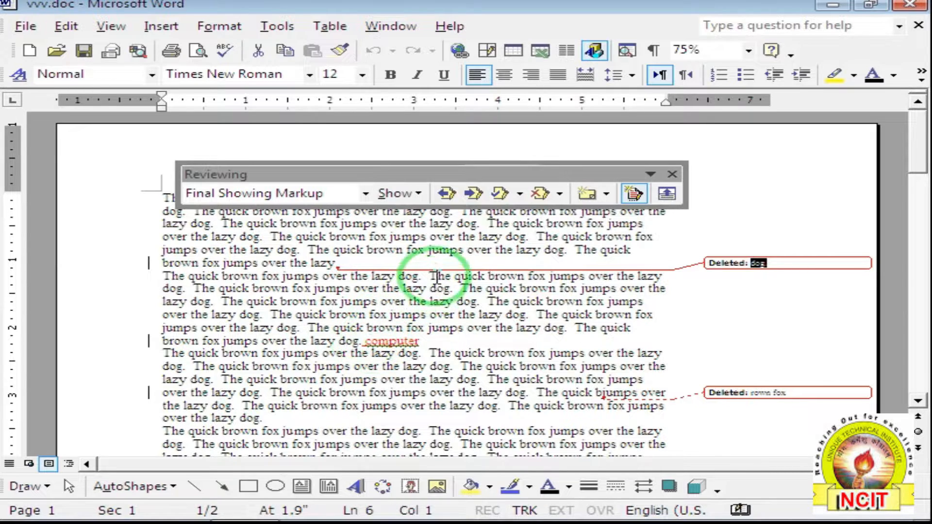
# Reject the "dog." deletion, then apply Reject All Changes in Document.
pyautogui.click(538, 193)
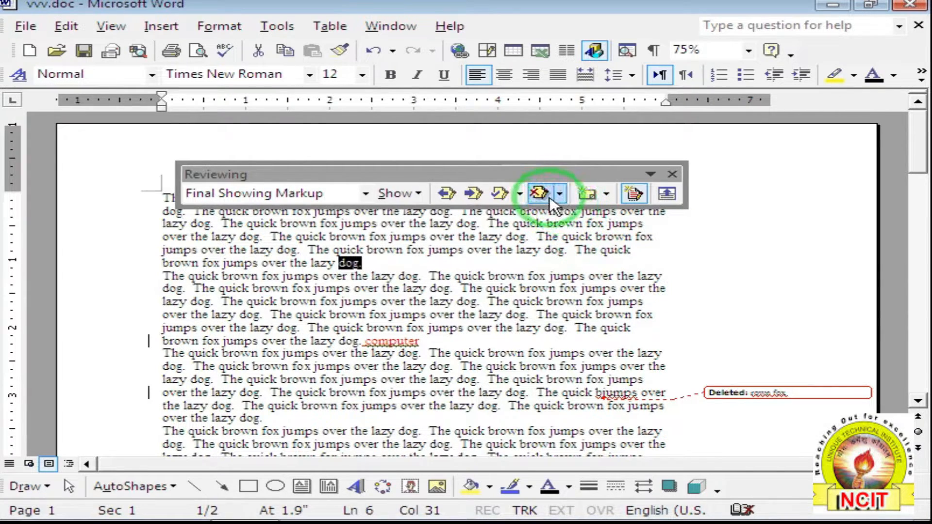
pyautogui.click(560, 193)
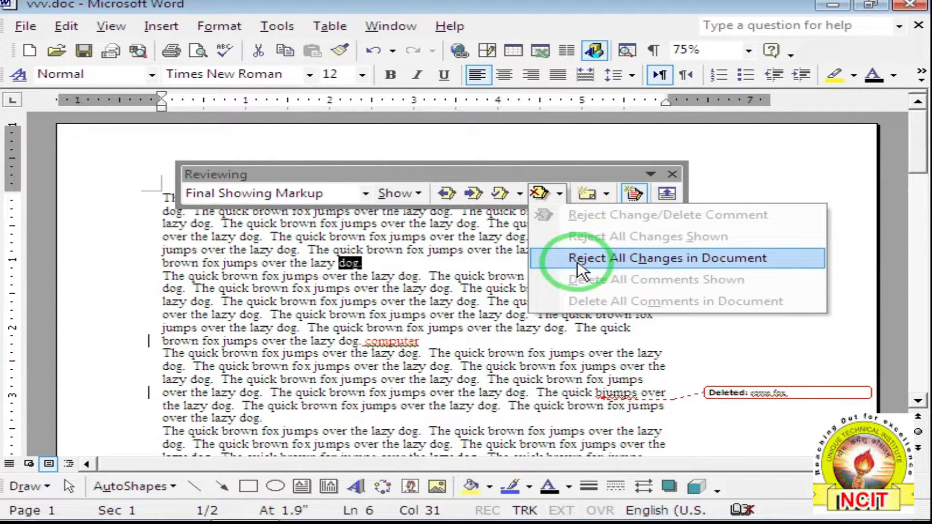
pyautogui.click(656, 262)
pyautogui.click(529, 269)
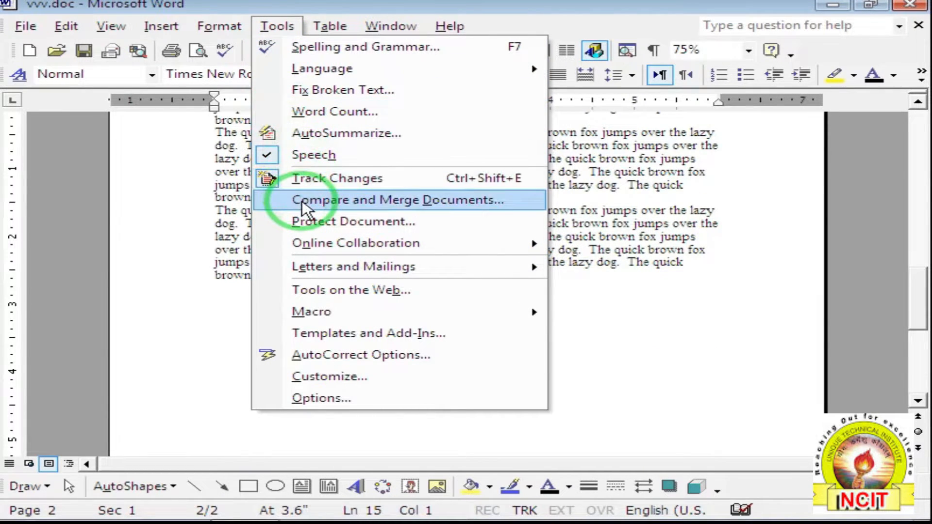
# Compare and merge the document with fgfd.doc using Merge.
pyautogui.click(428, 200)
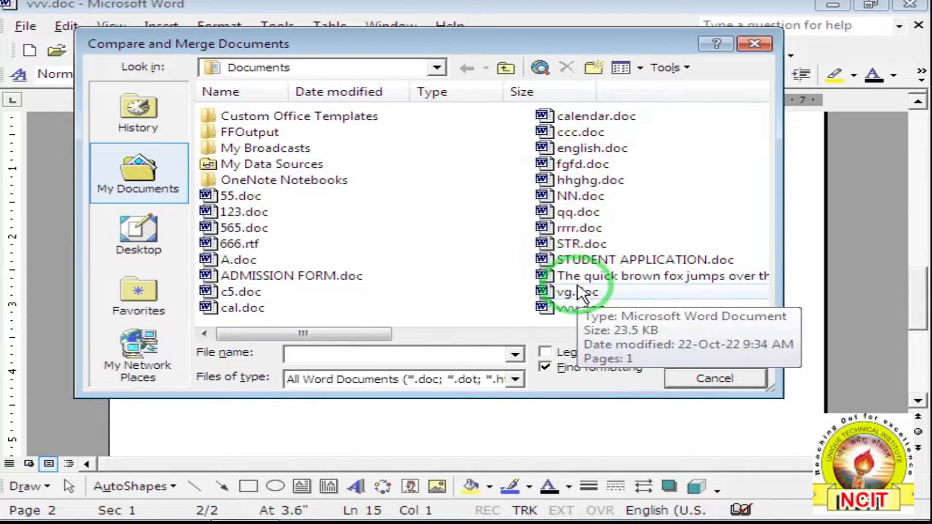
pyautogui.click(560, 167)
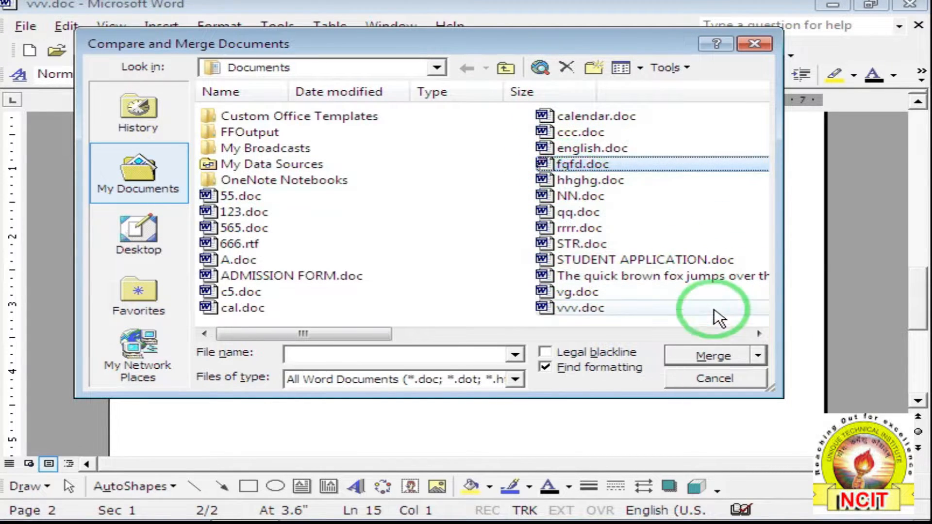
pyautogui.click(712, 358)
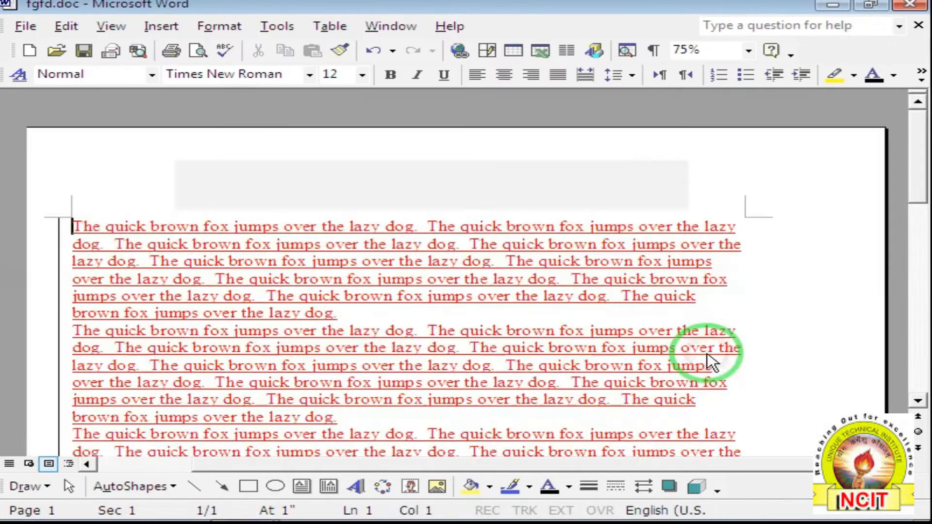
# Scroll through the merged fgfd.doc text and step to the next tracked change.
pyautogui.click(325, 250)
pyautogui.moveTo(321, 174); pyautogui.dragTo(317, 146)
pyautogui.scroll(-2, 287, 221)
pyautogui.scroll(-1, 288, 221)
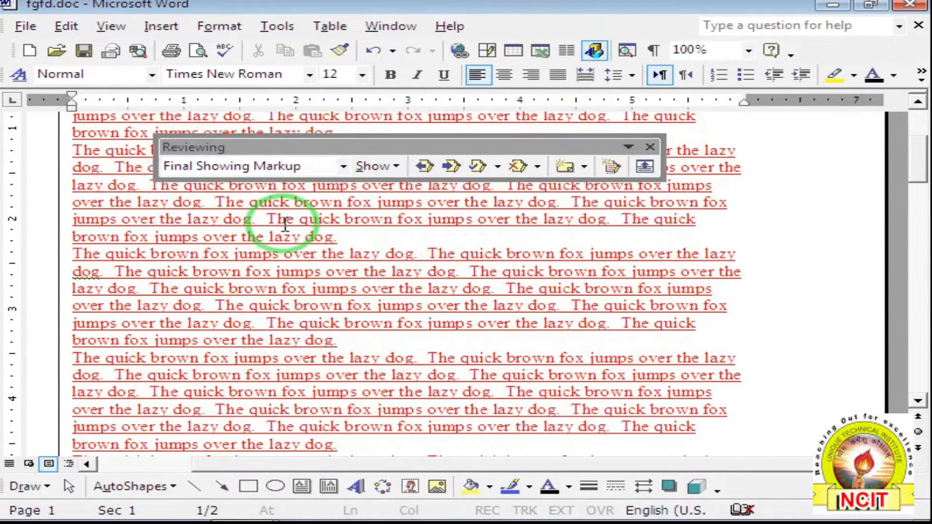
pyautogui.scroll(3, 129, 219)
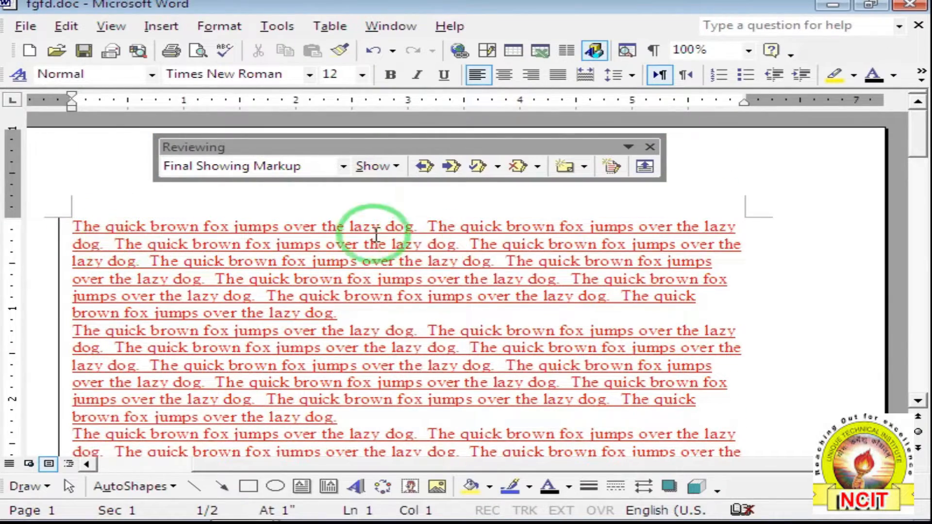
pyautogui.scroll(-10, 343, 242)
pyautogui.scroll(-2, 343, 245)
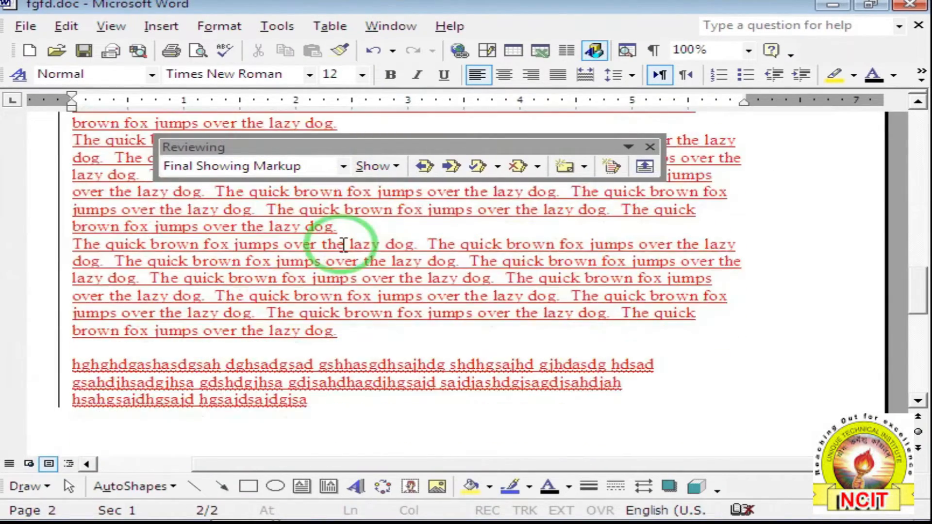
pyautogui.moveTo(74, 365); pyautogui.dragTo(306, 399)
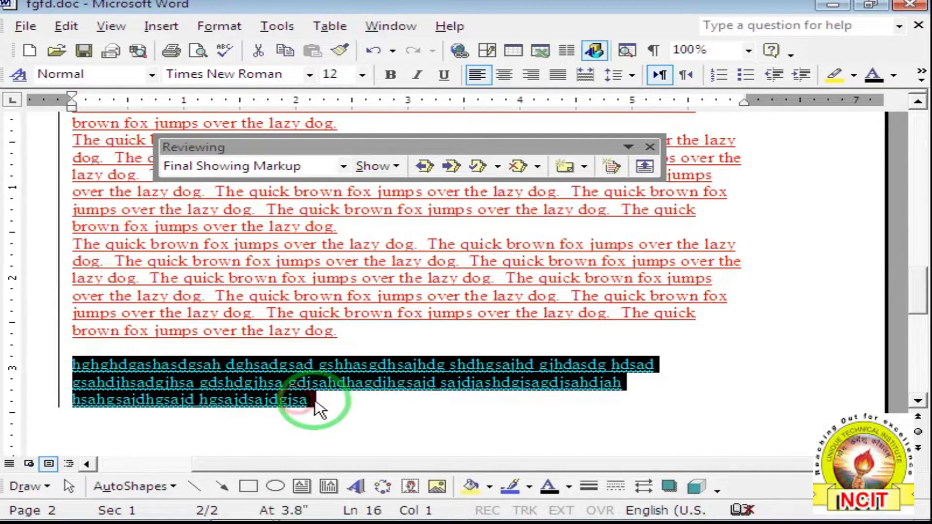
pyautogui.click(451, 167)
pyautogui.click(418, 311)
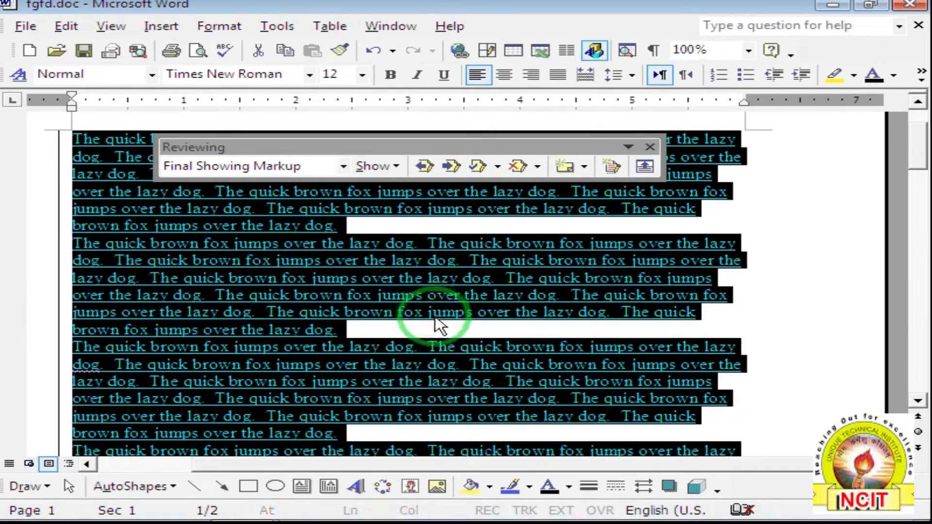
pyautogui.click(438, 323)
# Close the Reviewing toolbar, then close fgfd.doc choosing No to saving changes.
pyautogui.click(650, 146)
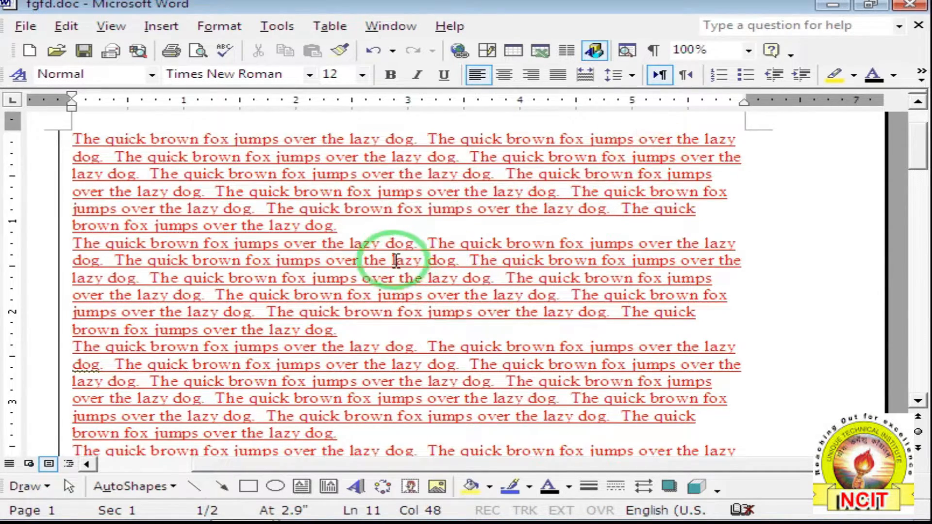
pyautogui.scroll(-10, 397, 261)
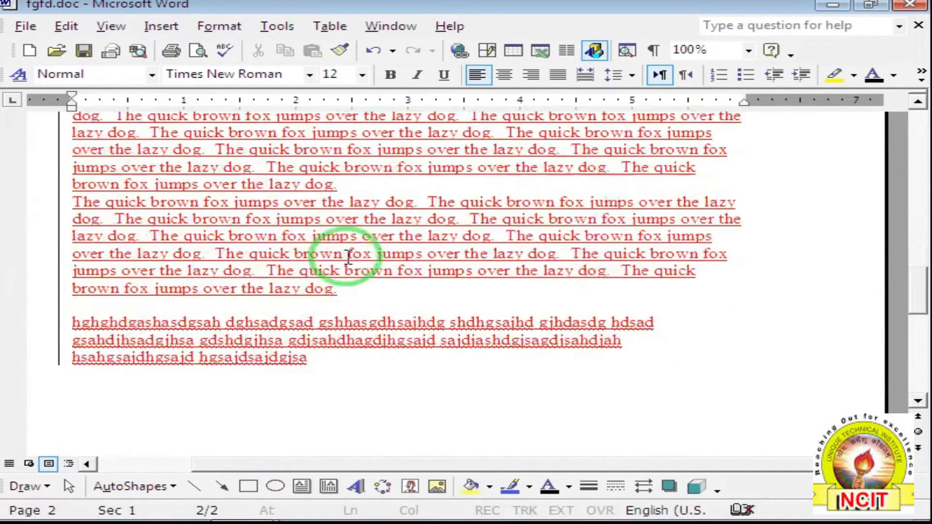
pyautogui.click(312, 358)
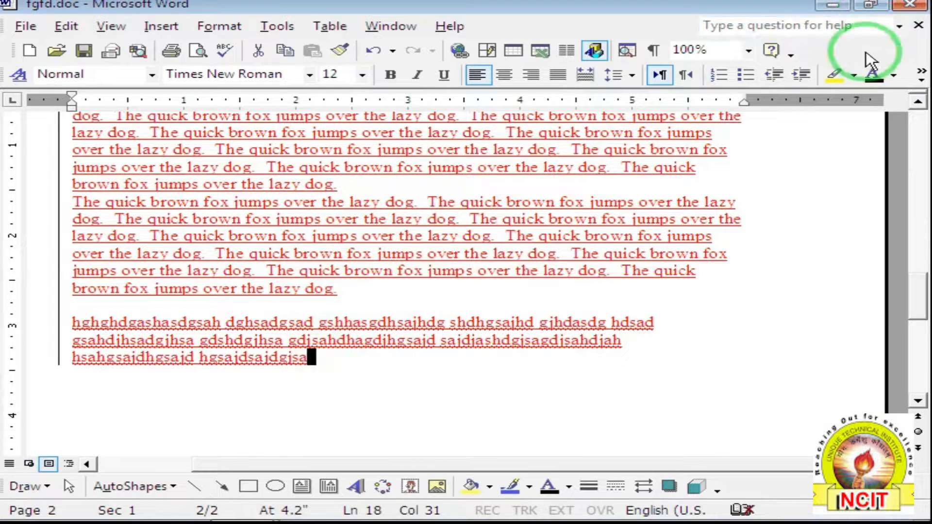
pyautogui.click(917, 27)
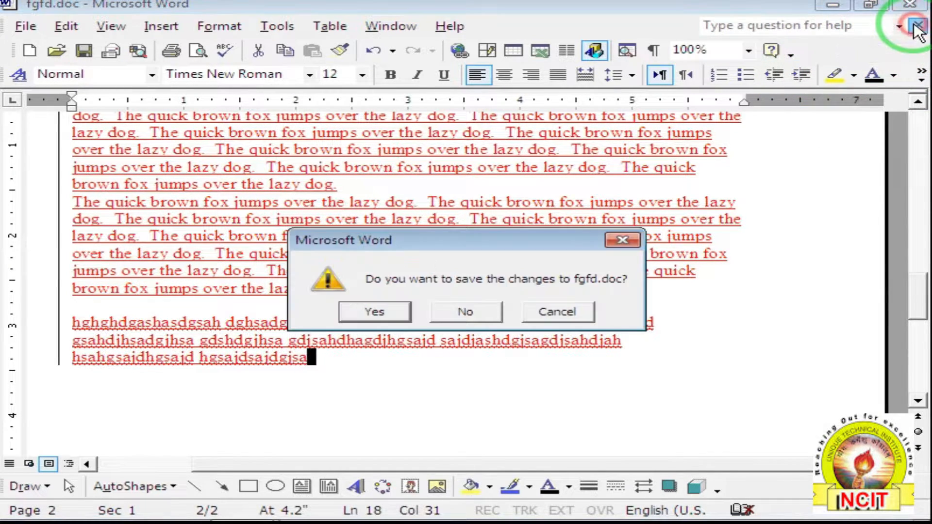
pyautogui.click(481, 313)
# Put the caret on the empty last line of vvv.doc and open the Tools menu.
pyautogui.scroll(5, 457, 301)
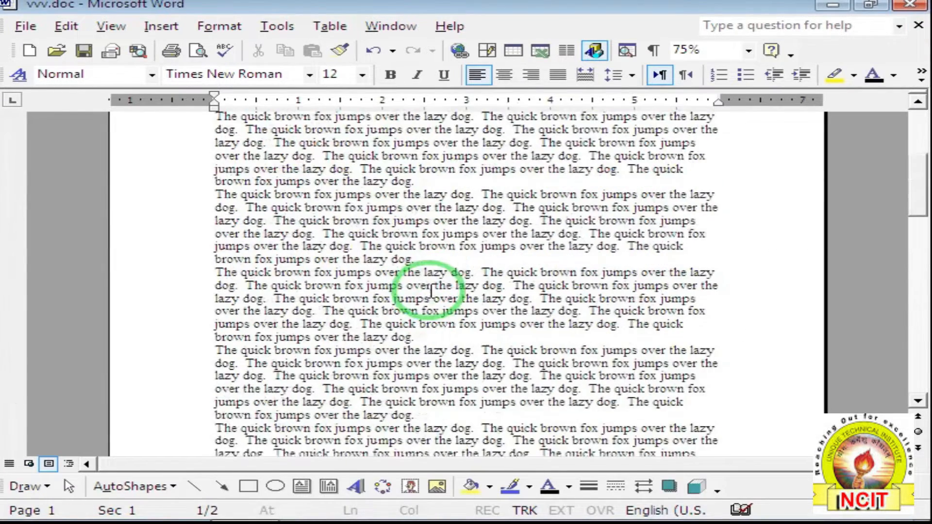
pyautogui.scroll(2, 435, 286)
pyautogui.scroll(-15, 408, 265)
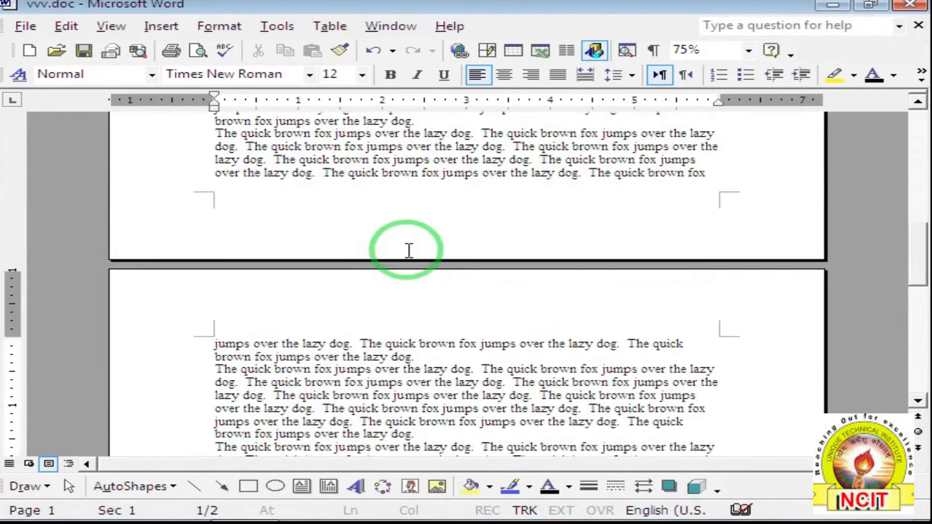
pyautogui.scroll(-8, 379, 265)
pyautogui.click(260, 224)
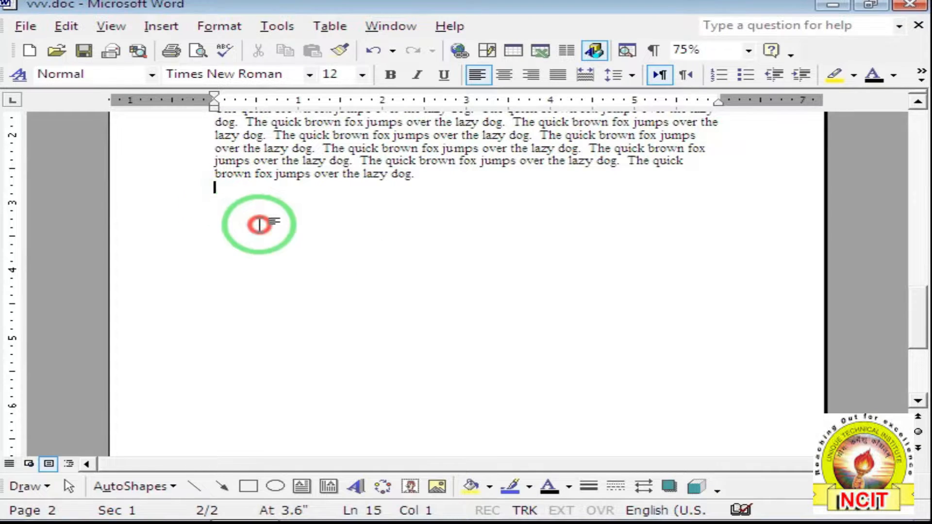
pyautogui.moveTo(260, 225); pyautogui.dragTo(286, 243)
pyautogui.moveTo(216, 208); pyautogui.dragTo(258, 255)
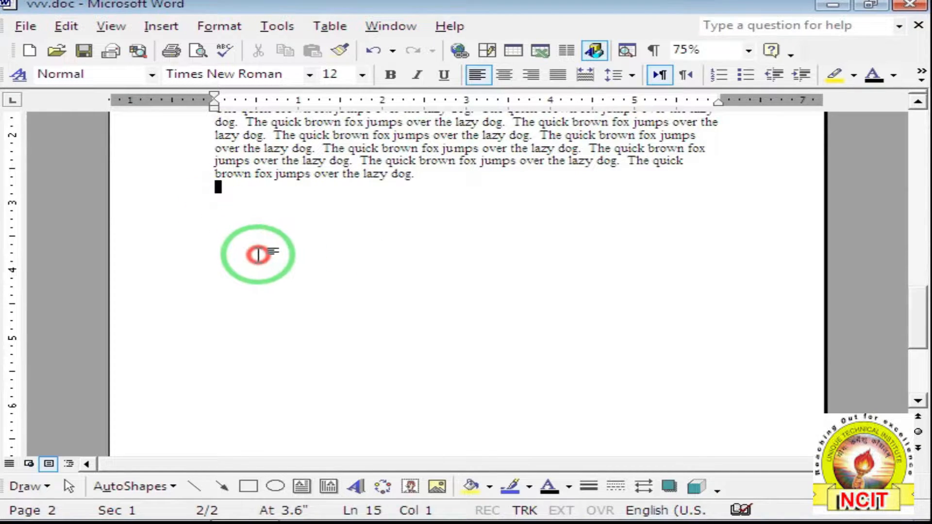
pyautogui.click(277, 27)
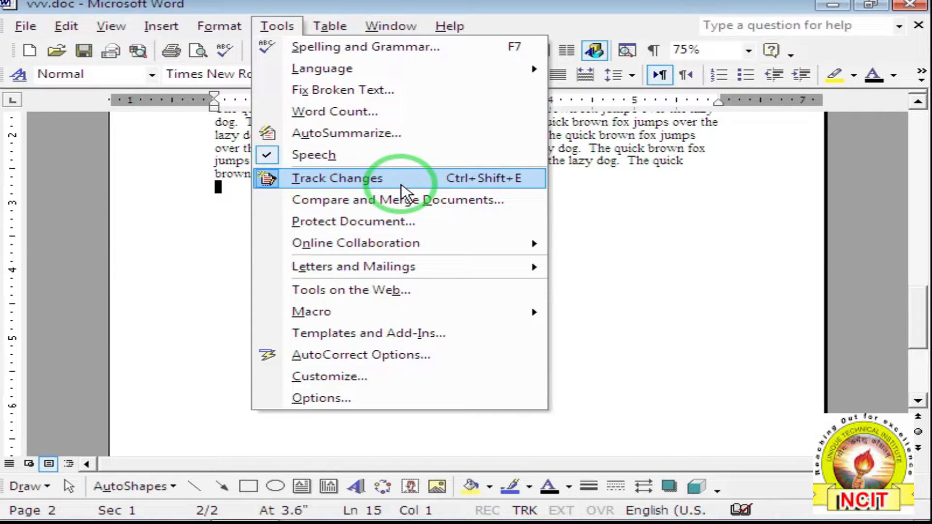
# In Protect Document, pick Forms as the protection type after trying Tracked changes and Comments.
pyautogui.click(429, 236)
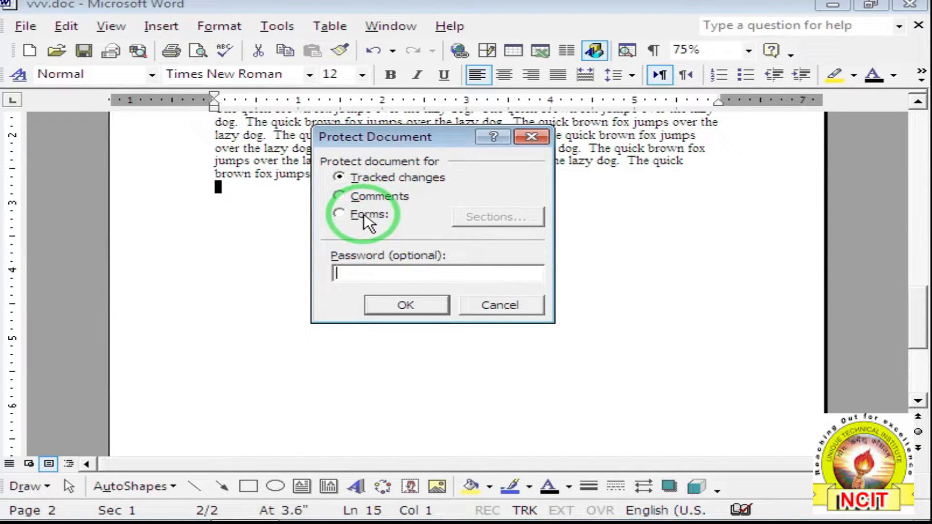
pyautogui.click(342, 179)
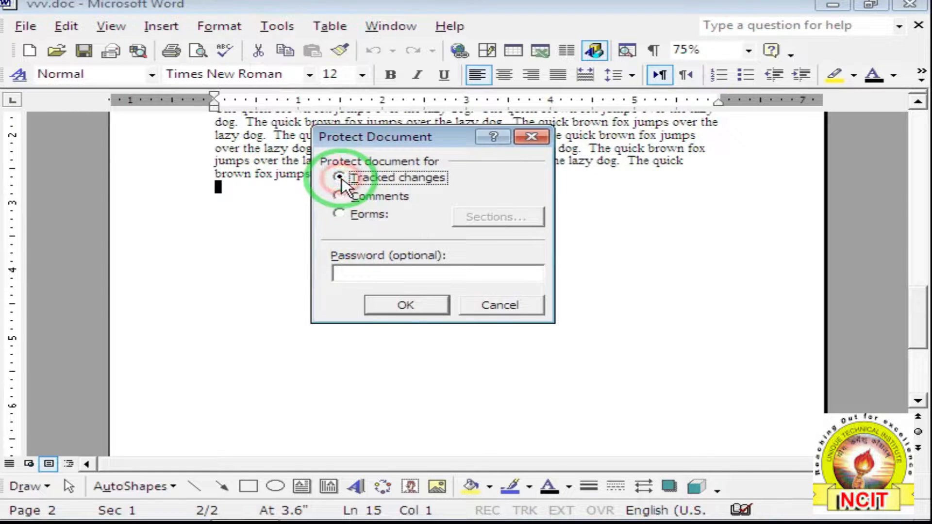
pyautogui.click(340, 196)
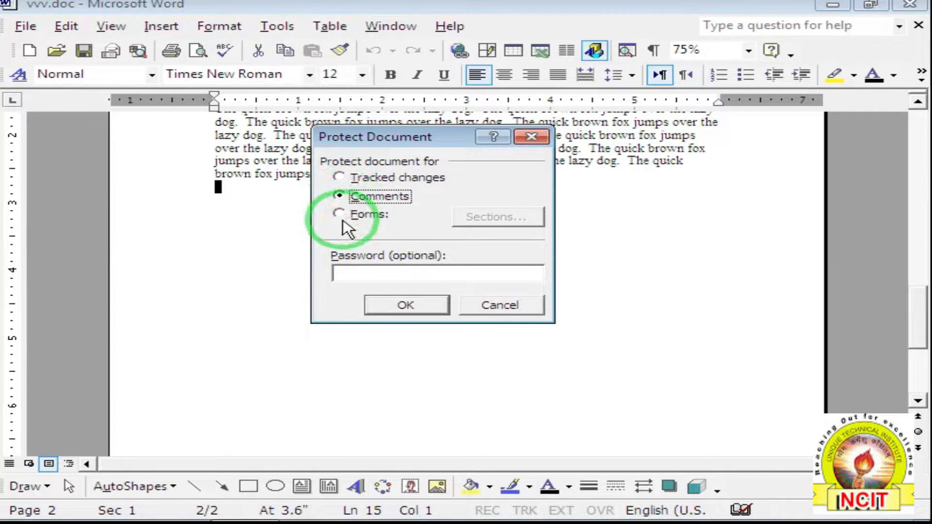
pyautogui.click(343, 214)
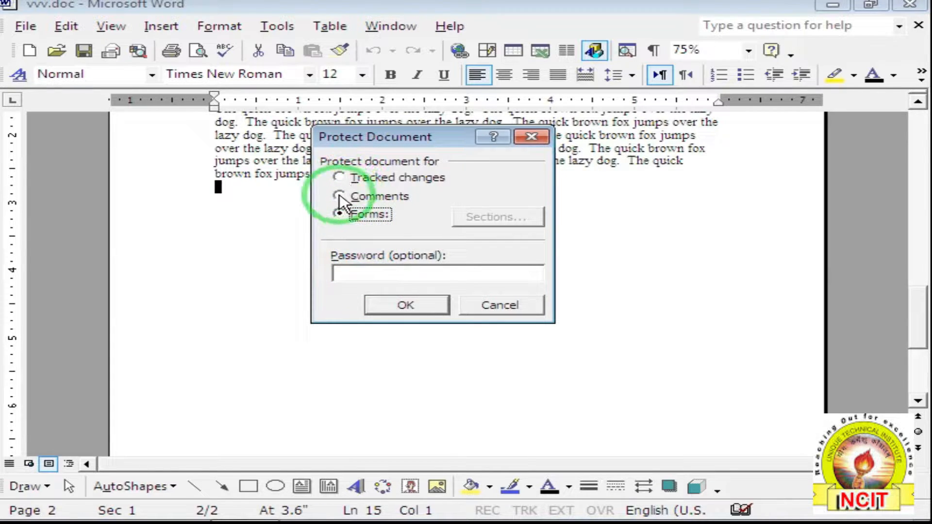
pyautogui.click(340, 196)
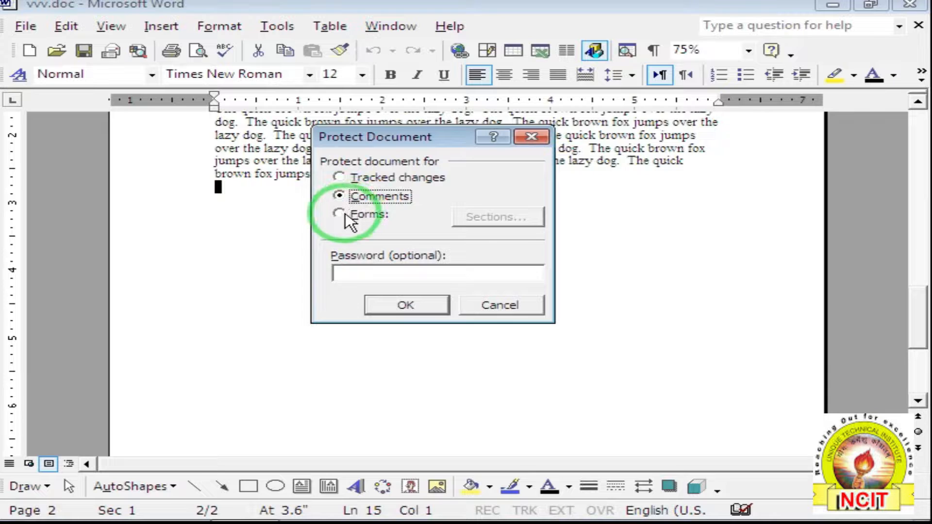
pyautogui.click(339, 214)
# Enter and confirm a protection password to lock vvv.doc for form filling.
pyautogui.click(351, 268)
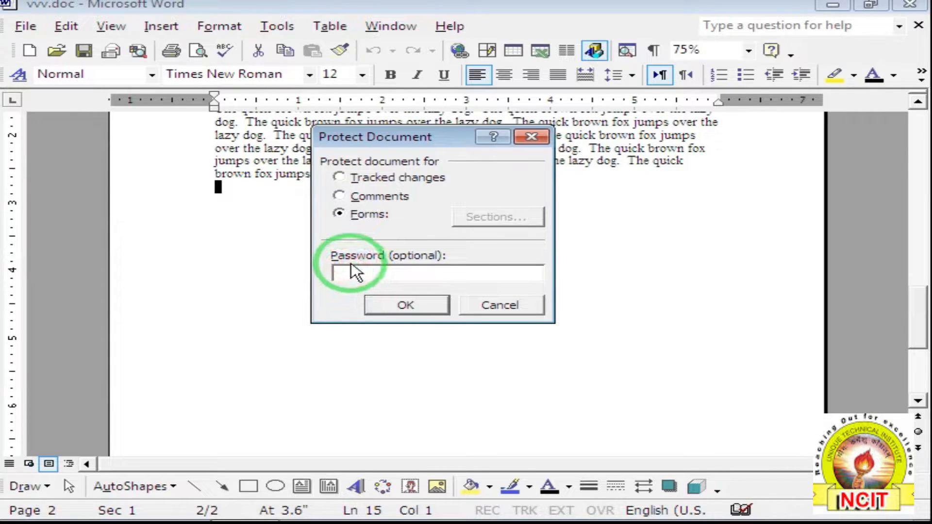
pyautogui.write('**')
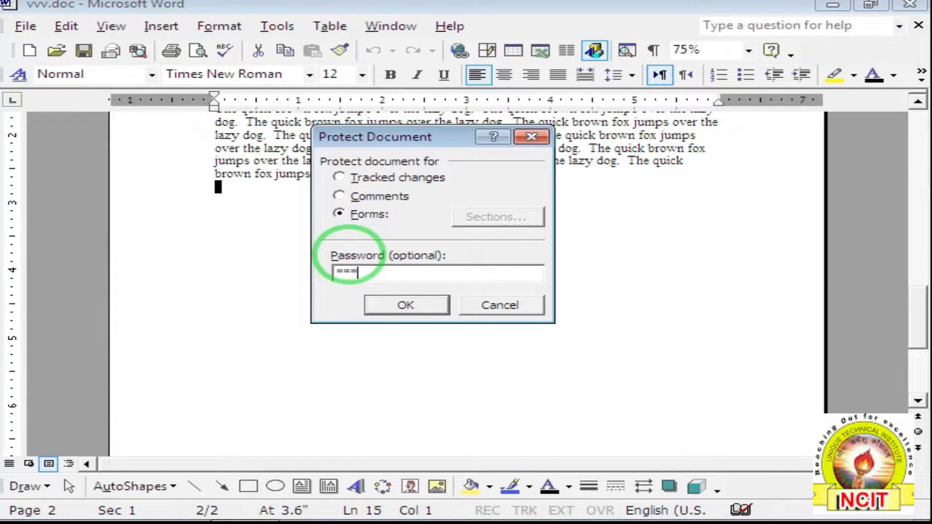
pyautogui.click(413, 309)
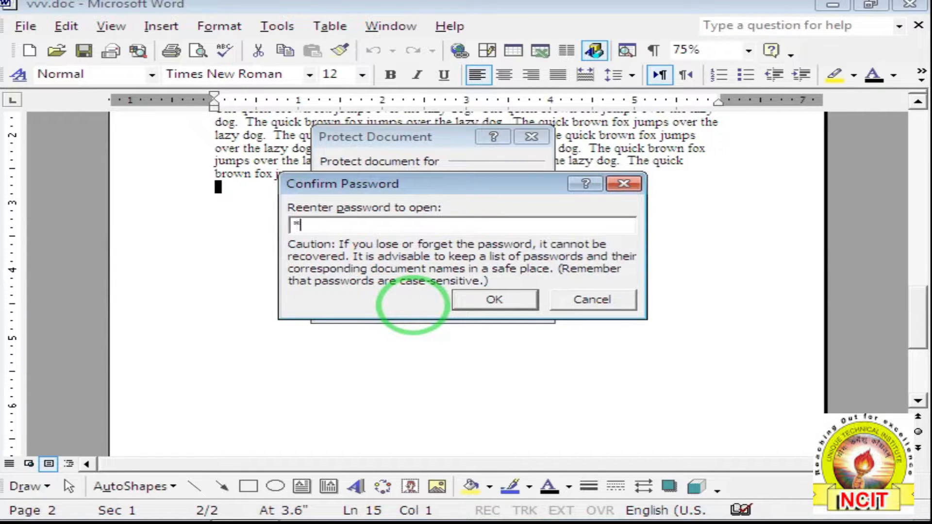
pyautogui.click(480, 307)
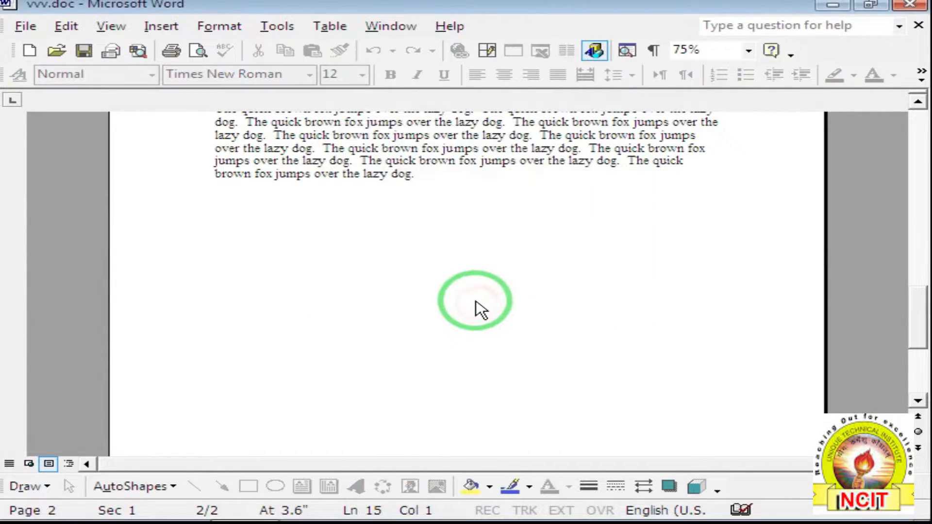
# Scroll to the top and inspect the Insert menu and AutoText submenu for disabled commands.
pyautogui.scroll(10, 341, 269)
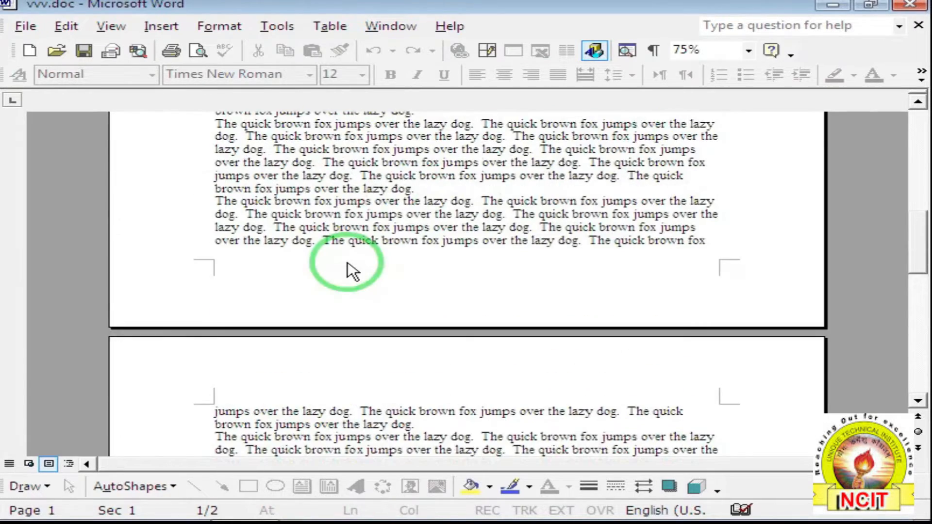
pyautogui.scroll(3, 242, 178)
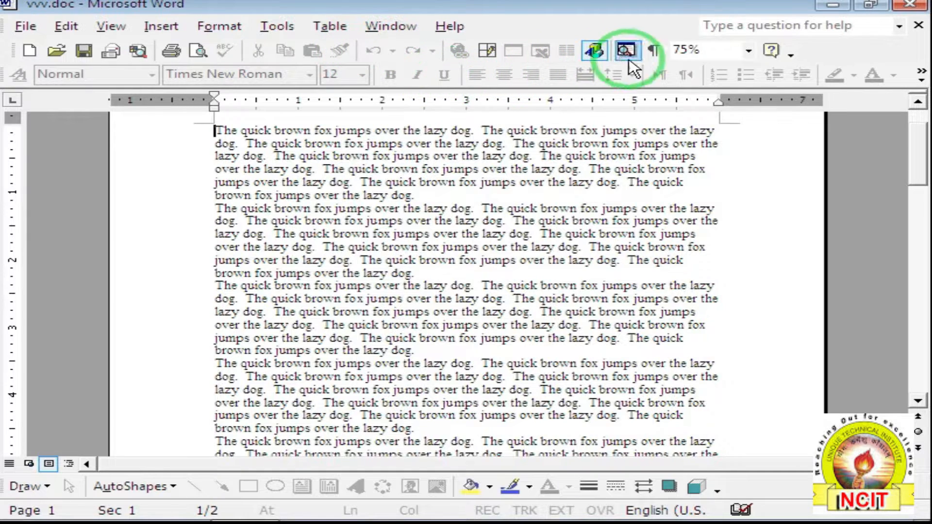
pyautogui.click(160, 28)
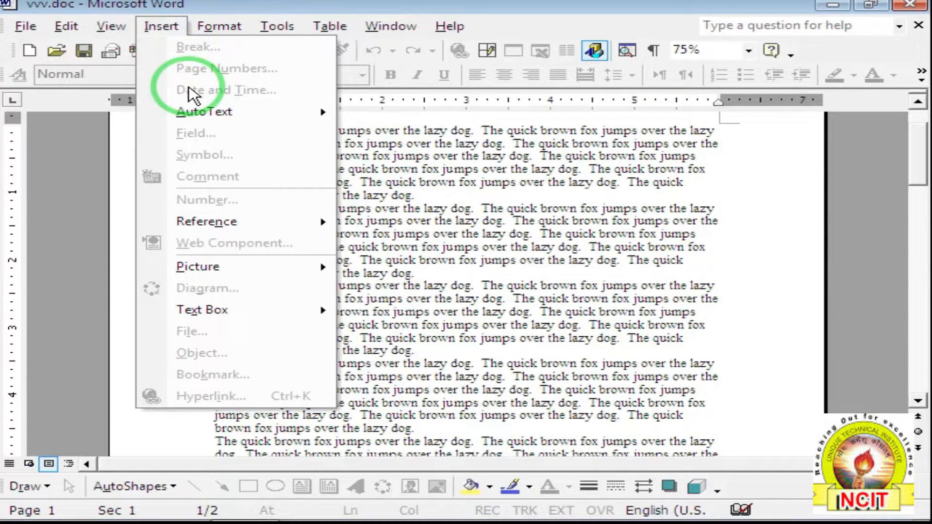
pyautogui.moveTo(204, 113)
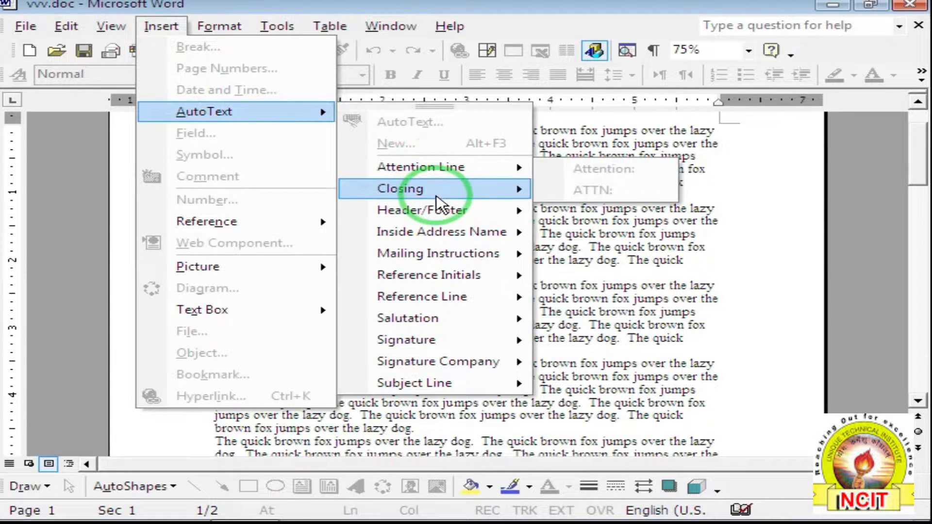
pyautogui.click(572, 278)
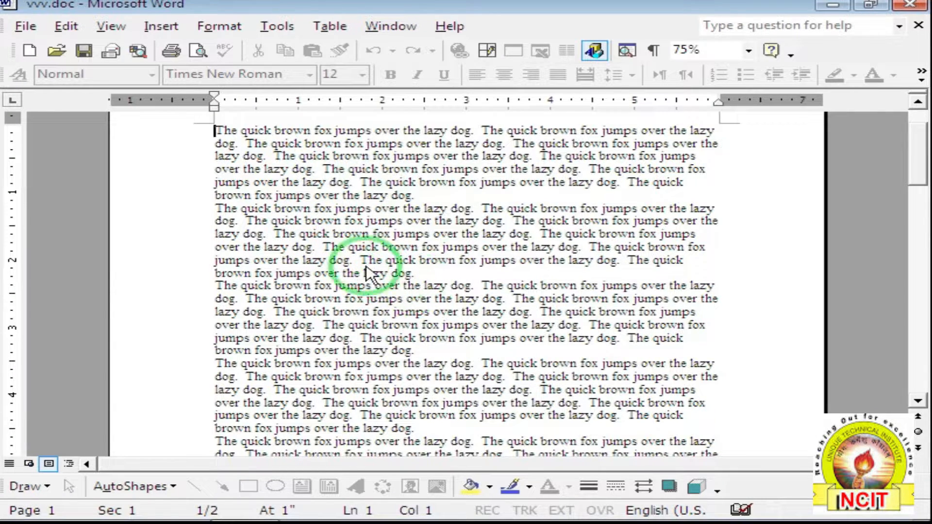
# Check the Insert > Picture options, then look over the Format and Tools menus.
pyautogui.click(168, 30)
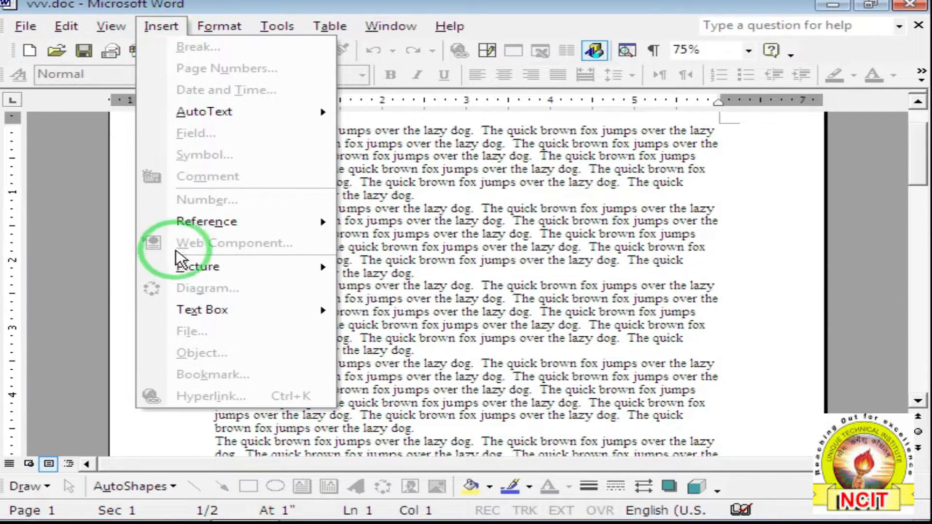
pyautogui.click(165, 275)
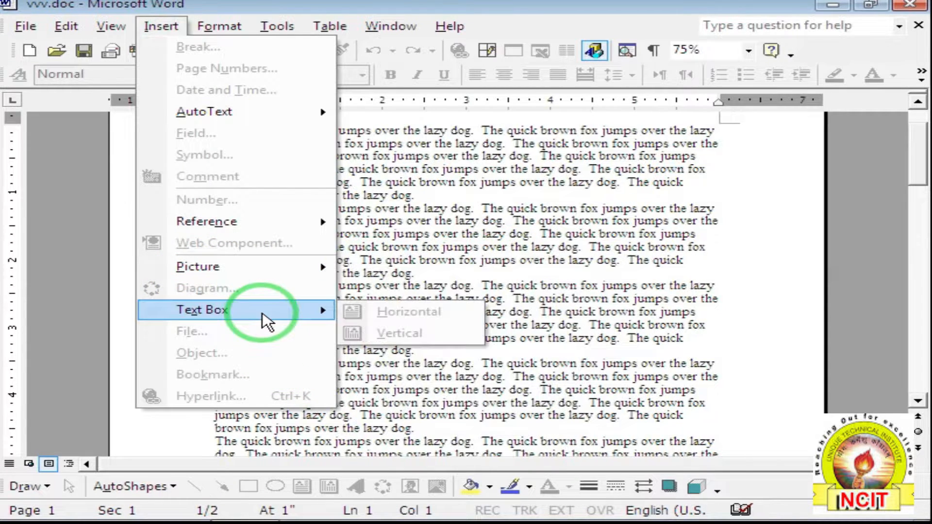
pyautogui.moveTo(222, 34)
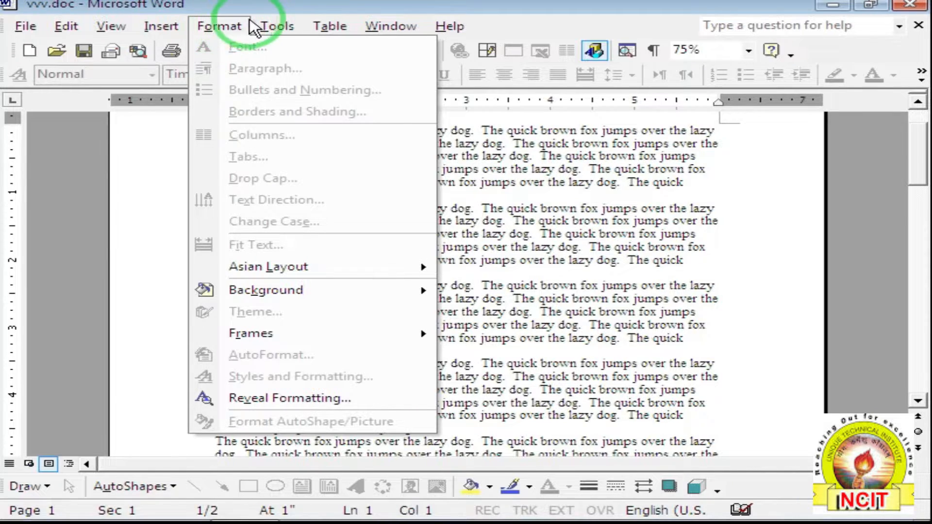
pyautogui.moveTo(274, 31)
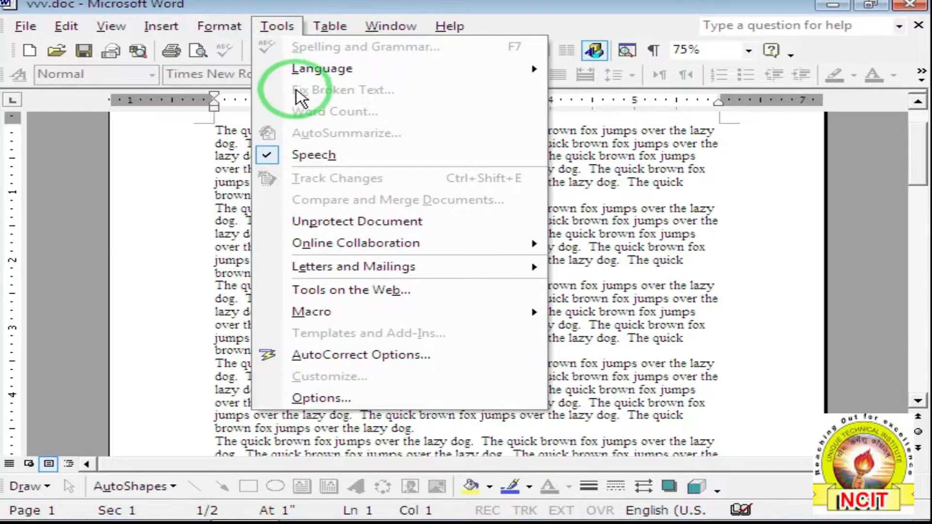
# Unprotect the document and verify the Insert commands are available again.
pyautogui.click(324, 225)
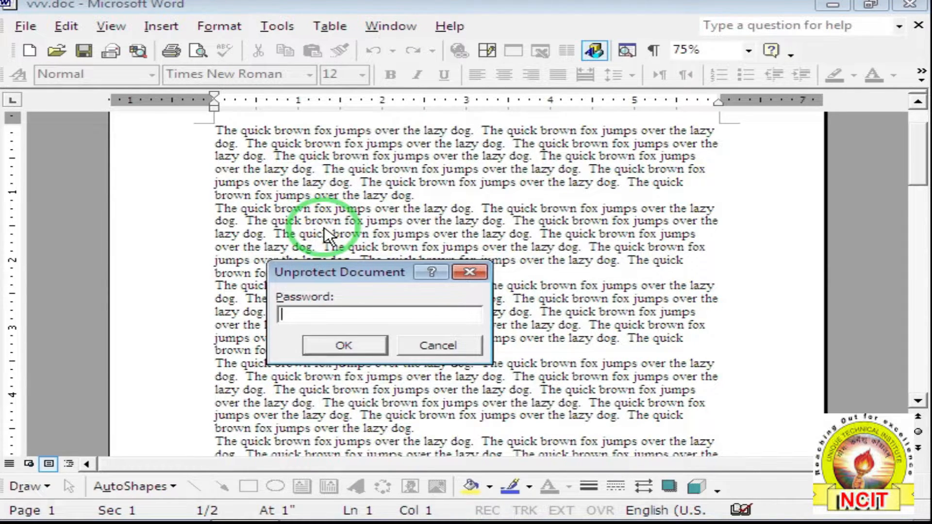
pyautogui.click(344, 346)
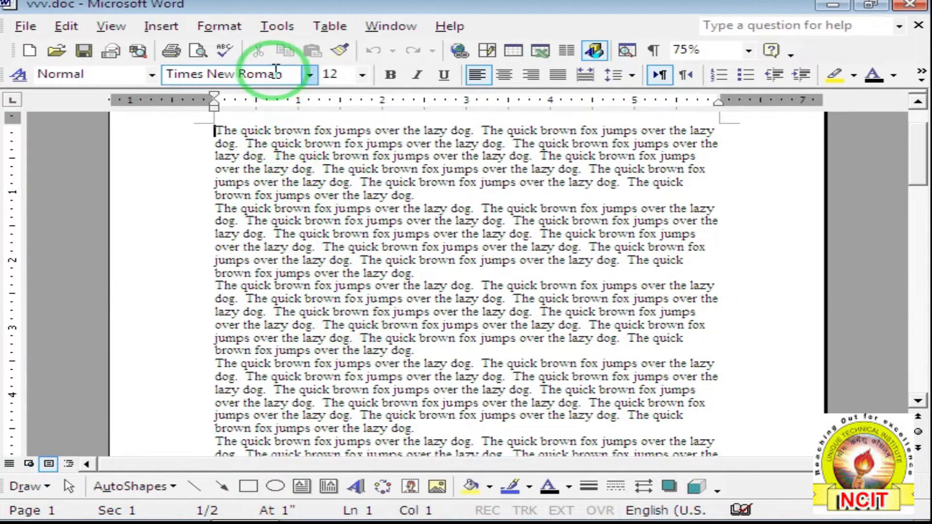
pyautogui.click(160, 26)
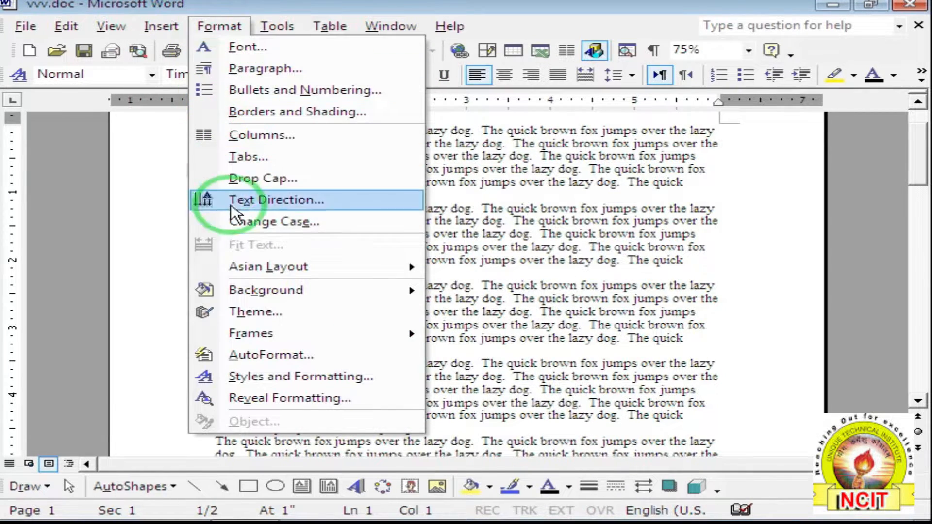
pyautogui.click(549, 249)
# Type 'hgkjhfkjg' at the end of the second paragraph.
pyautogui.moveTo(209, 129); pyautogui.dragTo(446, 276)
pyautogui.click(446, 276)
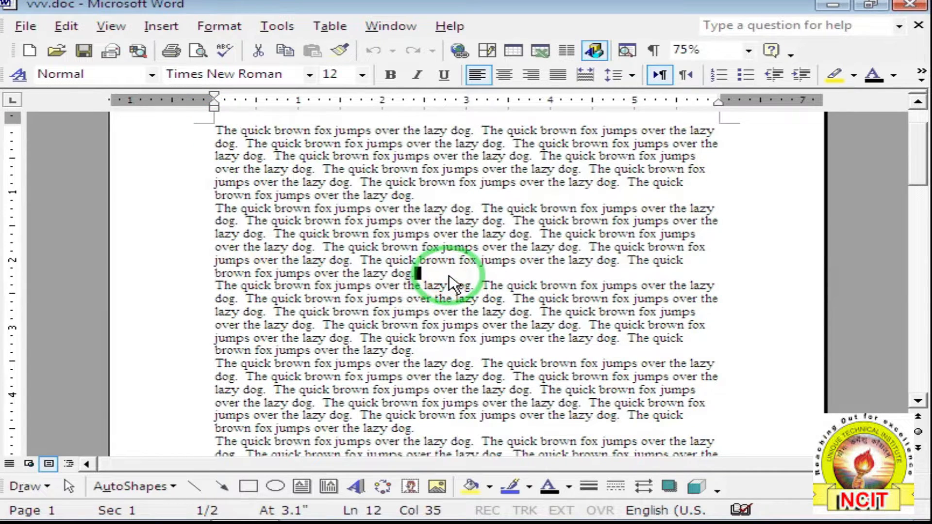
pyautogui.write('hgkjhfkjghgk')
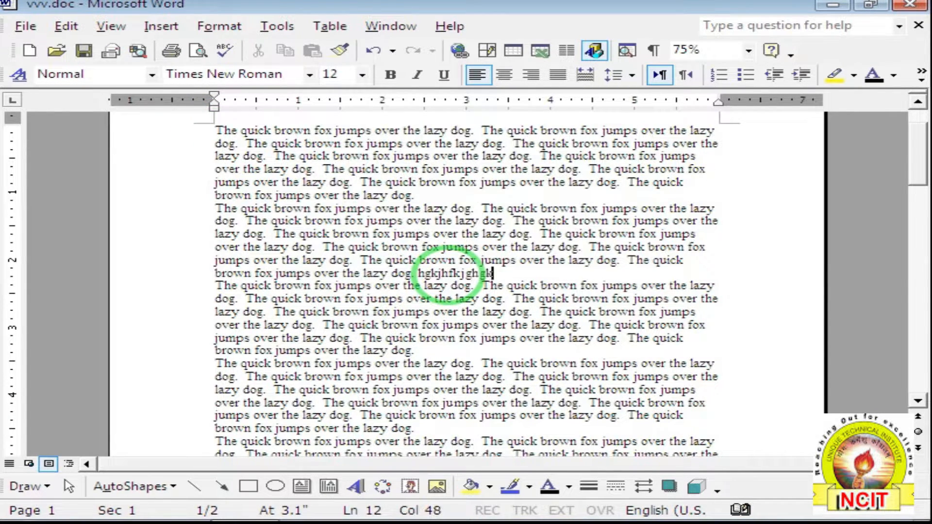
pyautogui.click(276, 26)
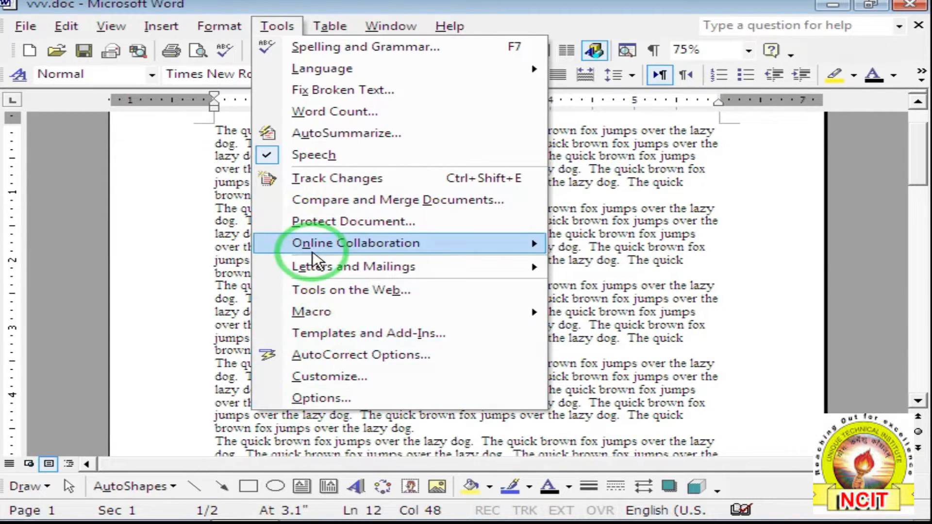
# Set and confirm a password to open vvv.doc in Security options, then save.
pyautogui.moveTo(296, 243)
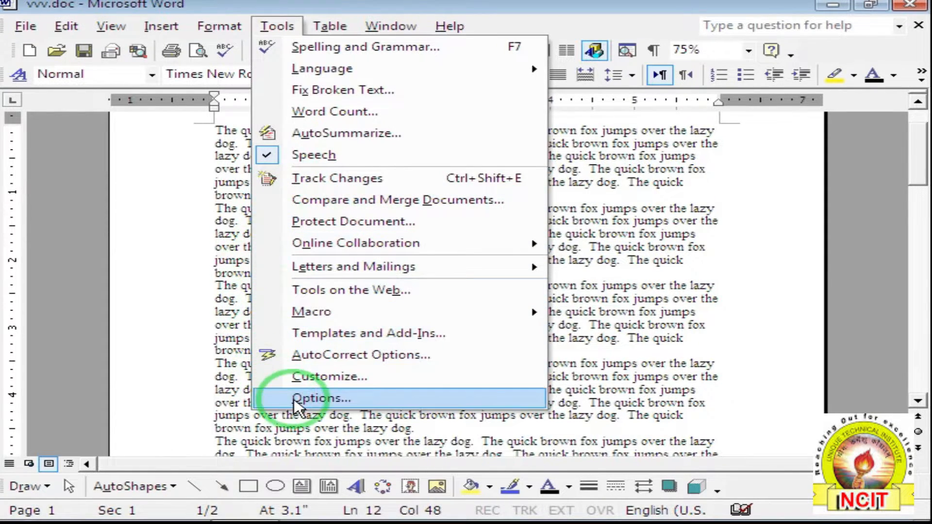
pyautogui.click(339, 398)
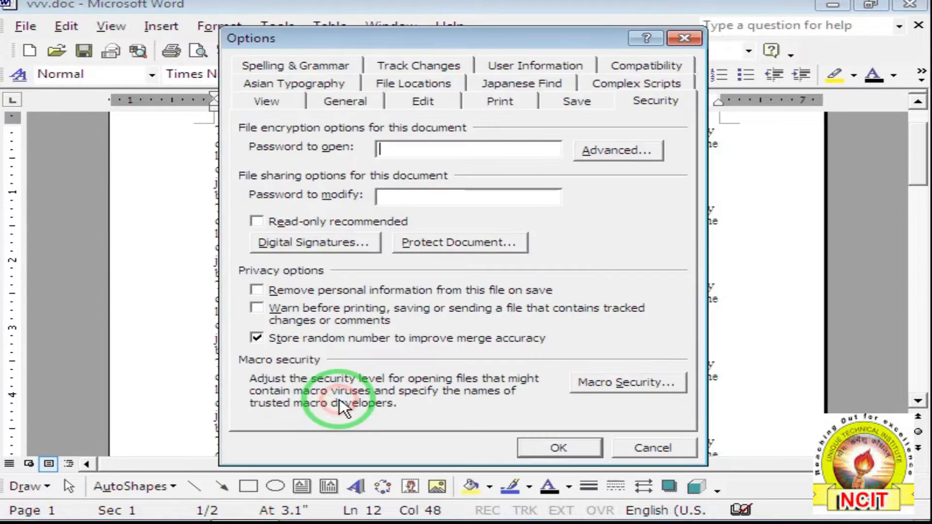
pyautogui.click(645, 101)
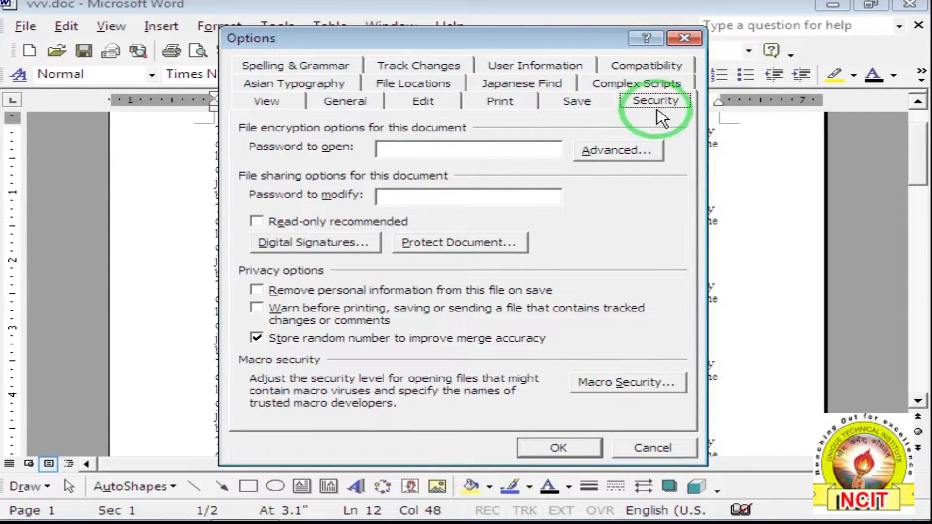
pyautogui.click(397, 151)
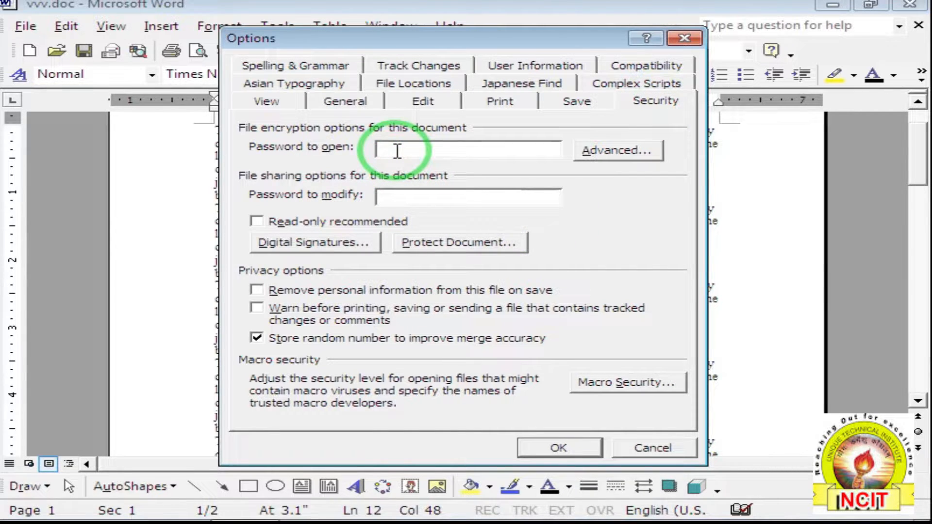
pyautogui.write('123')
pyautogui.click(546, 444)
pyautogui.write('123')
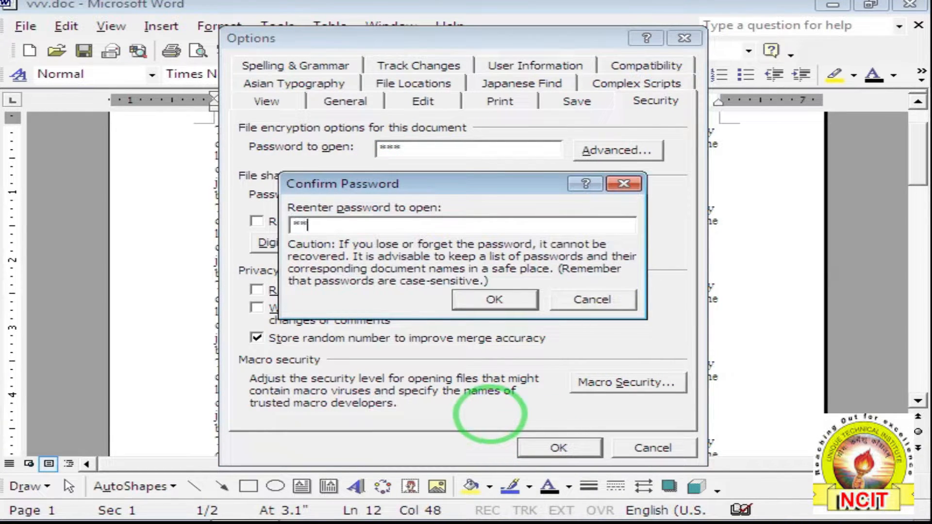
pyautogui.click(518, 318)
pyautogui.press('Return')
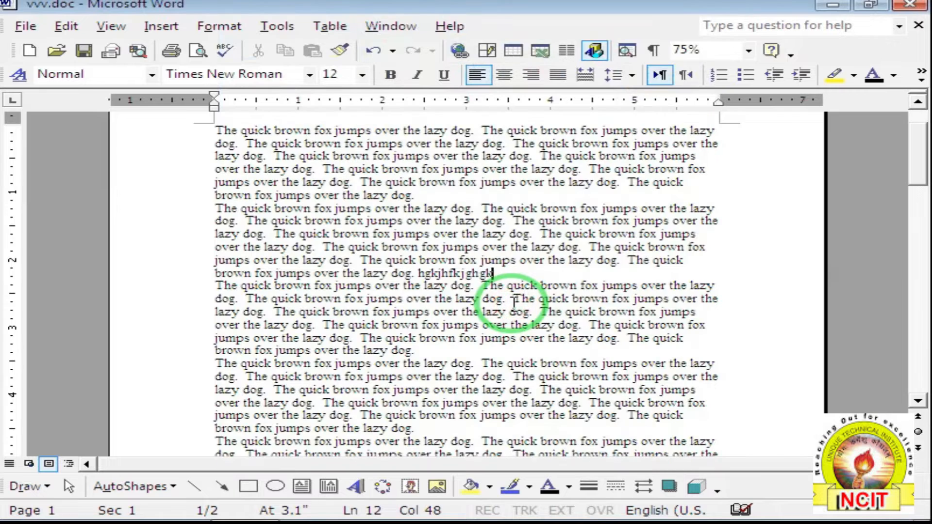
# Save and close vvv.doc, then reopen it via File recent file 1 vvv.doc.
pyautogui.click(96, 51)
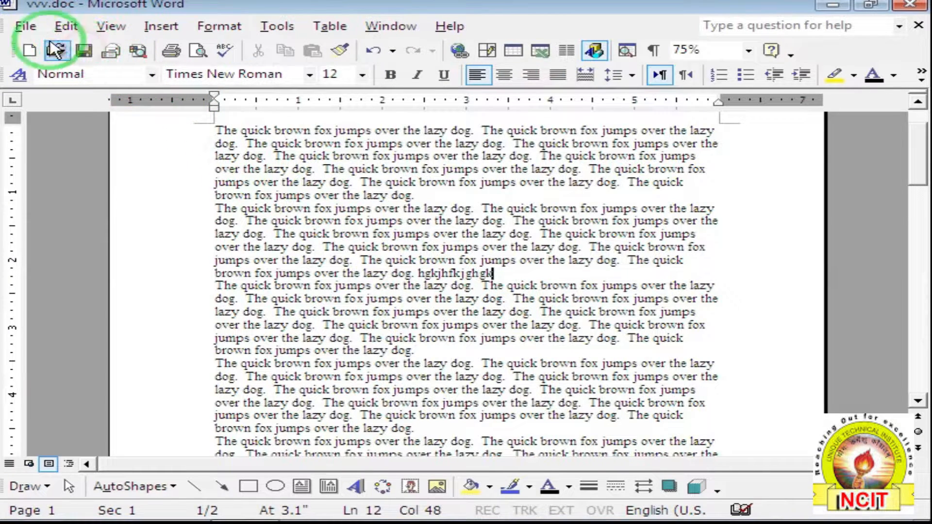
pyautogui.click(21, 26)
pyautogui.click(56, 89)
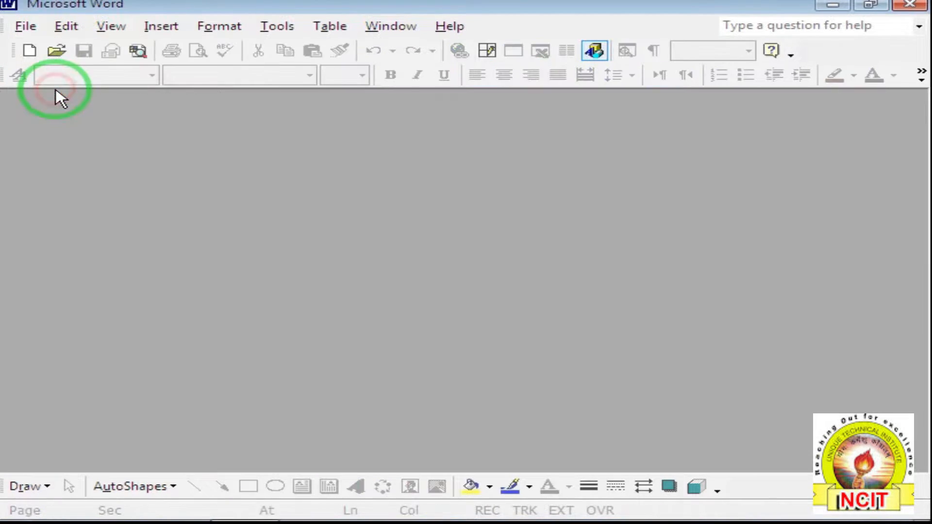
pyautogui.click(26, 26)
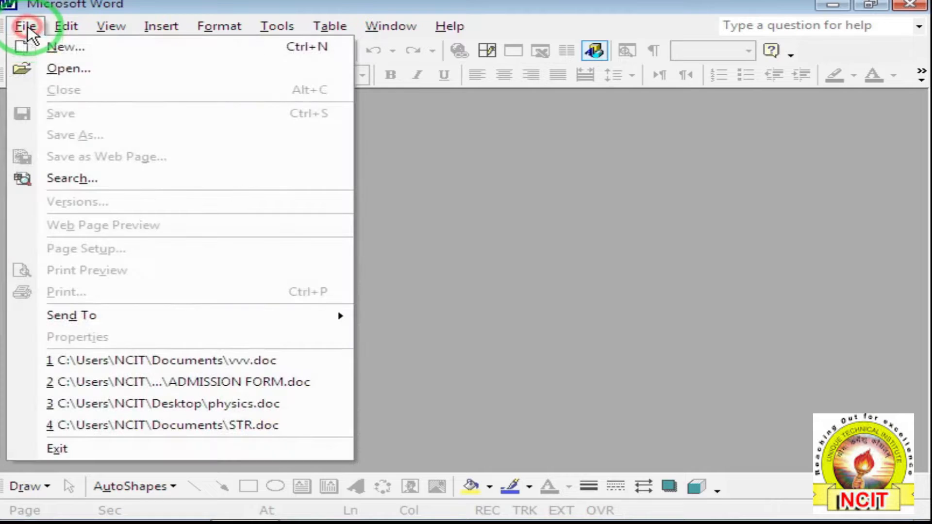
pyautogui.click(180, 359)
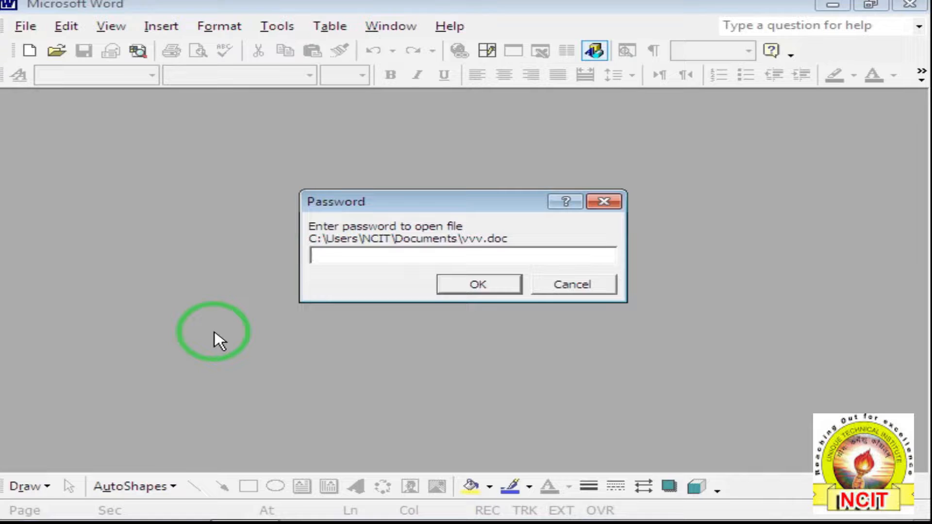
# Try a wrong password and dismiss the incorrect-password warning.
pyautogui.write('***')
pyautogui.click(491, 291)
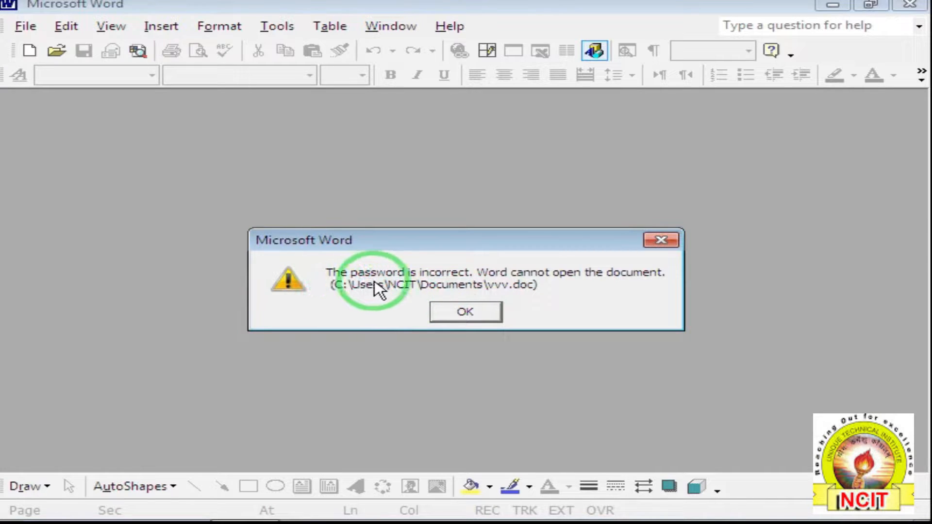
pyautogui.click(462, 311)
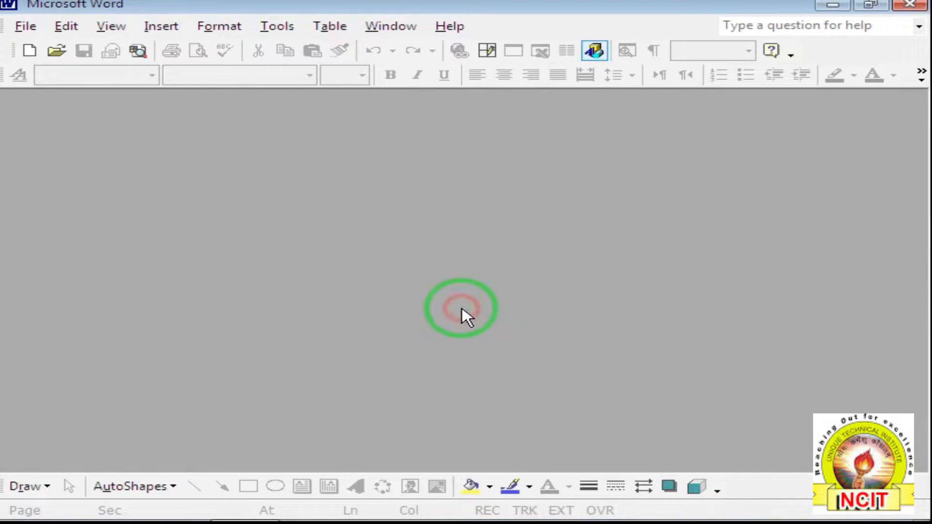
# Reopen vvv.doc from the recent files list and open it with the correct password.
pyautogui.click(26, 29)
pyautogui.click(216, 364)
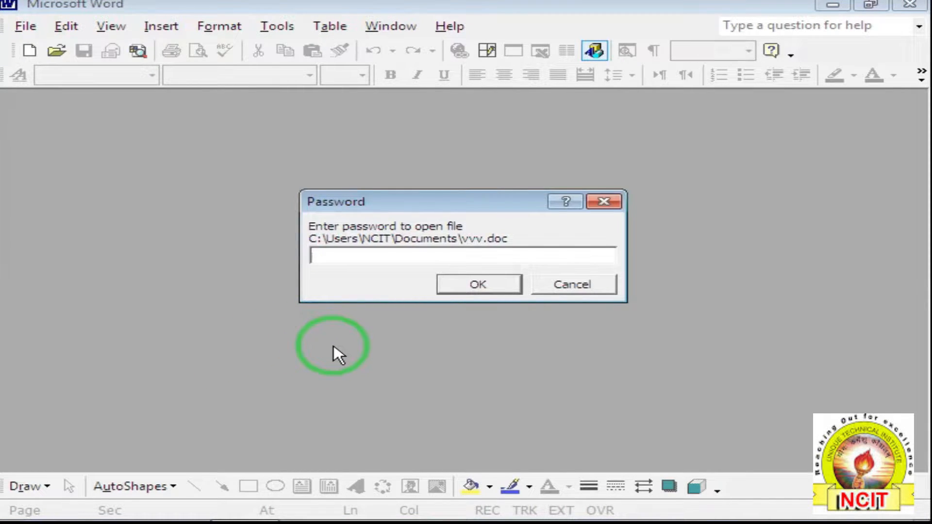
pyautogui.write('123')
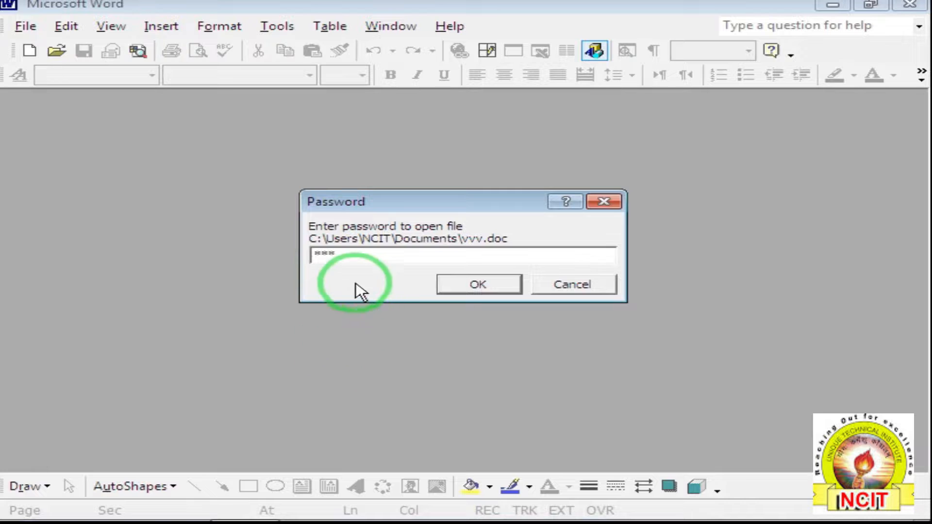
pyautogui.click(458, 284)
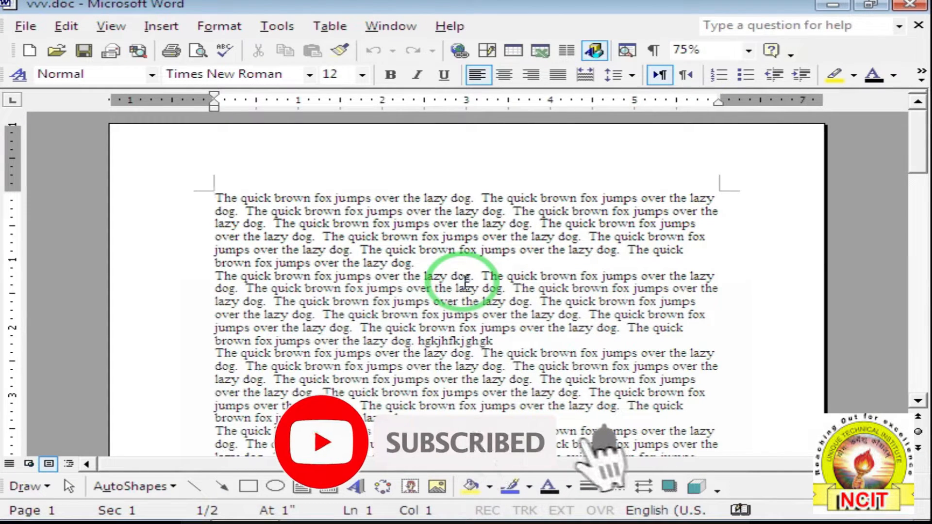
pyautogui.click(276, 27)
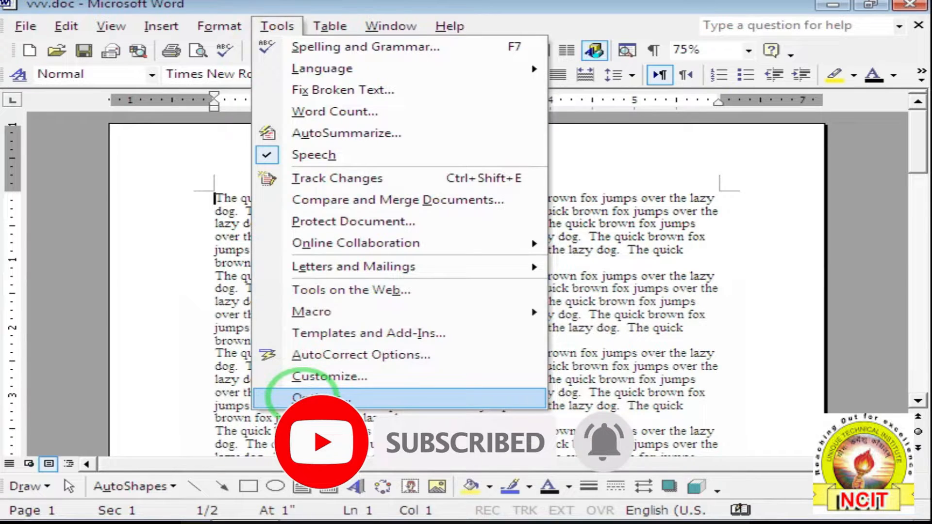
# In the Save options, edit the AutoRecover interval and turn off embedding smart tags.
pyautogui.click(304, 397)
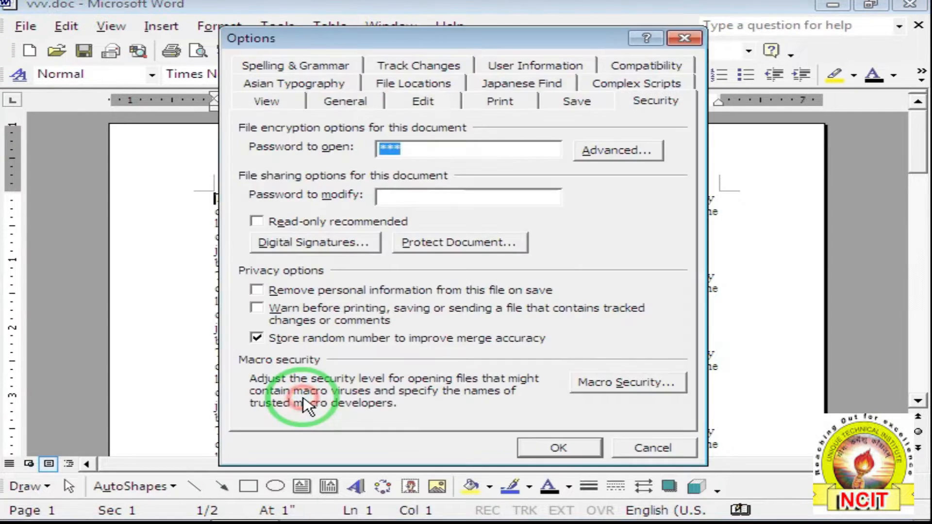
pyautogui.click(577, 103)
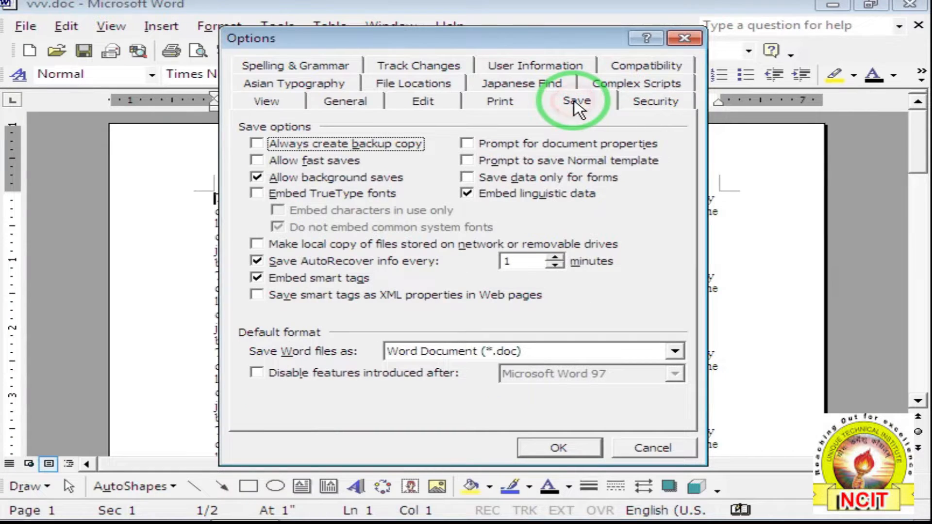
pyautogui.click(528, 265)
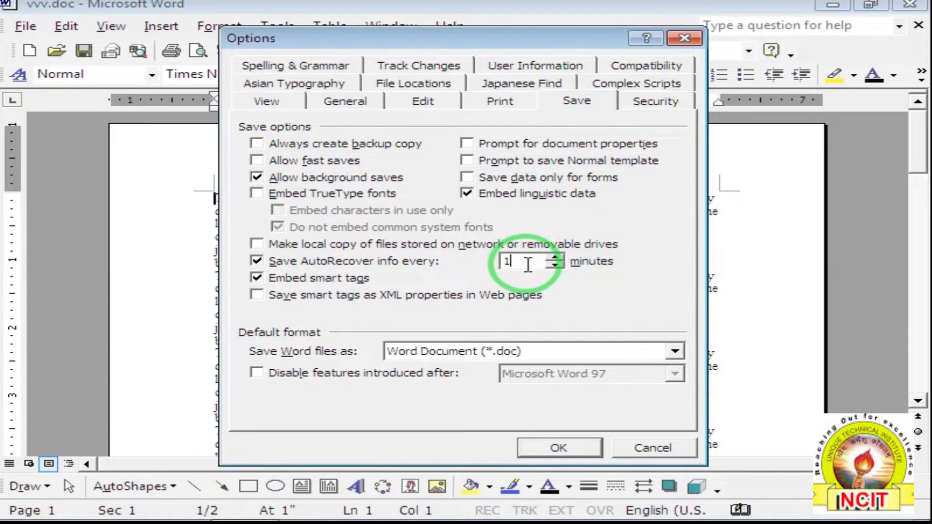
pyautogui.write('0')
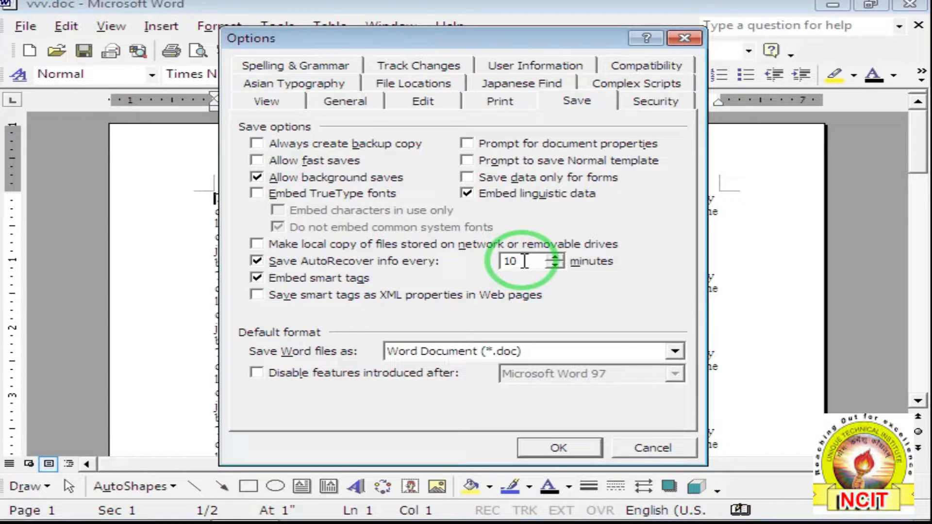
pyautogui.moveTo(524, 261); pyautogui.dragTo(492, 264)
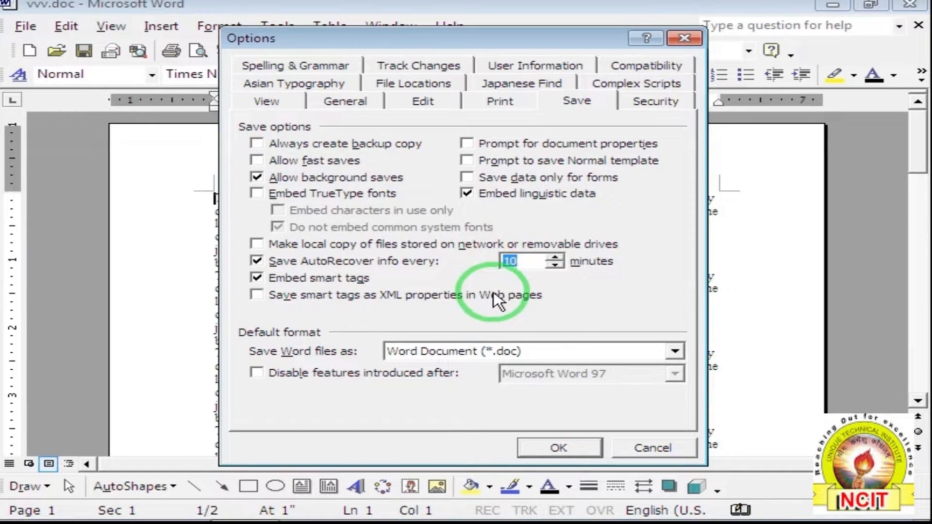
pyautogui.write('1')
pyautogui.click(554, 283)
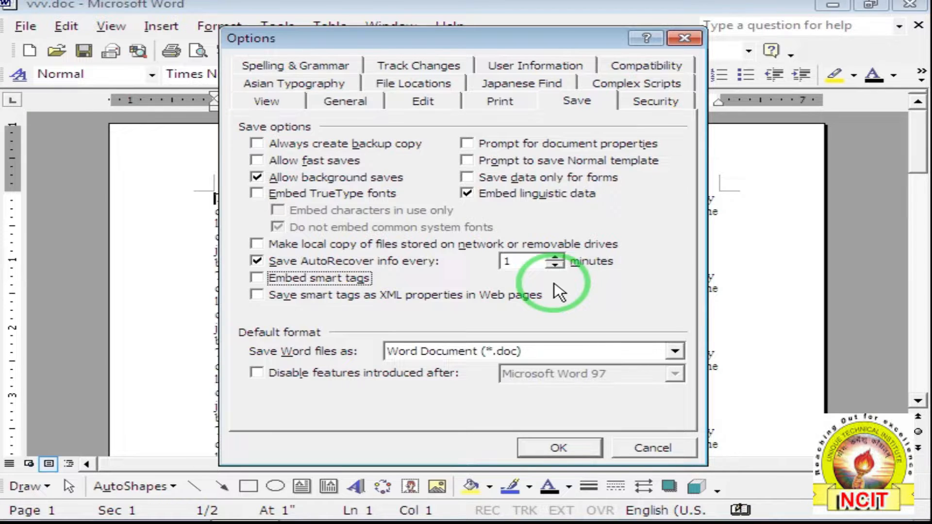
pyautogui.click(534, 261)
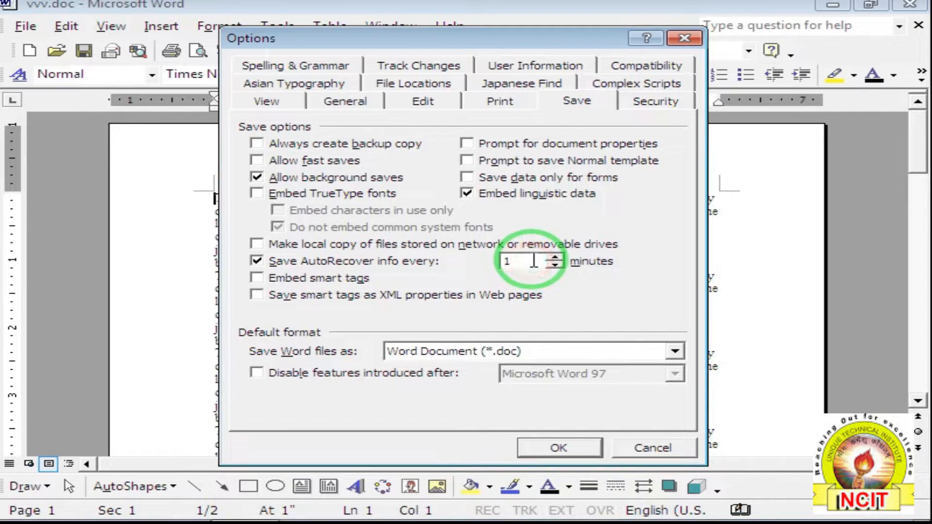
# Review the Print, Edit, General and View options, then close Options with OK.
pyautogui.click(495, 104)
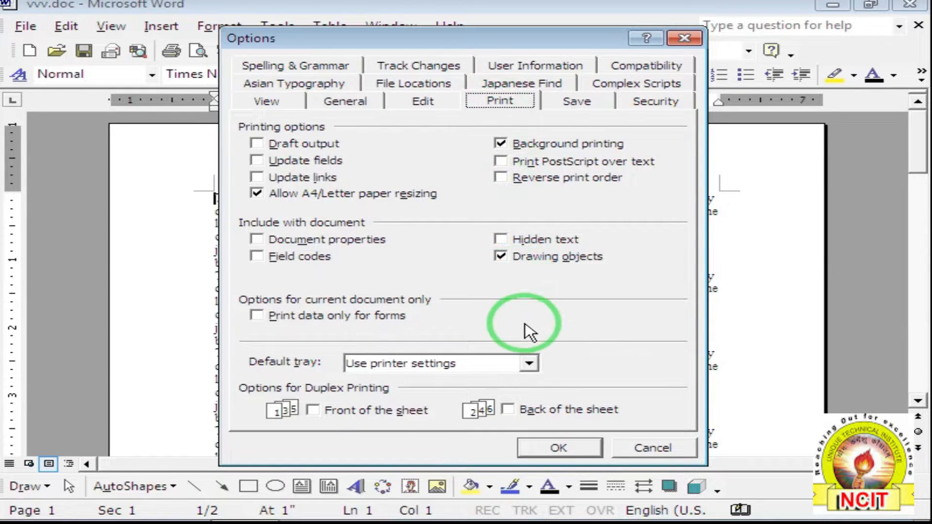
pyautogui.click(421, 103)
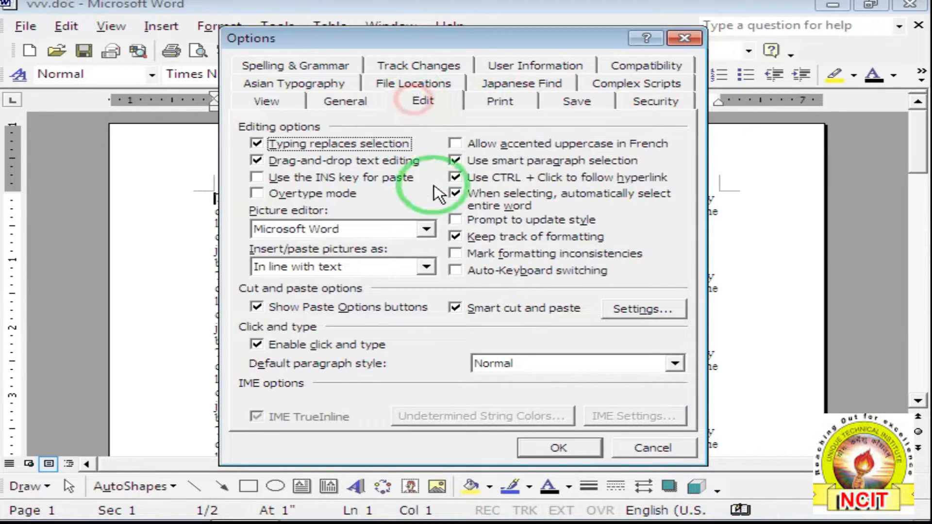
pyautogui.click(335, 112)
pyautogui.click(296, 103)
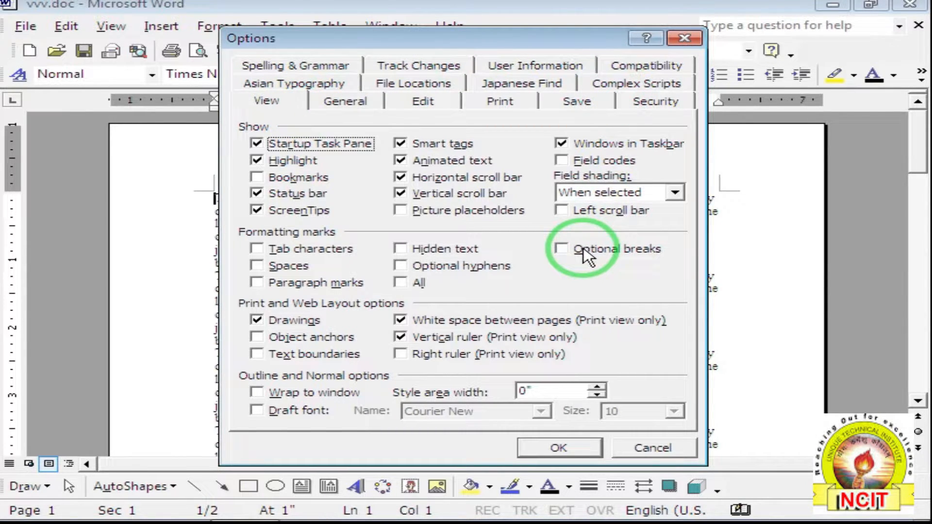
pyautogui.click(563, 449)
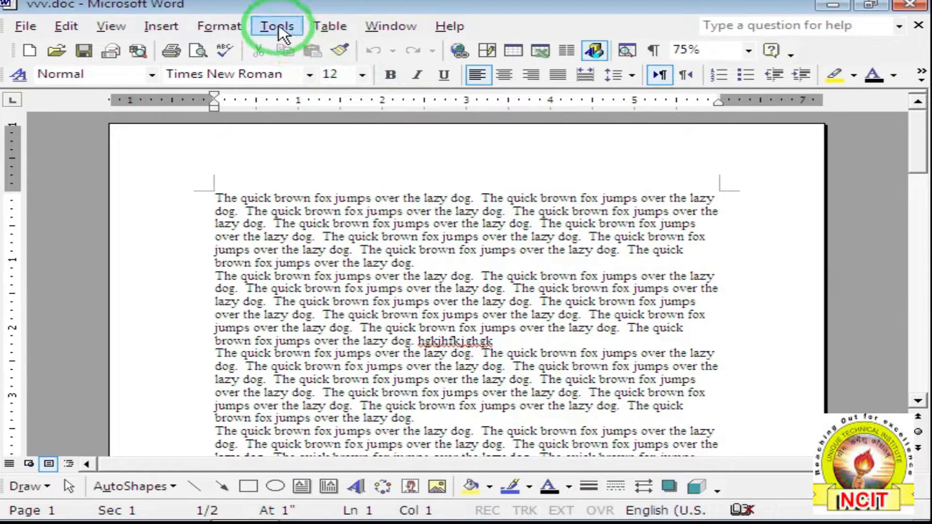
# Open Customize, dismiss the Office Assistant warning, browse Commands and Options, ending on Toolbars.
pyautogui.click(279, 29)
pyautogui.moveTo(330, 26)
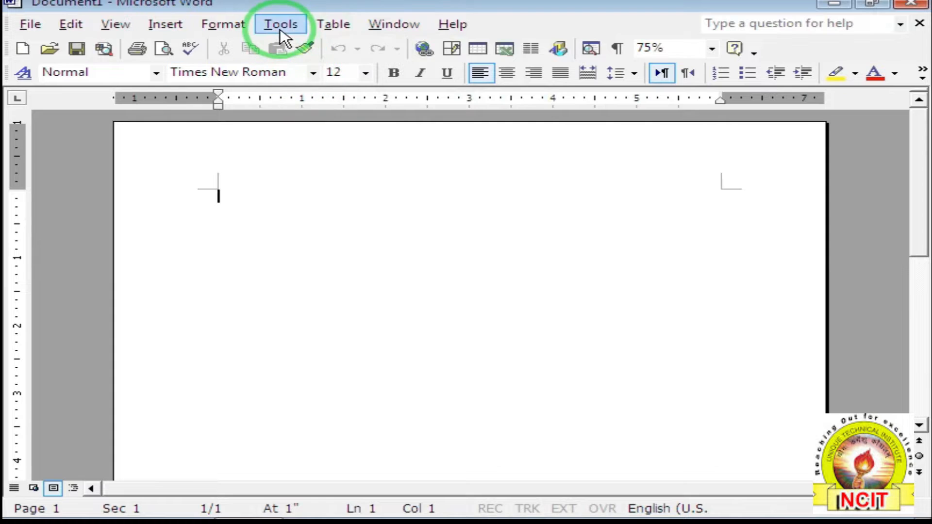
pyautogui.click(279, 25)
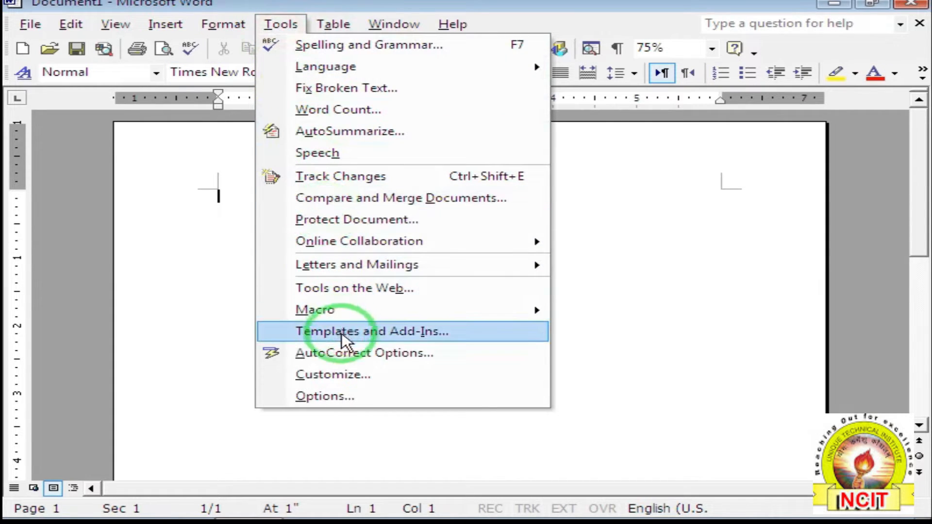
pyautogui.click(342, 375)
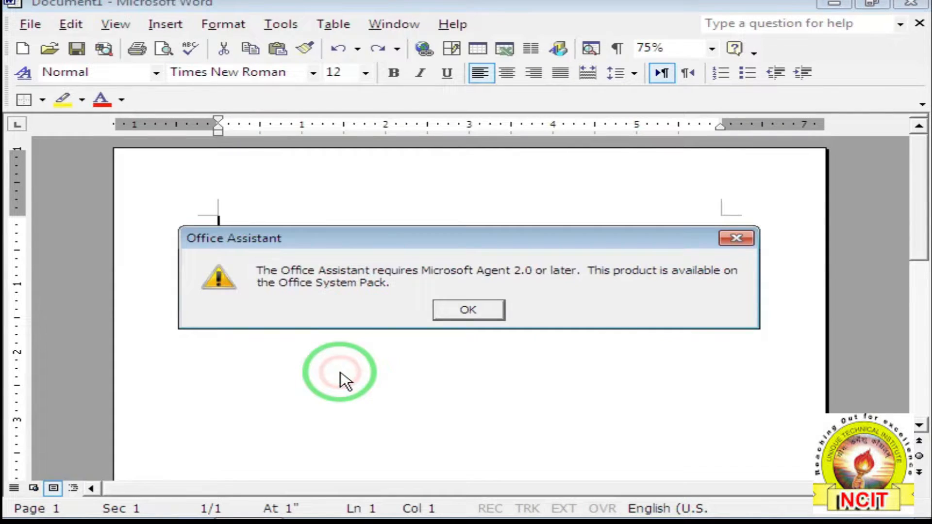
pyautogui.click(435, 315)
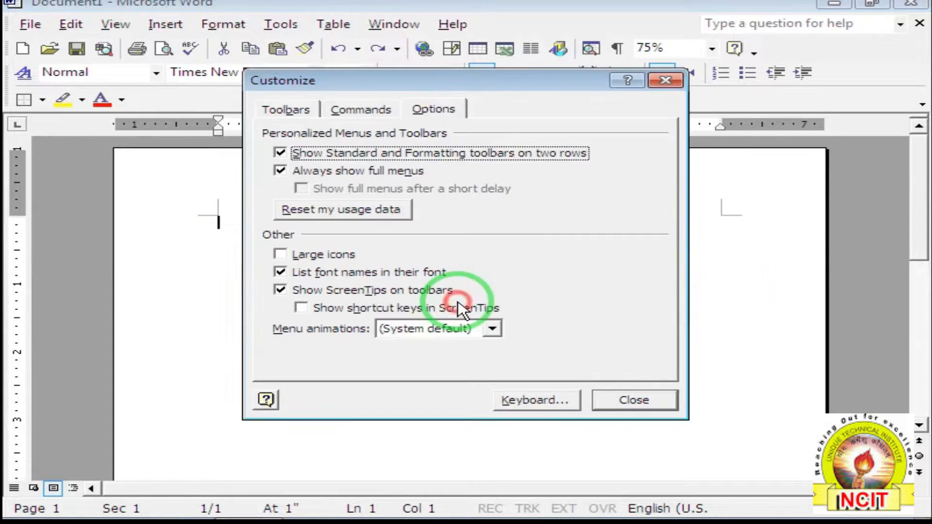
pyautogui.click(293, 111)
pyautogui.click(347, 111)
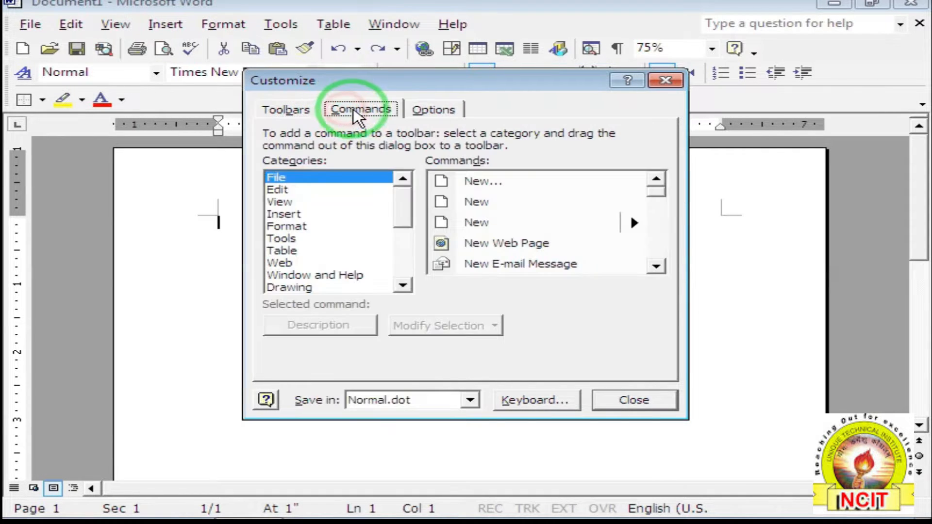
pyautogui.click(418, 107)
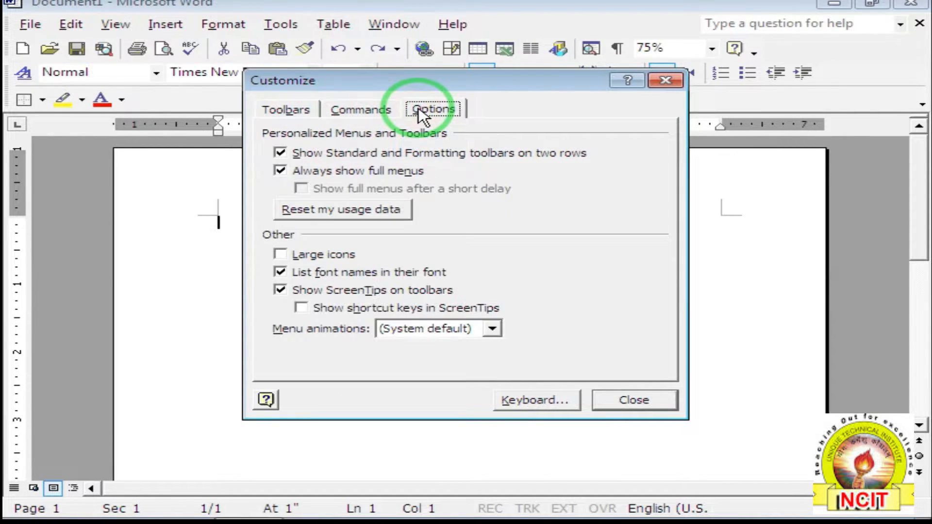
pyautogui.click(294, 110)
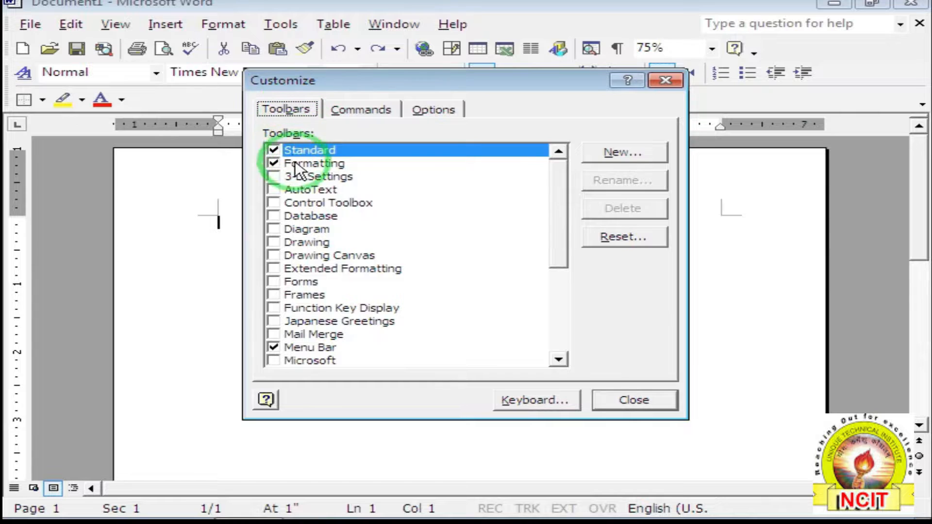
pyautogui.click(274, 176)
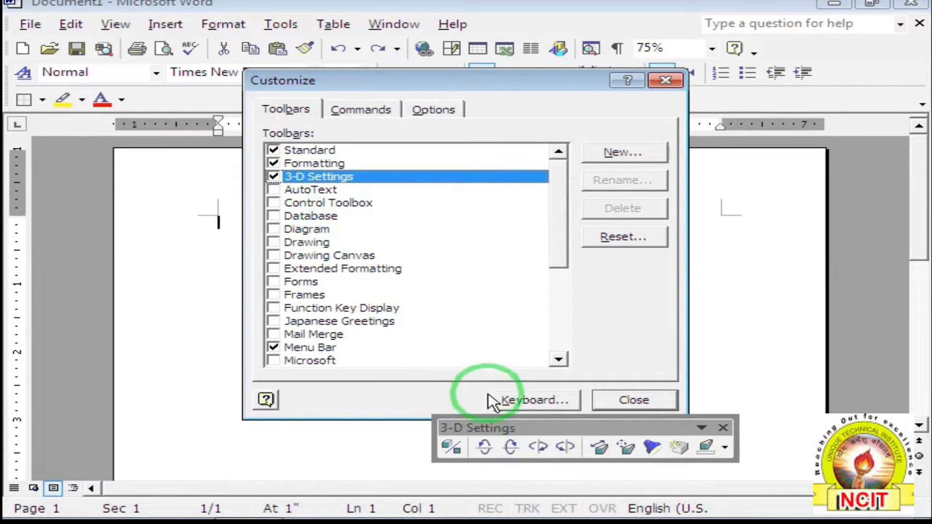
pyautogui.click(273, 189)
pyautogui.click(273, 202)
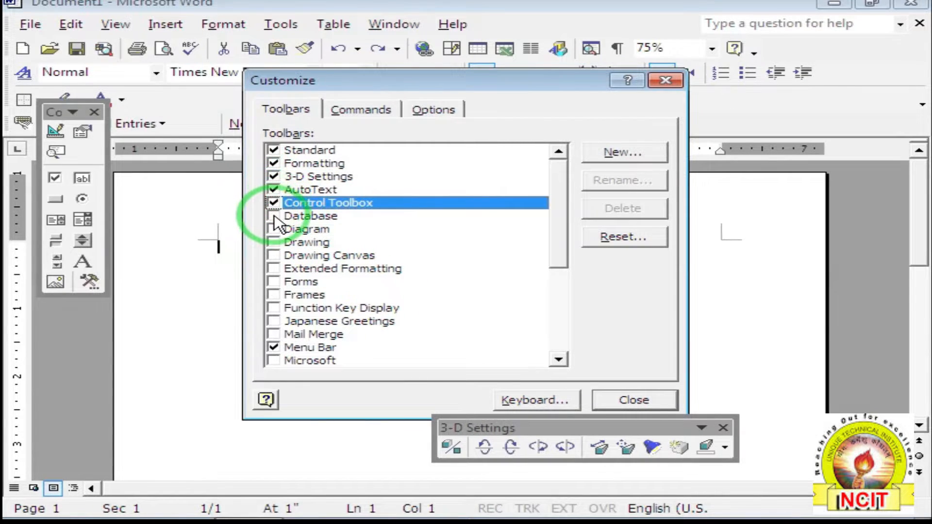
pyautogui.click(274, 216)
pyautogui.click(273, 228)
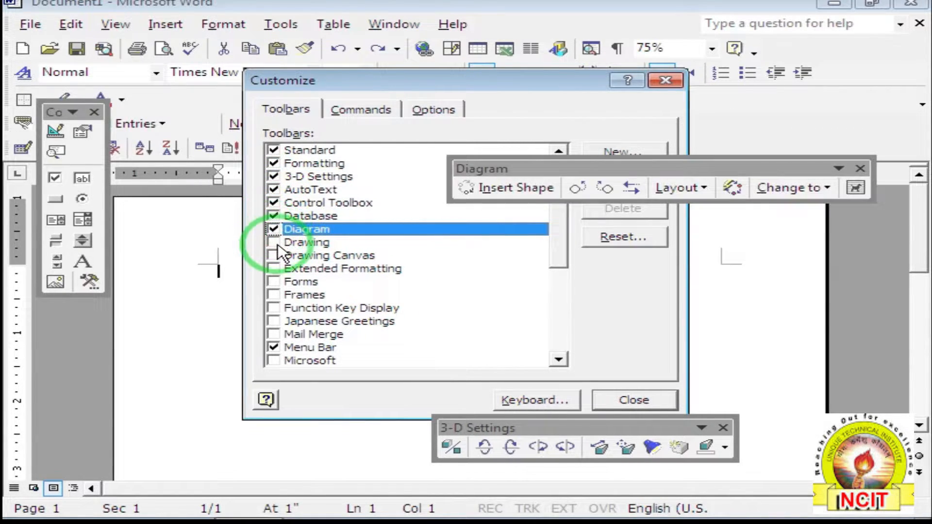
pyautogui.click(274, 242)
pyautogui.click(274, 255)
pyautogui.click(274, 268)
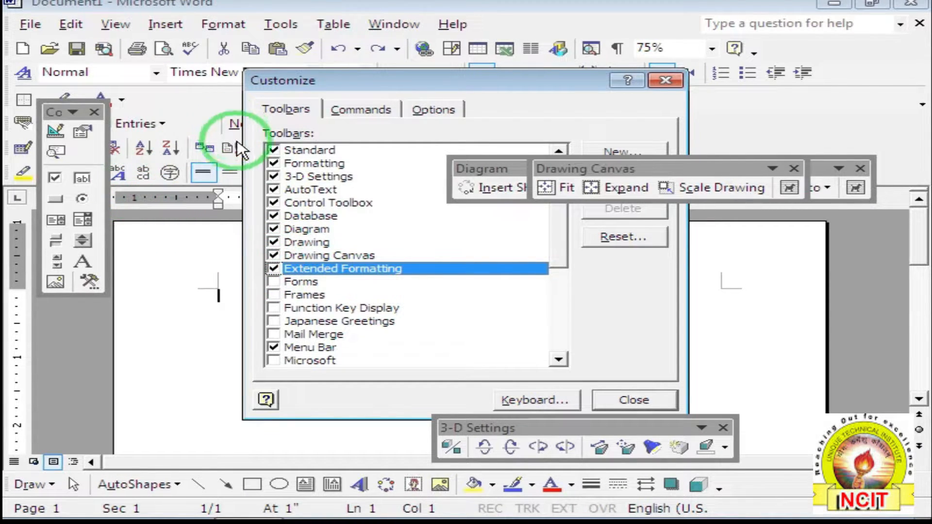
pyautogui.click(274, 268)
pyautogui.click(273, 255)
pyautogui.click(273, 242)
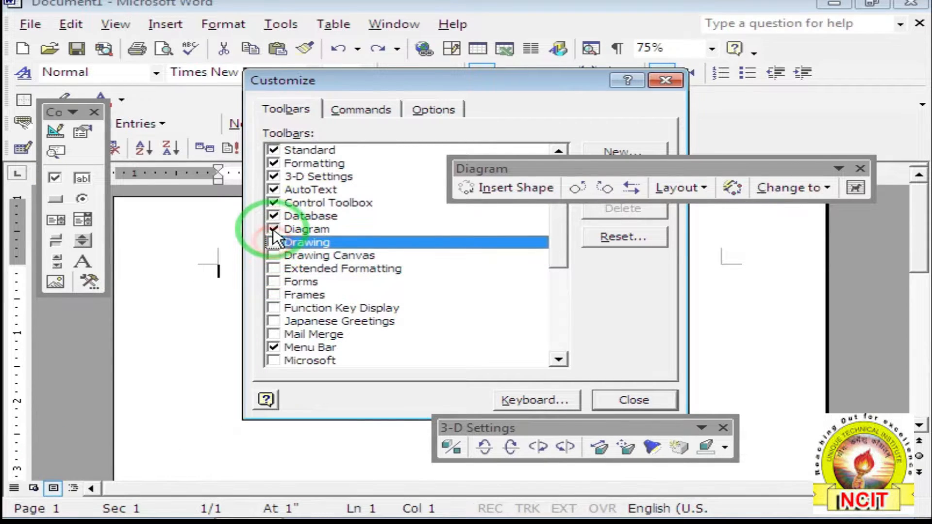
pyautogui.click(273, 229)
pyautogui.click(273, 215)
pyautogui.click(273, 203)
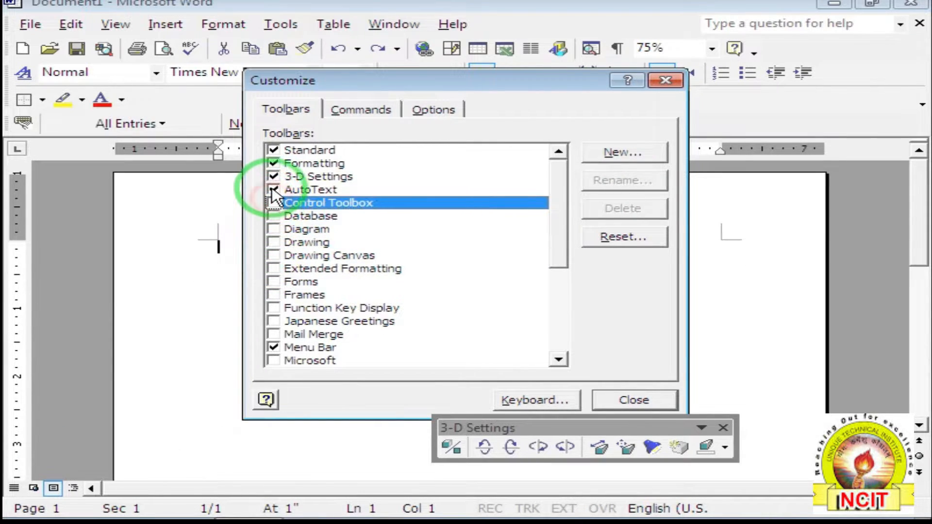
pyautogui.click(274, 190)
pyautogui.click(274, 176)
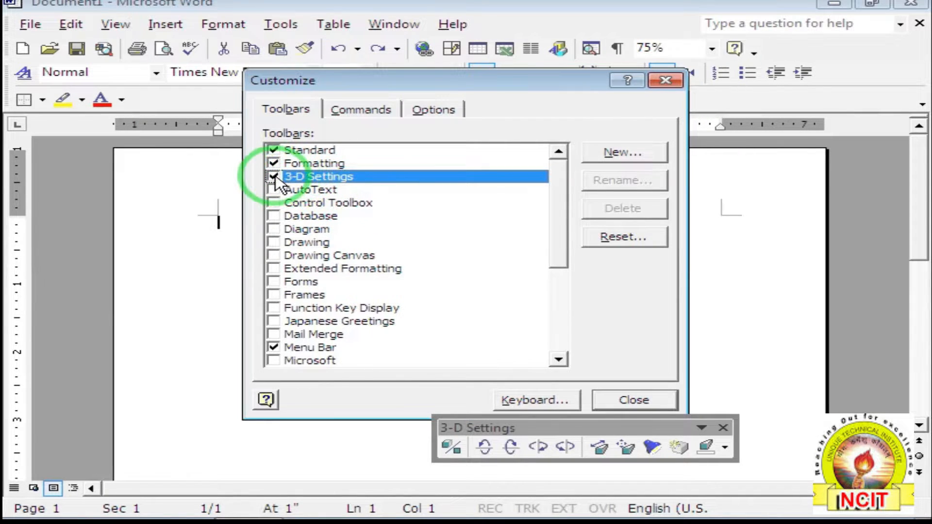
pyautogui.click(274, 177)
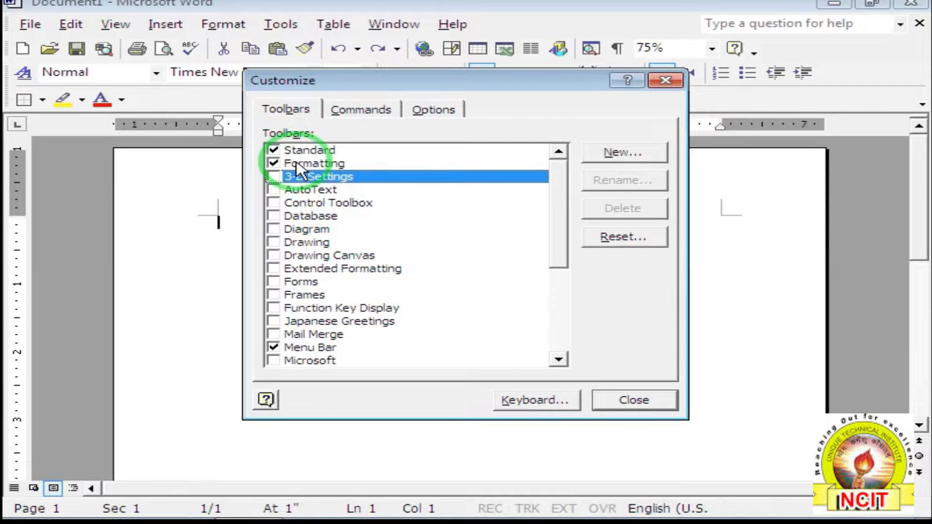
pyautogui.click(285, 204)
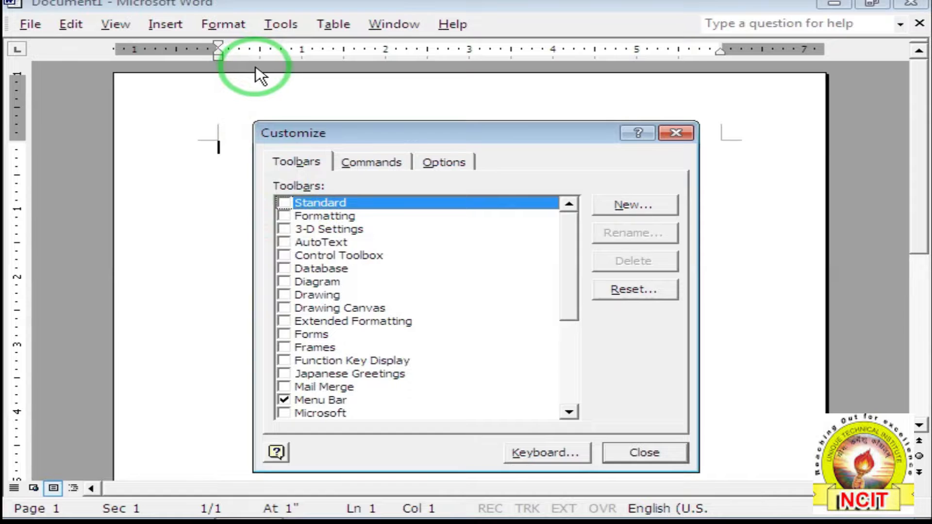
pyautogui.click(284, 202)
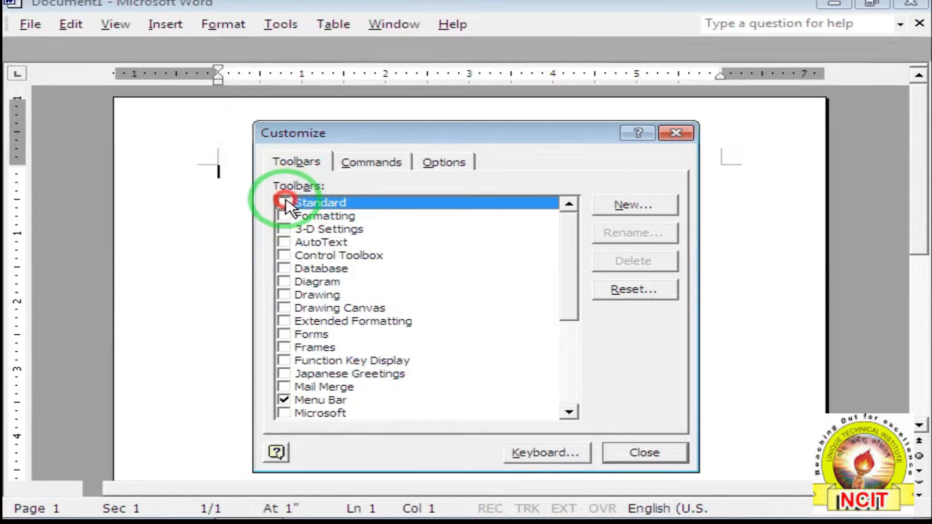
pyautogui.click(284, 216)
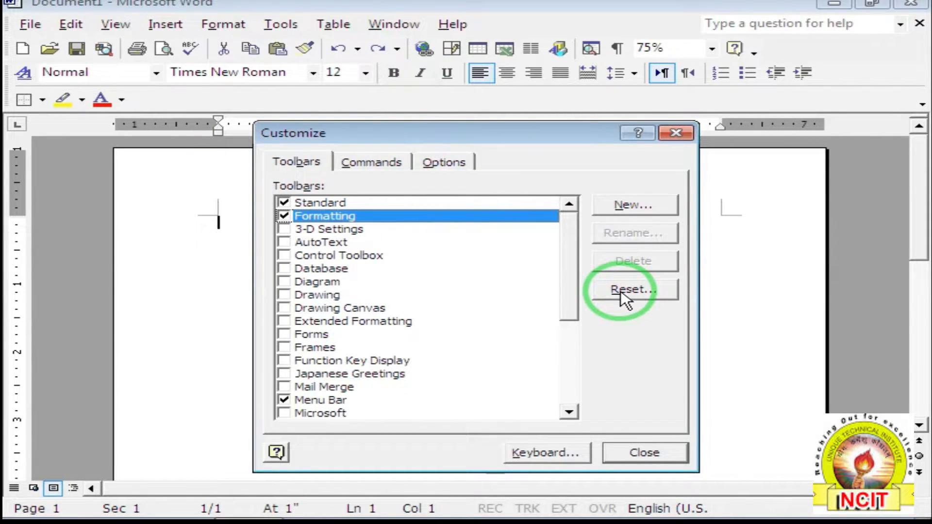
pyautogui.click(613, 208)
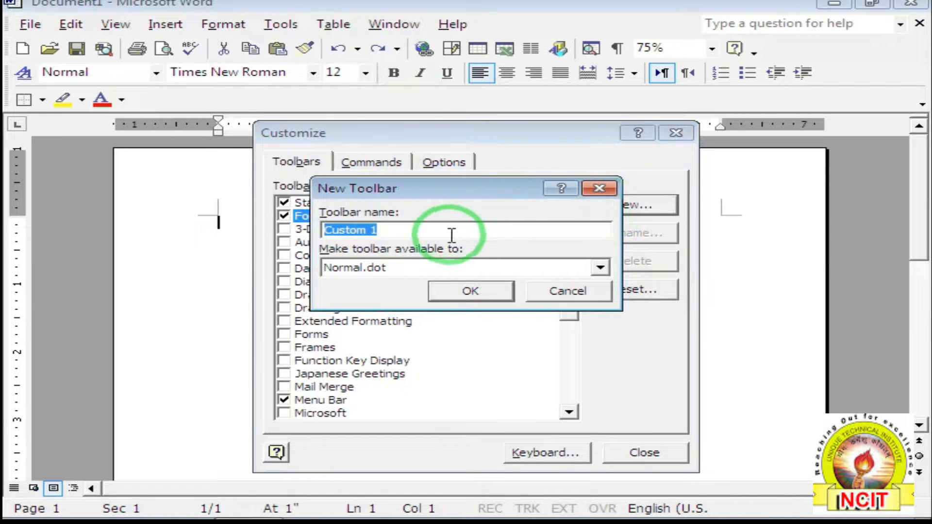
pyautogui.click(563, 290)
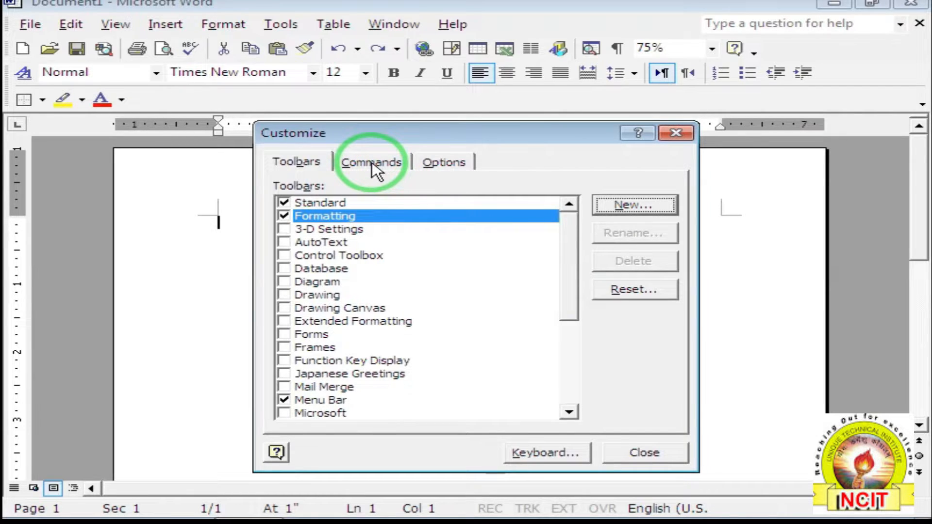
# In the Commands tab, browse the Edit, View and Insert categories, then select File.
pyautogui.click(372, 162)
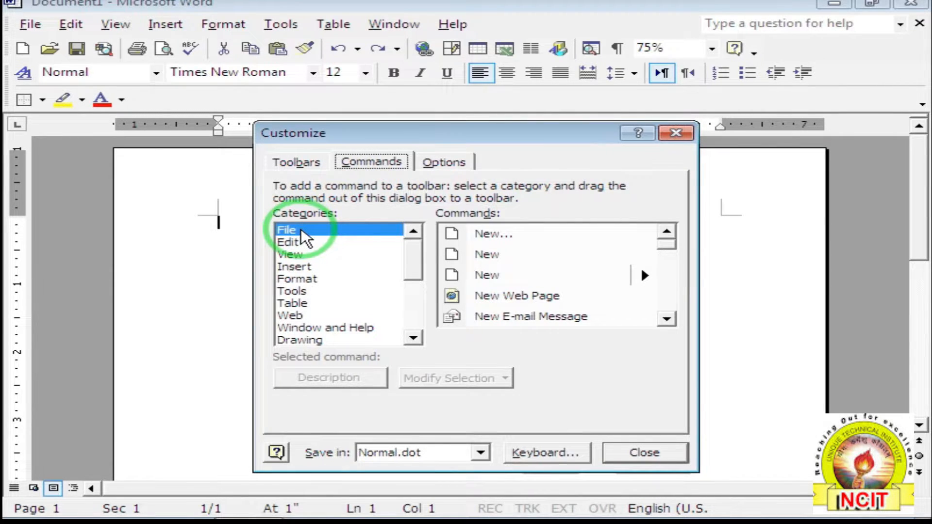
pyautogui.click(302, 241)
pyautogui.click(302, 254)
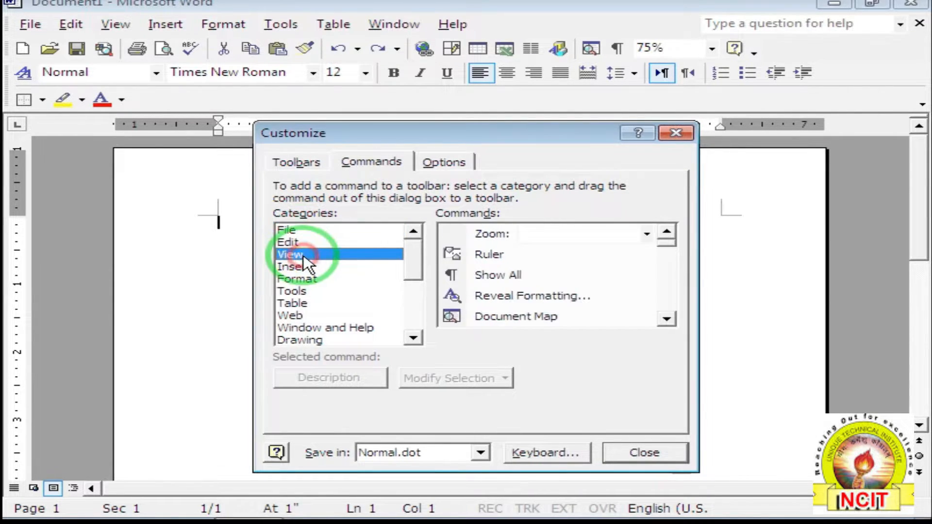
pyautogui.click(305, 267)
pyautogui.click(305, 231)
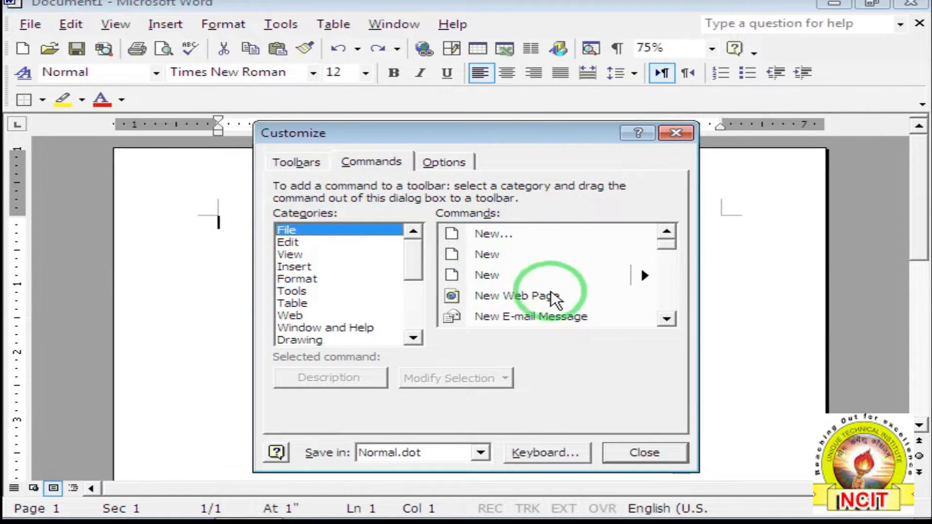
# Scroll the File commands list back up to New Blank Document, Open and Close.
pyautogui.click(666, 319)
pyautogui.click(667, 321)
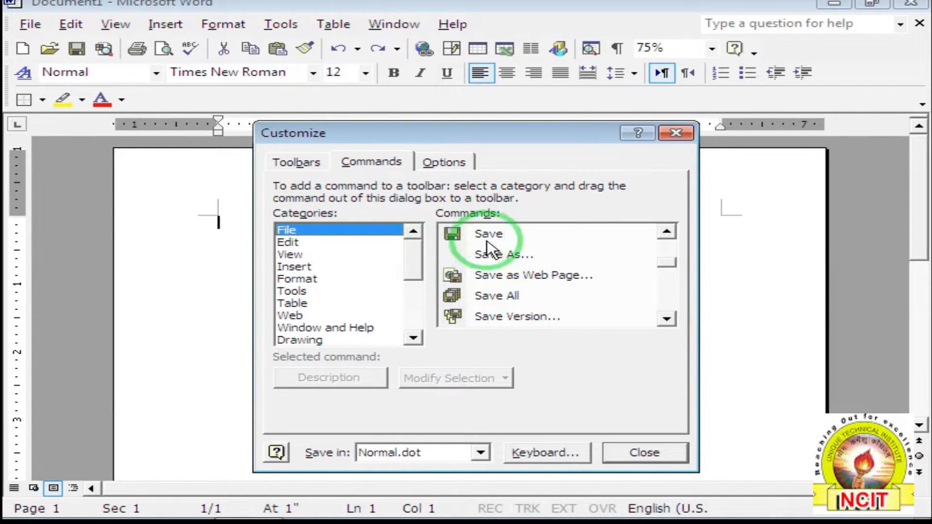
pyautogui.click(667, 232)
pyautogui.click(667, 232)
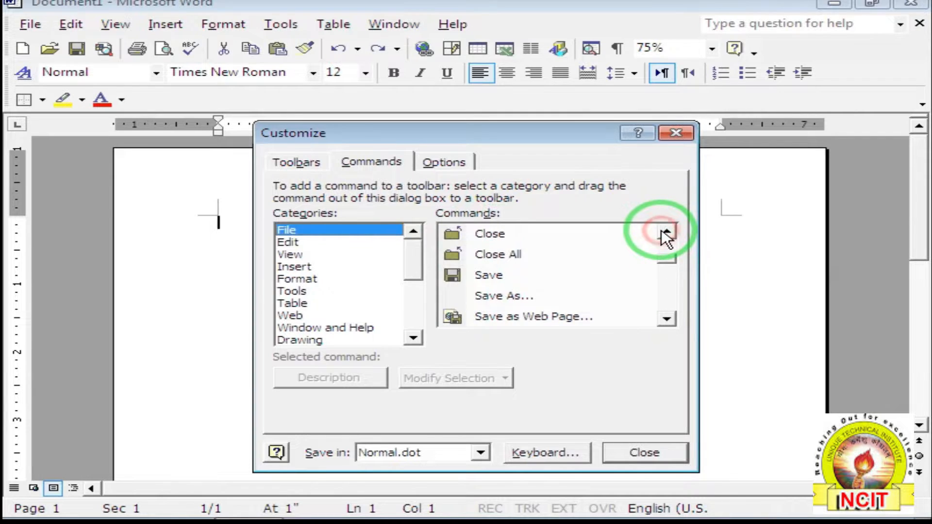
pyautogui.click(667, 233)
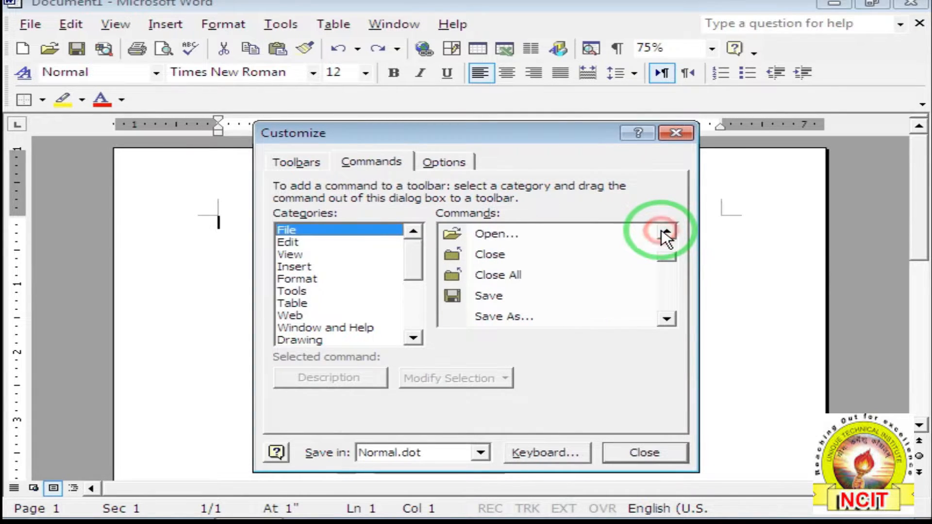
pyautogui.click(667, 232)
pyautogui.click(534, 452)
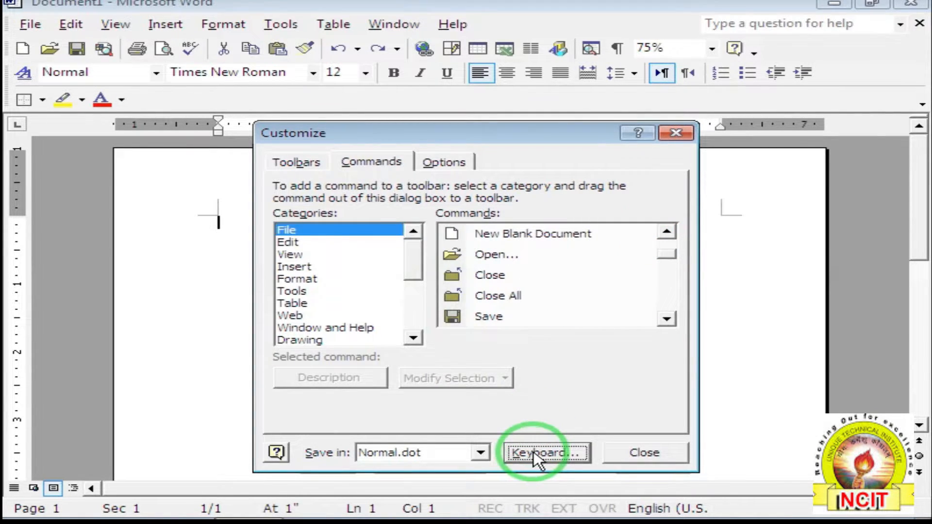
# Inspect FileClose in keyboard customization without assigning a shortcut, close both dialogs, then check File > Close.
pyautogui.click(532, 452)
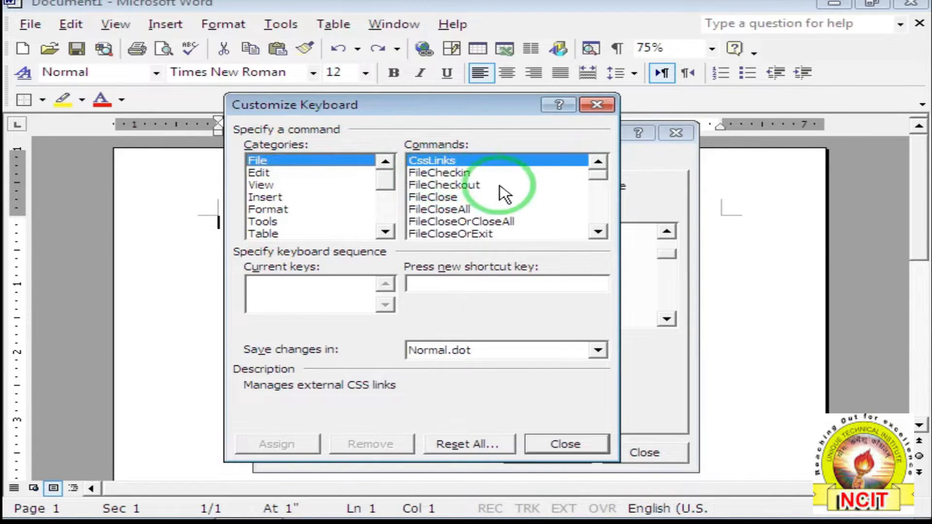
pyautogui.click(440, 197)
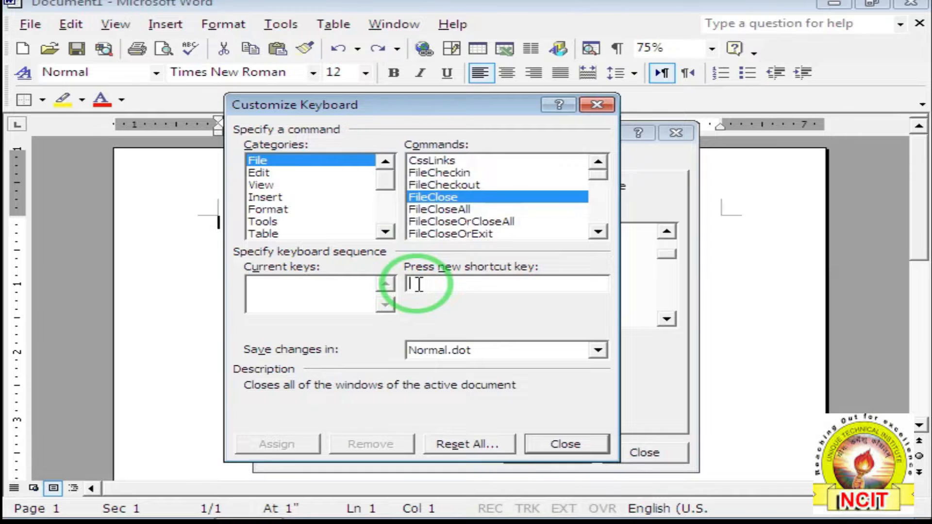
pyautogui.click(556, 441)
pyautogui.click(637, 452)
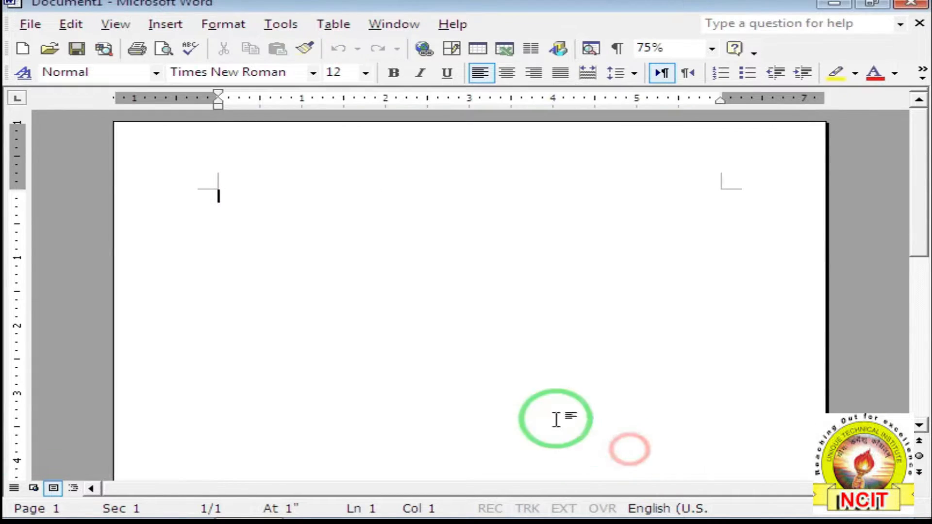
pyautogui.click(30, 25)
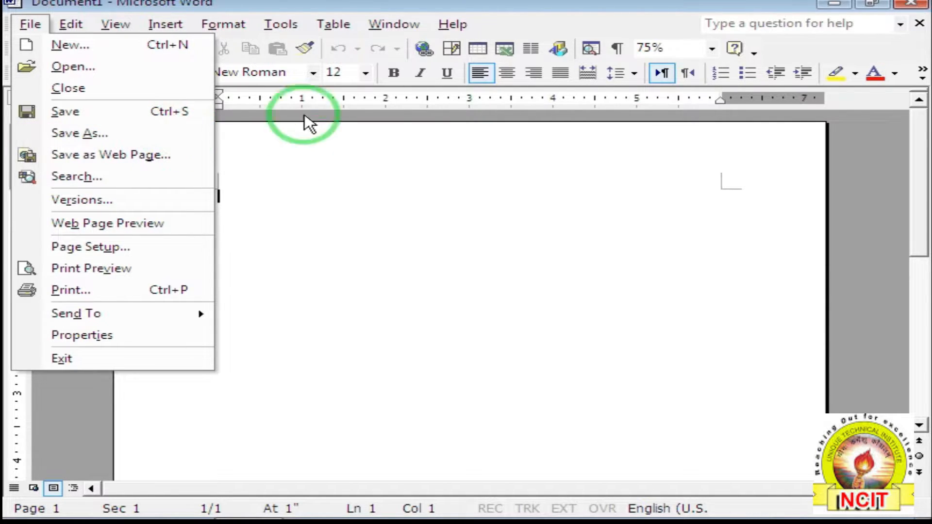
# Assign the shortcut Alt+C to the File > FileClose command in Normal.dot, then close both dialogs.
pyautogui.click(287, 22)
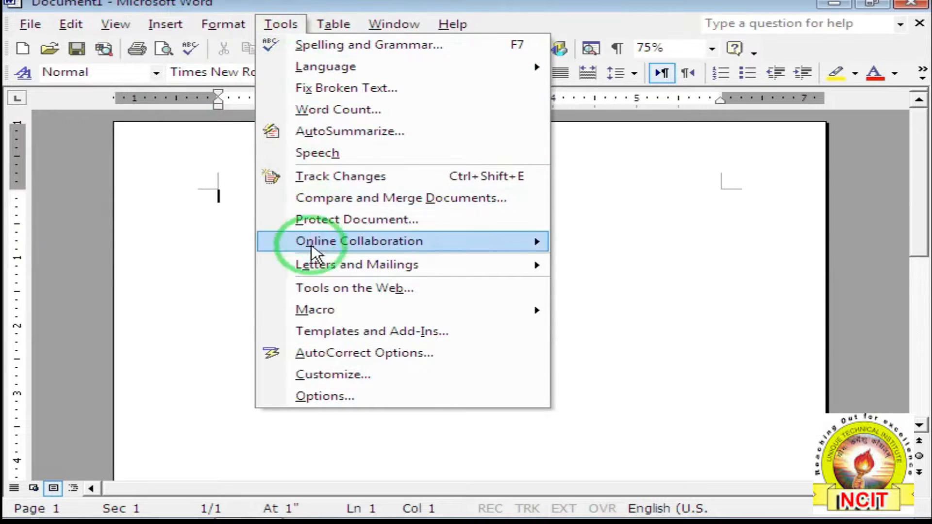
pyautogui.click(331, 374)
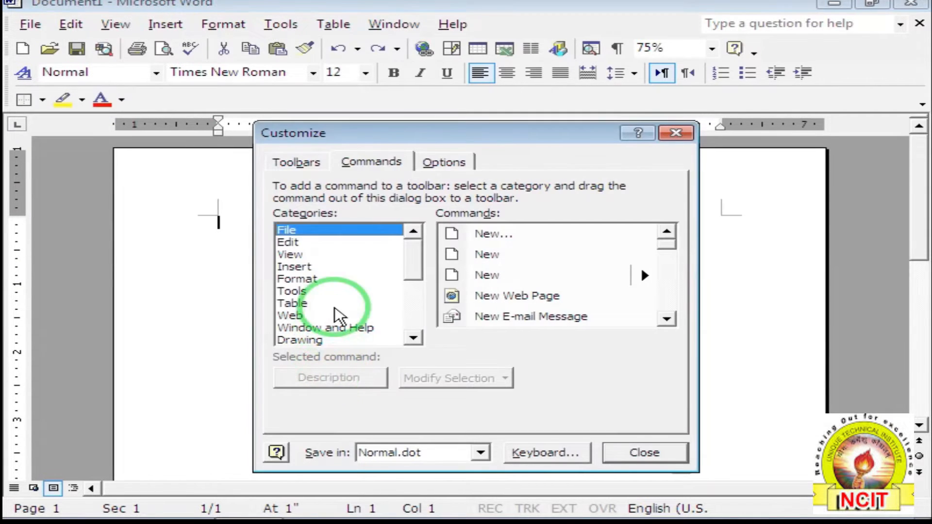
pyautogui.click(357, 164)
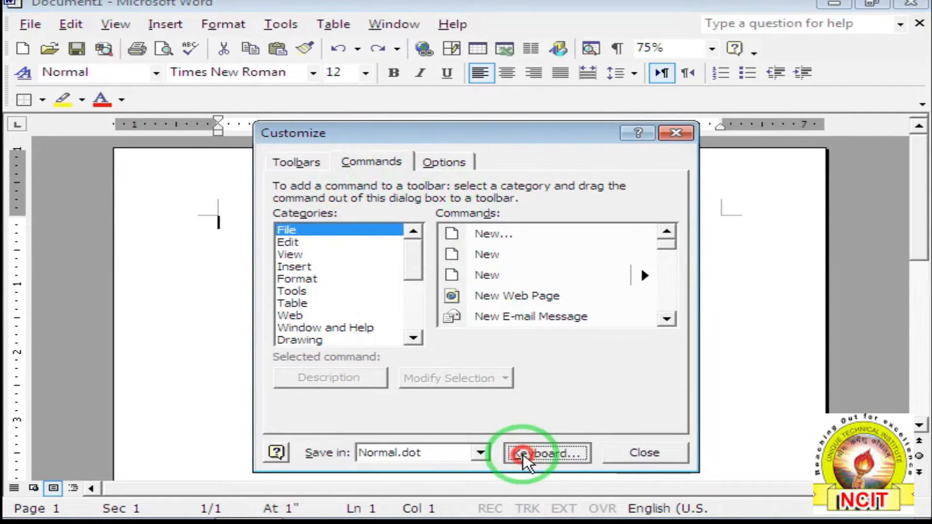
pyautogui.click(522, 454)
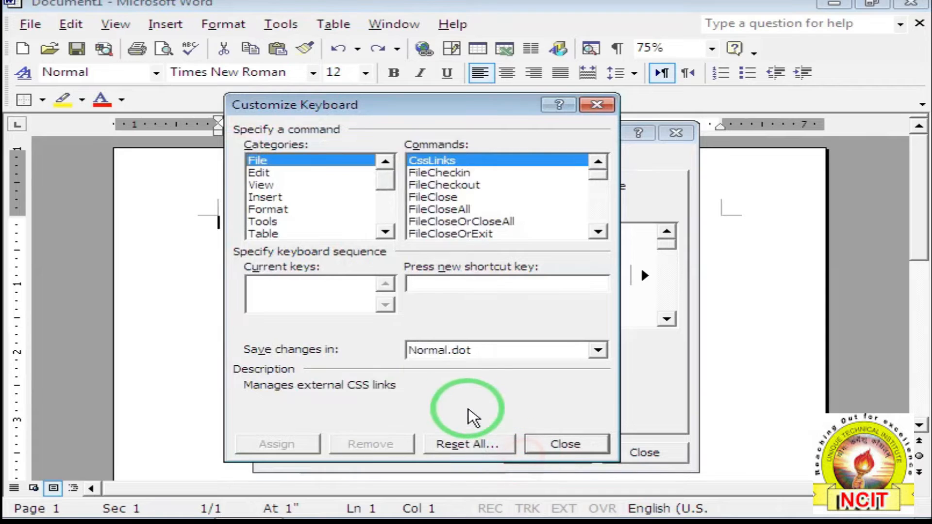
pyautogui.click(434, 198)
pyautogui.click(433, 287)
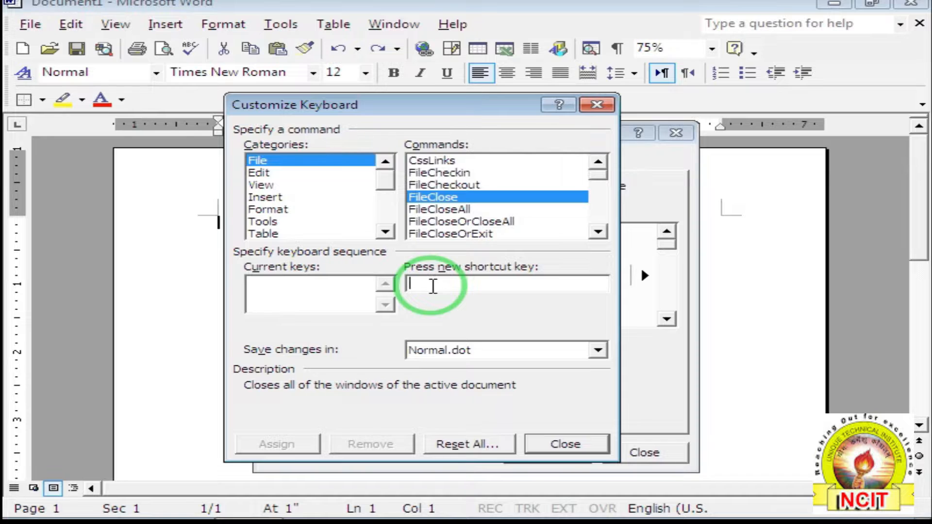
pyautogui.hotkey('alt', 'c')
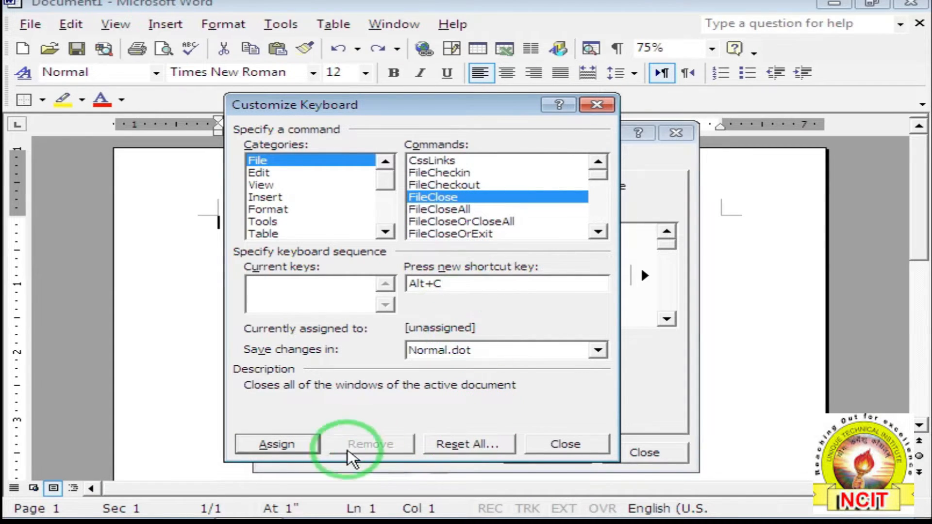
pyautogui.click(289, 444)
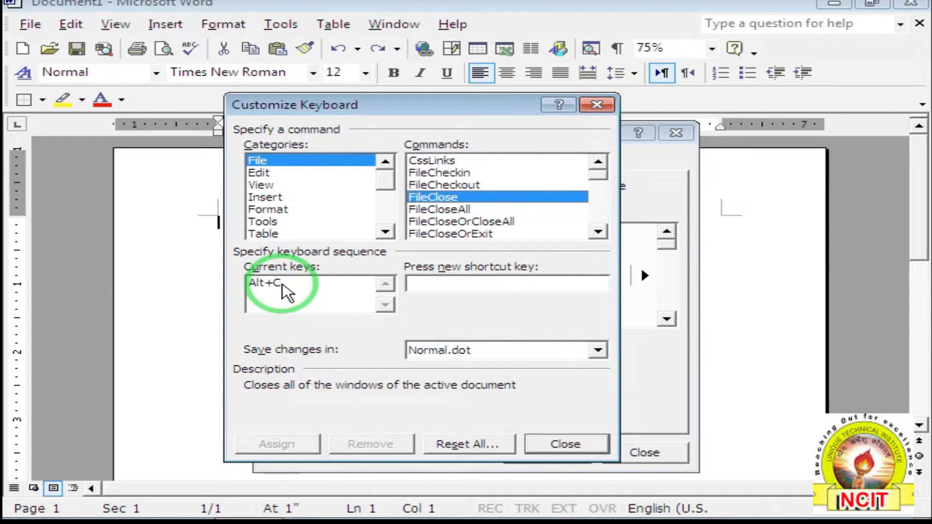
pyautogui.click(565, 445)
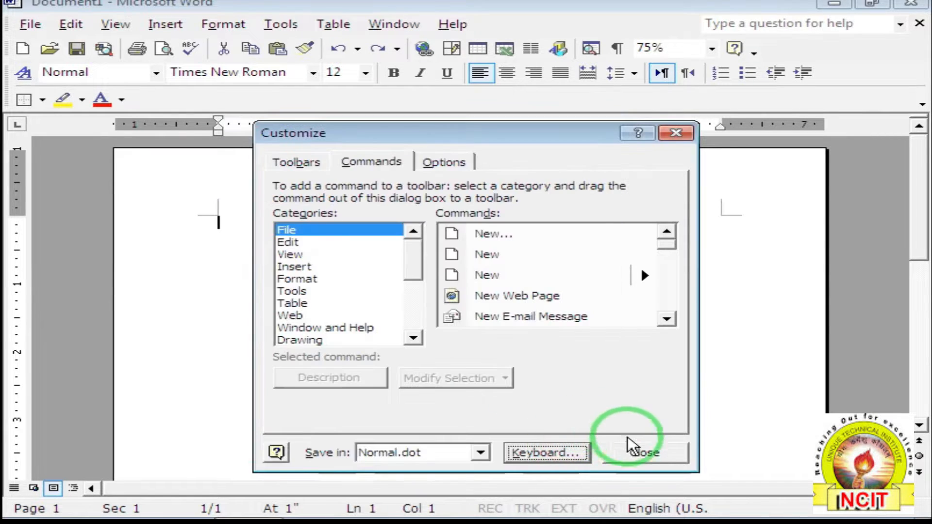
pyautogui.click(643, 453)
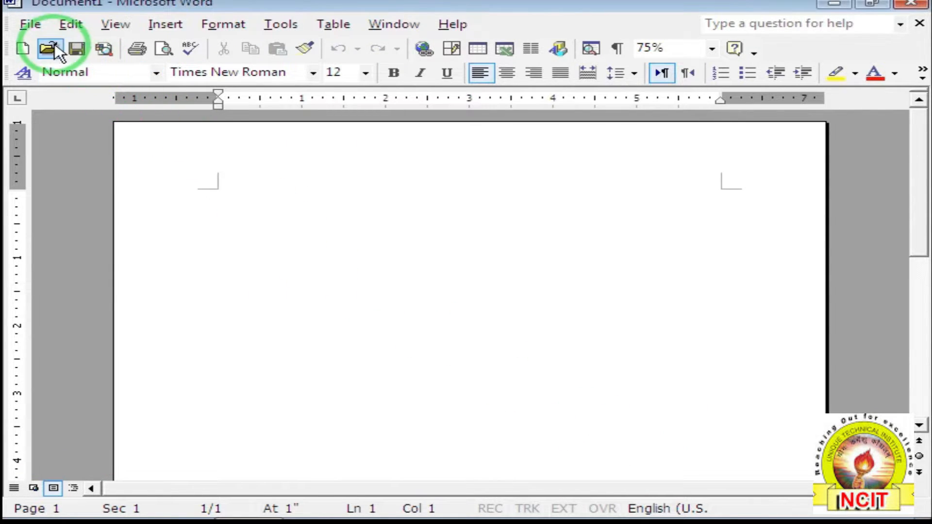
# Confirm File > Close now shows Alt+C, then scroll the Keyboard command list toward FileOpen.
pyautogui.click(30, 24)
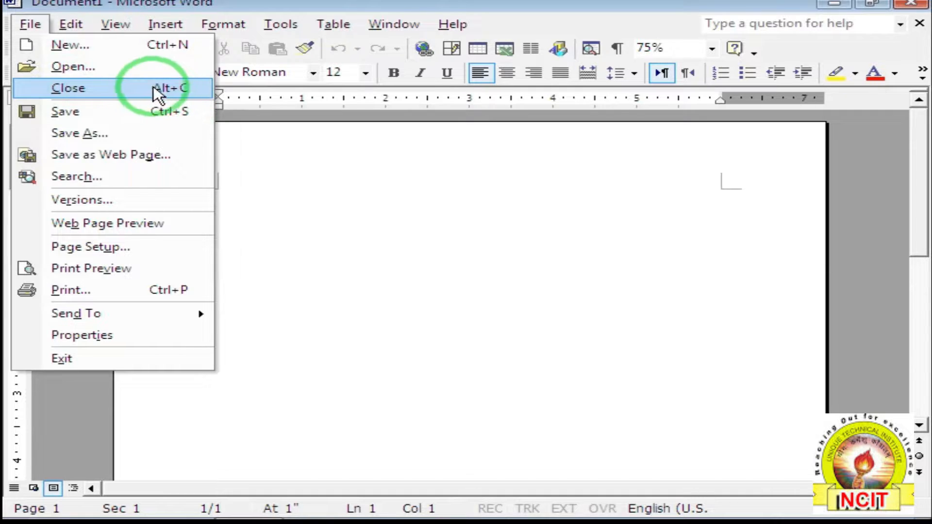
pyautogui.click(314, 174)
pyautogui.click(300, 28)
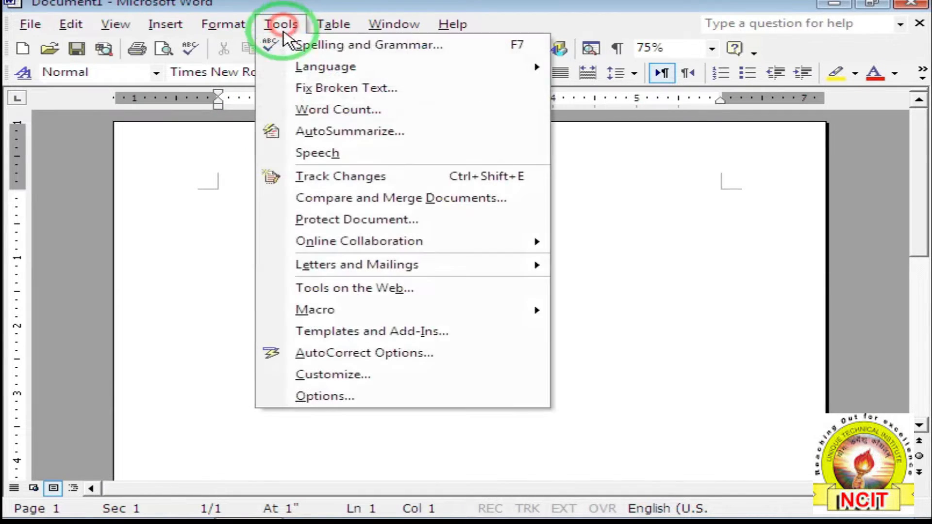
pyautogui.click(321, 383)
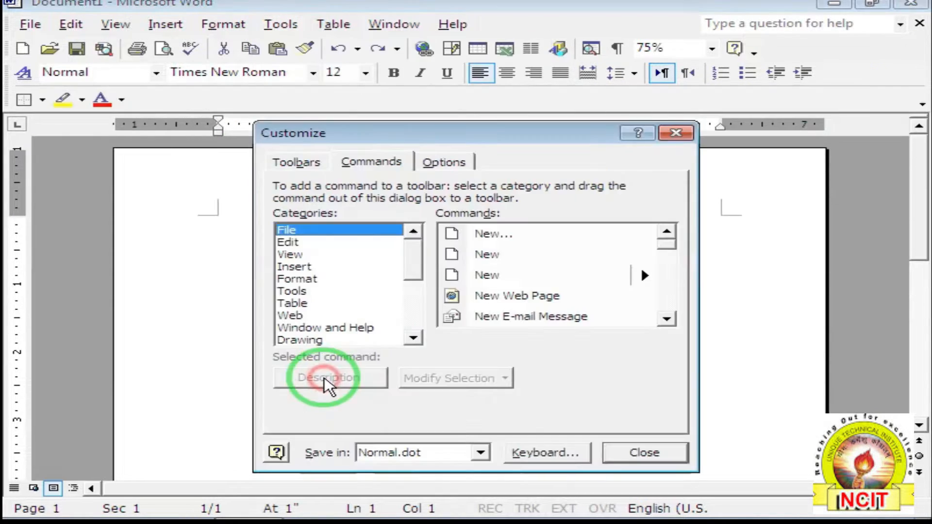
pyautogui.click(553, 454)
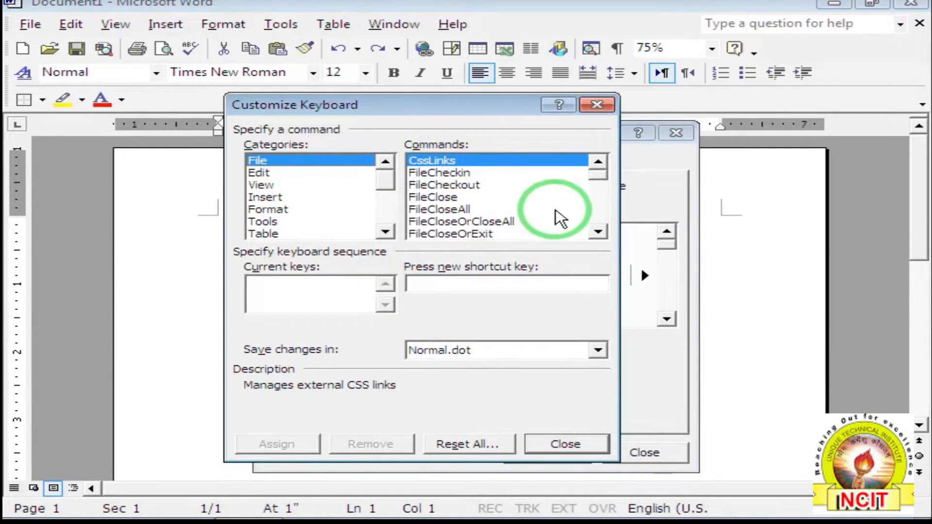
pyautogui.click(598, 233)
pyautogui.click(598, 233)
pyautogui.click(599, 233)
pyautogui.click(598, 232)
pyautogui.click(598, 233)
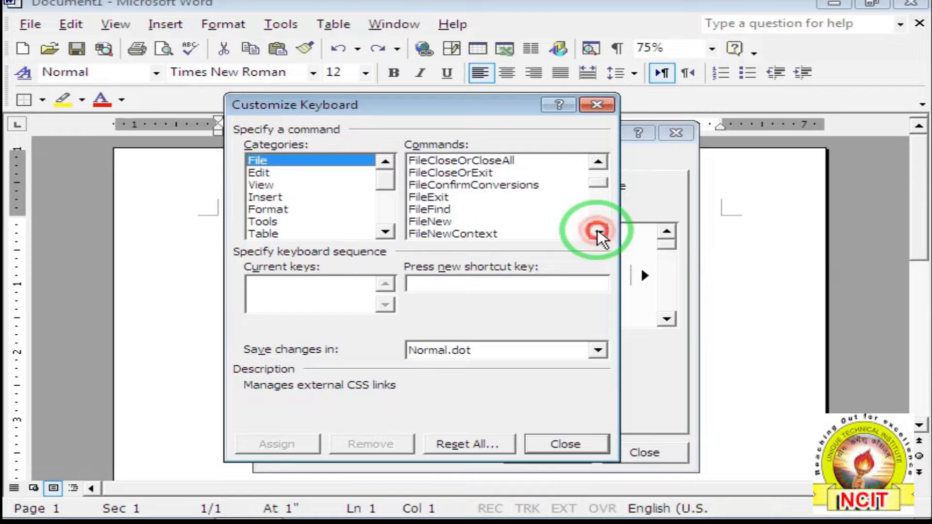
pyautogui.click(598, 232)
pyautogui.click(598, 232)
# Assign Ctrl+O to the FileOpen command and close both customization dialogs.
pyautogui.click(432, 224)
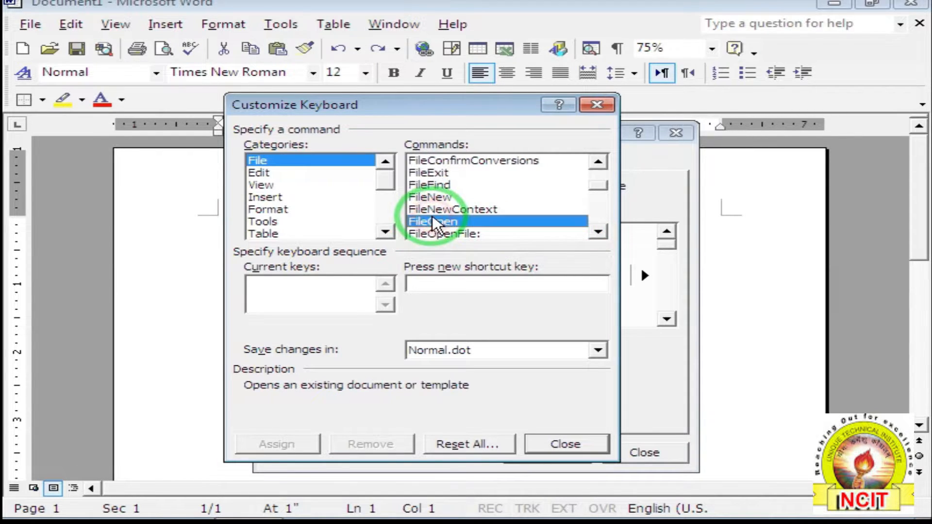
pyautogui.click(427, 283)
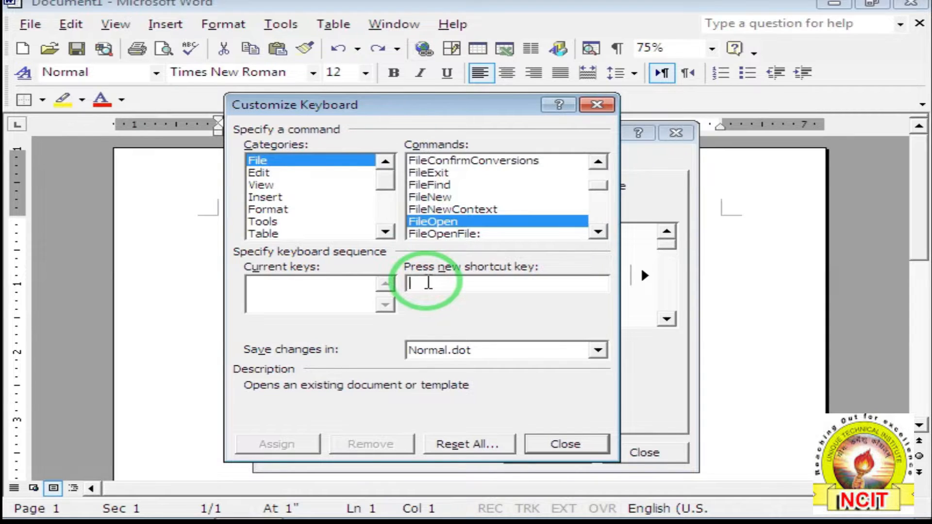
pyautogui.hotkey('ctrl', 'o')
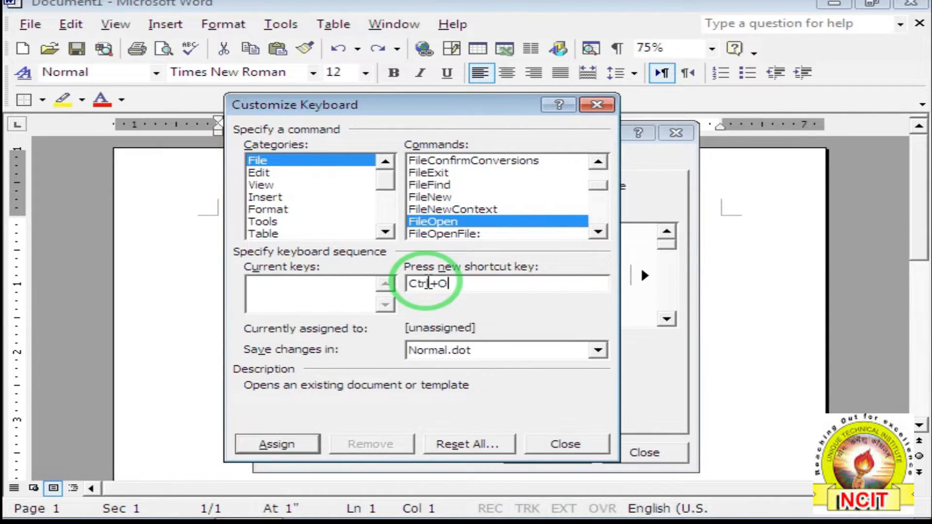
pyautogui.click(270, 444)
pyautogui.click(543, 446)
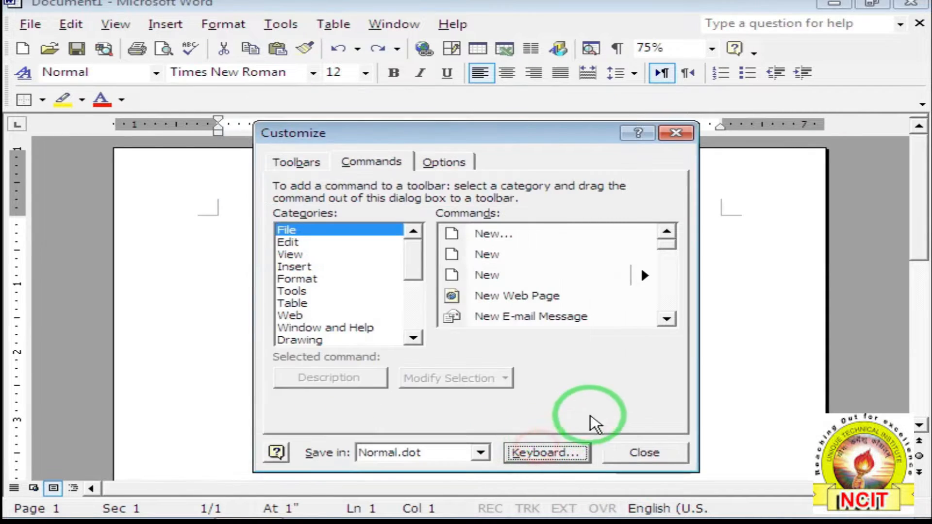
pyautogui.click(645, 452)
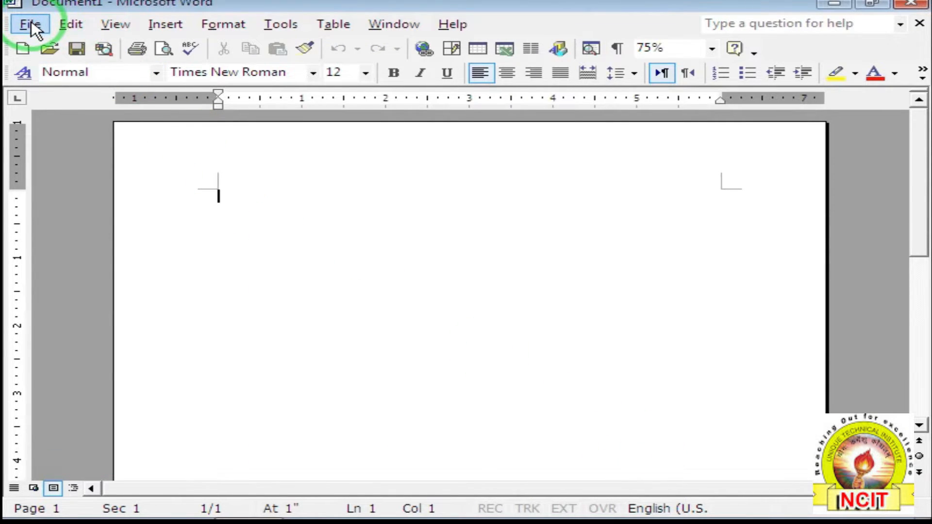
# Check that File > Open now lists Ctrl+O, then reopen Tools > Customize.
pyautogui.click(30, 24)
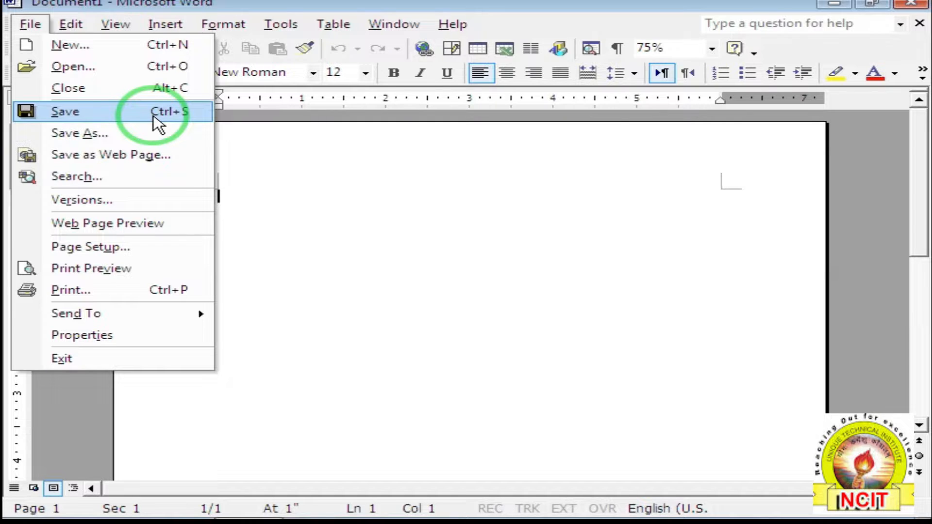
pyautogui.click(325, 197)
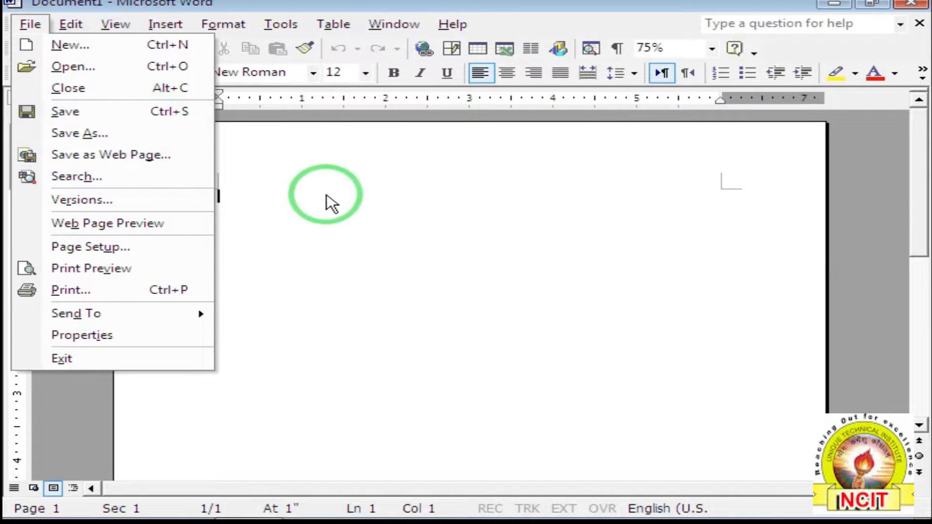
pyautogui.click(280, 25)
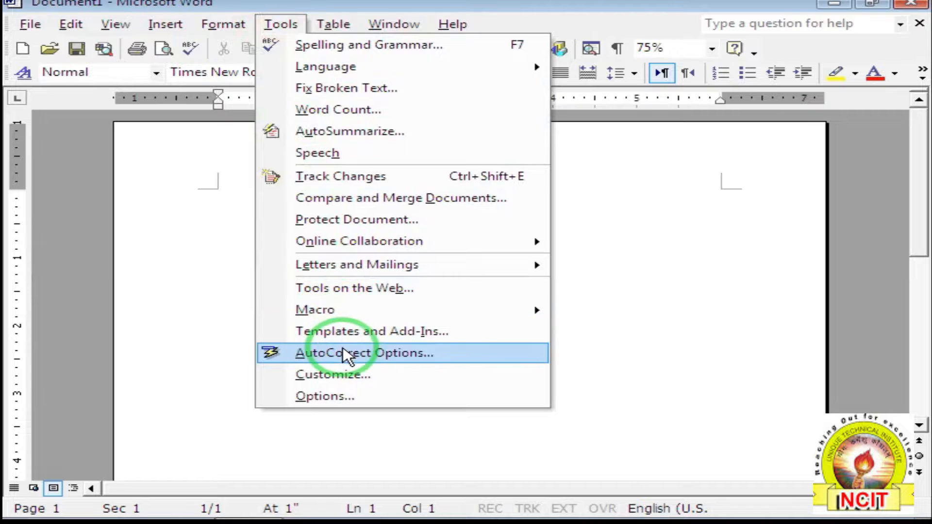
pyautogui.click(334, 374)
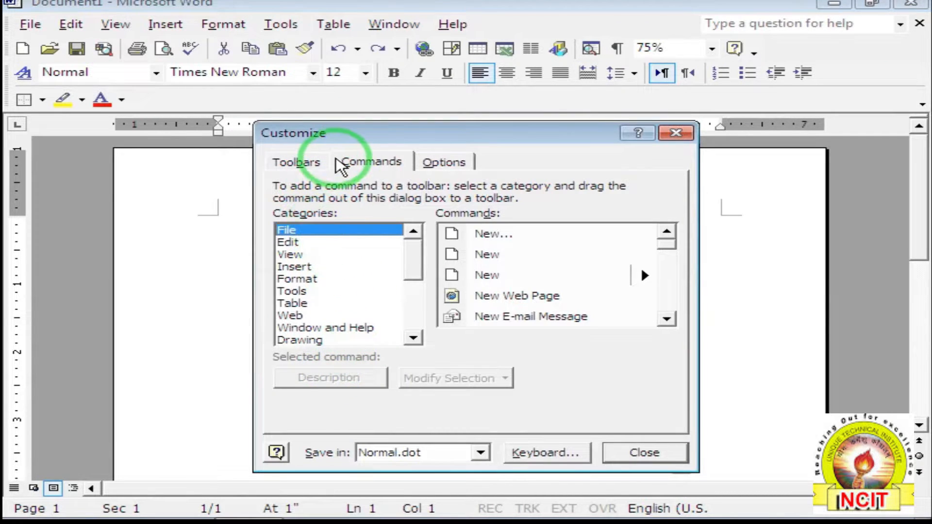
# Uncheck 'Show Standard and Formatting toolbars on two rows' and widen the Standard toolbar on the shared row.
pyautogui.click(446, 163)
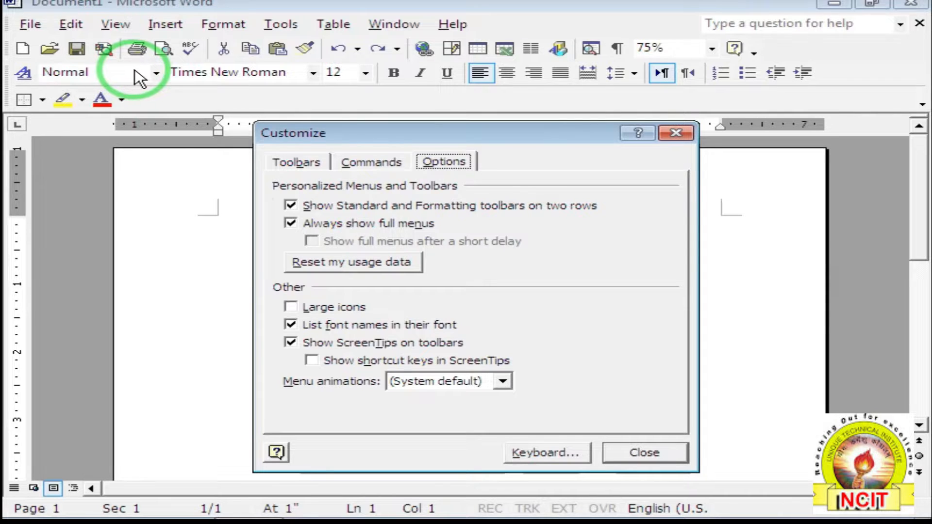
pyautogui.click(290, 205)
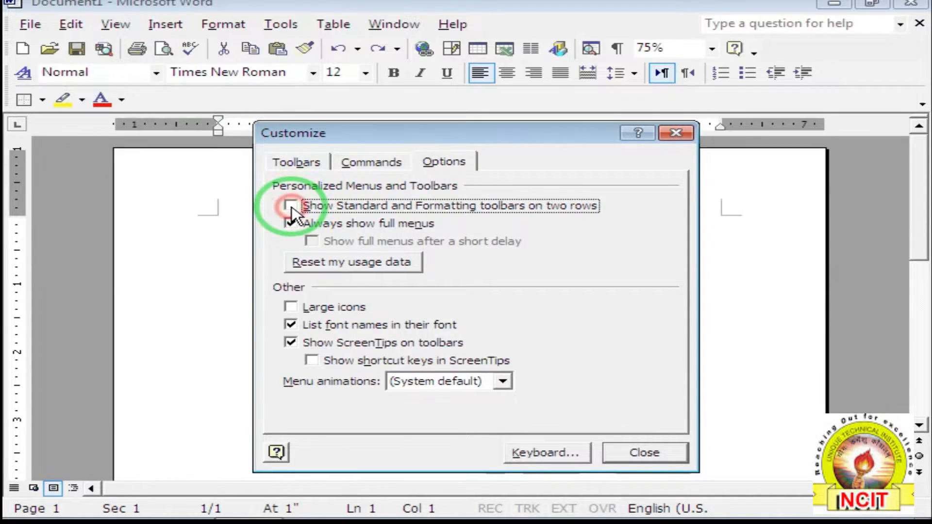
pyautogui.click(631, 449)
pyautogui.moveTo(60, 48)
pyautogui.mouseDown()
pyautogui.moveTo(362, 59)
pyautogui.moveTo(502, 47)
pyautogui.mouseUp()
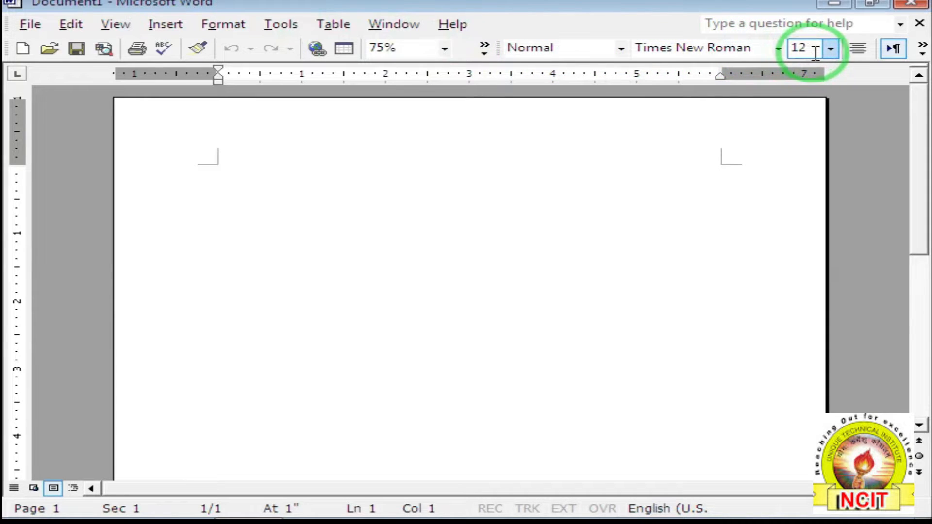
# Re-check 'Show Standard and Formatting toolbars on two rows', then reopen Tools > Customize.
pyautogui.click(486, 53)
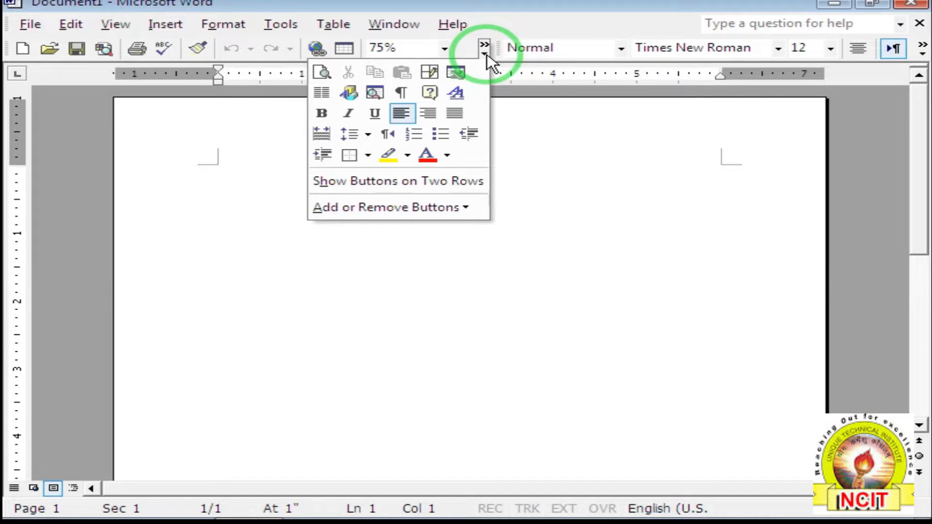
pyautogui.click(281, 24)
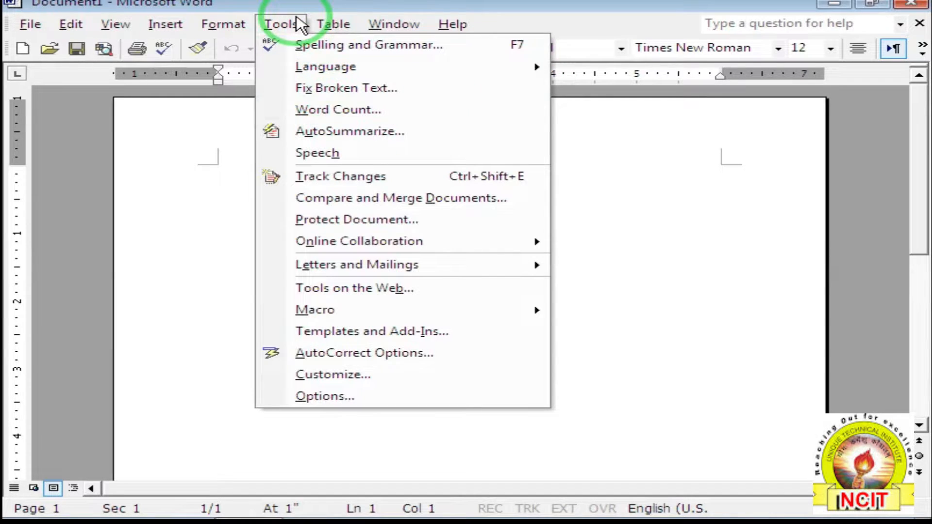
pyautogui.click(355, 374)
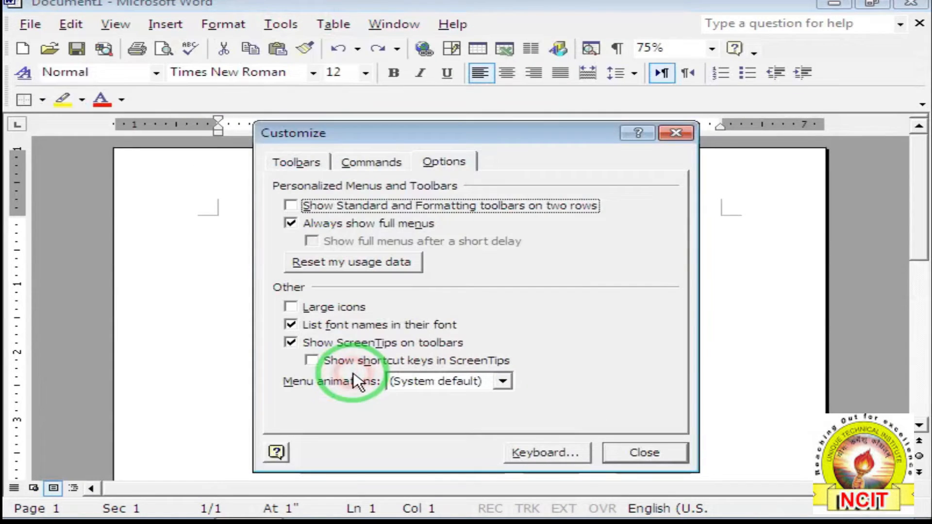
pyautogui.click(291, 206)
pyautogui.click(648, 450)
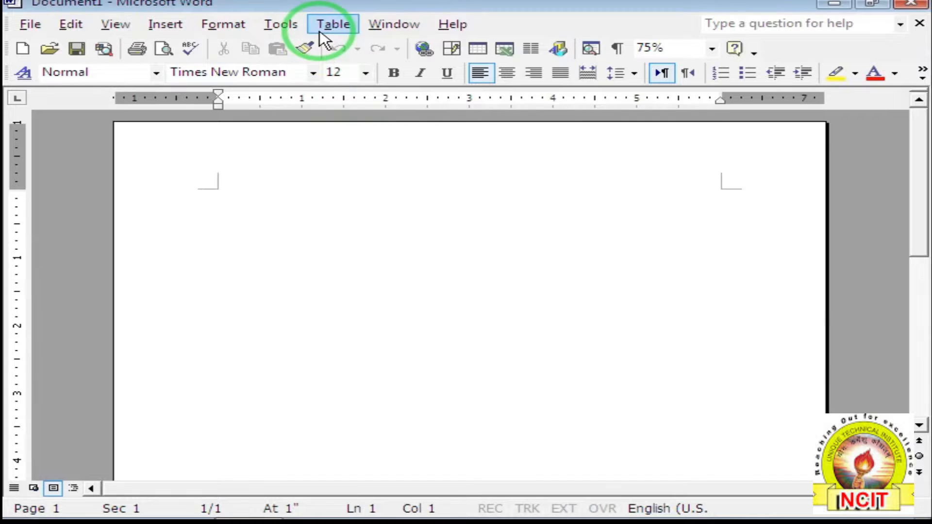
pyautogui.click(294, 26)
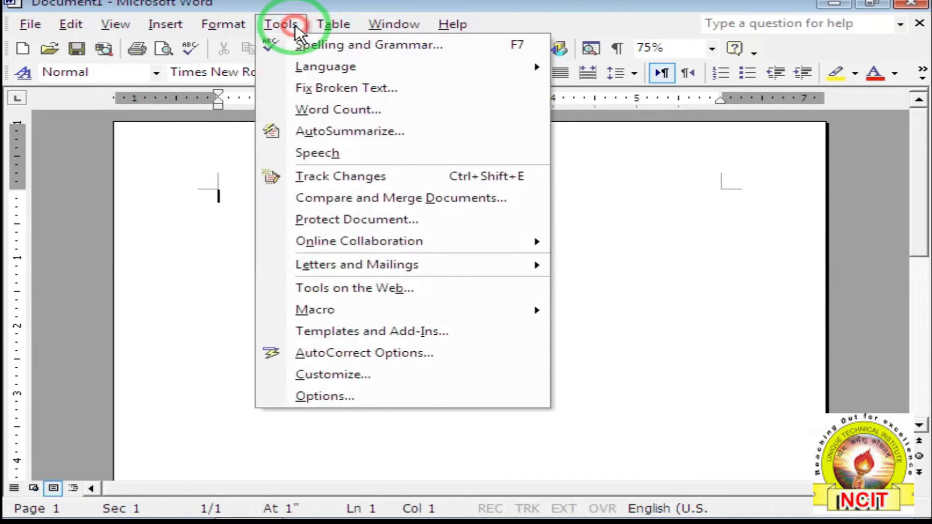
pyautogui.click(384, 375)
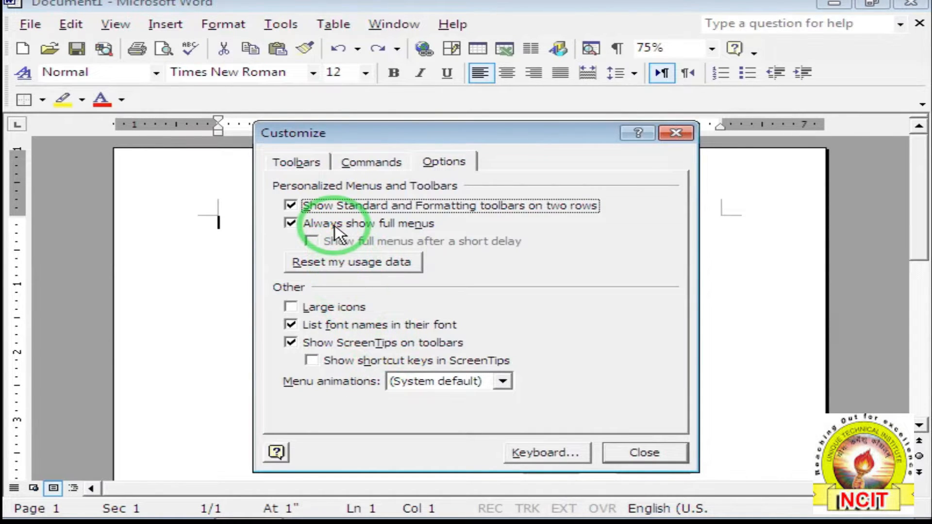
pyautogui.click(640, 454)
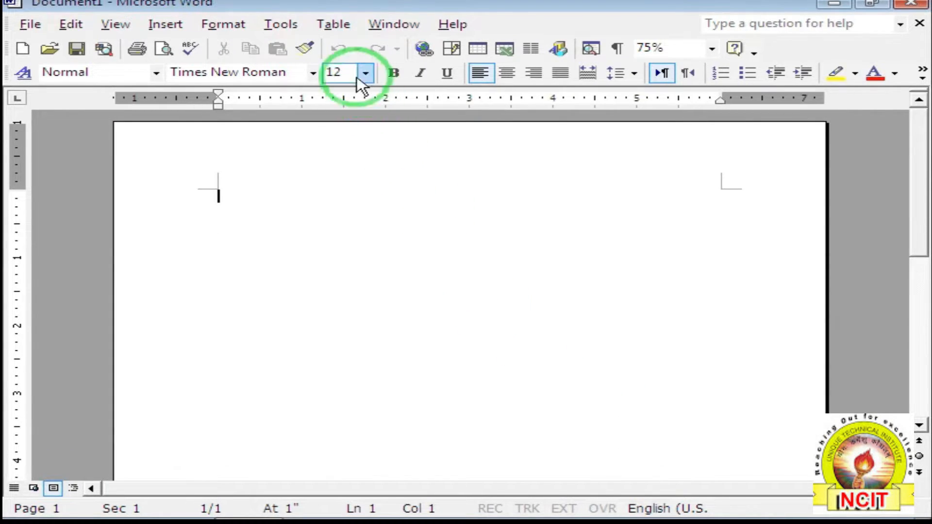
pyautogui.click(334, 23)
pyautogui.moveTo(280, 26)
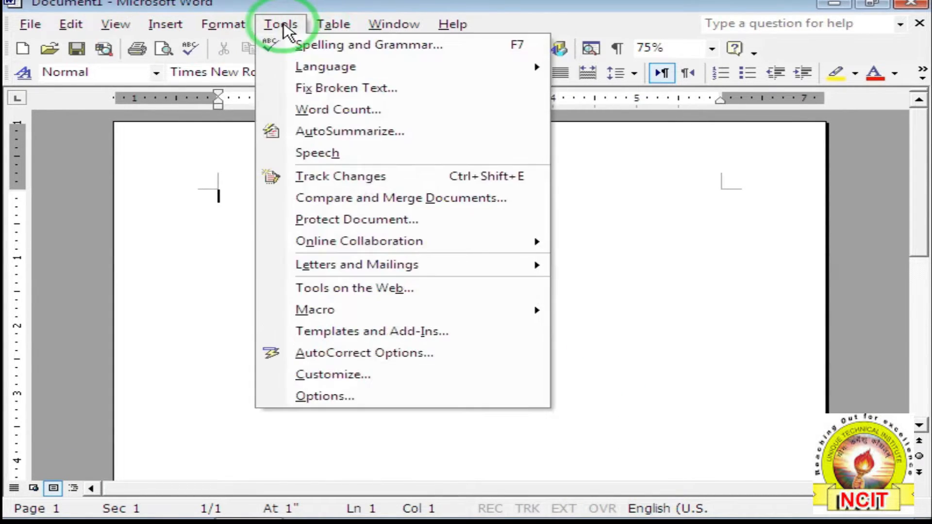
pyautogui.moveTo(229, 30)
pyautogui.moveTo(177, 32)
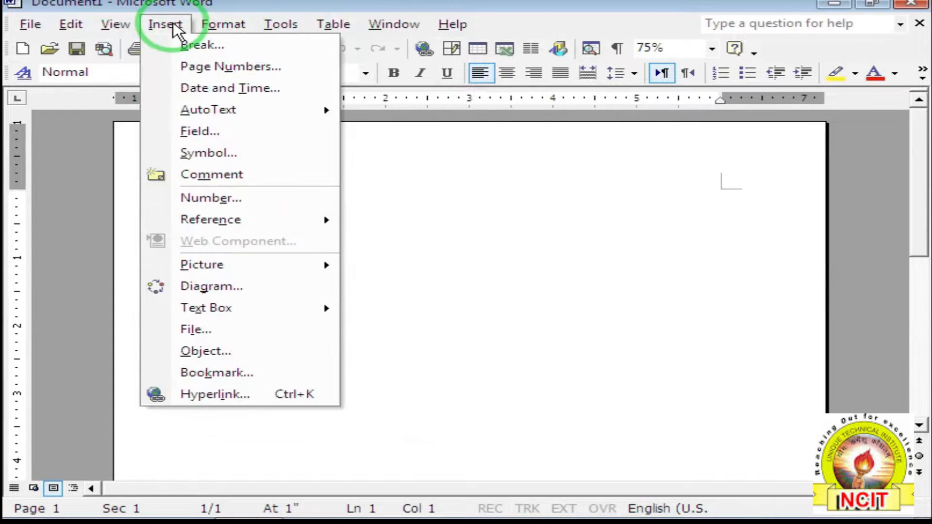
pyautogui.click(505, 295)
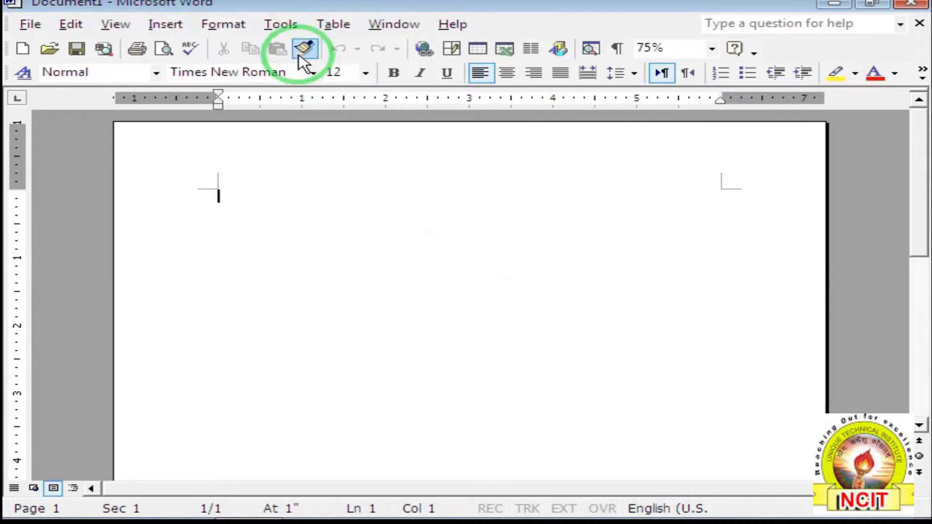
pyautogui.click(291, 25)
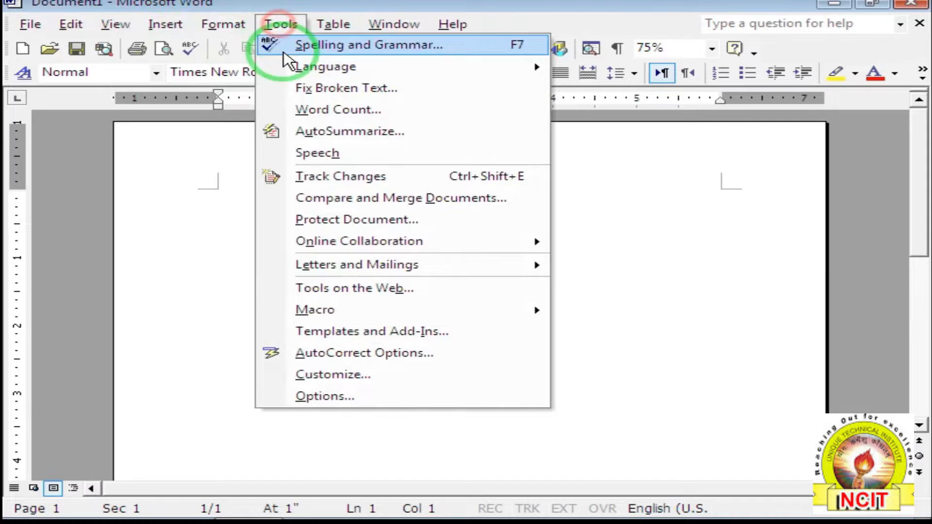
pyautogui.click(360, 375)
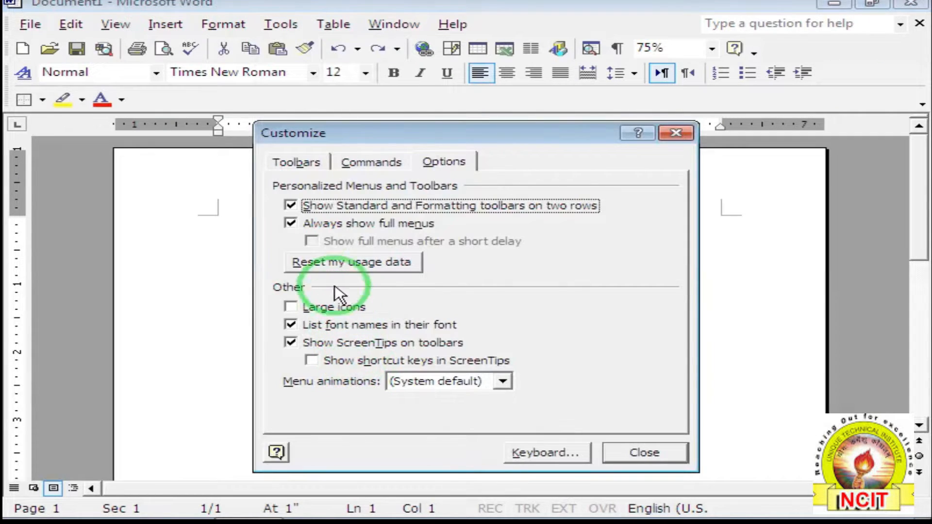
pyautogui.click(308, 222)
pyautogui.click(644, 453)
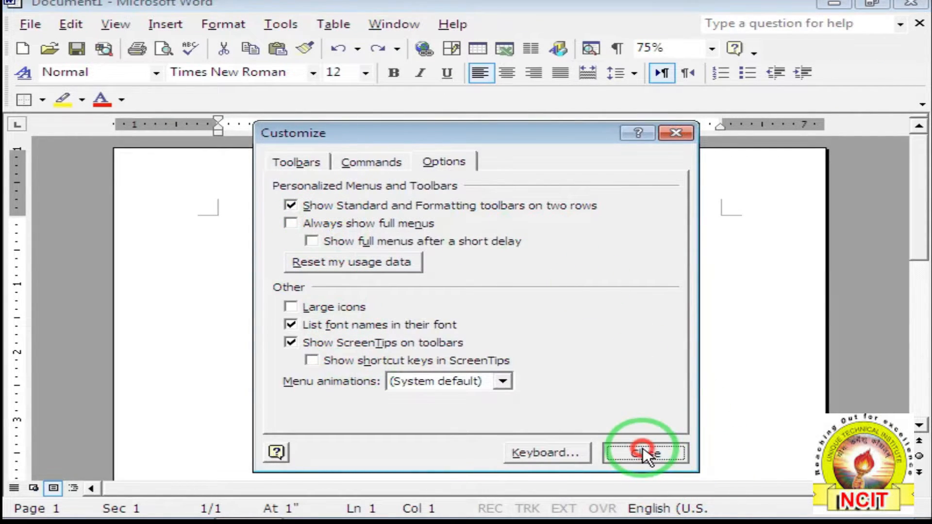
pyautogui.click(292, 26)
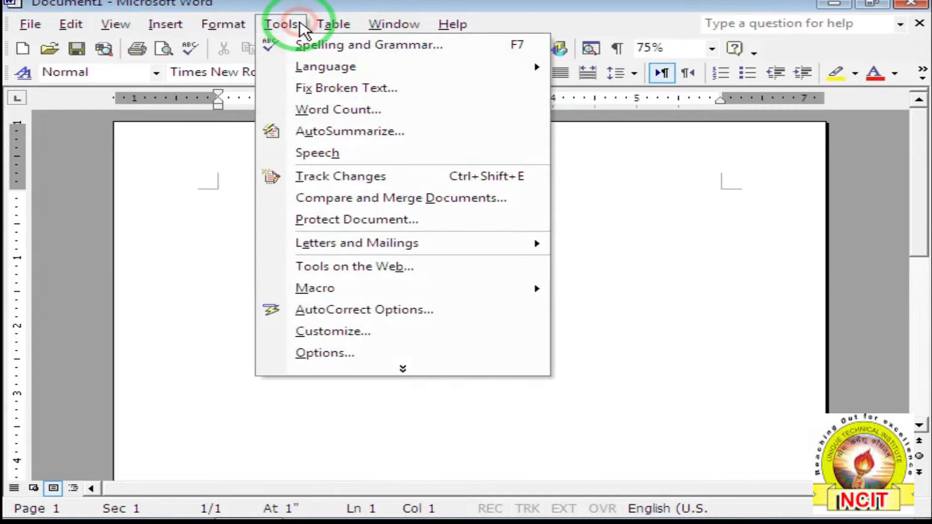
pyautogui.click(416, 369)
pyautogui.click(567, 443)
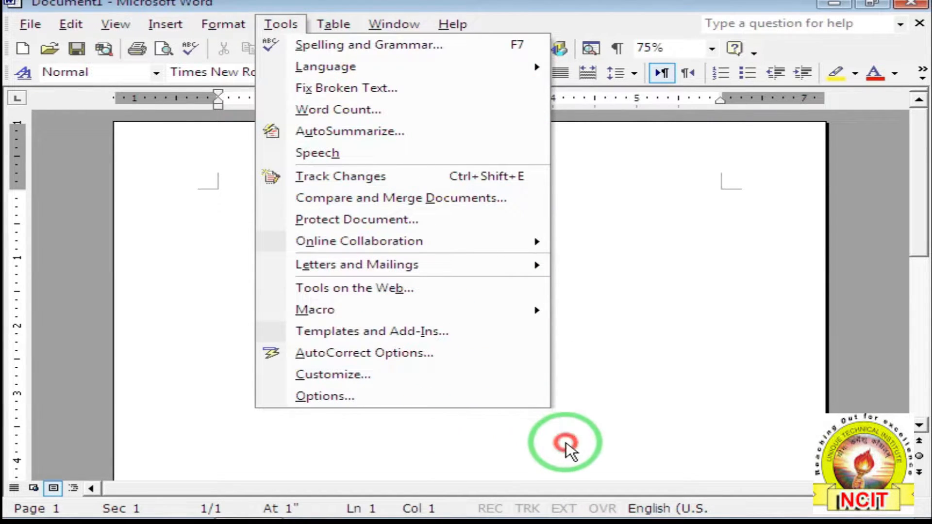
pyautogui.click(226, 25)
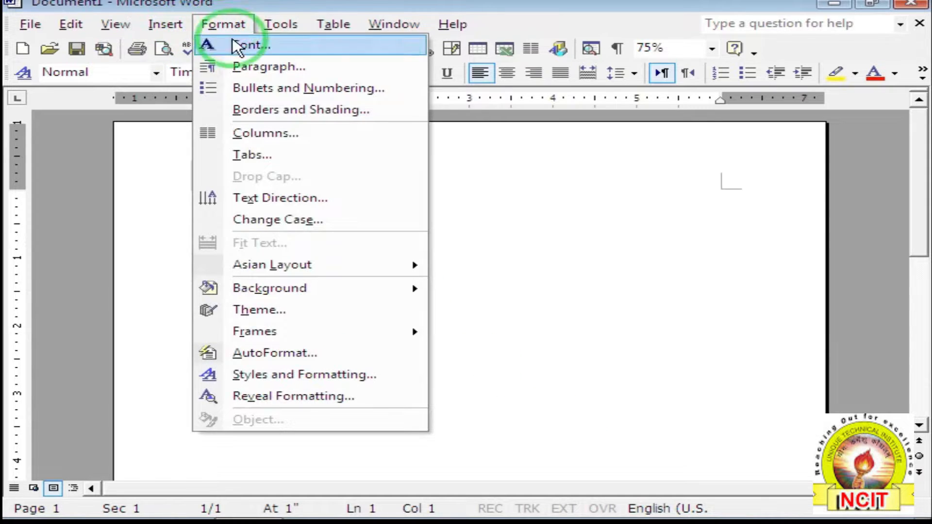
pyautogui.click(493, 267)
pyautogui.click(165, 25)
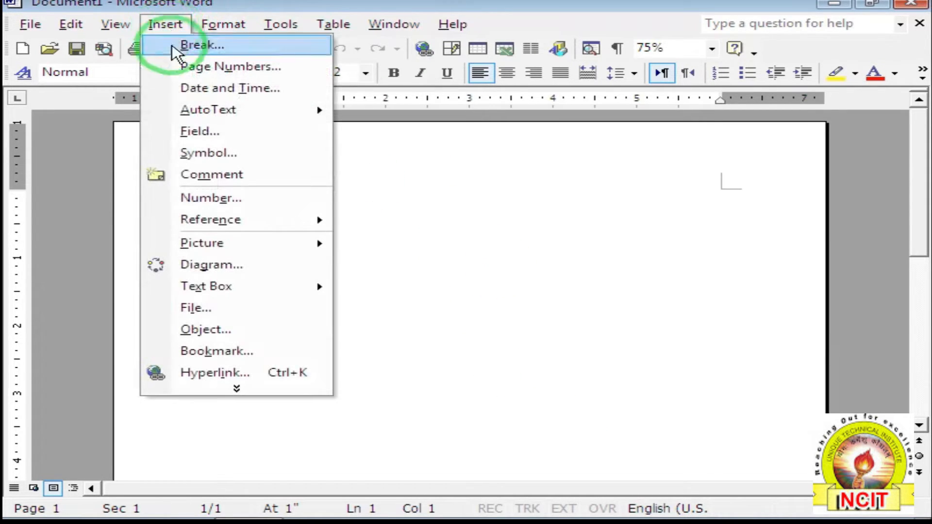
pyautogui.click(264, 394)
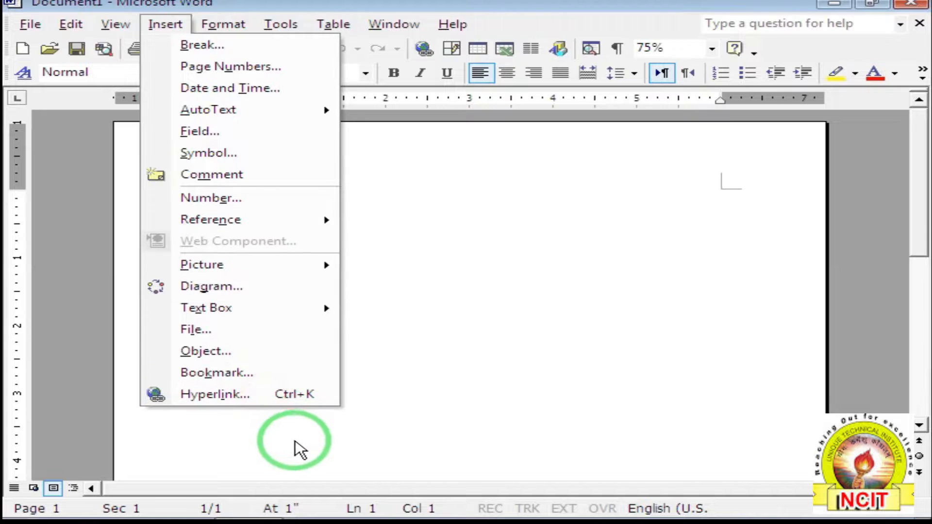
pyautogui.click(350, 446)
pyautogui.click(291, 27)
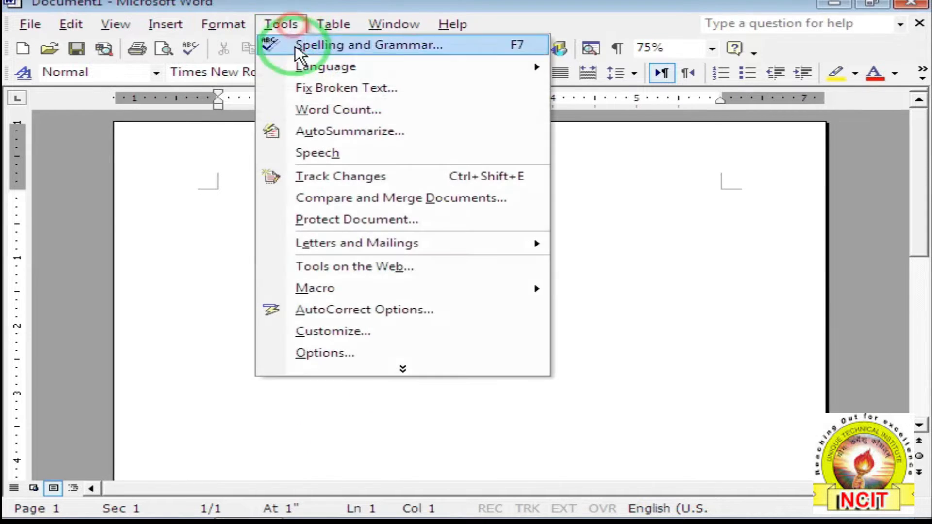
pyautogui.click(336, 326)
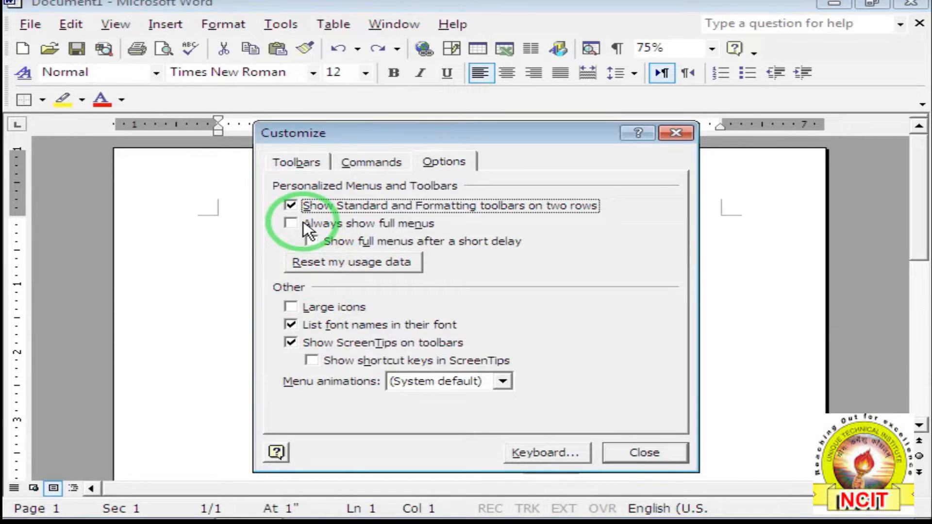
pyautogui.click(292, 223)
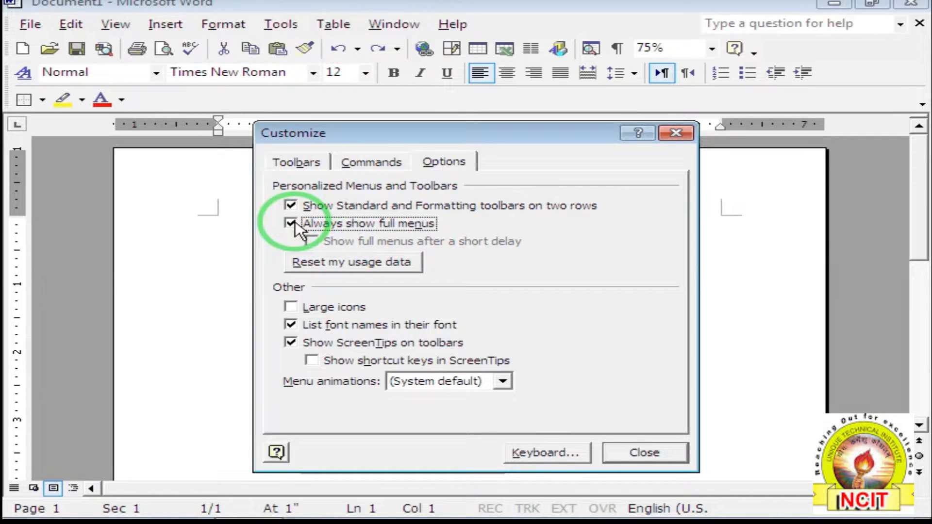
# Try Large icons on the toolbars, revert to normal-size icons, and close the Customize dialog.
pyautogui.click(293, 307)
pyautogui.click(296, 308)
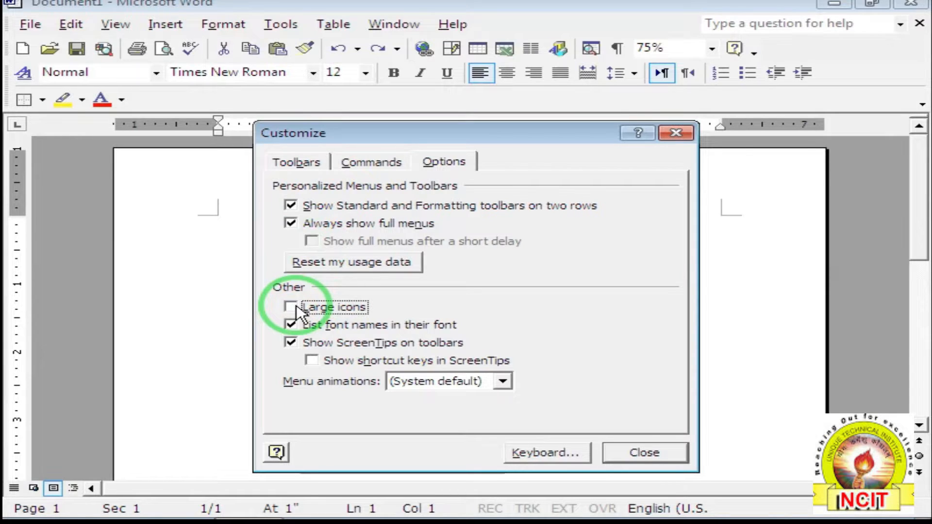
pyautogui.click(291, 308)
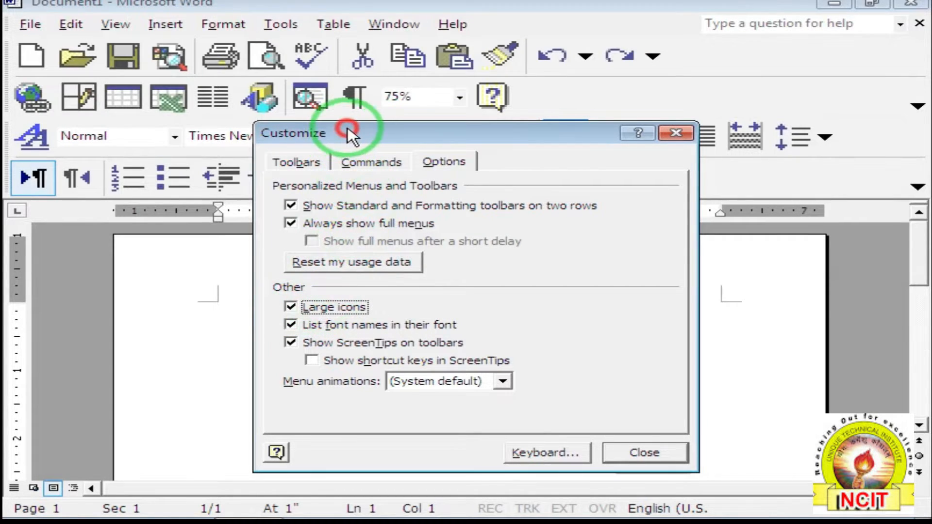
pyautogui.moveTo(347, 129); pyautogui.dragTo(444, 154)
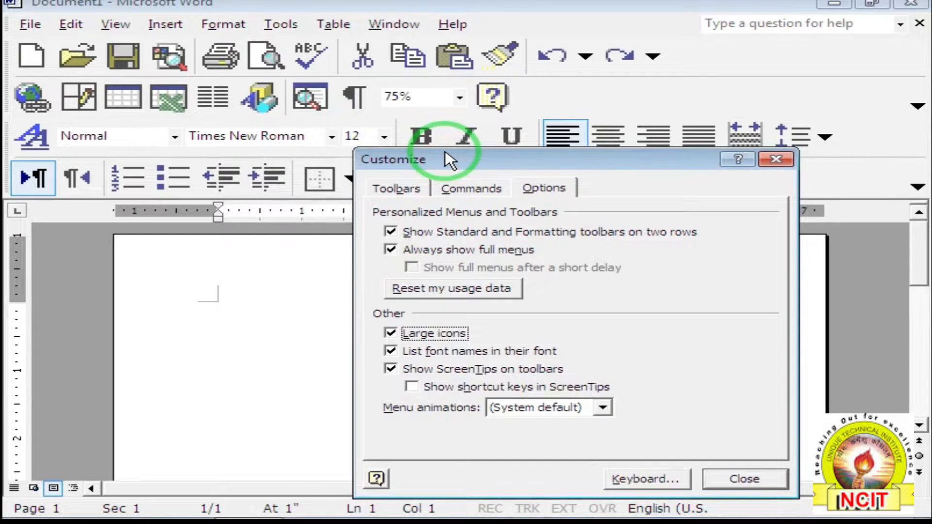
pyautogui.moveTo(485, 154); pyautogui.dragTo(508, 173)
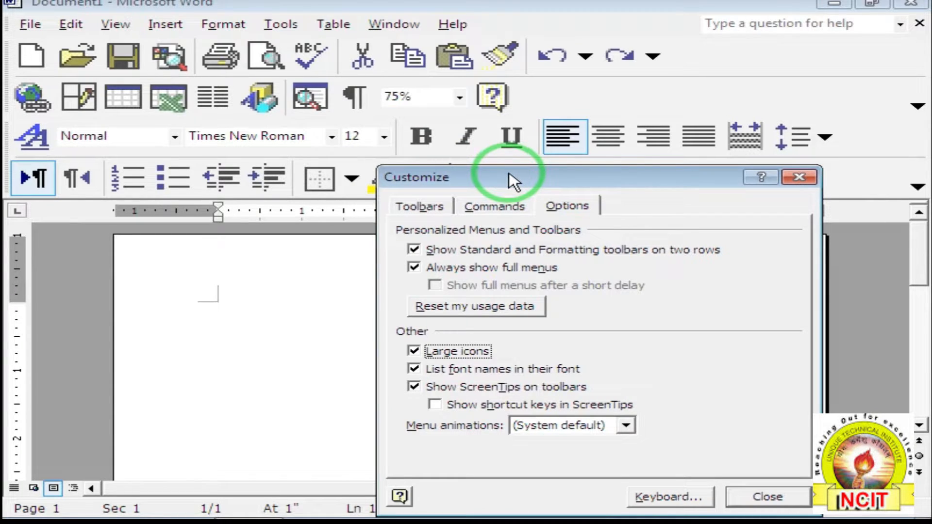
pyautogui.click(414, 351)
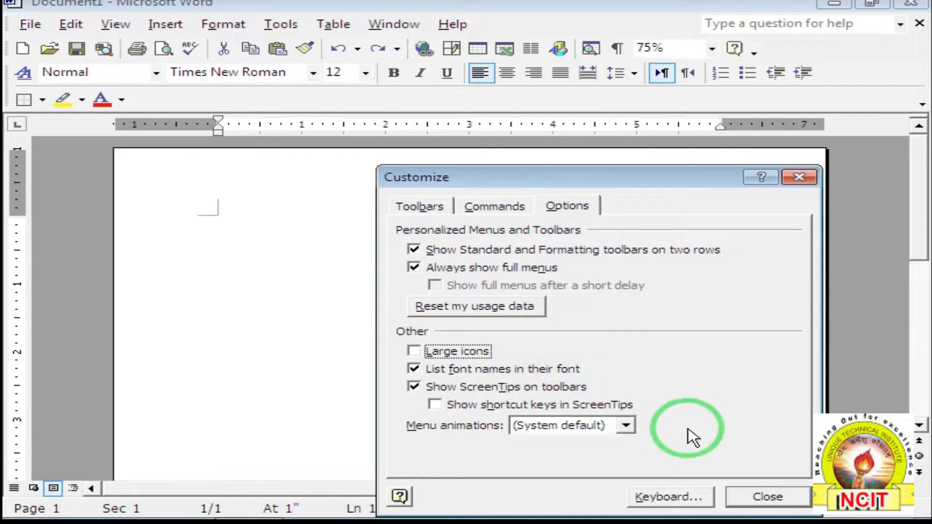
pyautogui.click(766, 496)
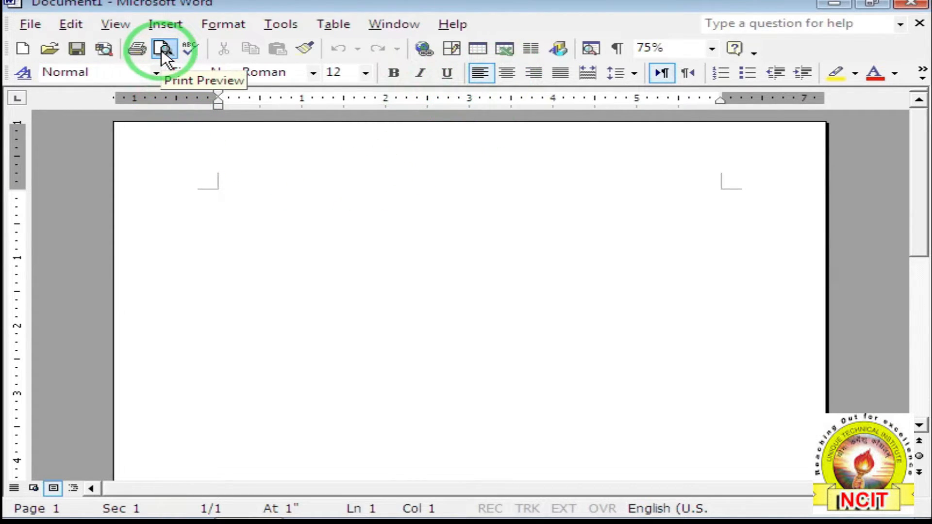
# Uncheck 'Show ScreenTips on toolbars' and 'List font names in their font', then close Customize.
pyautogui.click(290, 21)
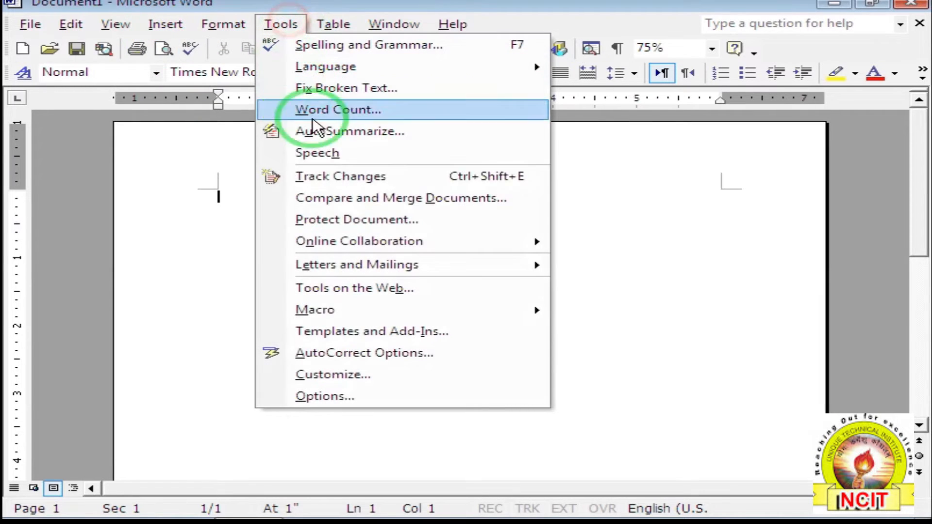
pyautogui.click(352, 383)
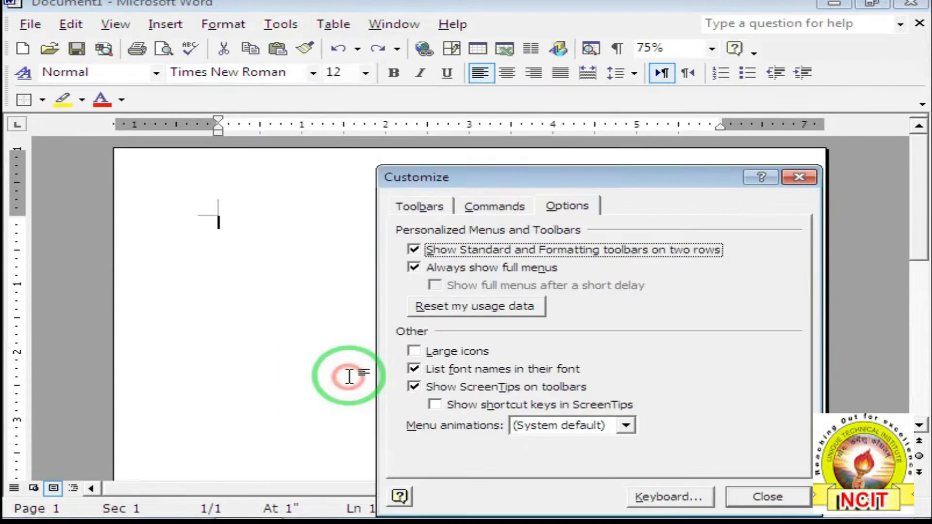
pyautogui.click(415, 387)
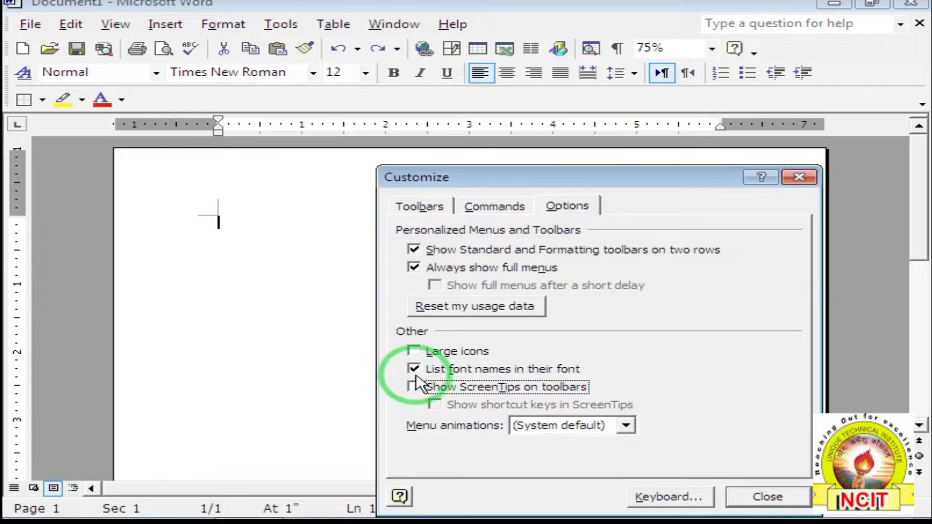
pyautogui.click(414, 369)
pyautogui.click(758, 497)
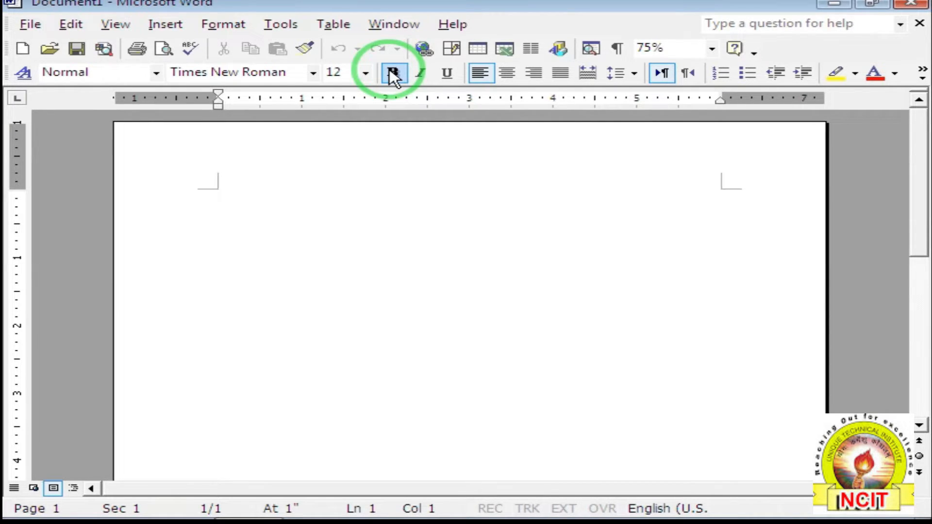
pyautogui.click(289, 29)
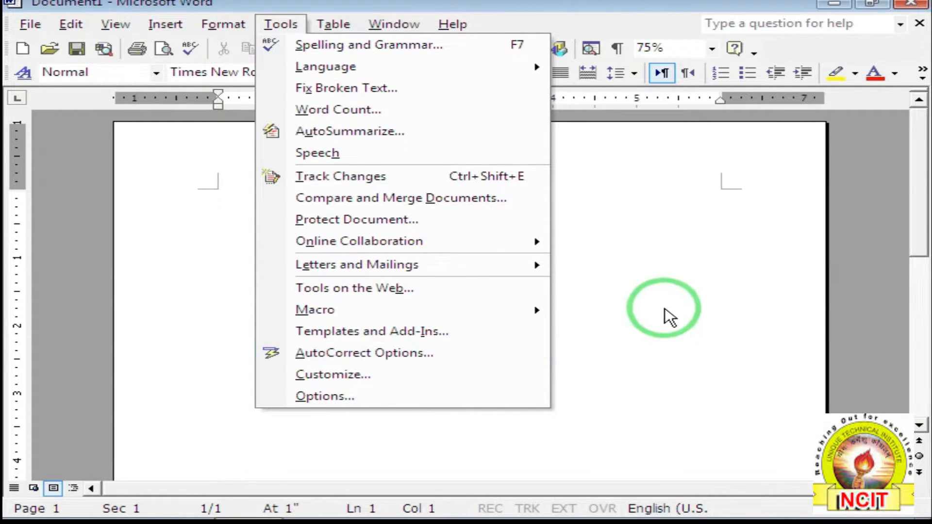
pyautogui.click(646, 311)
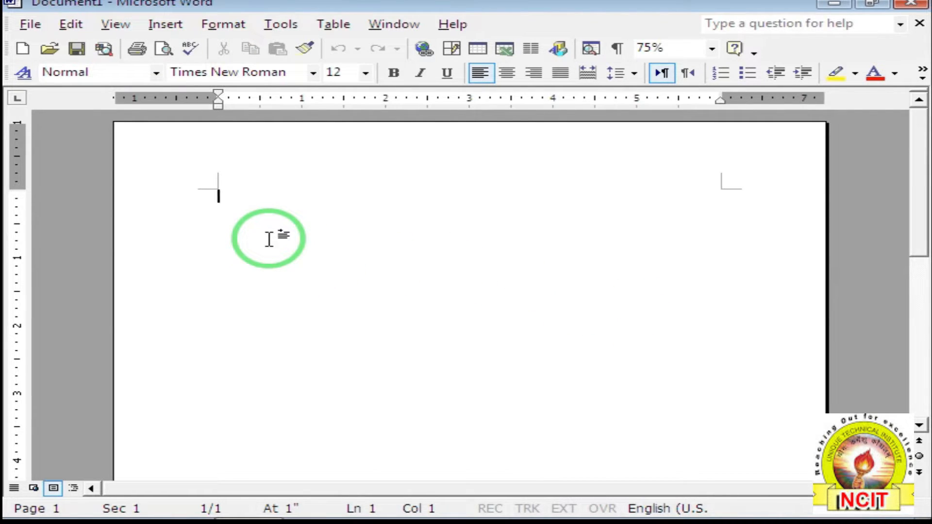
# Set the document zoom to 150%.
pyautogui.click(712, 48)
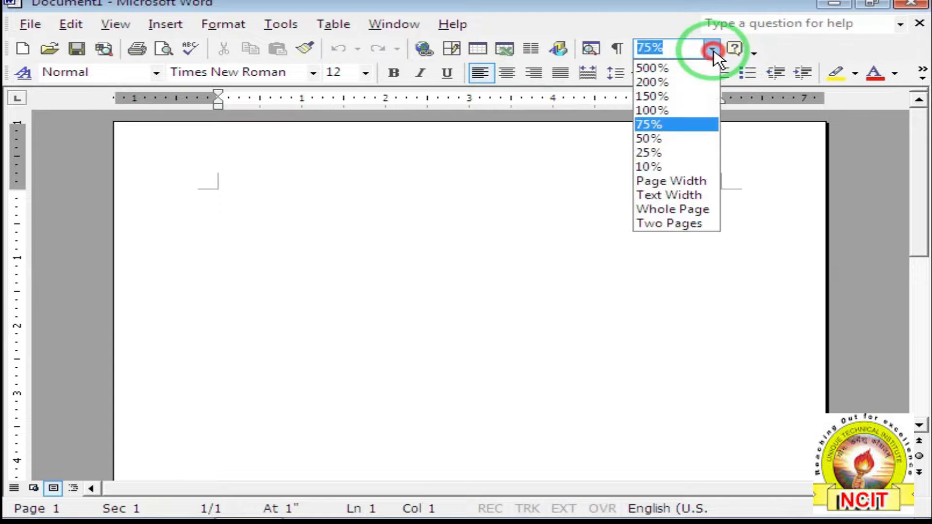
pyautogui.click(661, 97)
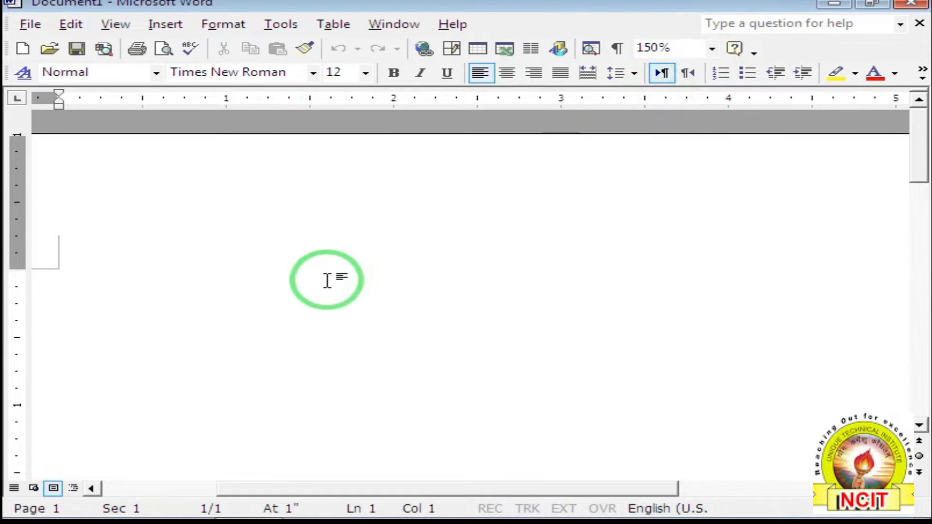
pyautogui.moveTo(267, 489); pyautogui.dragTo(208, 488)
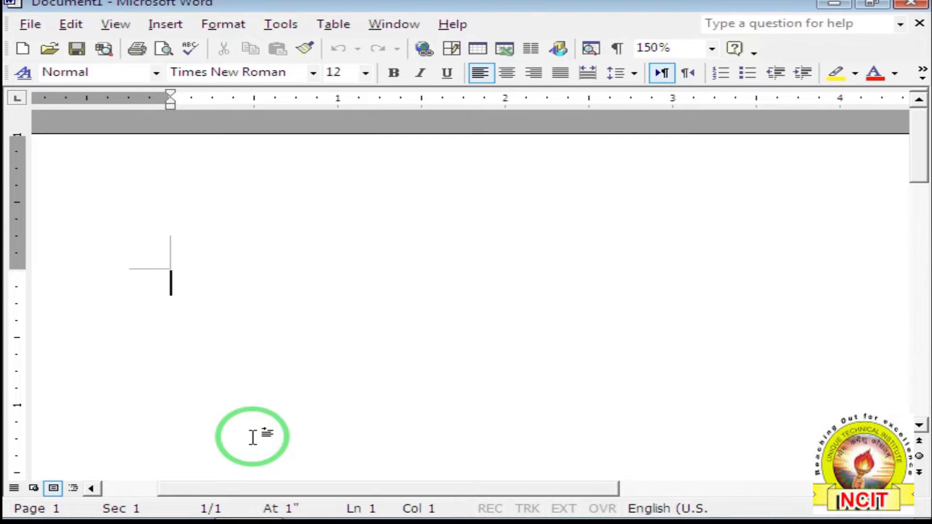
# Type 'That this that about' using misspellings like thta and abotu so AutoCorrect fixes them.
pyautogui.write('that')
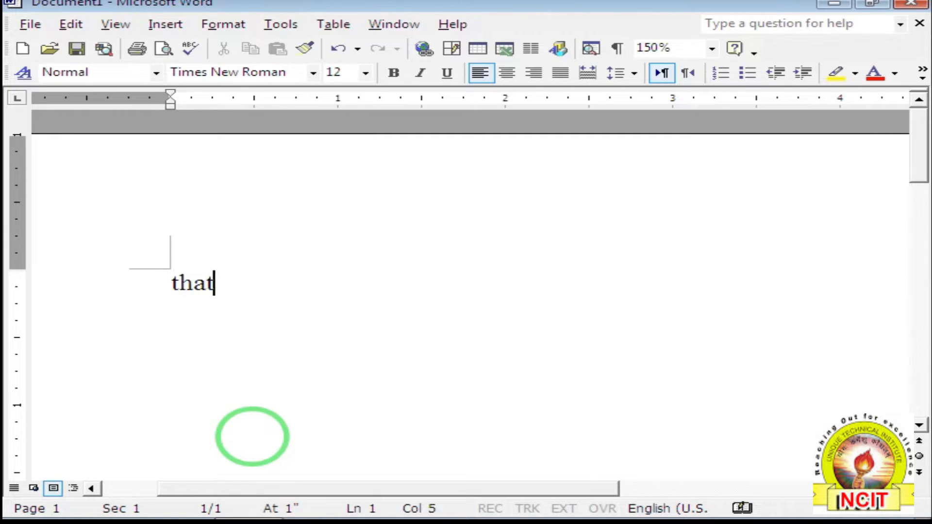
pyautogui.press('BackSpace')
pyautogui.press('BackSpace')
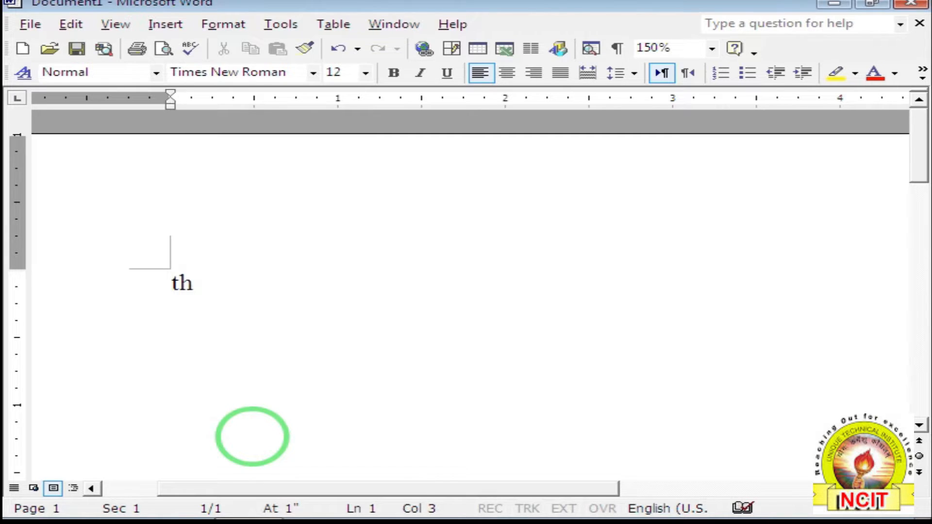
pyautogui.write('t')
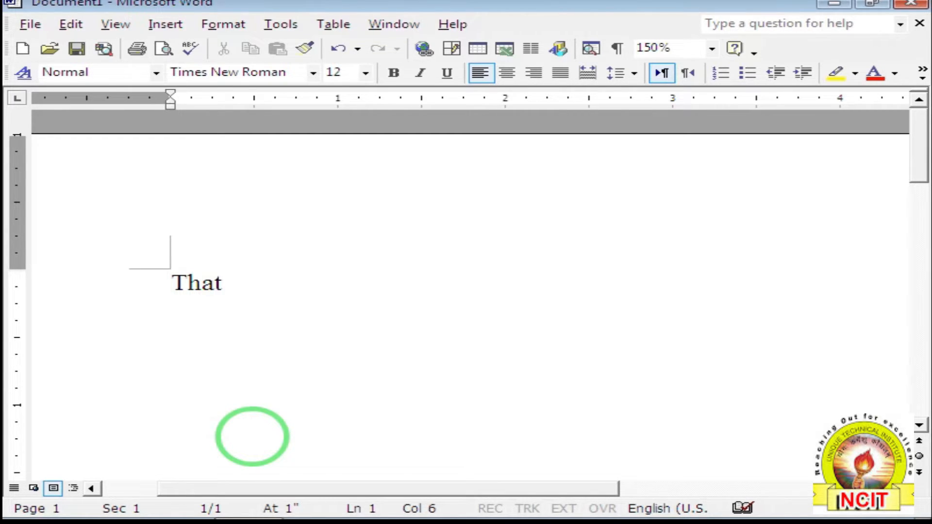
pyautogui.write('a this')
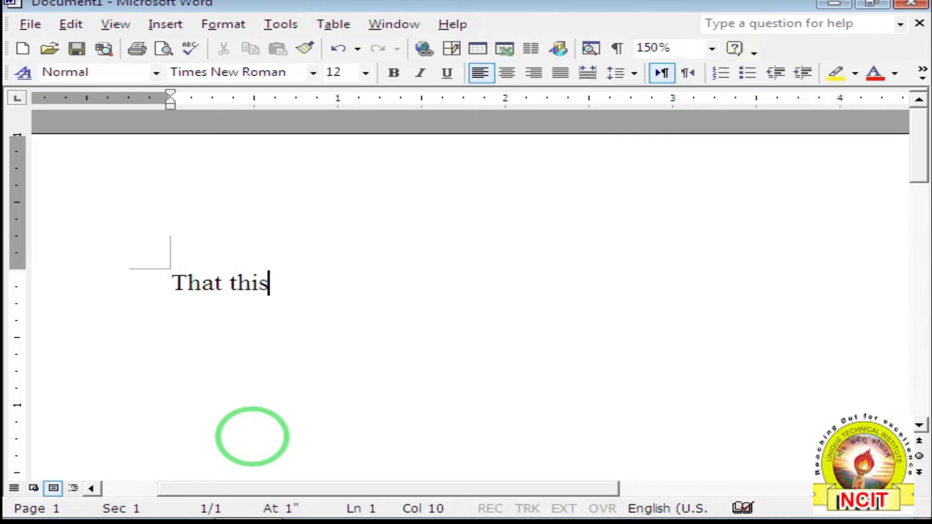
pyautogui.press('BackSpace')
pyautogui.press('BackSpace')
pyautogui.write('si')
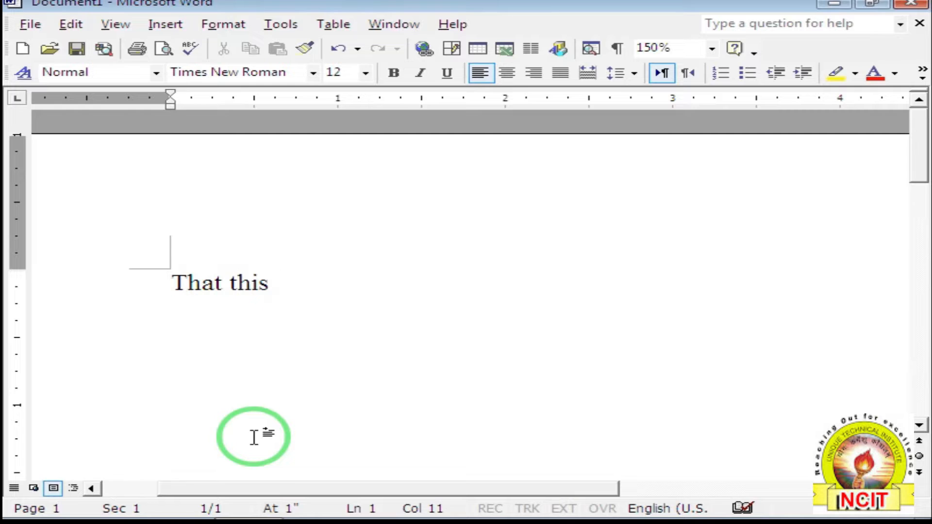
pyautogui.write('thtat')
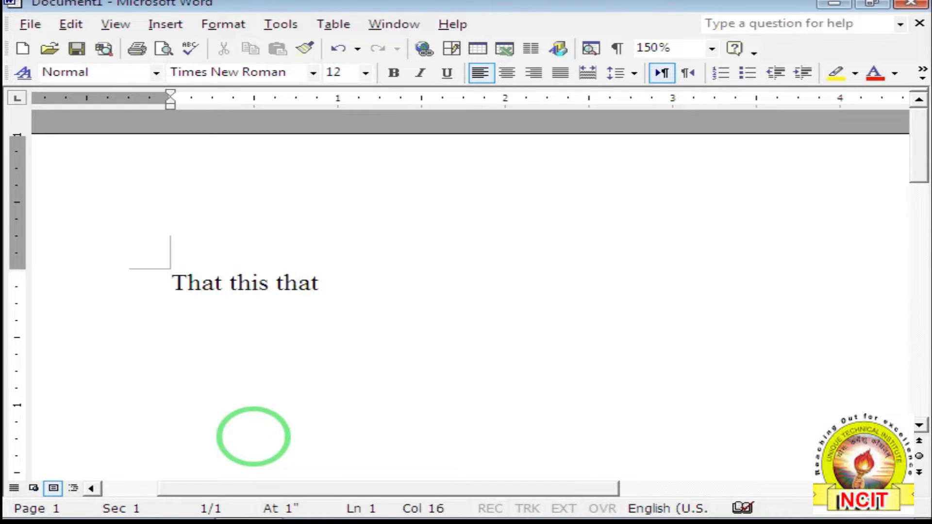
pyautogui.write('about')
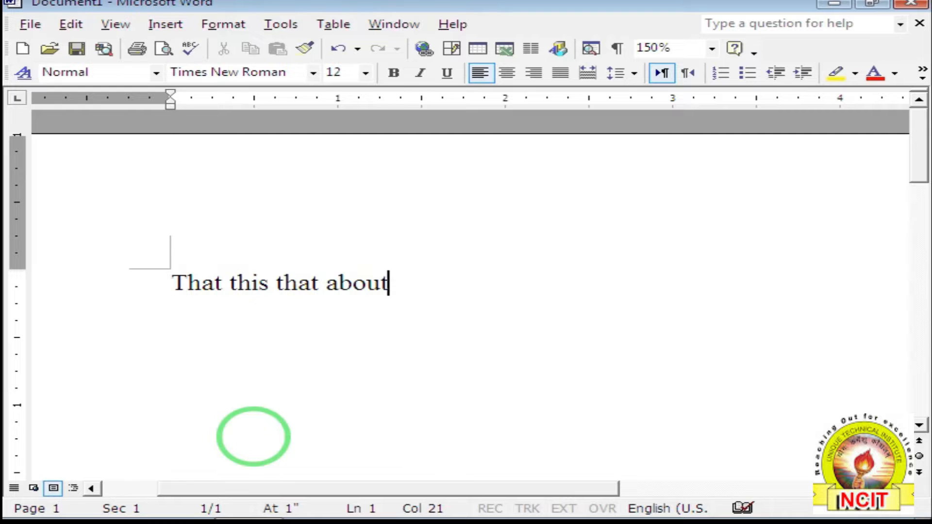
pyautogui.press('BackSpace')
pyautogui.press('BackSpace')
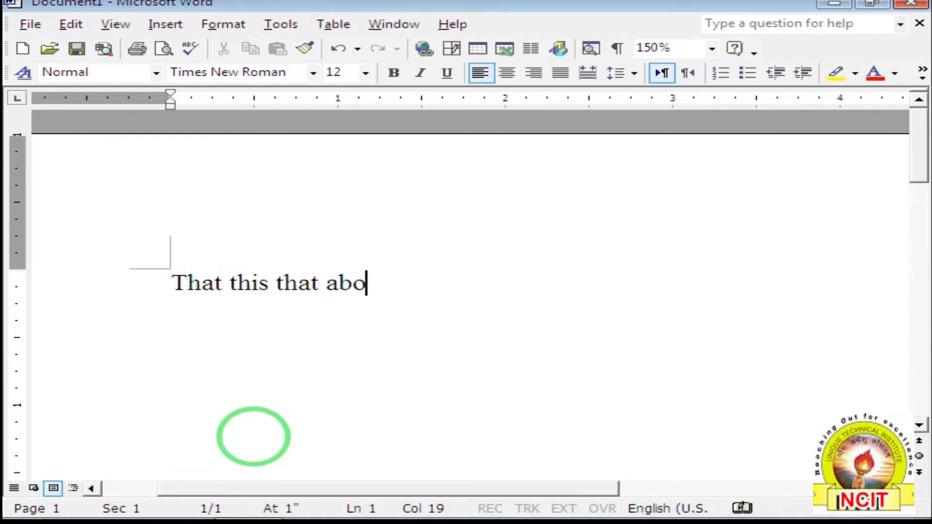
pyautogui.write('tu')
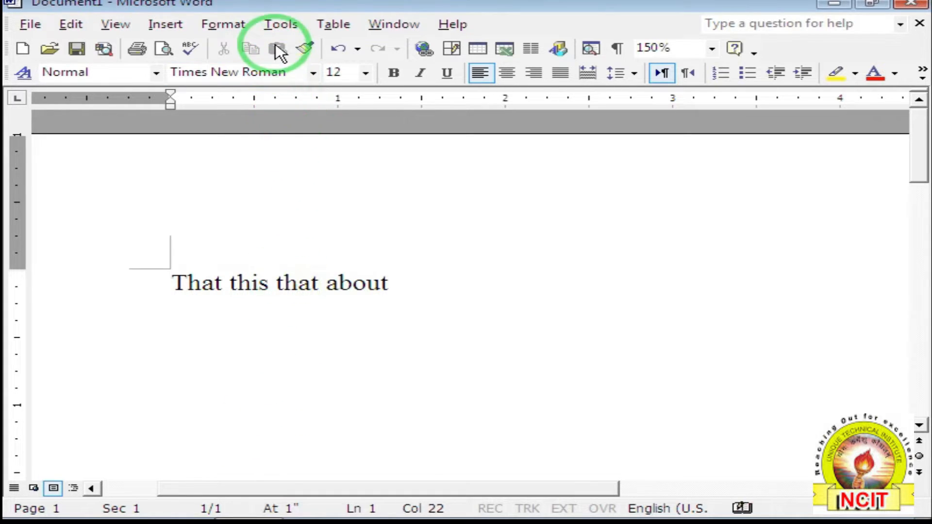
pyautogui.click(280, 28)
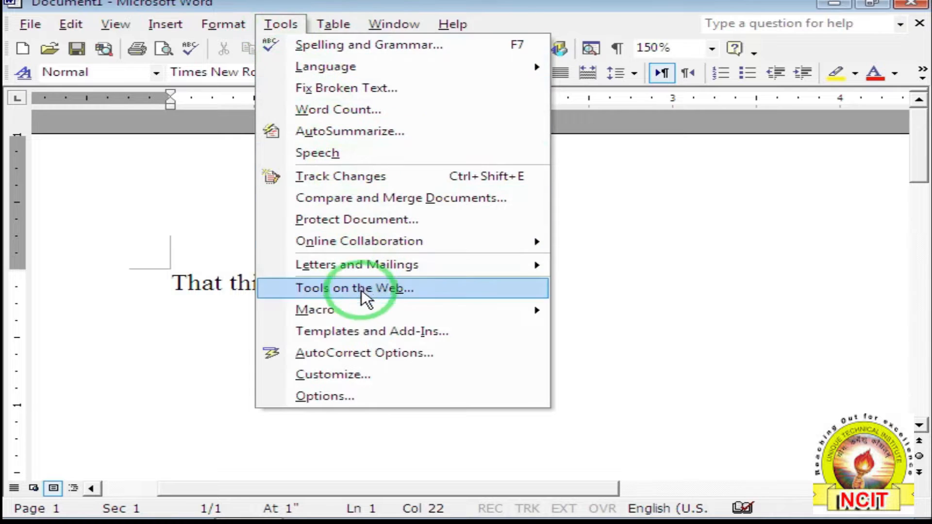
# Open AutoCorrect Options and scroll the replacement list down to the abbout and abotu entries.
pyautogui.click(359, 351)
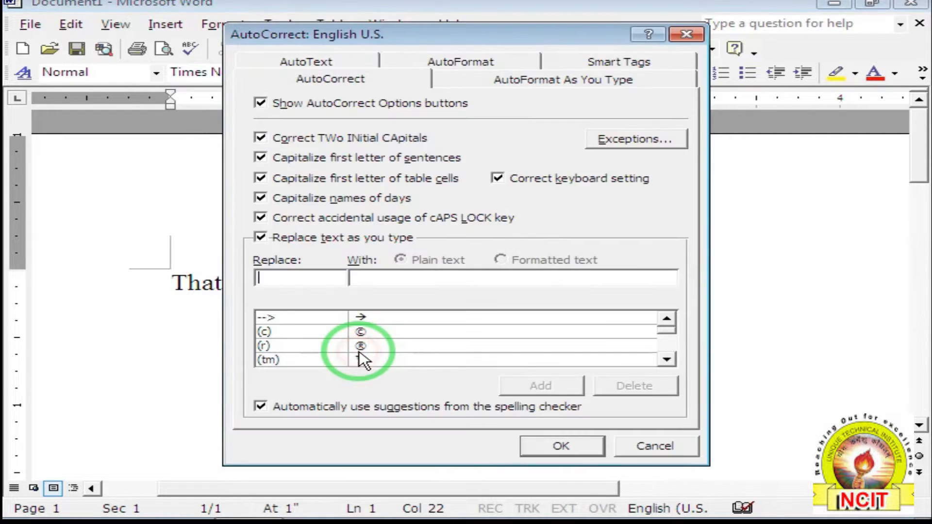
pyautogui.click(667, 360)
pyautogui.click(667, 360)
pyautogui.click(667, 359)
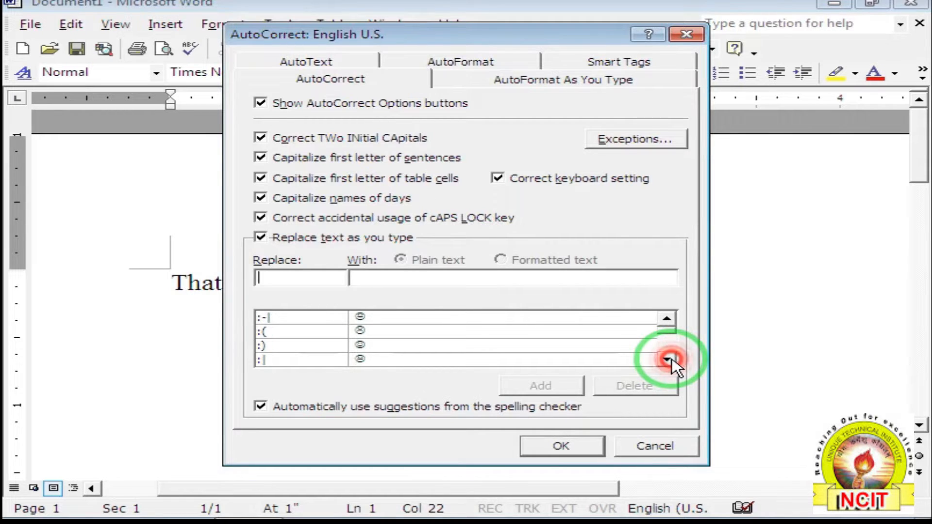
pyautogui.click(667, 359)
pyautogui.click(667, 359)
pyautogui.click(667, 359)
pyautogui.click(667, 359)
pyautogui.click(667, 360)
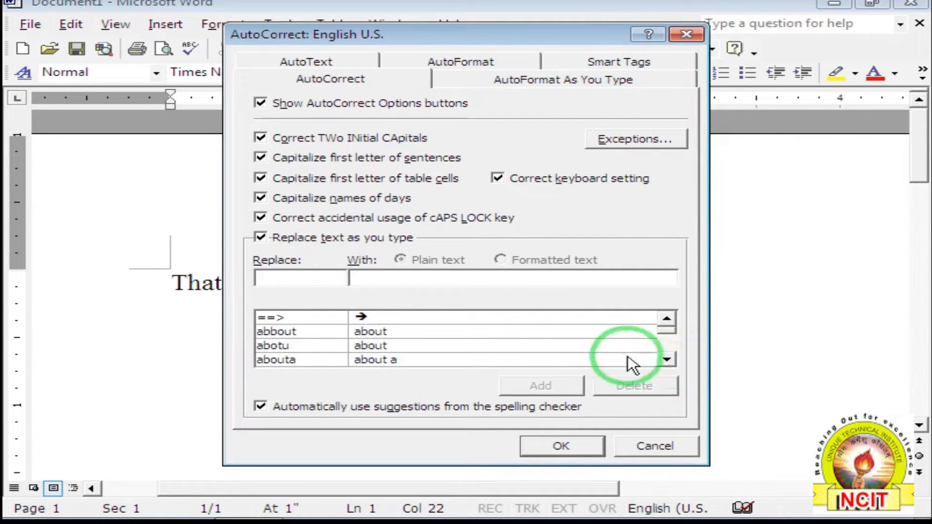
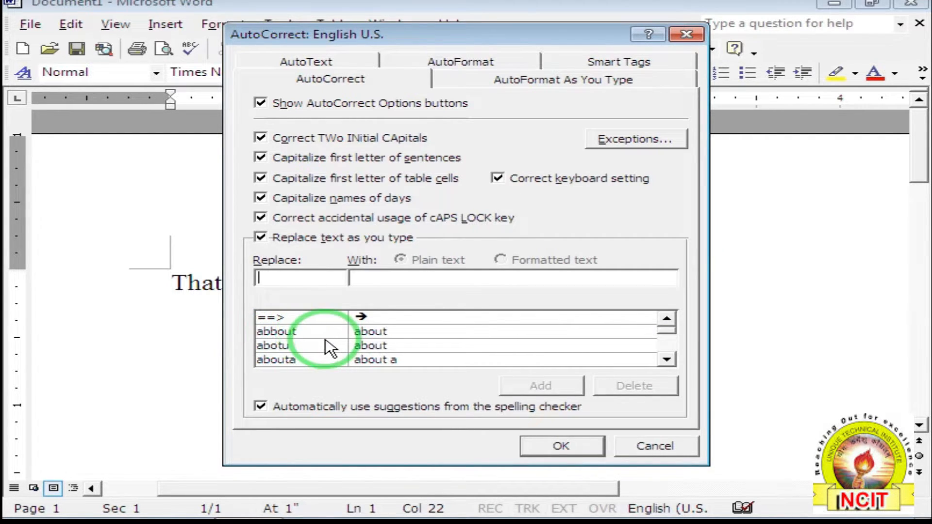
# Close AutoCorrect and add 'about about' so the first line reads 'That this that about about'.
pyautogui.click(590, 445)
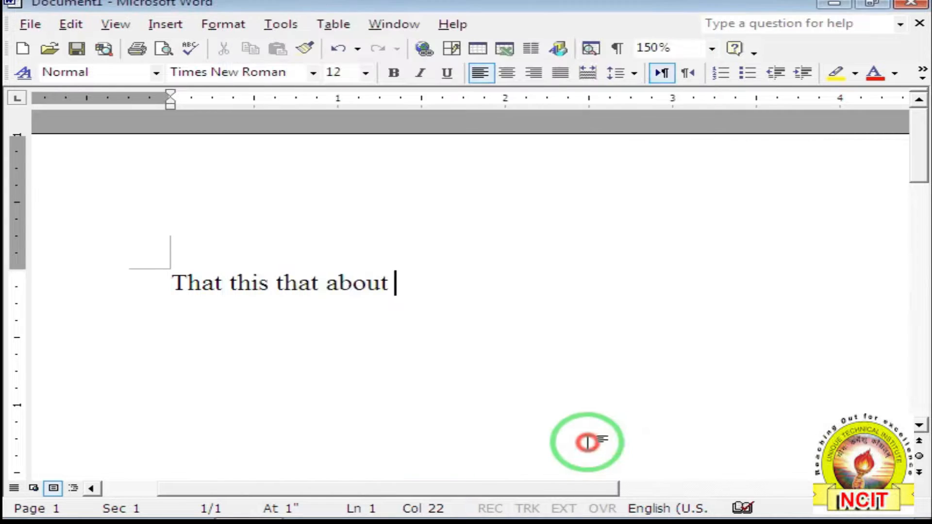
pyautogui.write('about a')
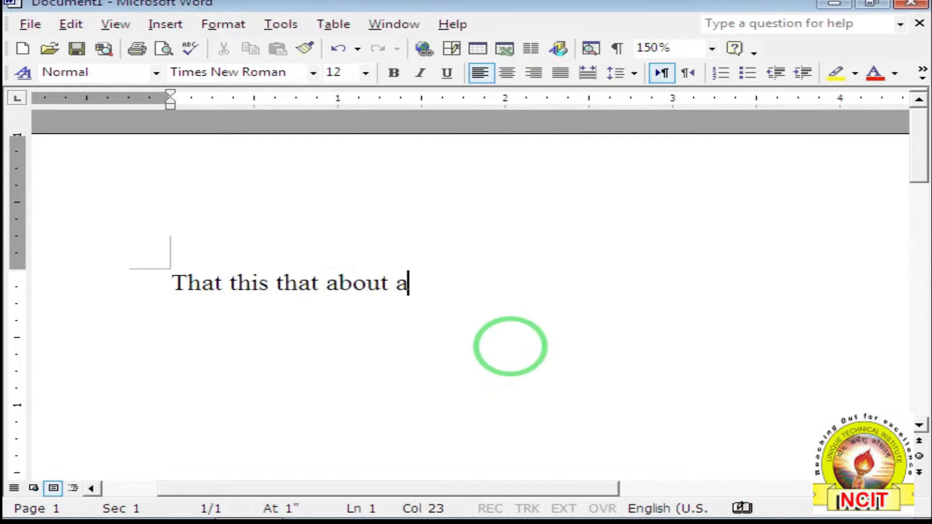
pyautogui.write('bout')
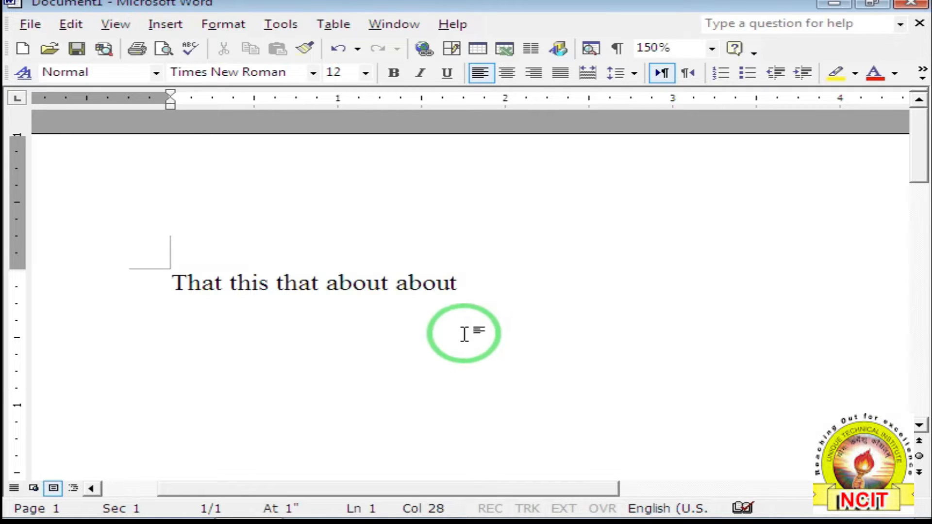
pyautogui.moveTo(414, 286)
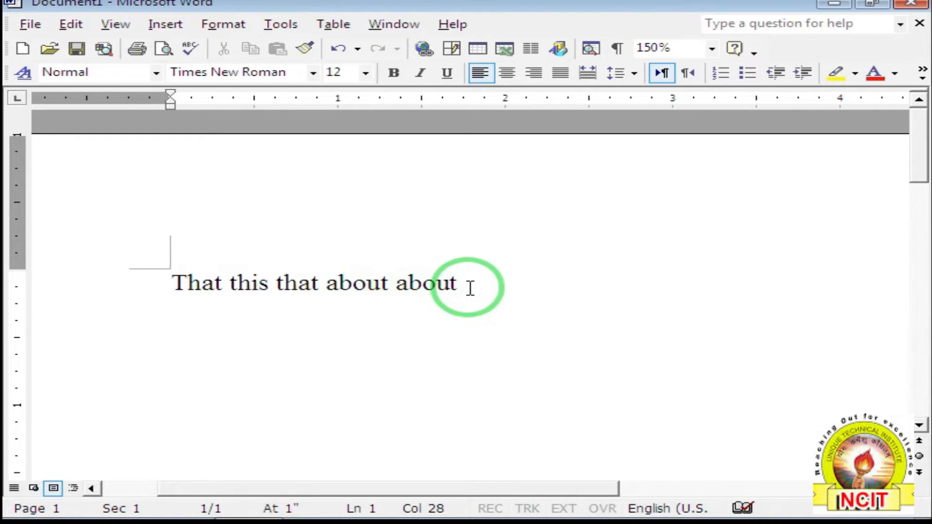
# Start a new line and type 'gramar', which AutoCorrect corrects to 'Grammar'.
pyautogui.press('Return')
pyautogui.press('Return')
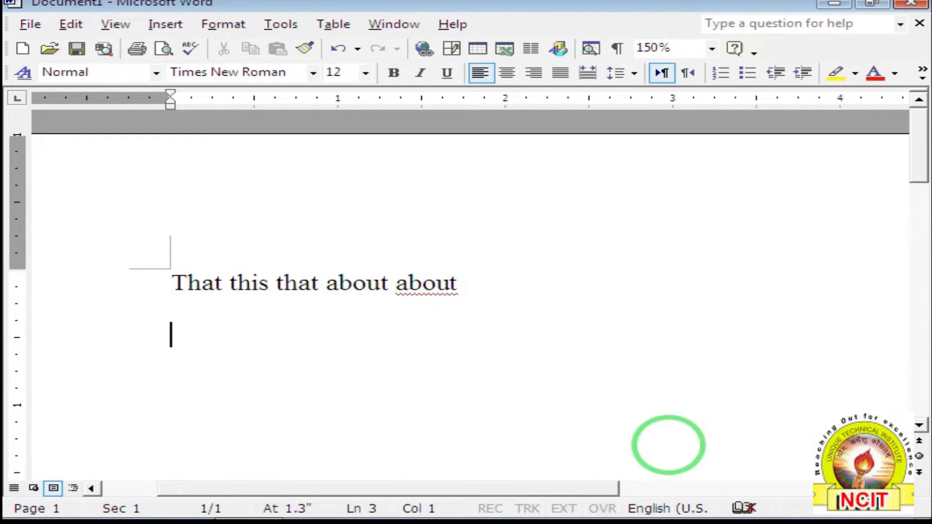
pyautogui.write('gramar')
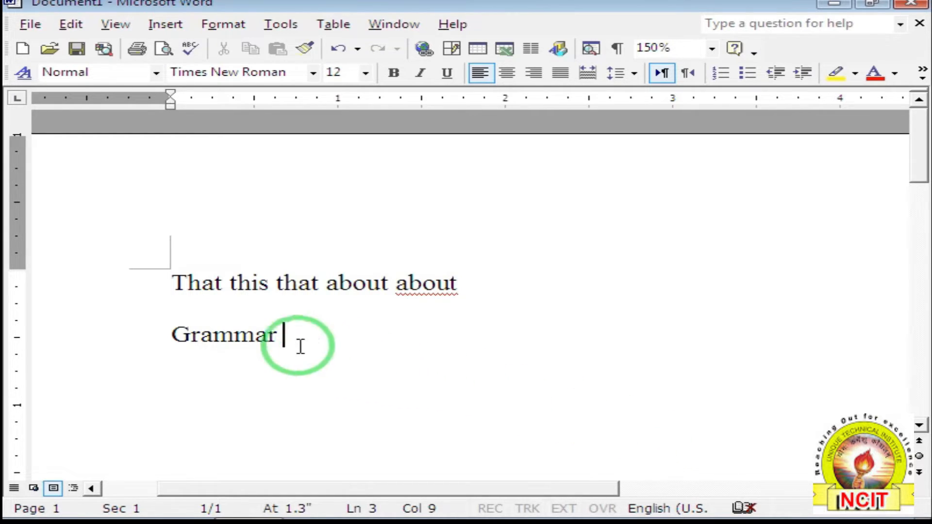
pyautogui.click(247, 335)
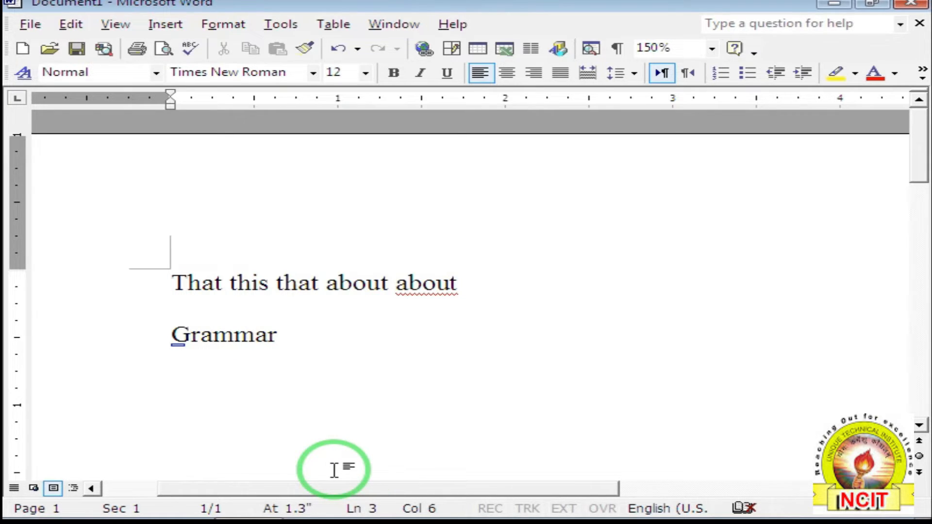
pyautogui.click(375, 348)
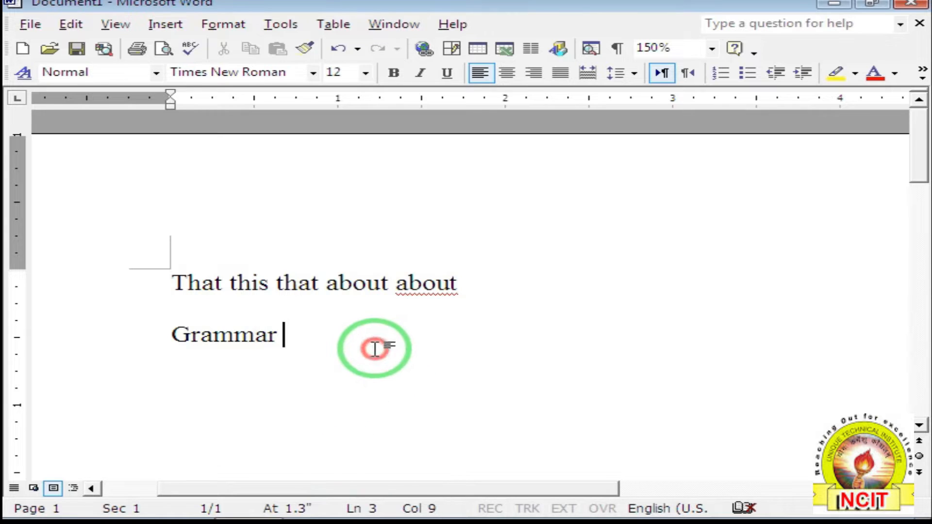
pyautogui.click(287, 24)
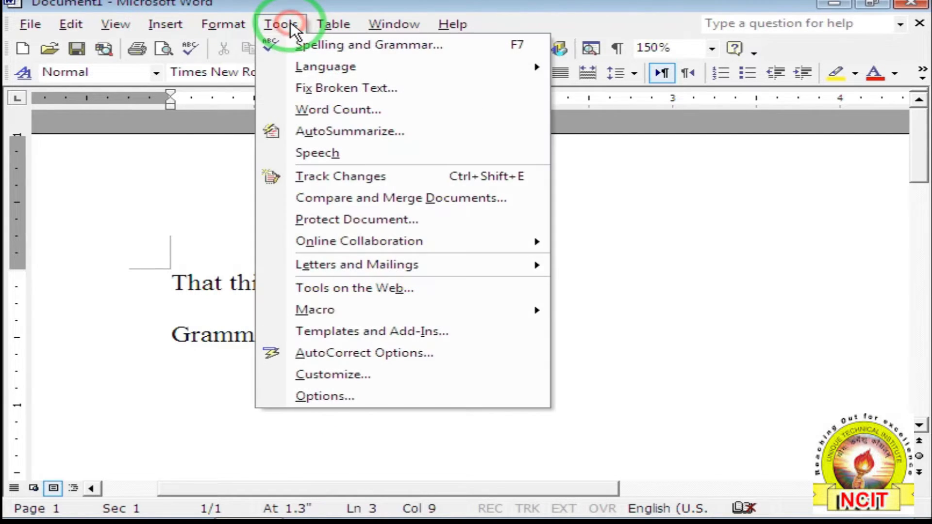
# In AutoCorrect Options, add a replacement of 'deo' with 'Deoria' and close the dialog.
pyautogui.click(387, 353)
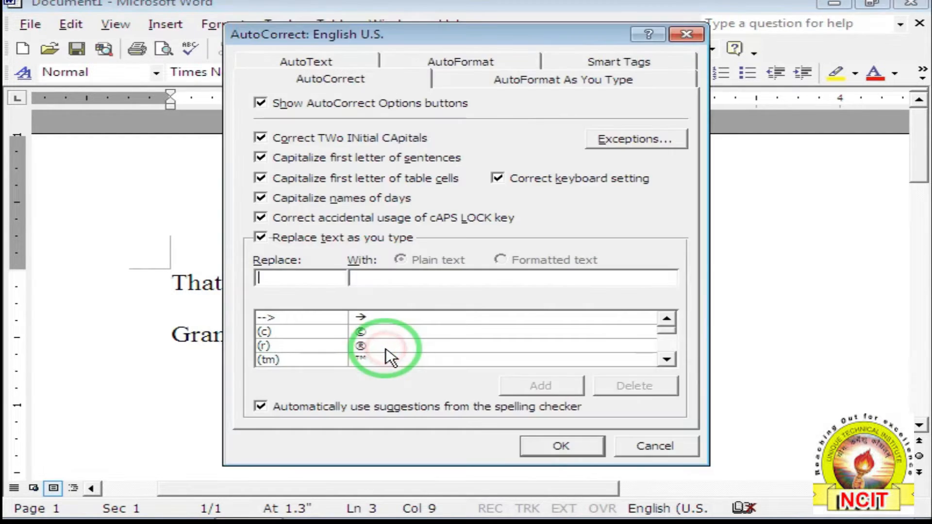
pyautogui.click(294, 279)
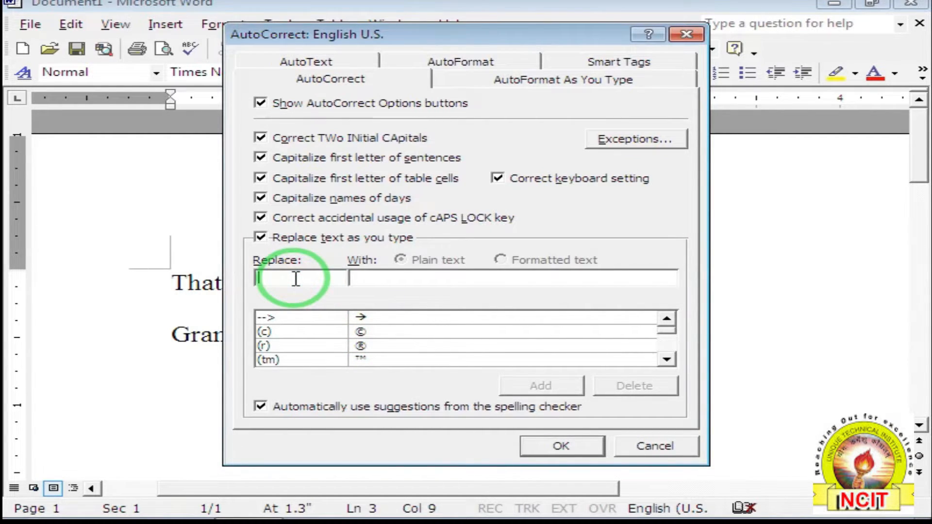
pyautogui.write('deo')
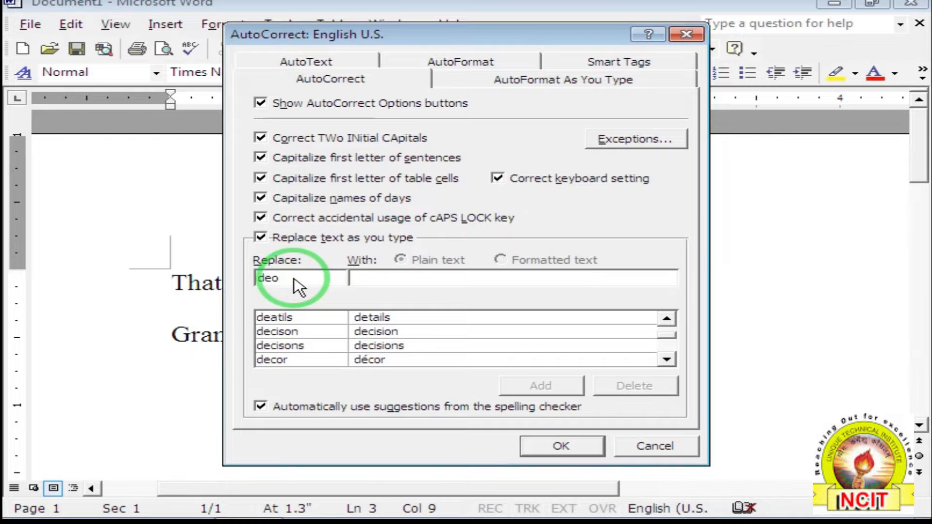
pyautogui.click(369, 277)
pyautogui.write('de')
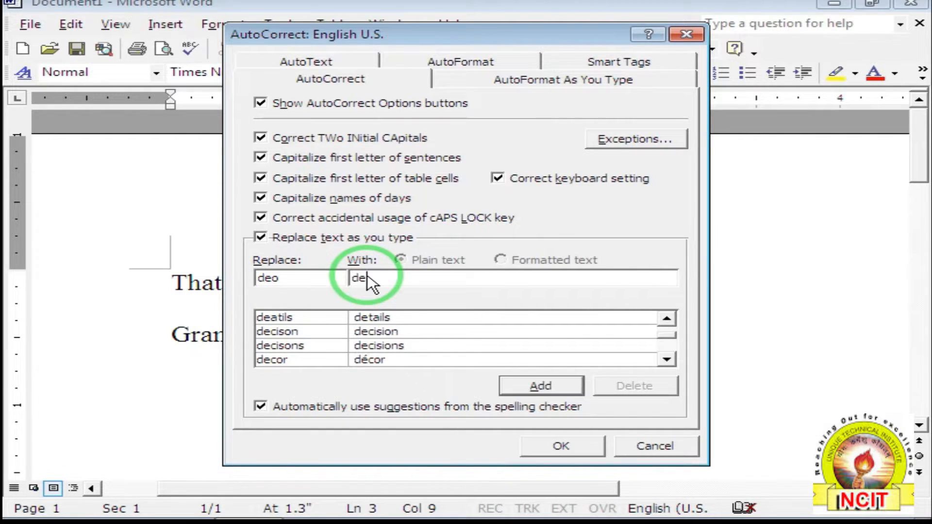
pyautogui.write('oria')
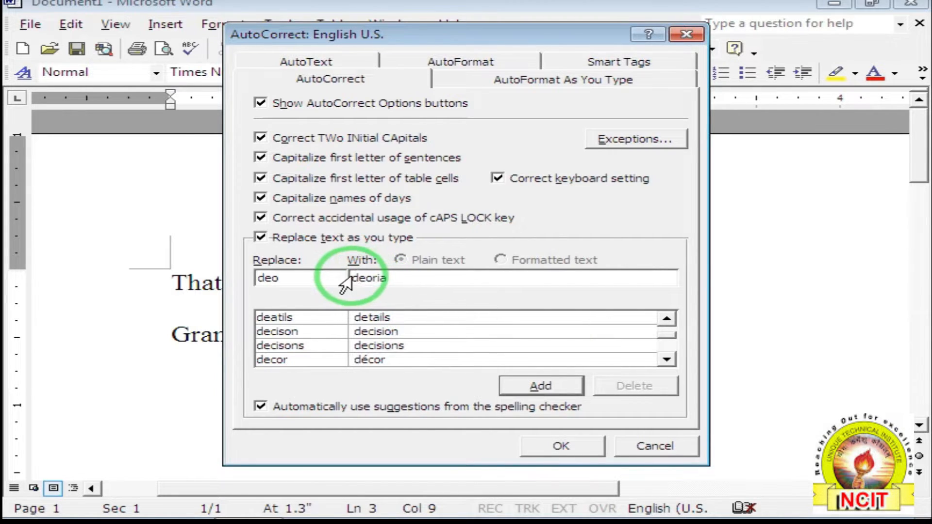
pyautogui.doubleClick(345, 279)
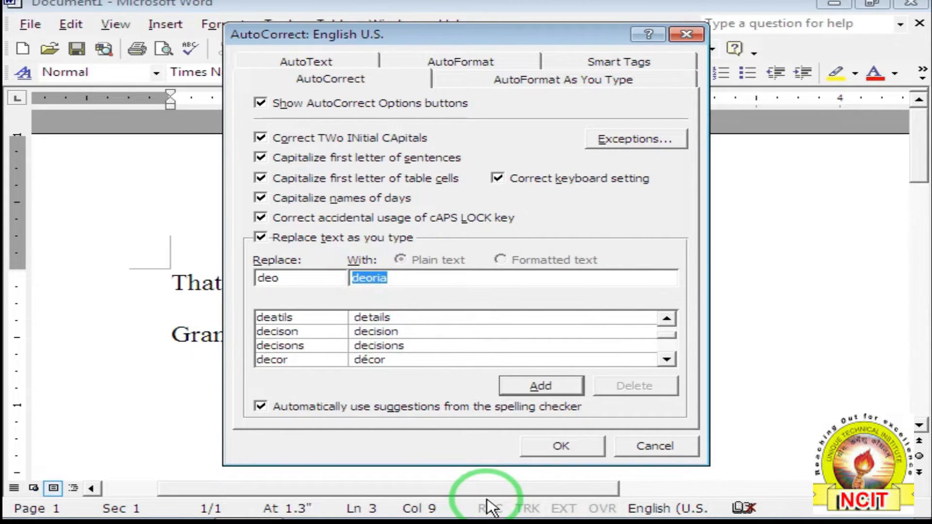
pyautogui.write('Deori')
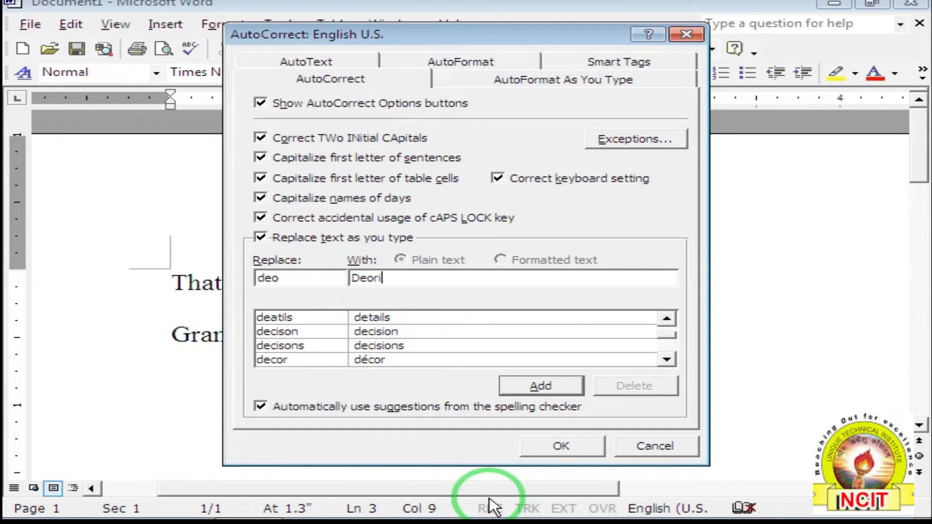
pyautogui.write('a')
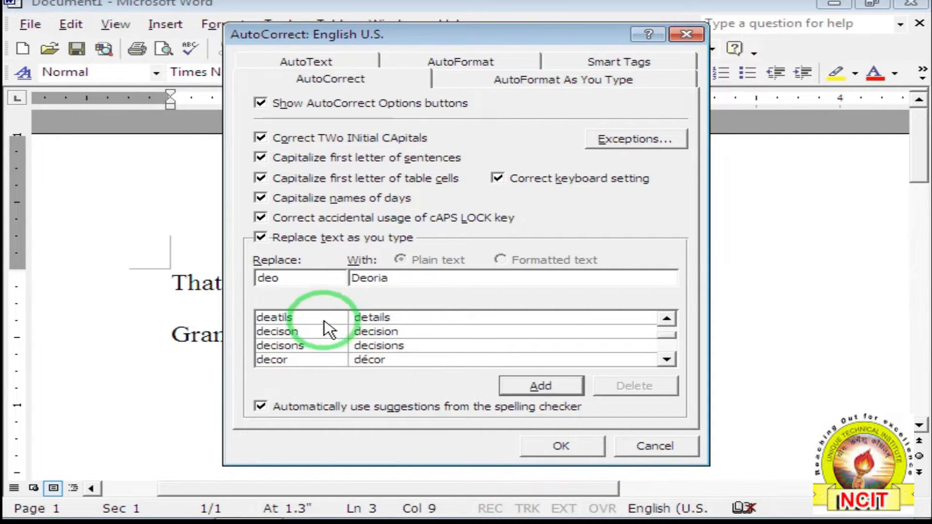
pyautogui.click(291, 276)
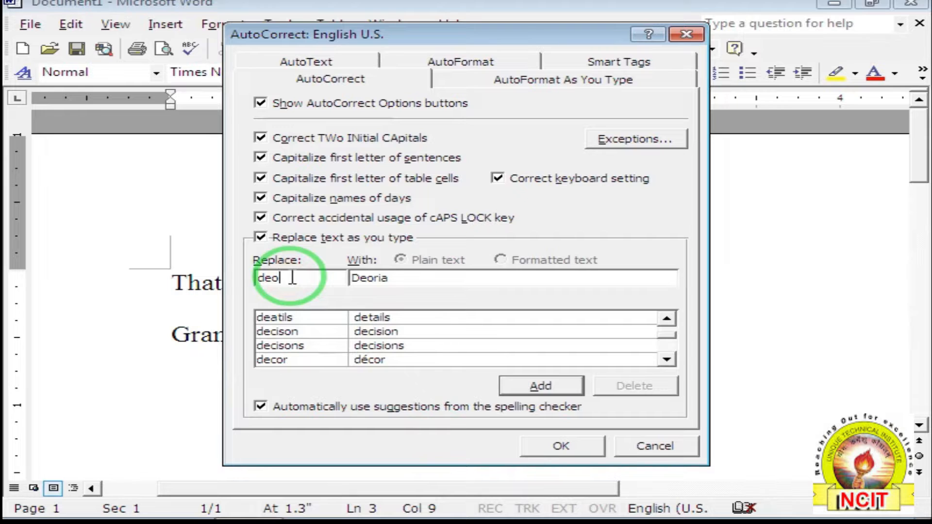
pyautogui.click(397, 278)
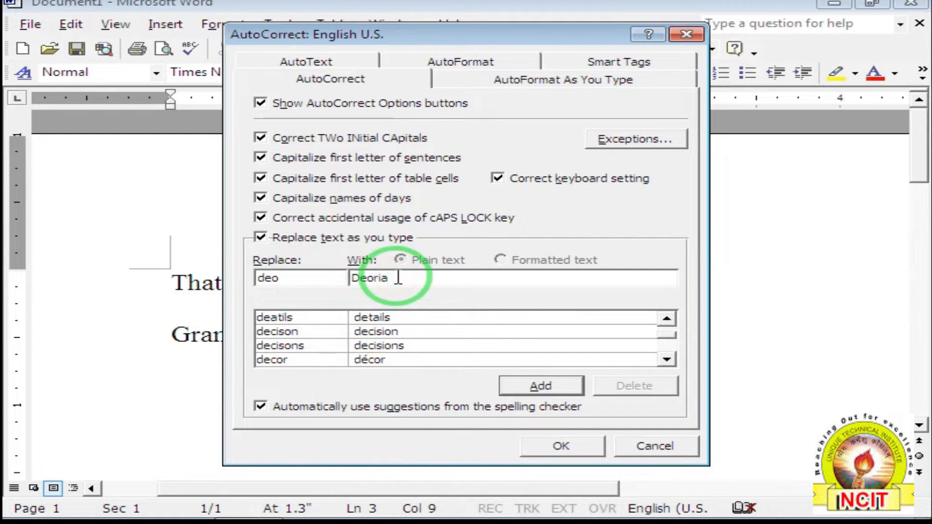
pyautogui.click(540, 383)
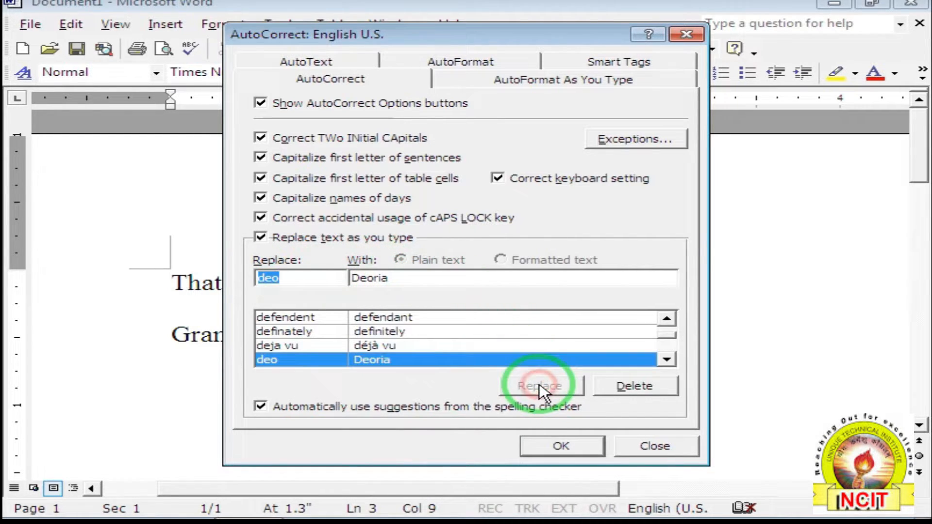
pyautogui.click(579, 446)
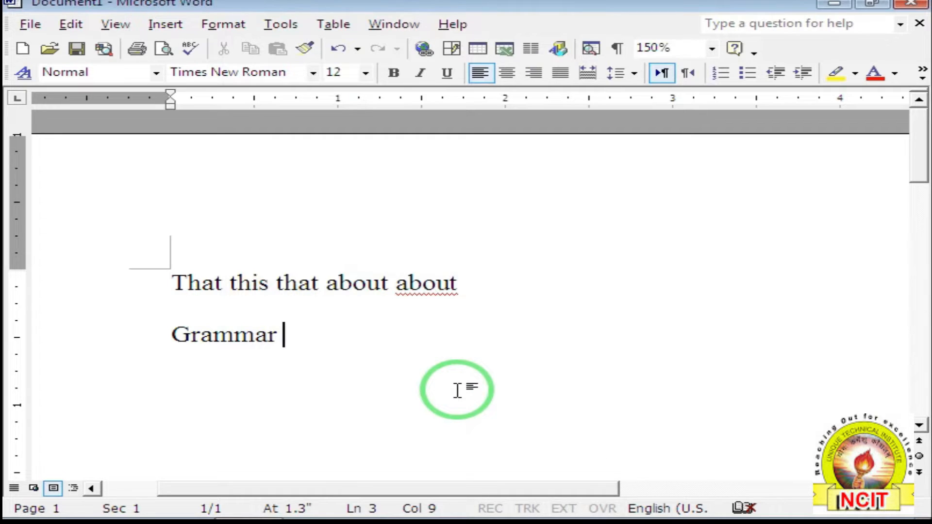
# Type 'deo' and ':( :)' so they become 'Deoria' plus frowning and smiling face symbols.
pyautogui.write('deo')
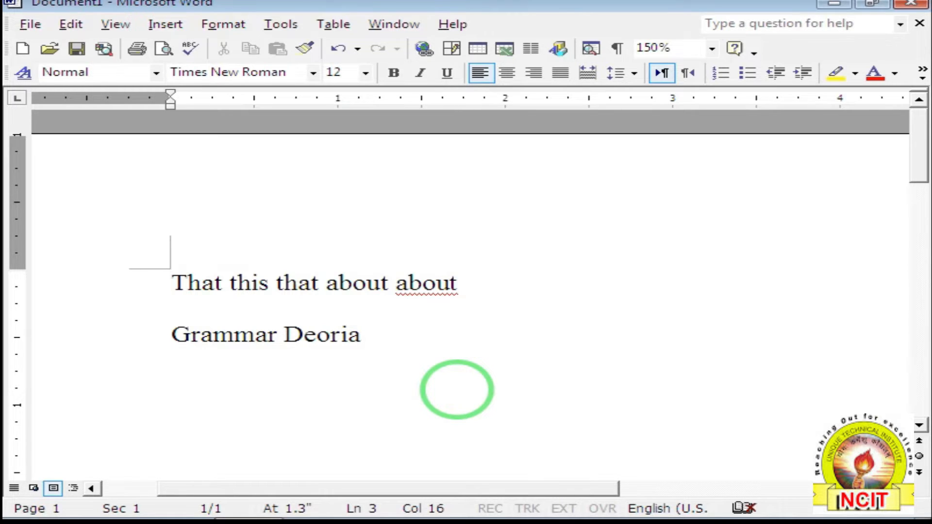
pyautogui.write(':(')
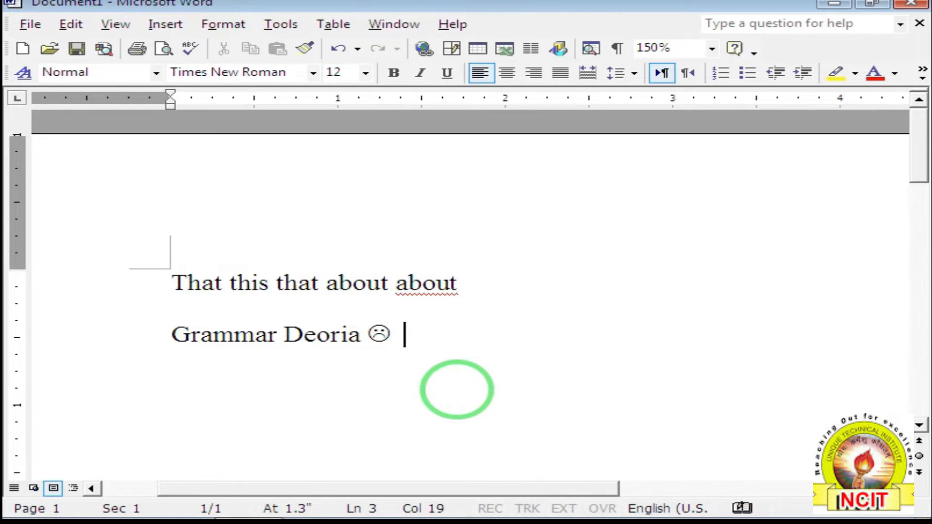
pyautogui.write(' :)')
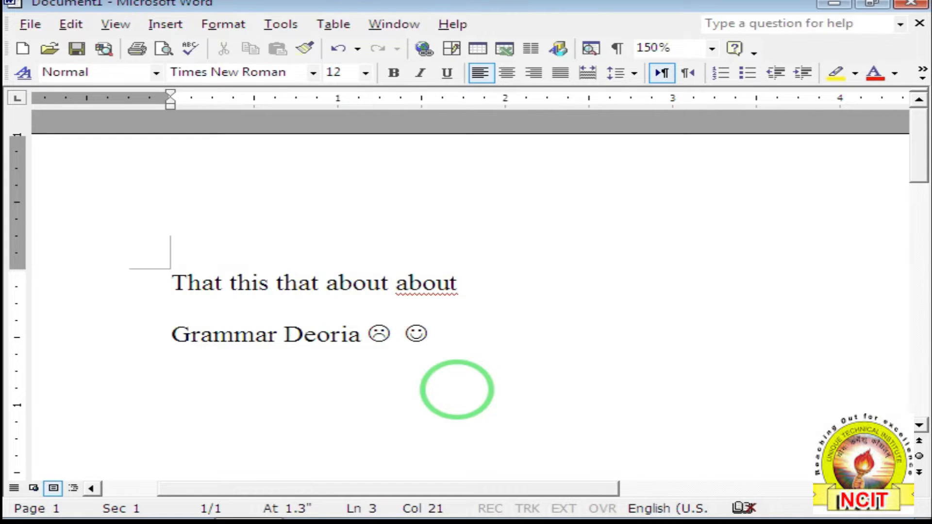
pyautogui.click(280, 24)
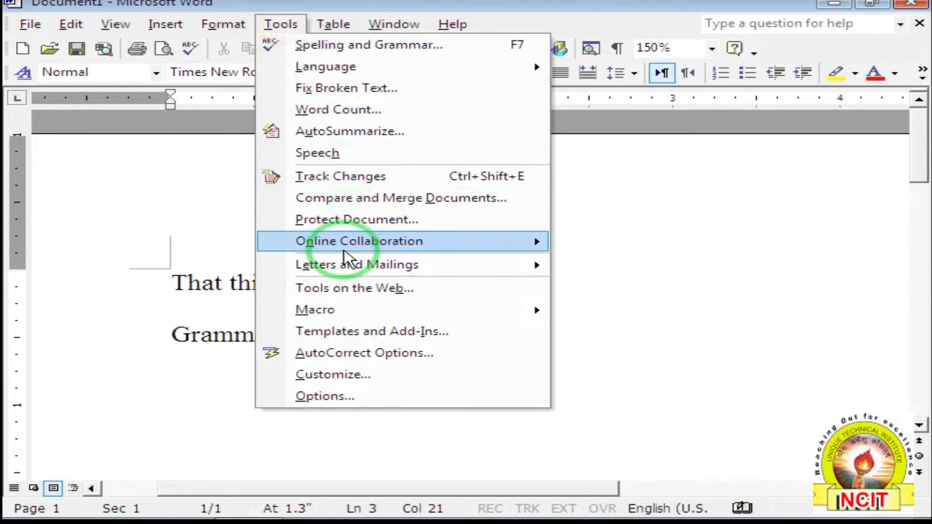
# Open AutoCorrect Options and scroll the replacement list to the :-| emoticon entry.
pyautogui.click(364, 354)
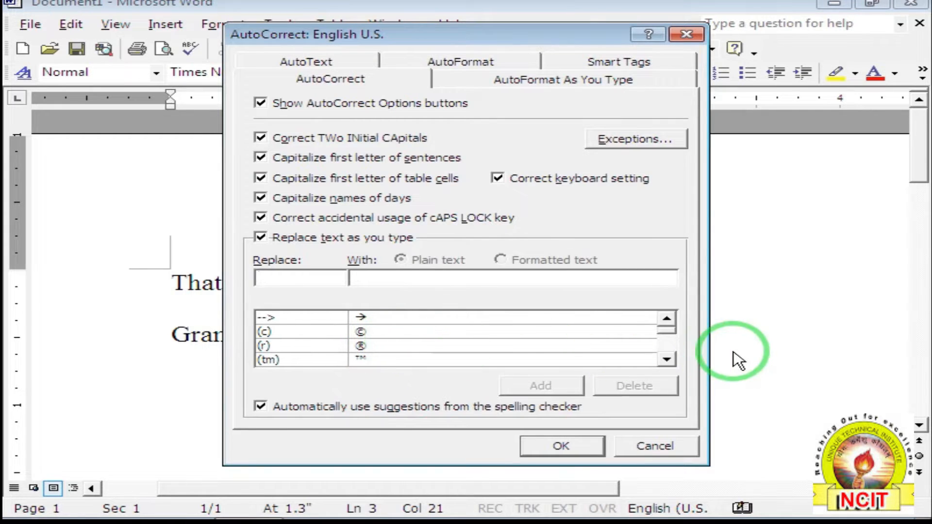
pyautogui.click(664, 360)
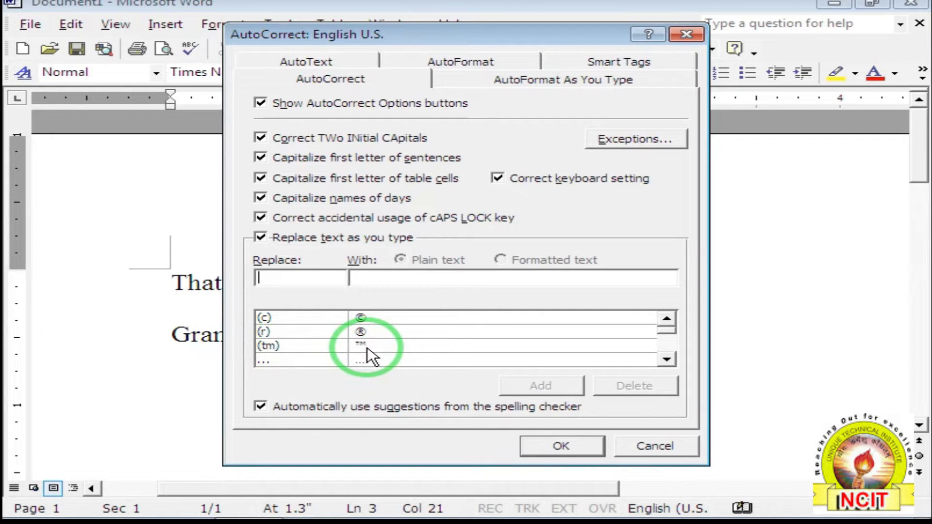
pyautogui.click(667, 359)
pyautogui.click(667, 359)
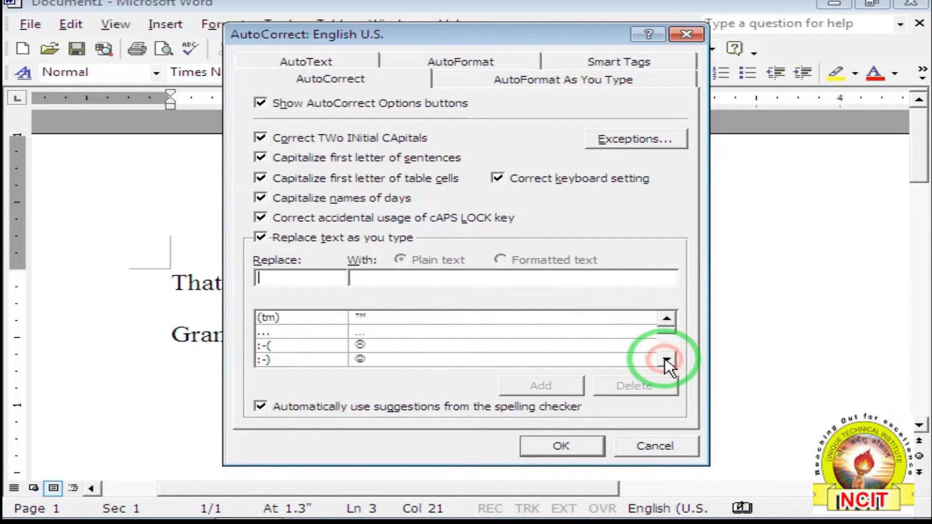
pyautogui.click(667, 359)
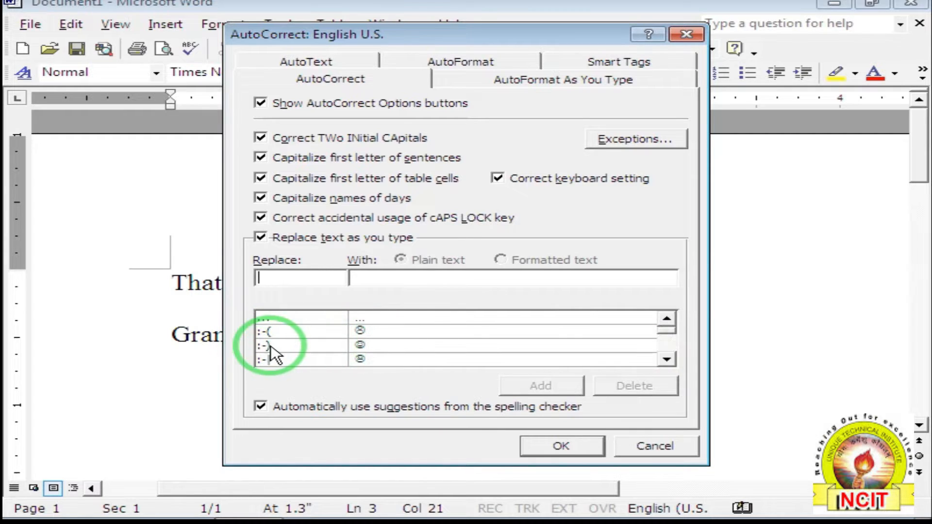
pyautogui.click(667, 359)
pyautogui.click(282, 346)
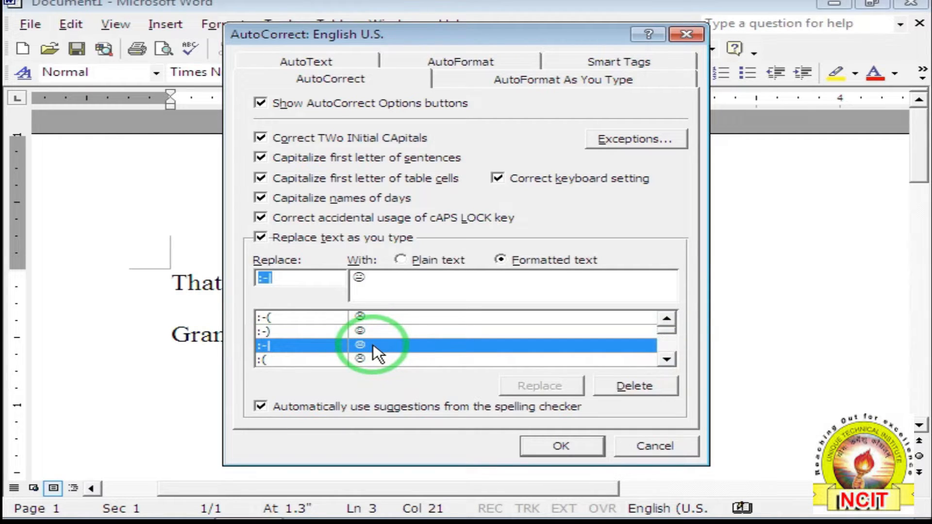
pyautogui.click(666, 359)
pyautogui.click(666, 359)
pyautogui.moveTo(666, 362); pyautogui.dragTo(667, 362)
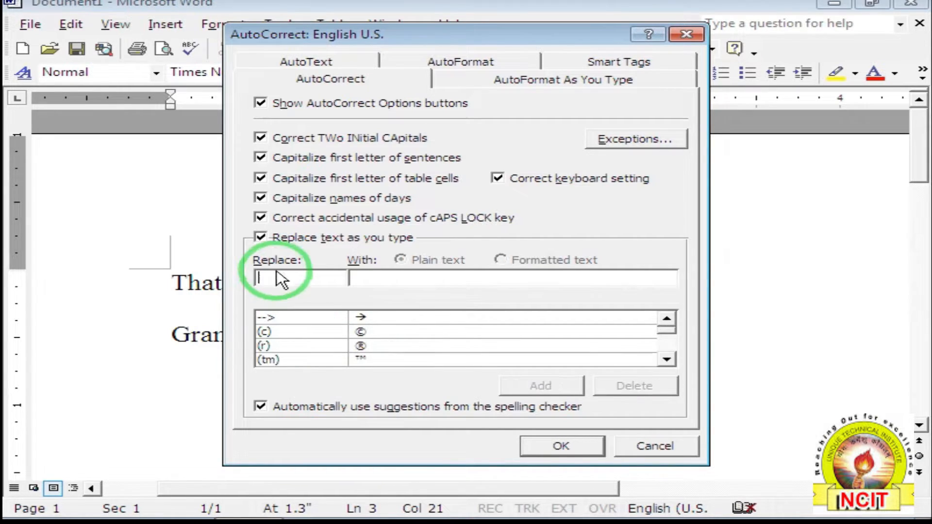
# Add an entry replacing 'bhtr' with 'Bhatpar Rani' and close the dialog.
pyautogui.click(271, 278)
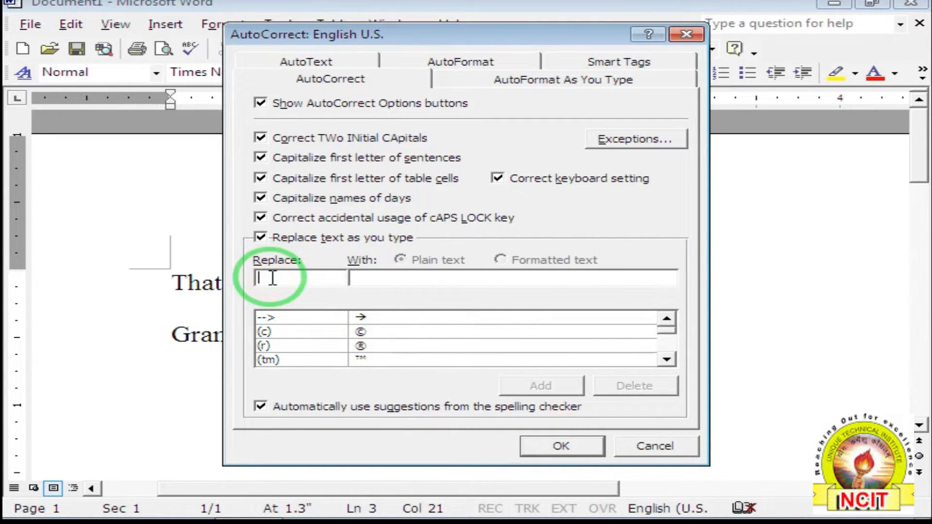
pyautogui.write('bhtr')
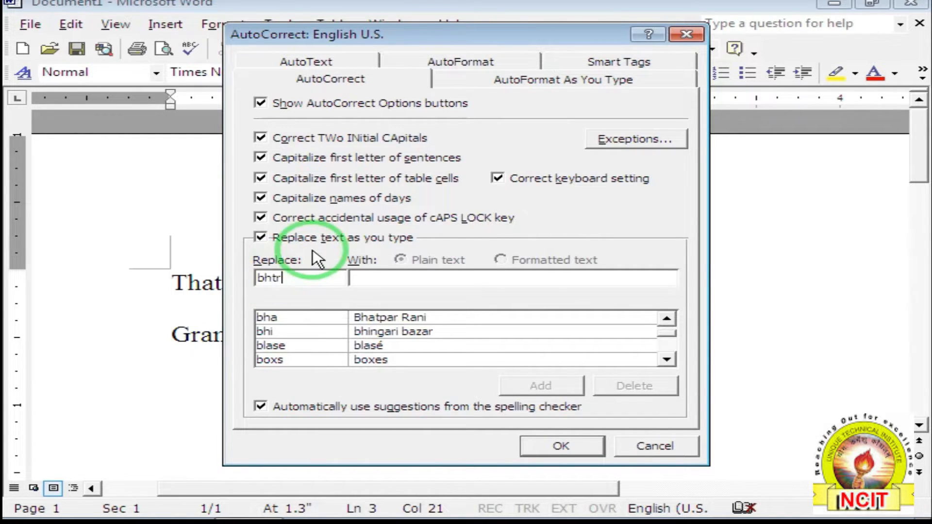
pyautogui.click(372, 281)
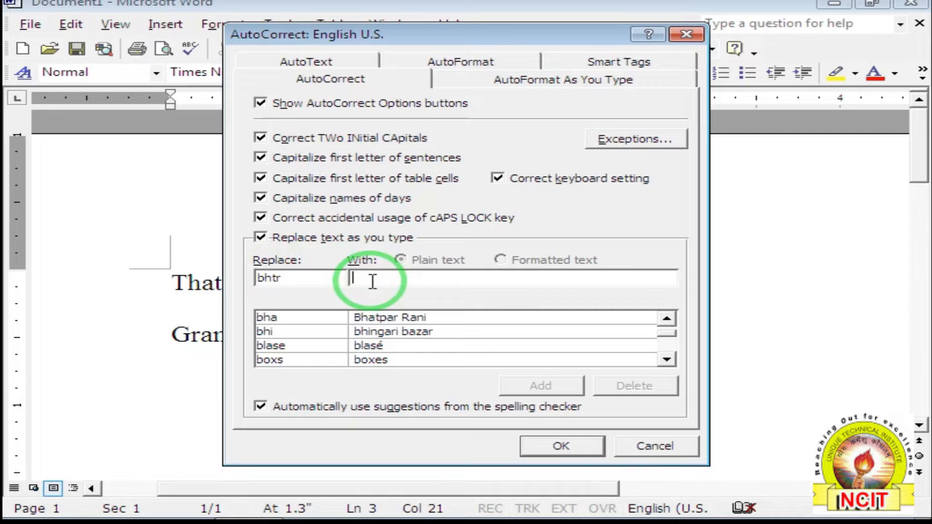
pyautogui.write('Bhatp')
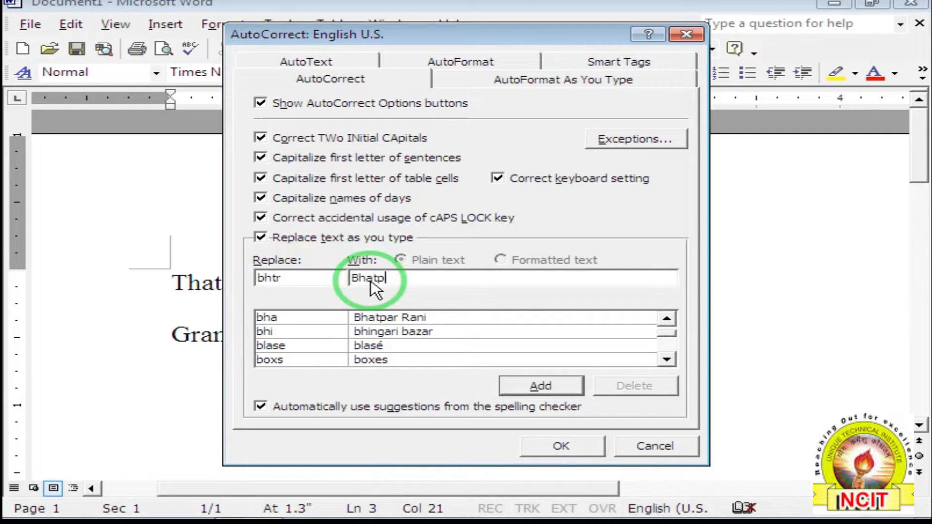
pyautogui.write('ar rRani')
pyautogui.click(518, 389)
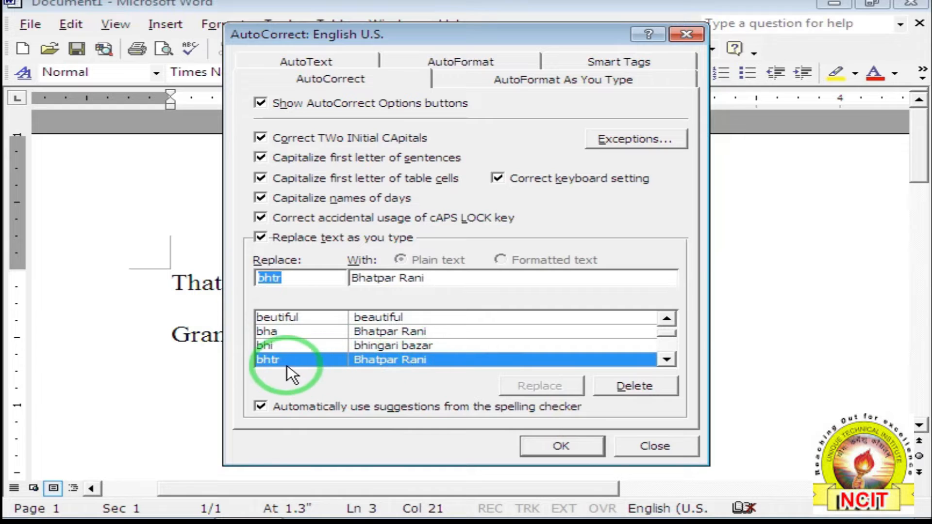
pyautogui.click(561, 447)
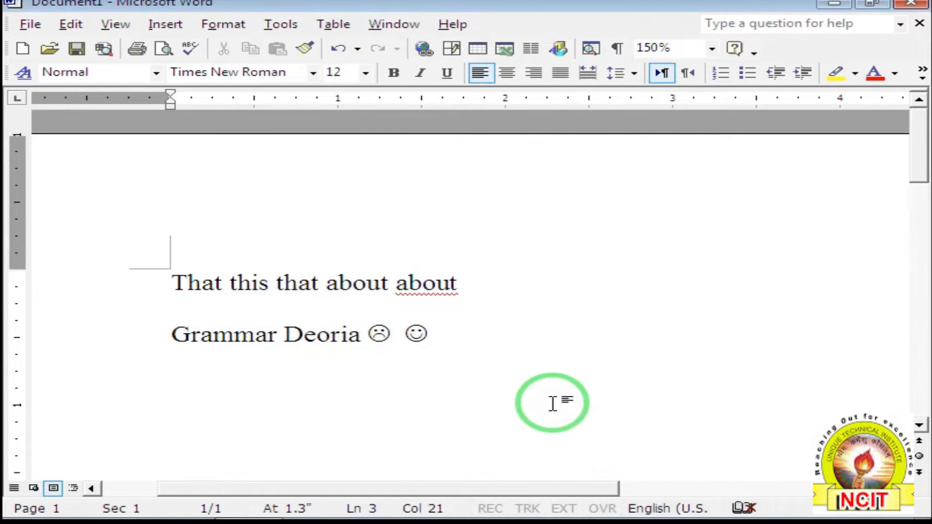
# Type 'bhtr bha' after the smileys so AutoCorrect inserts 'Bhatpar Rani' twice.
pyautogui.write('bhtr')
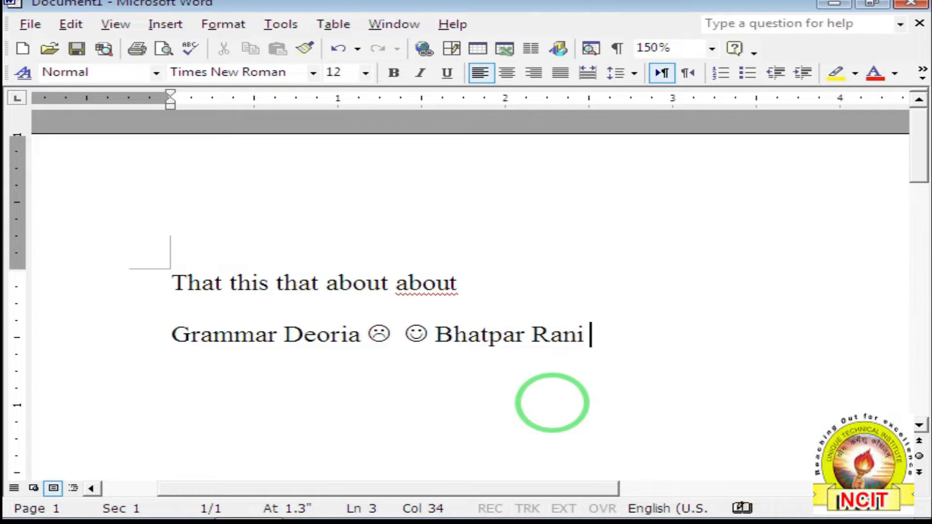
pyautogui.write(' bha')
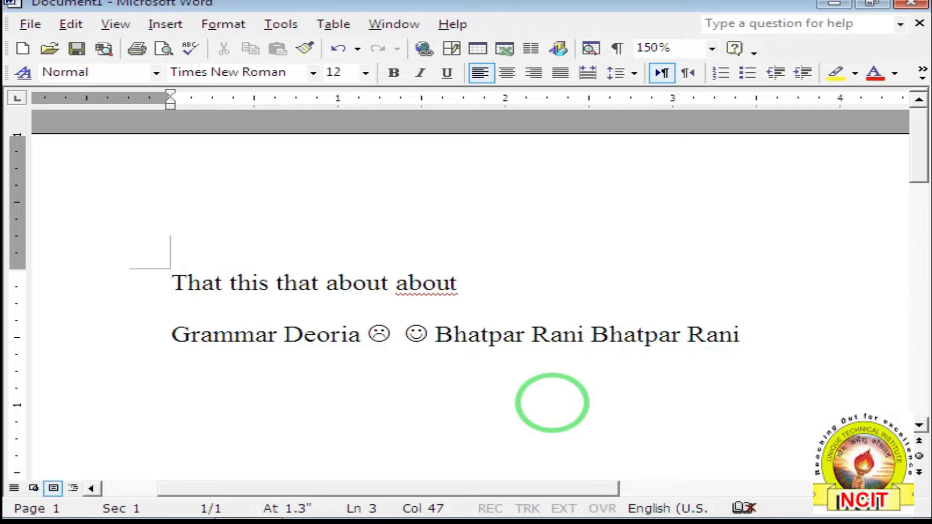
pyautogui.click(268, 26)
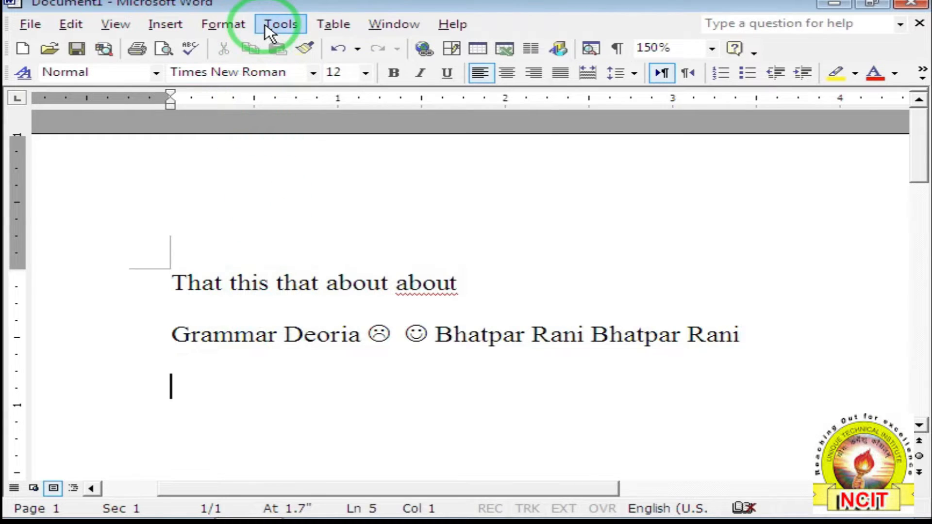
# Record a new macro named 'abc', stored in All Documents (Normal.dot).
pyautogui.click(266, 27)
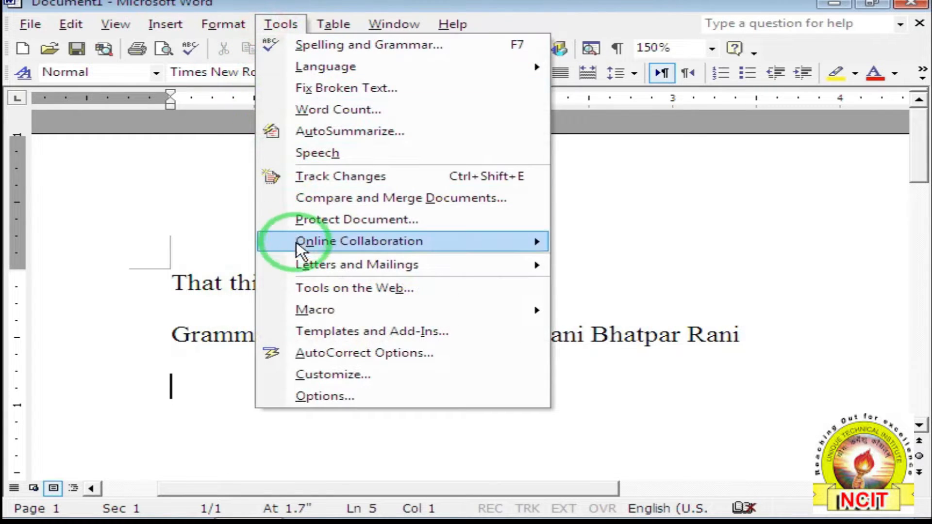
pyautogui.moveTo(322, 314)
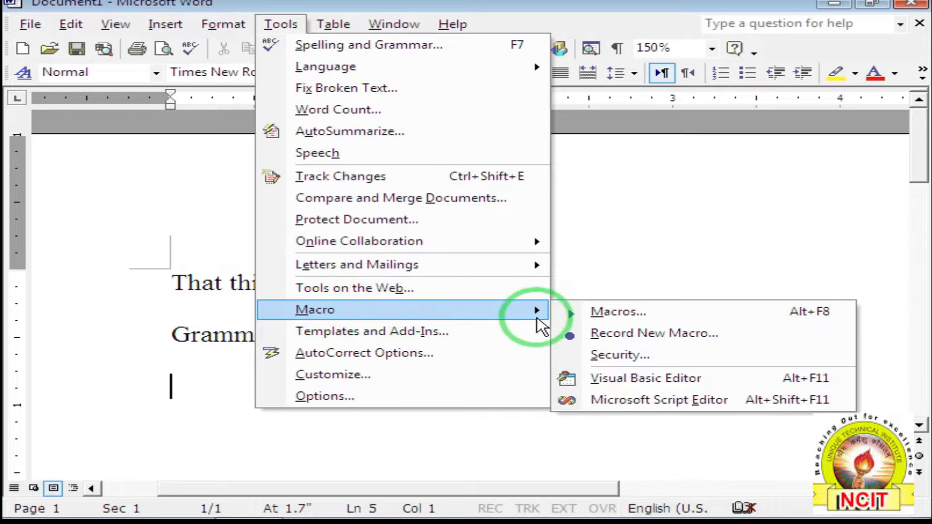
pyautogui.click(616, 331)
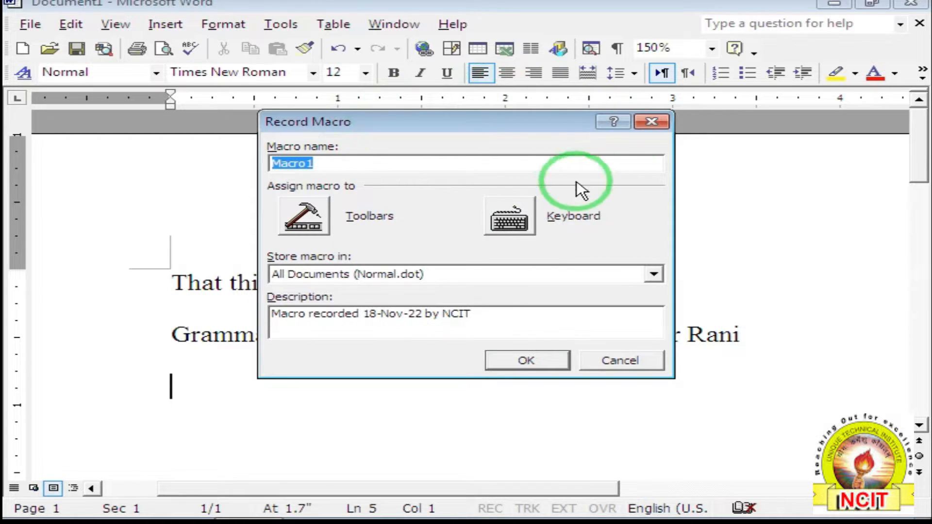
pyautogui.moveTo(319, 166); pyautogui.dragTo(249, 170)
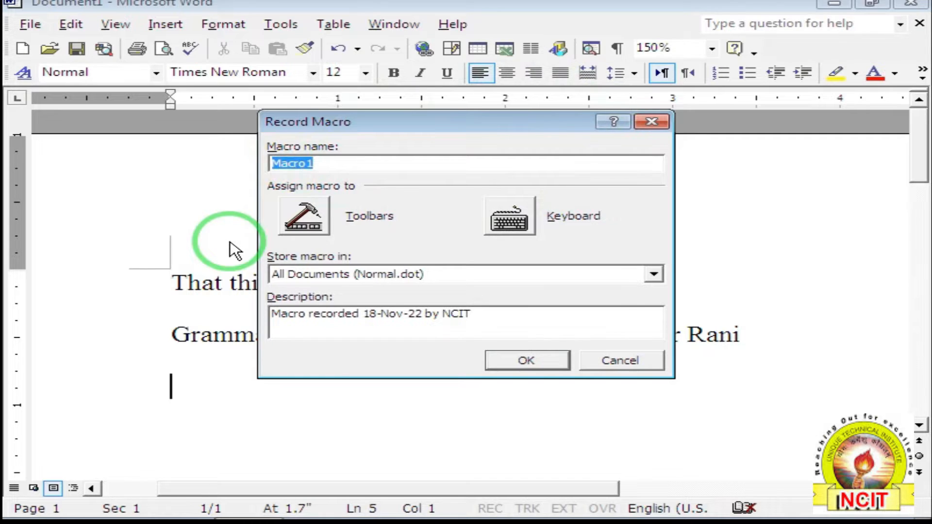
pyautogui.write('abc')
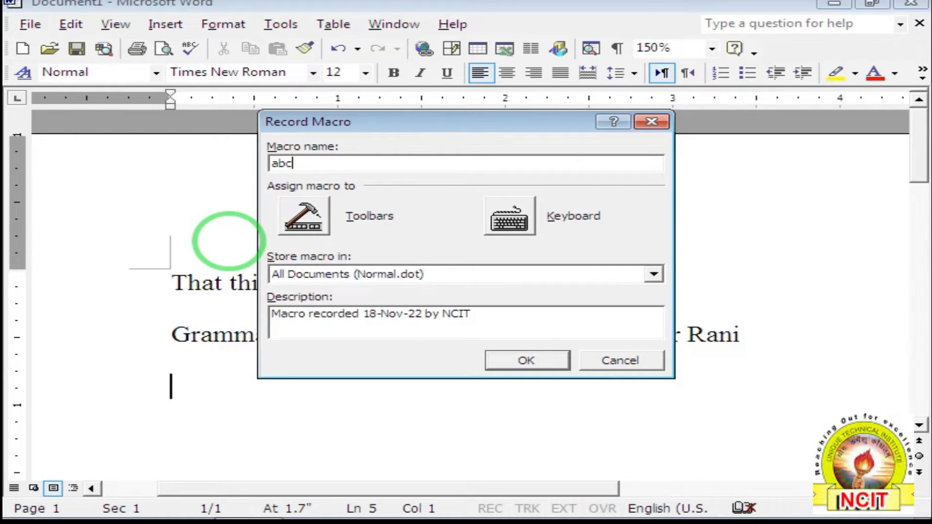
pyautogui.click(528, 364)
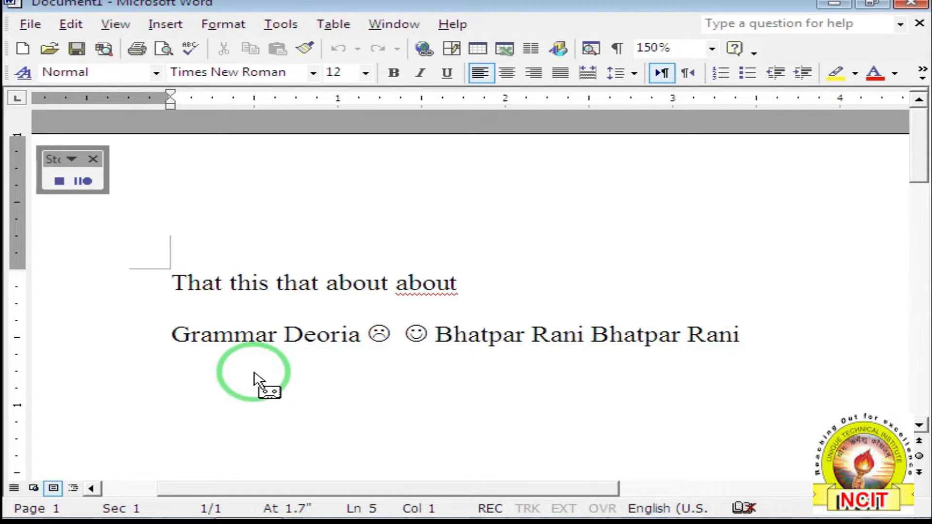
# Move the Stop Recording toolbar aside and type nonsense text starting 'iuui reireir' for the macro.
pyautogui.moveTo(56, 161); pyautogui.dragTo(387, 199)
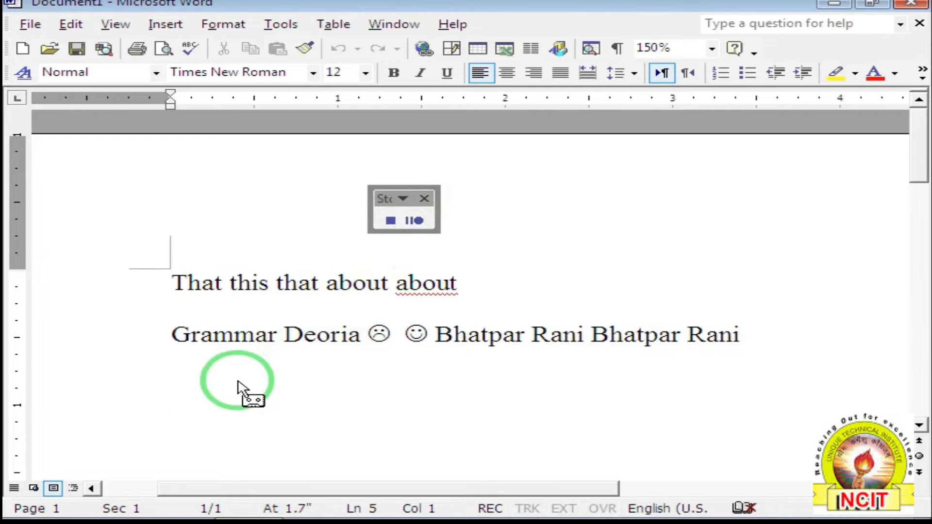
pyautogui.write('iuui reireir')
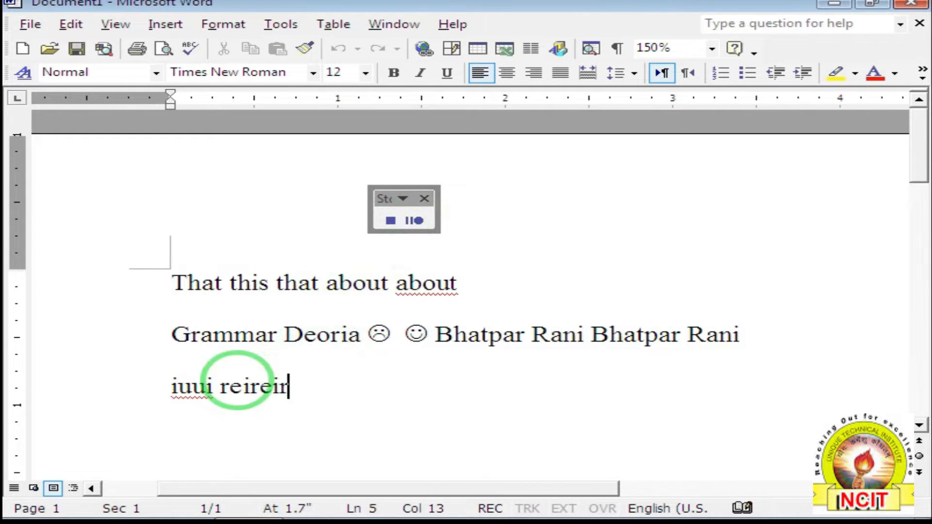
pyautogui.write('wieejewjrkewrjkwe jkjkjd')
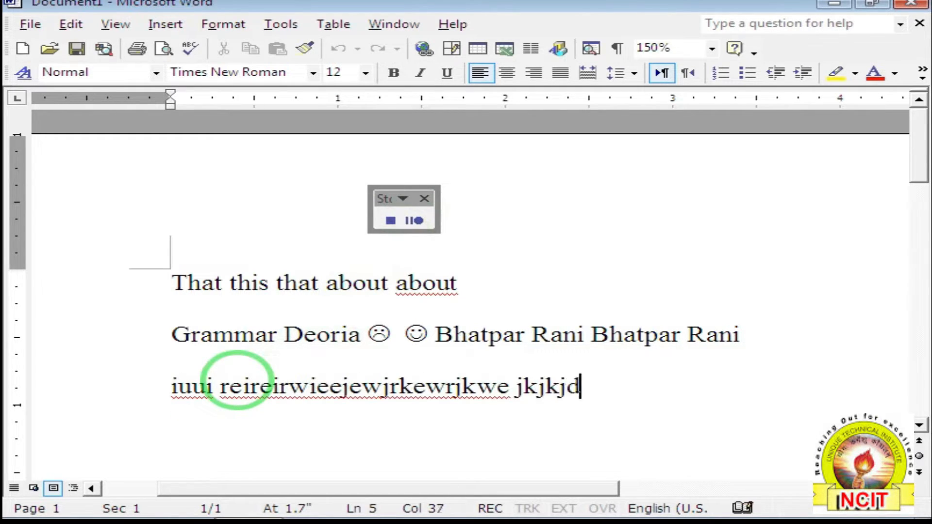
pyautogui.write('fksfksdfjksdjf klfjkdsjfdsfj dfkjj')
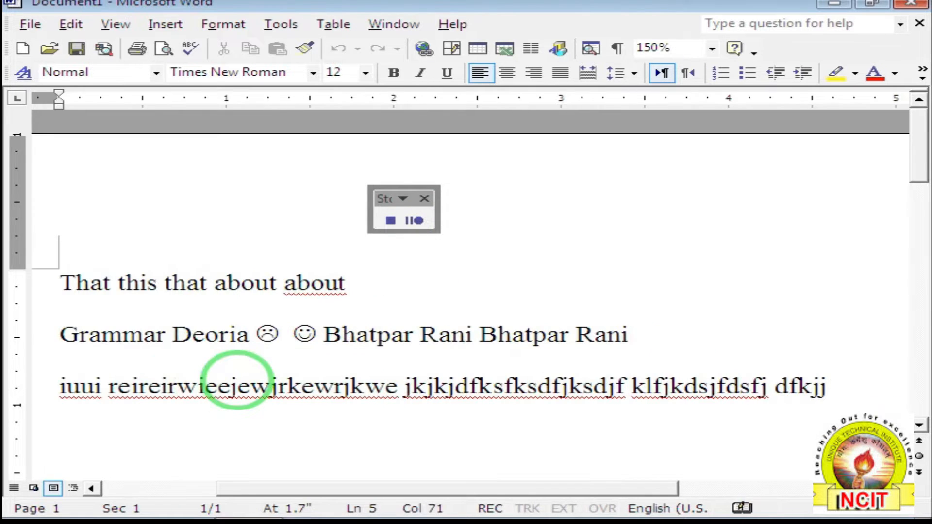
pyautogui.write('kfjkfjdsk jfksjfkljsfdjfdsjfsk jfklsj')
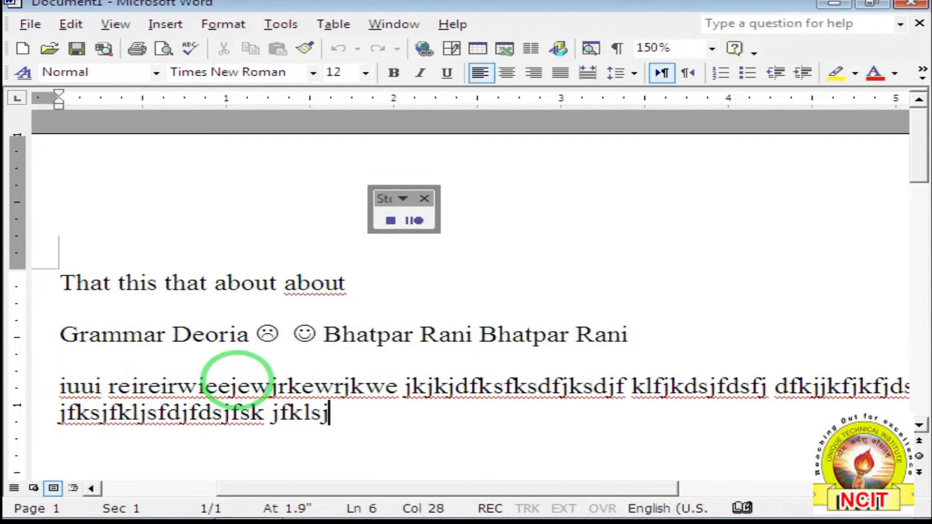
pyautogui.write(' jfsj kjdfkjdsfjdsfj kdsljfkljdfdsj')
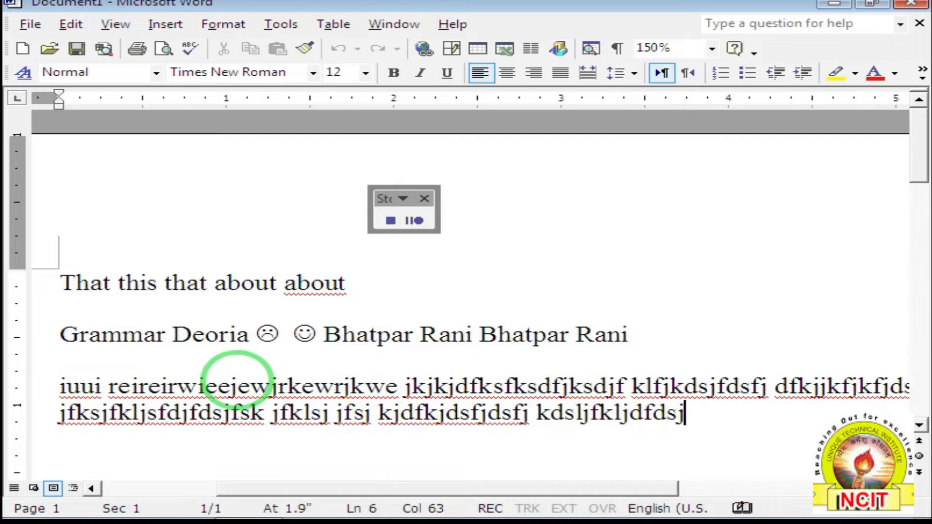
pyautogui.write('f kdsljfsdjf jsdfjlfkjdslkfjs dkjfklsjfksdjfdk jfksdjflskdjfsdjfkljs dlkfjsdflkjsfjklsjdfkdjsfjdsflkjs jlsjflskdjflksdjf lkjsdflkjsdfkjsdkjfjfl jsdlkf')
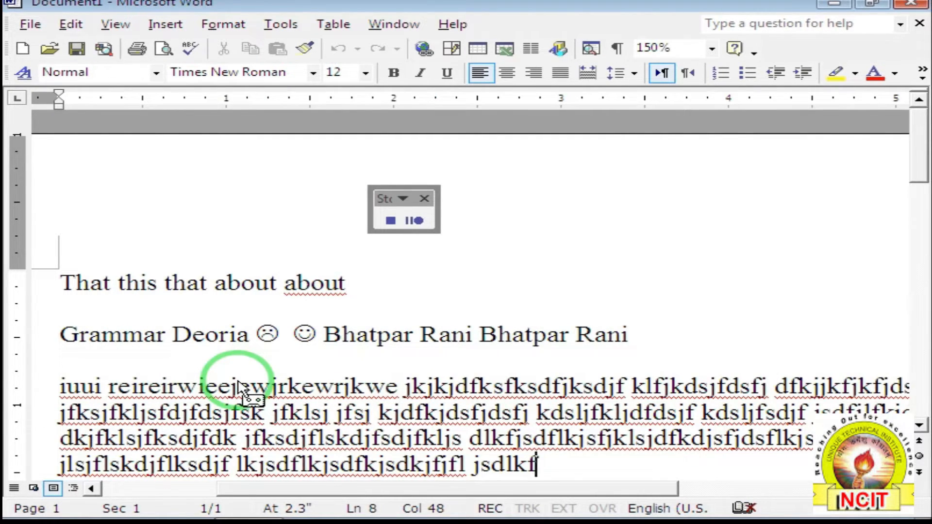
# Stop recording, then select the nonsense paragraph and click below it to deselect.
pyautogui.click(389, 221)
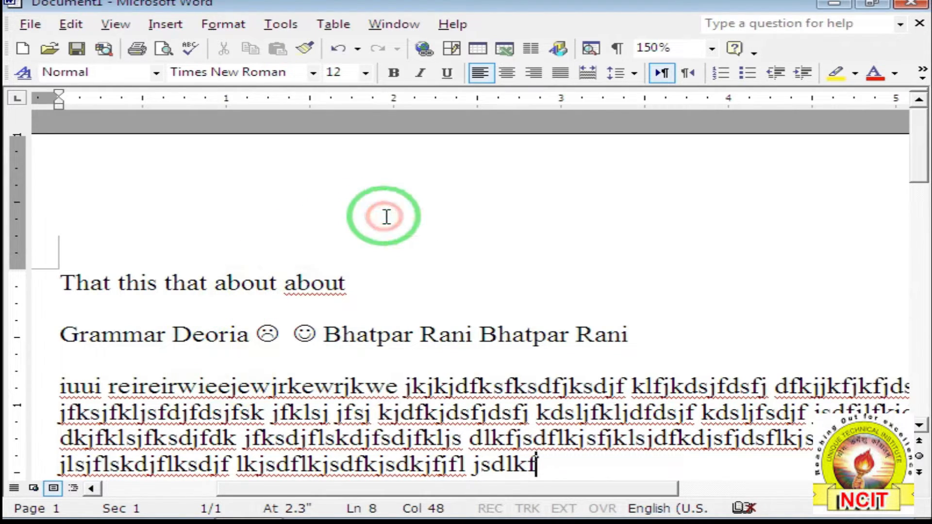
pyautogui.scroll(-2, 386, 217)
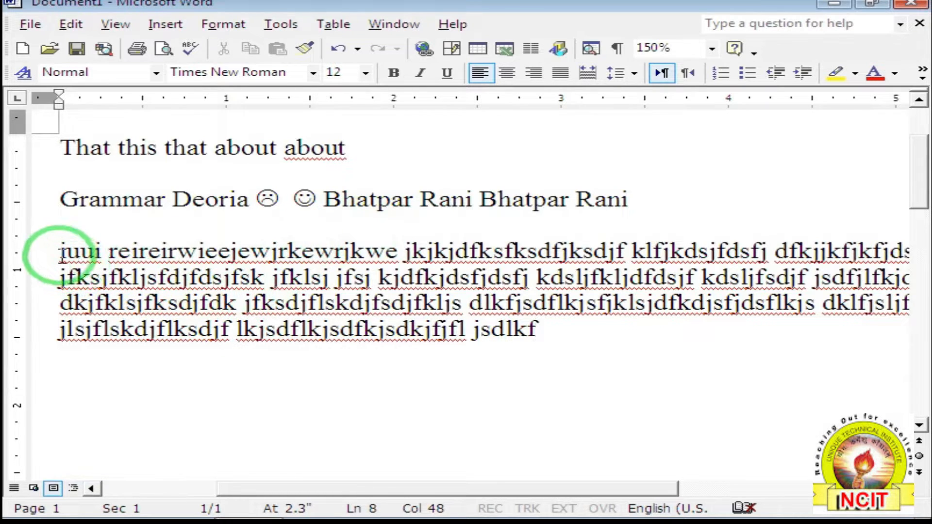
pyautogui.click(60, 253)
pyautogui.moveTo(60, 253); pyautogui.dragTo(466, 338)
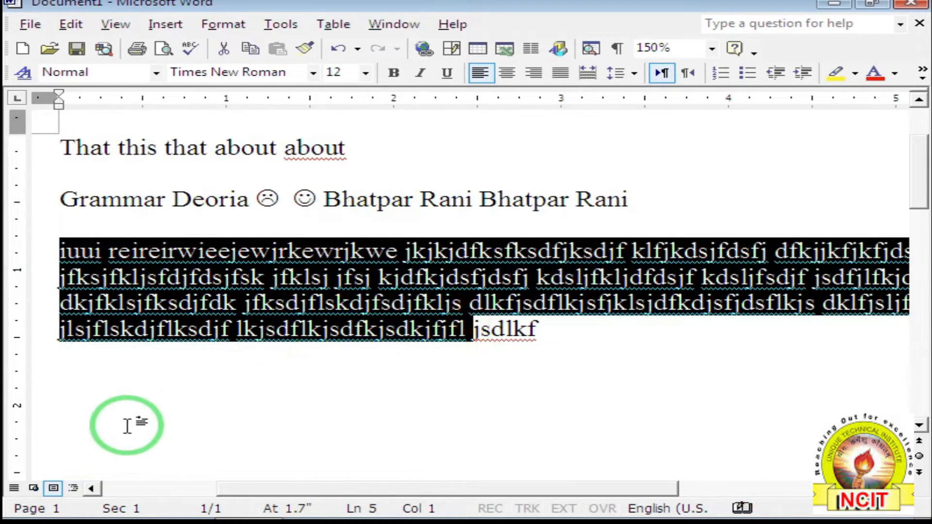
pyautogui.click(106, 418)
pyautogui.doubleClick(106, 418)
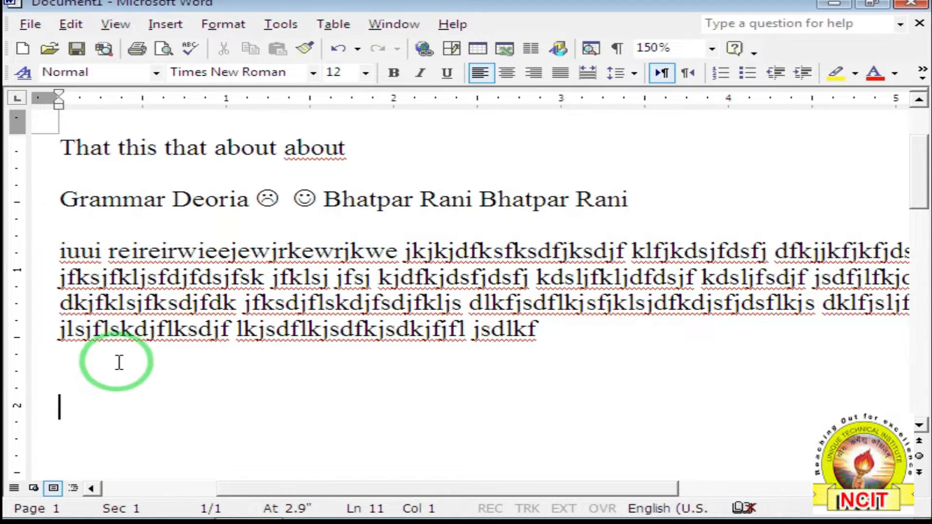
# Open the Macros dialog through Tools > Macro > Macros.
pyautogui.click(271, 27)
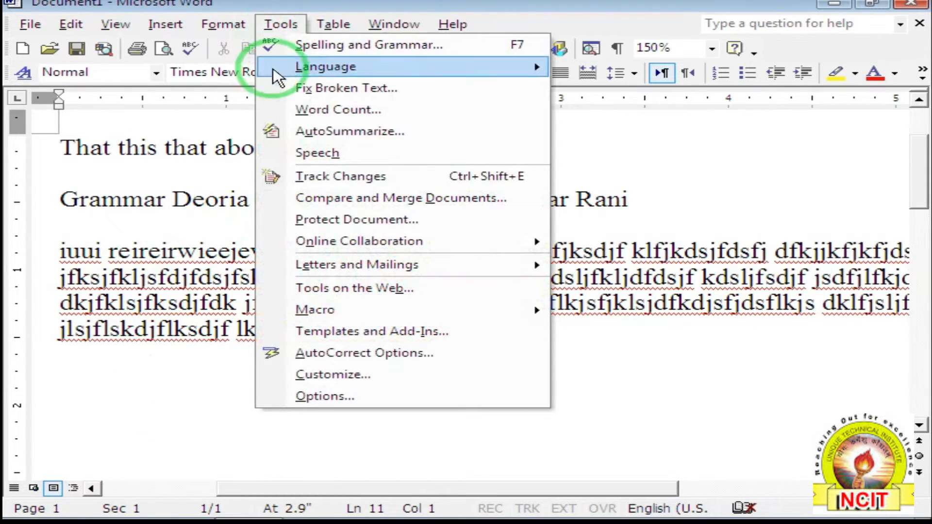
pyautogui.moveTo(316, 310)
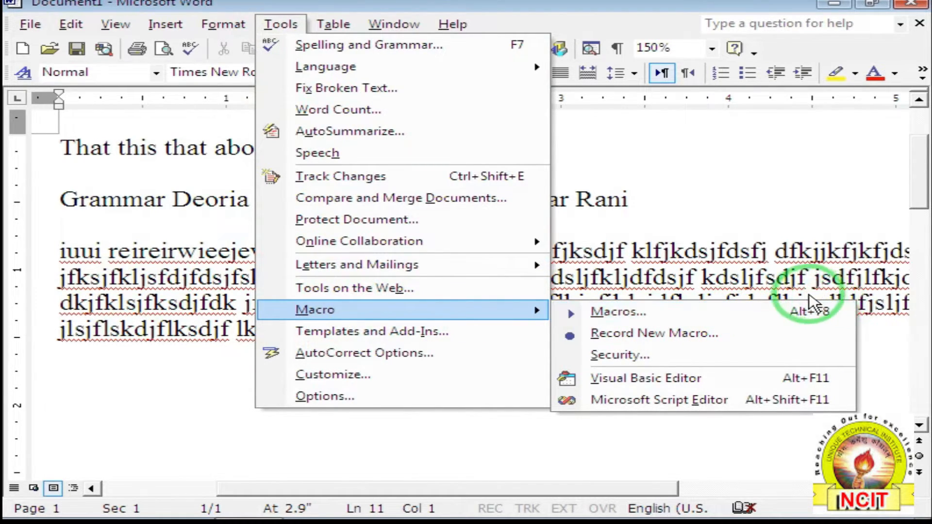
pyautogui.click(668, 315)
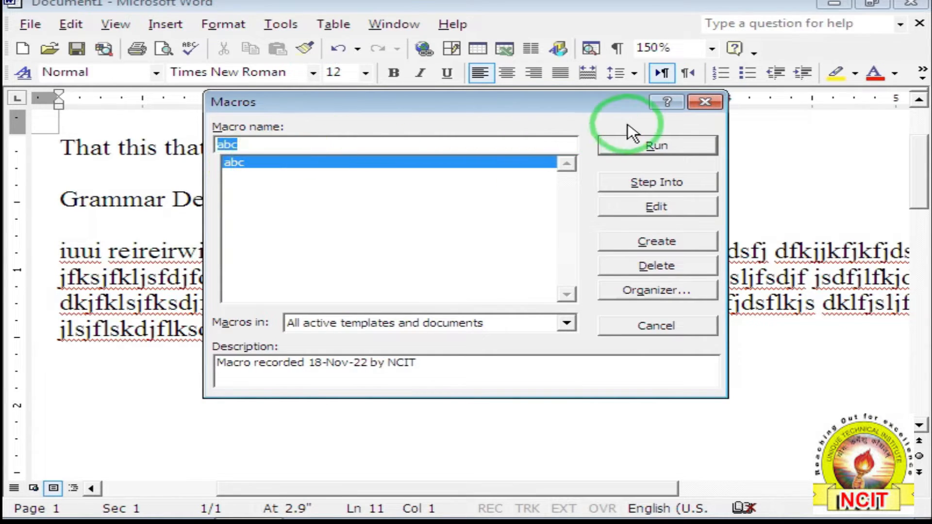
# Run the abc macro, then run abc again in a new blank document.
pyautogui.click(641, 147)
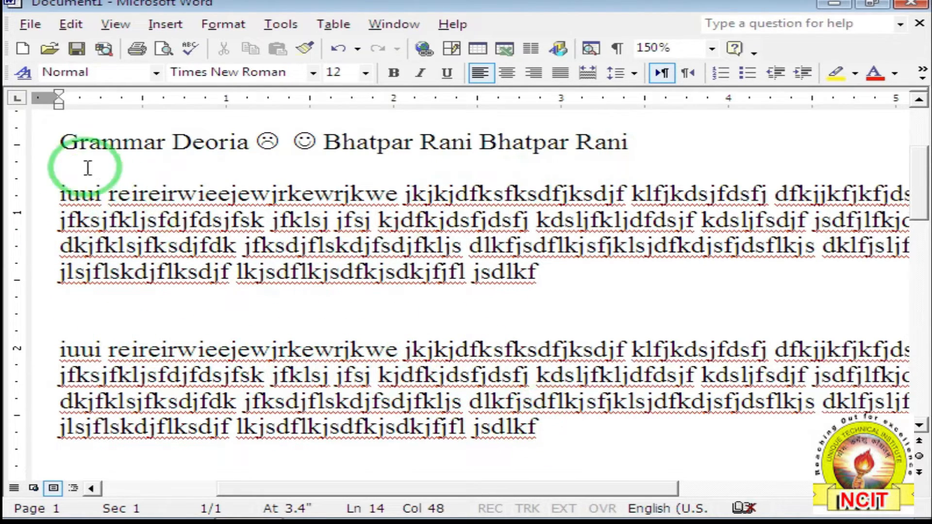
pyautogui.click(27, 56)
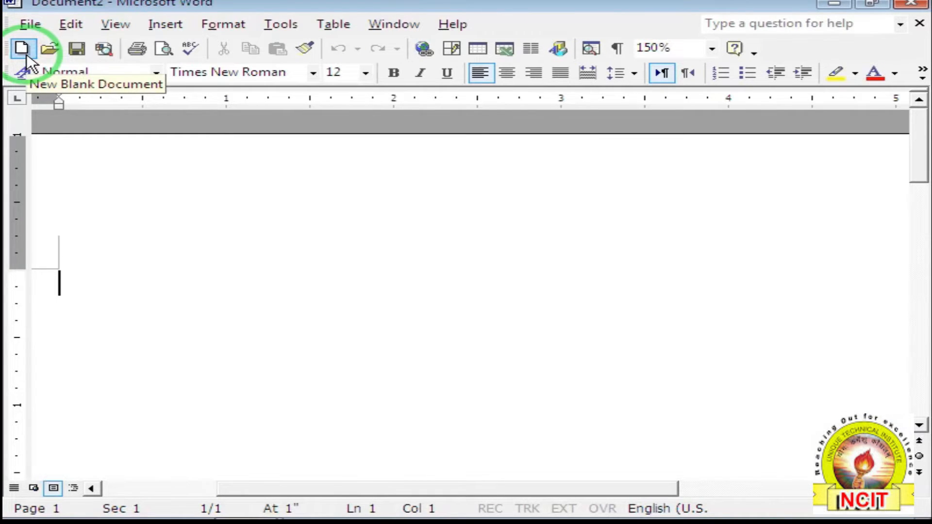
pyautogui.click(280, 25)
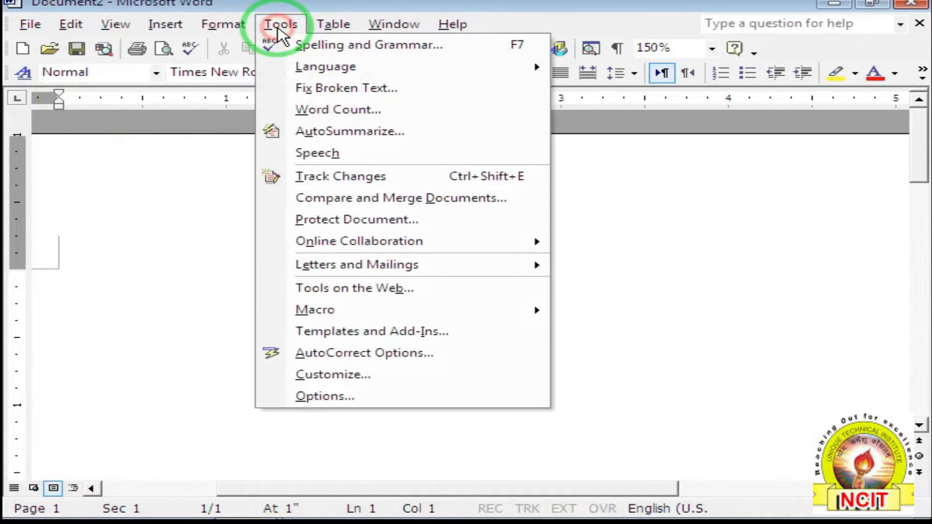
pyautogui.click(358, 309)
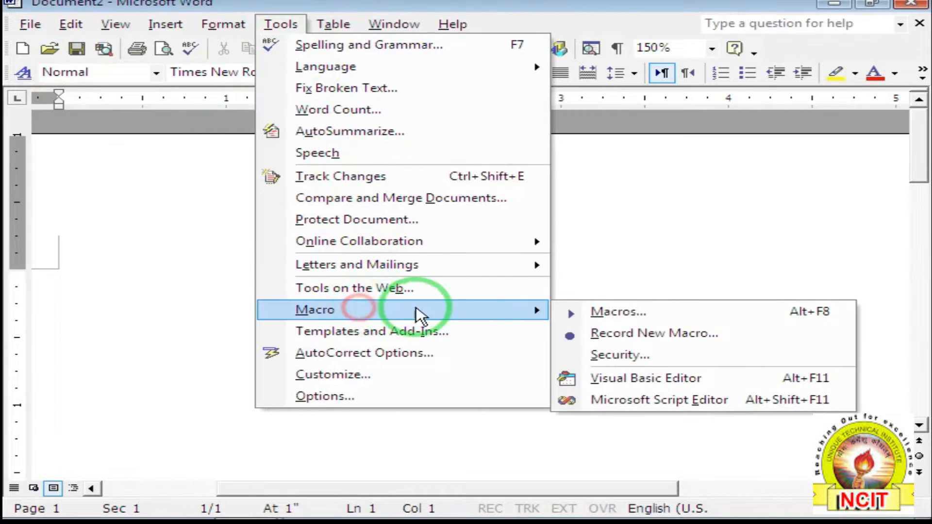
pyautogui.click(679, 316)
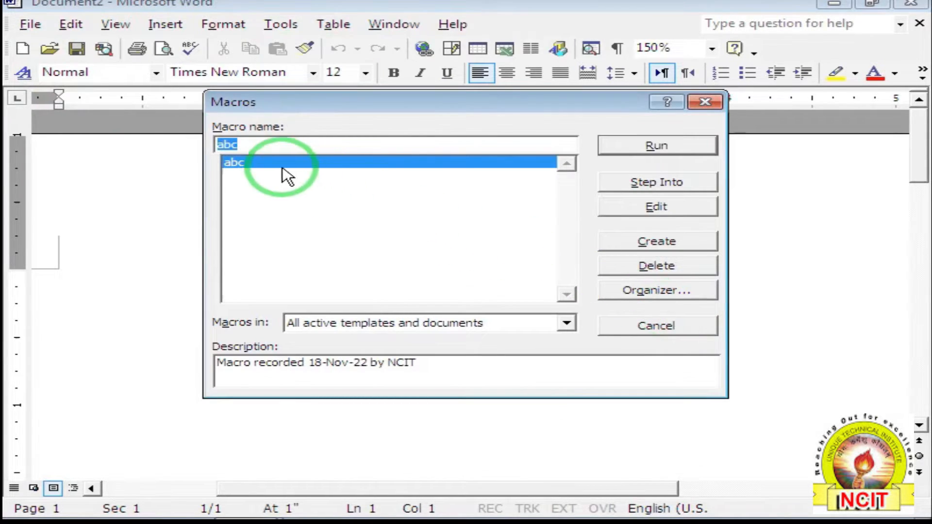
pyautogui.click(631, 148)
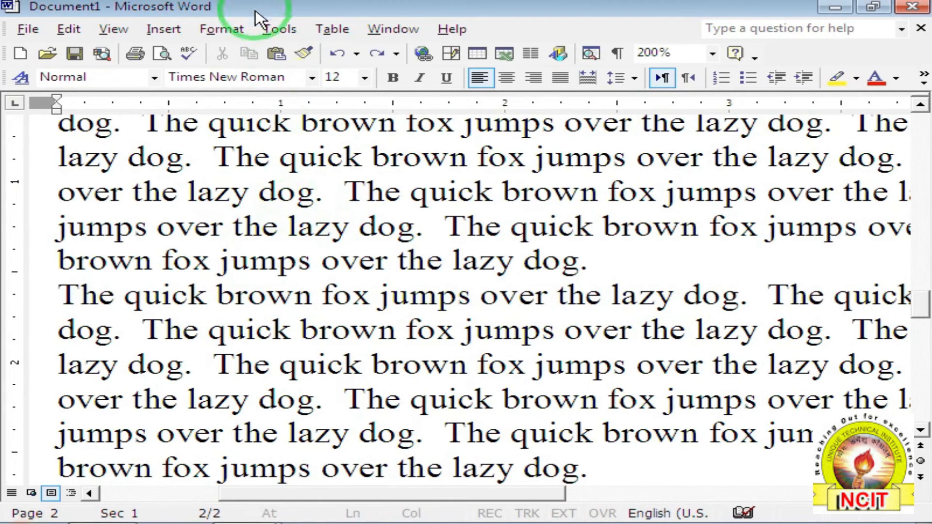
# Look through Tools > Letters and Mailings, dismiss the menus, and list the open Word documents from the taskbar.
pyautogui.click(272, 30)
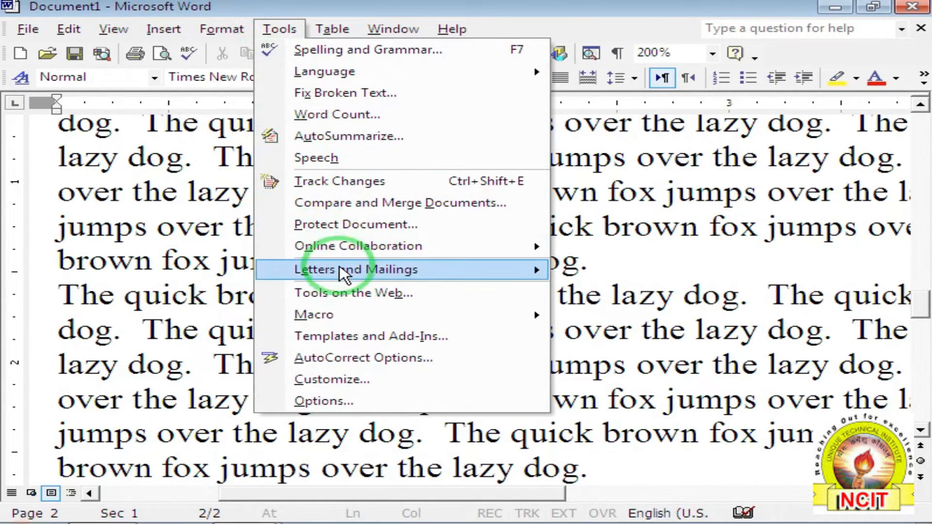
pyautogui.moveTo(346, 277)
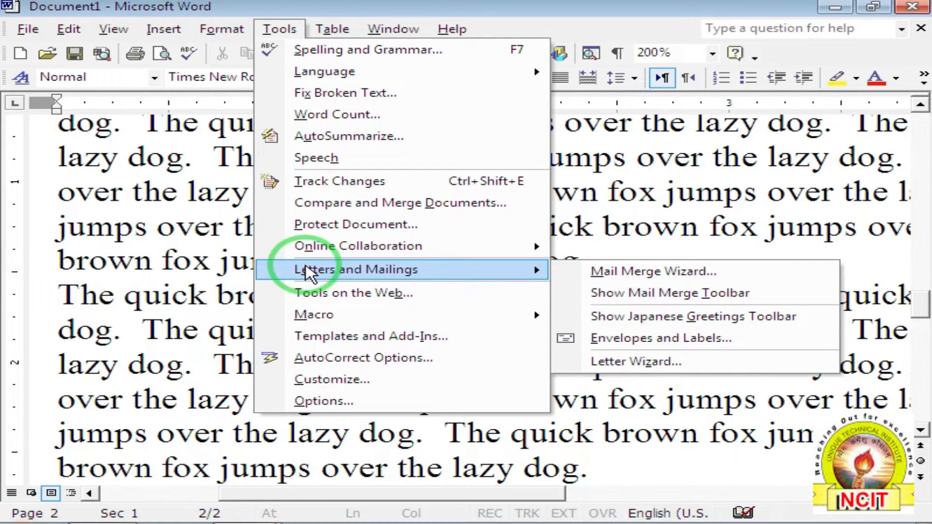
pyautogui.click(113, 221)
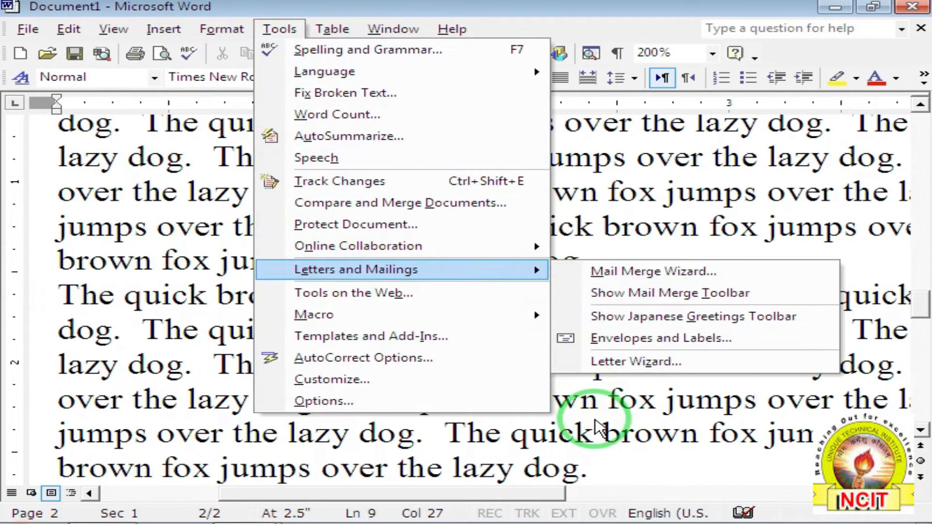
pyautogui.click(598, 428)
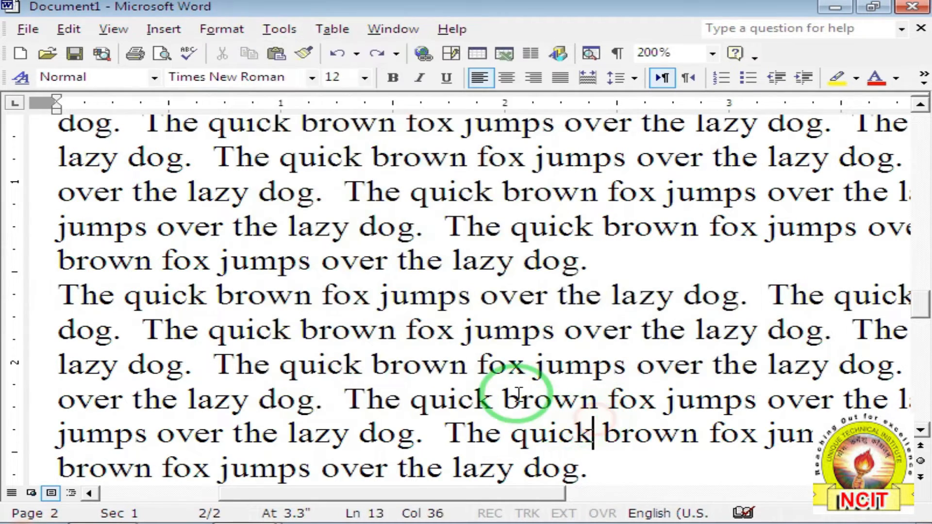
pyautogui.click(245, 521)
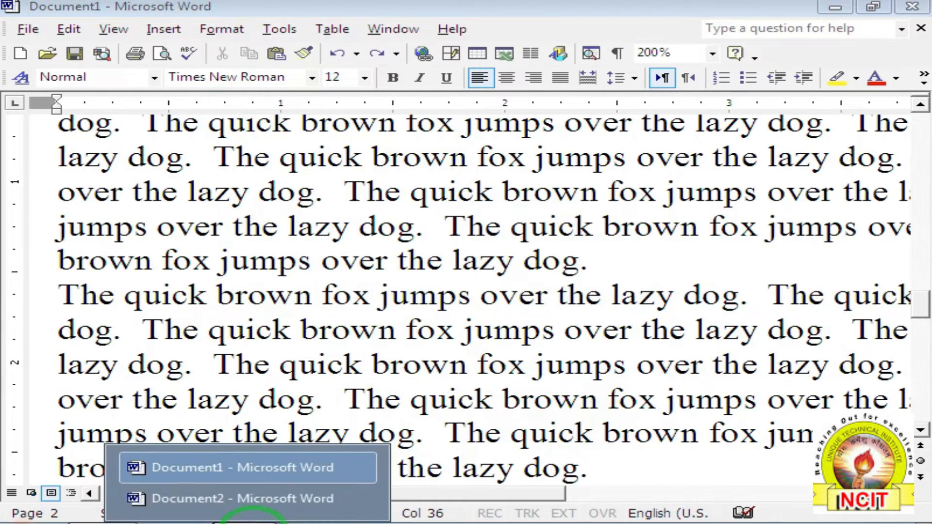
# Switch to Document2 and place the cursor after Name:- in the invitation letter.
pyautogui.click(219, 499)
pyautogui.scroll(1, 221, 403)
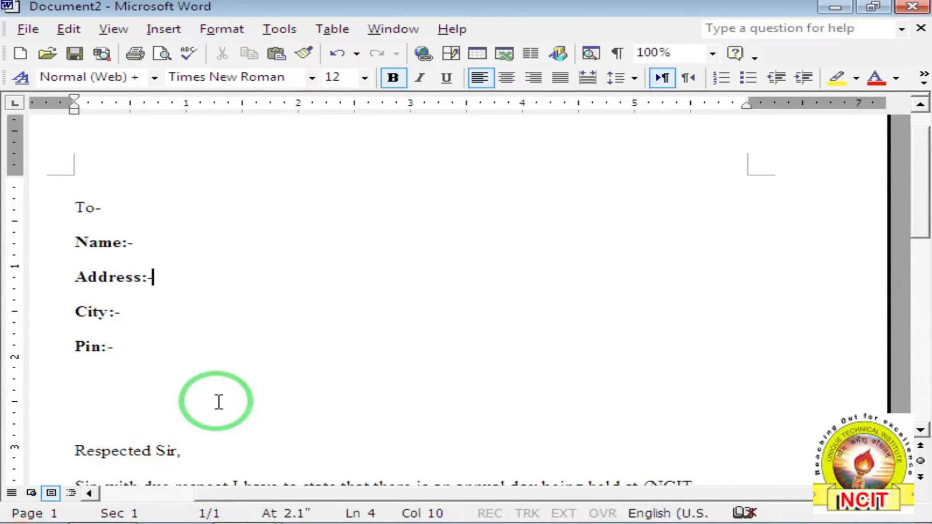
pyautogui.scroll(-1, 200, 344)
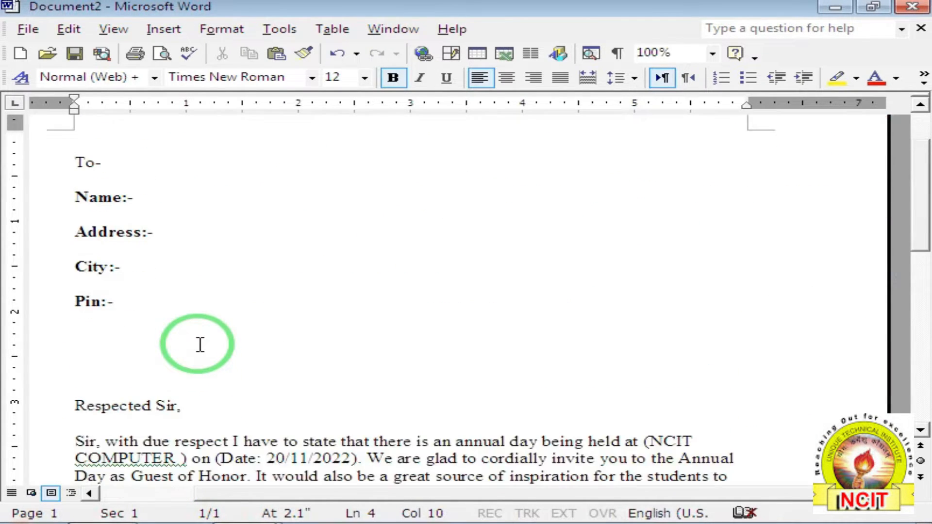
pyautogui.scroll(-3, 176, 330)
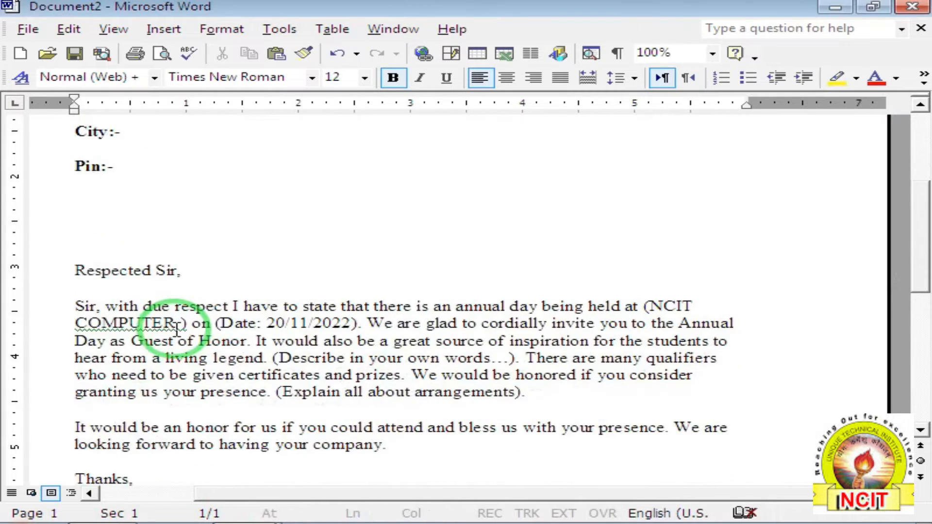
pyautogui.scroll(3, 175, 331)
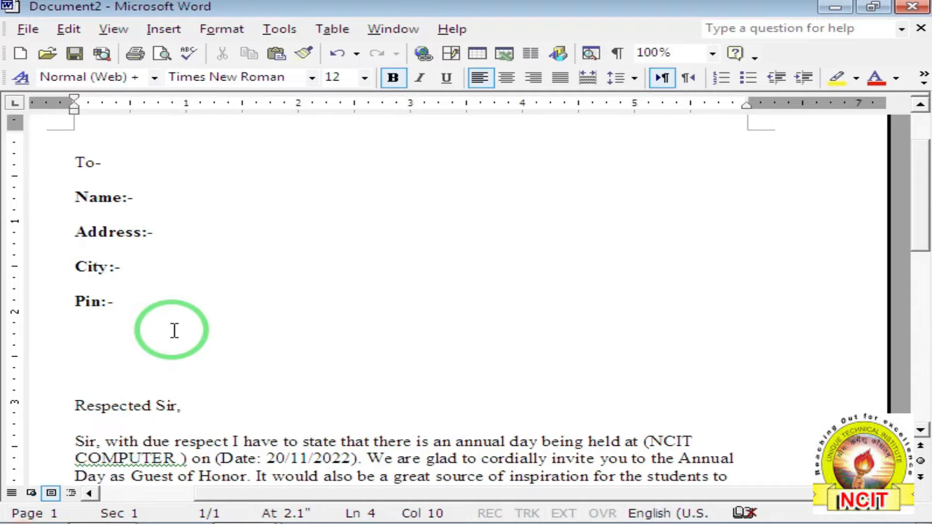
pyautogui.scroll(2, 218, 311)
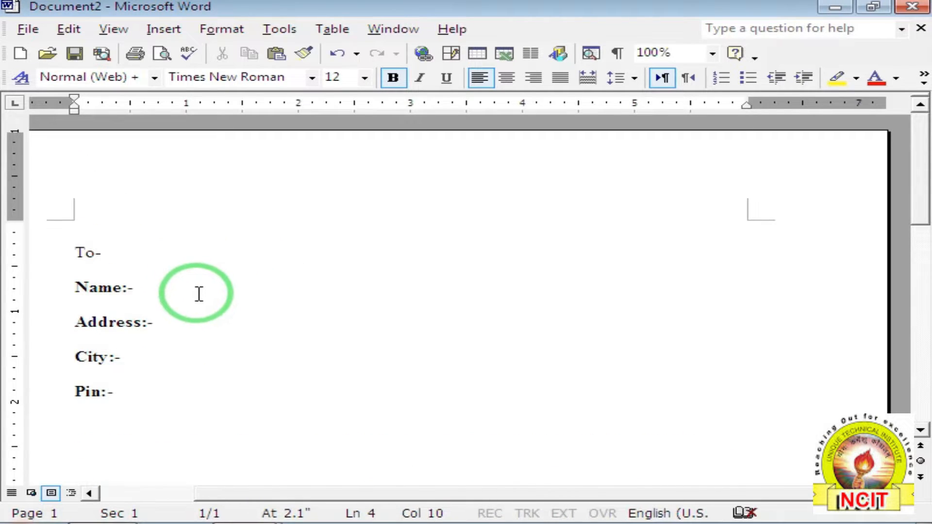
pyautogui.scroll(-5, 199, 295)
pyautogui.scroll(-1, 201, 297)
pyautogui.scroll(4, 200, 298)
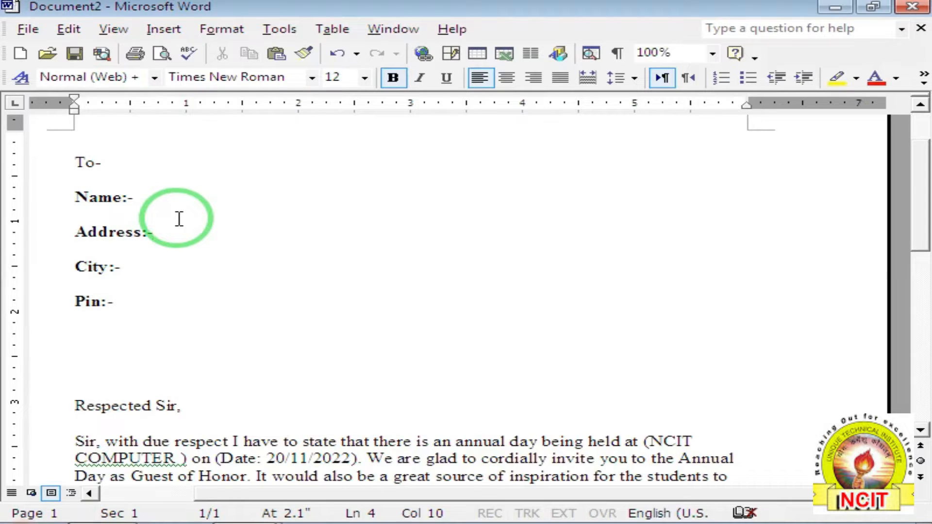
pyautogui.scroll(1, 178, 219)
pyautogui.click(160, 246)
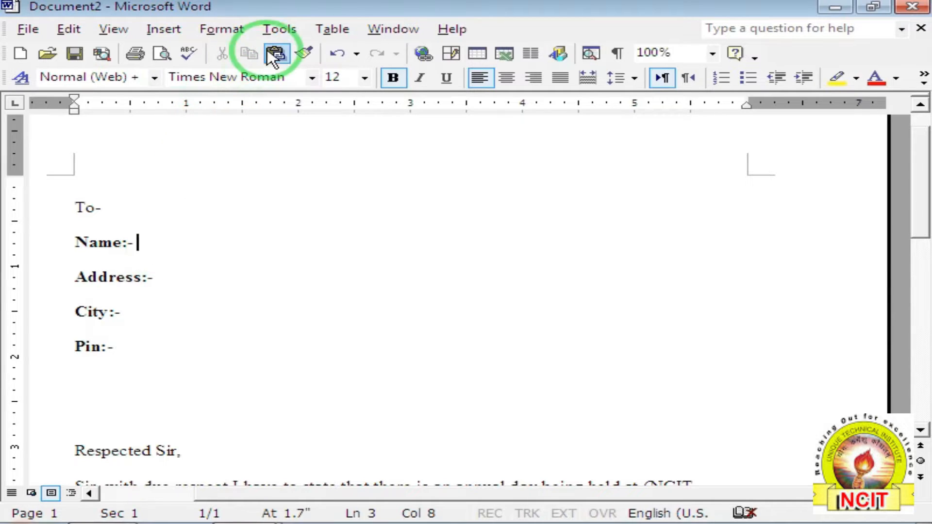
# Launch the Mail Merge Wizard for letters and advance to Step 3, Select recipients.
pyautogui.click(276, 35)
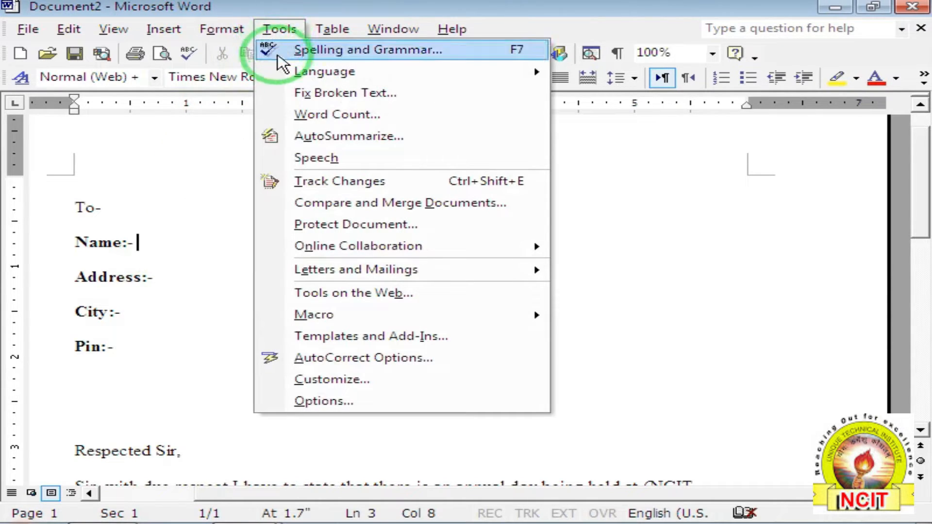
pyautogui.moveTo(358, 270)
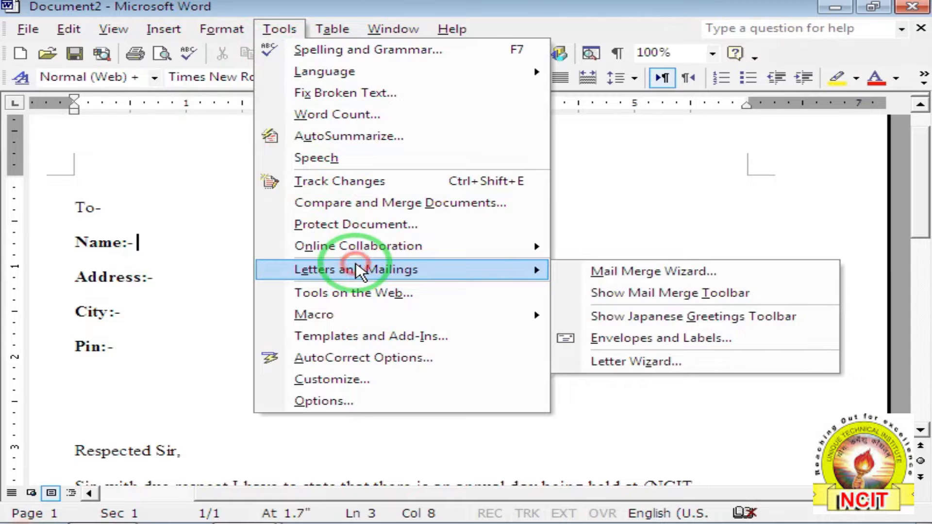
pyautogui.click(626, 277)
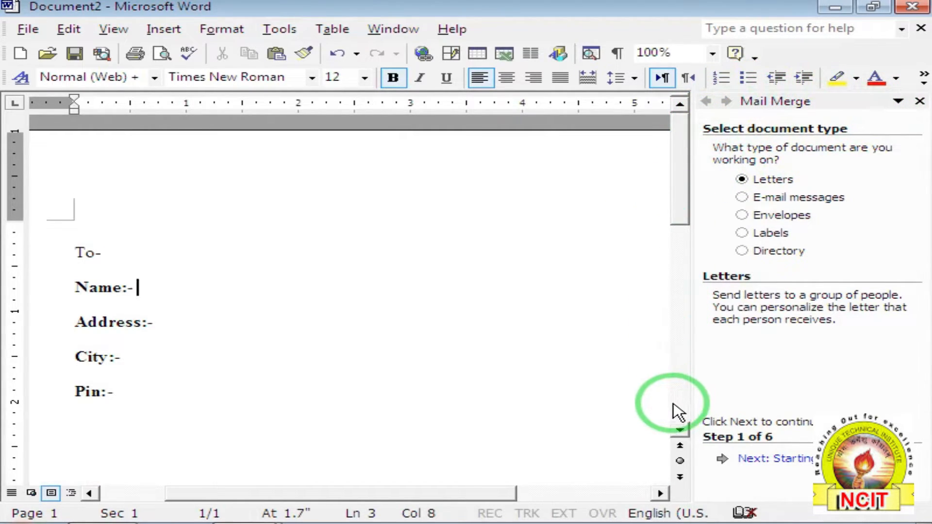
pyautogui.click(754, 463)
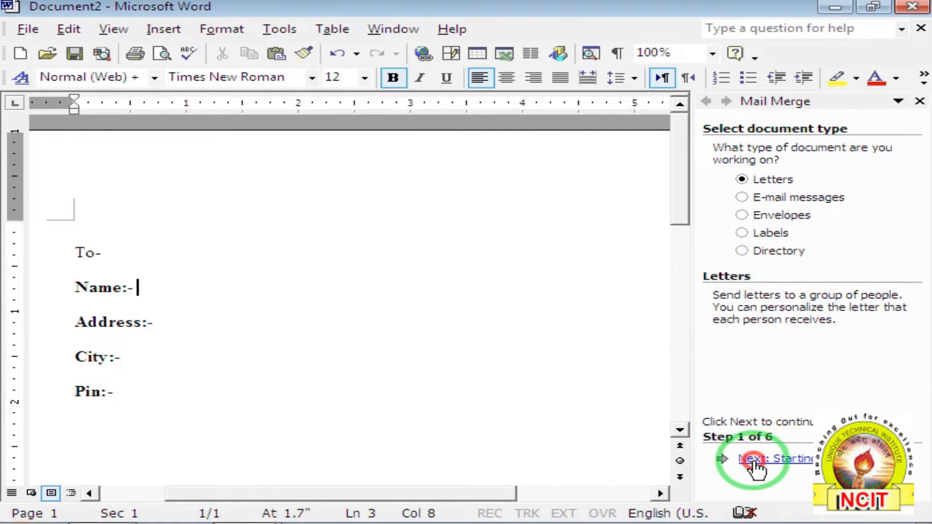
pyautogui.click(755, 461)
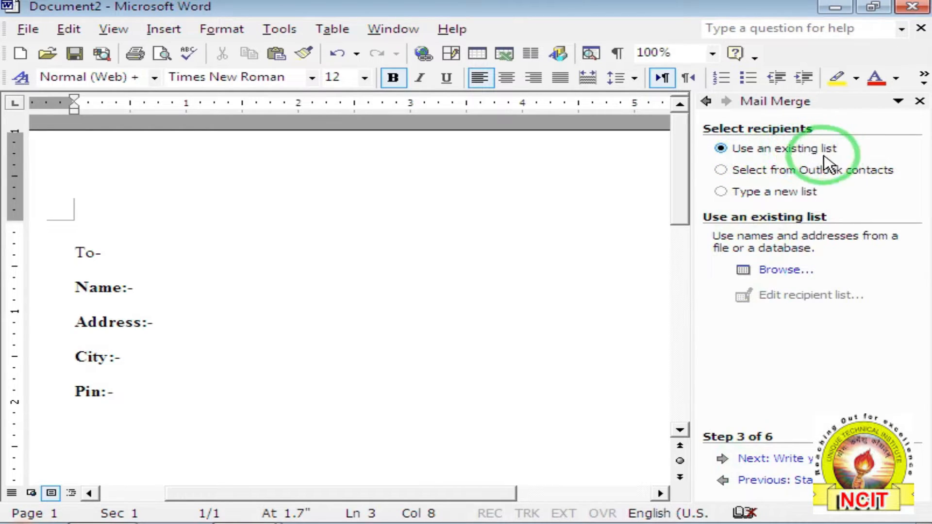
# Choose Type a new list and open the New Address List form.
pyautogui.click(749, 194)
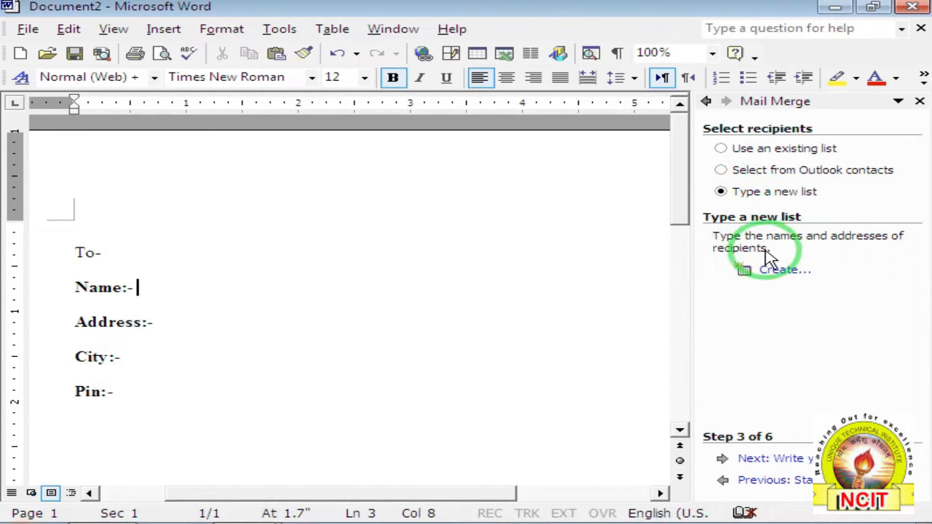
pyautogui.click(777, 273)
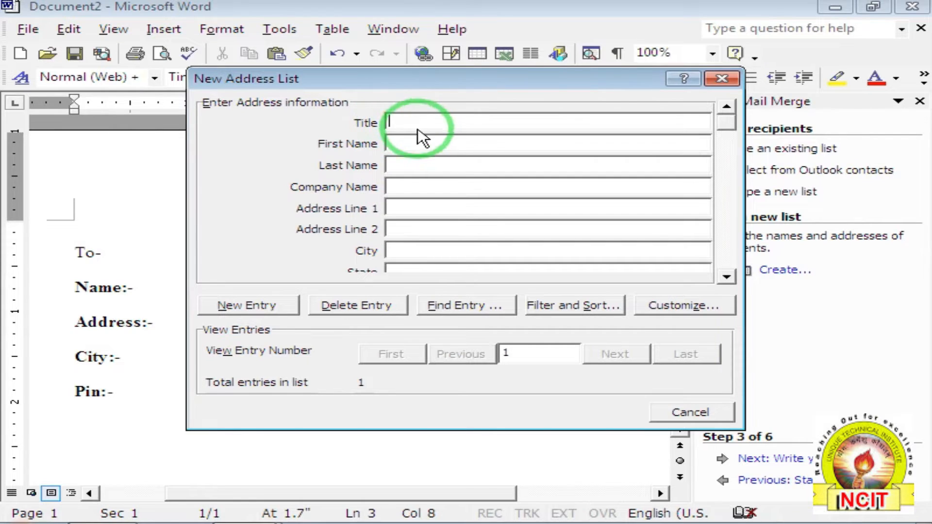
pyautogui.click(391, 166)
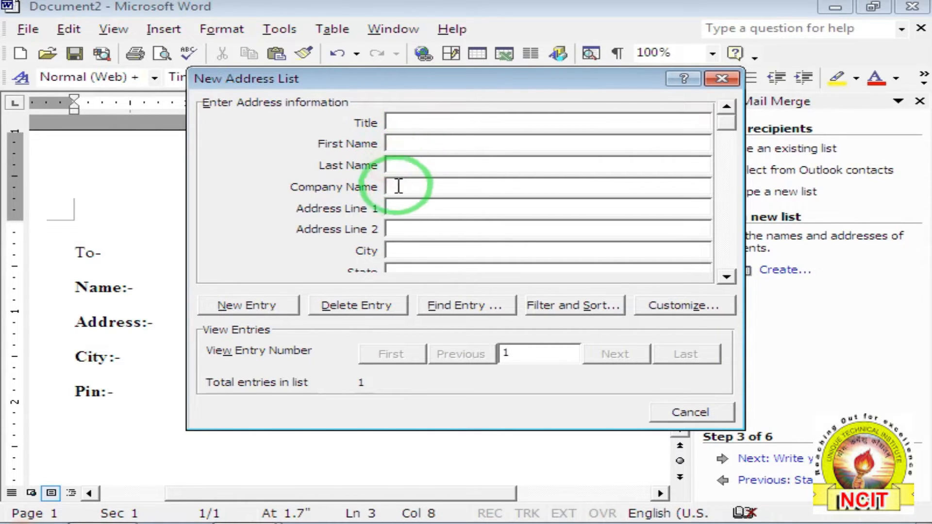
pyautogui.click(398, 188)
pyautogui.click(398, 207)
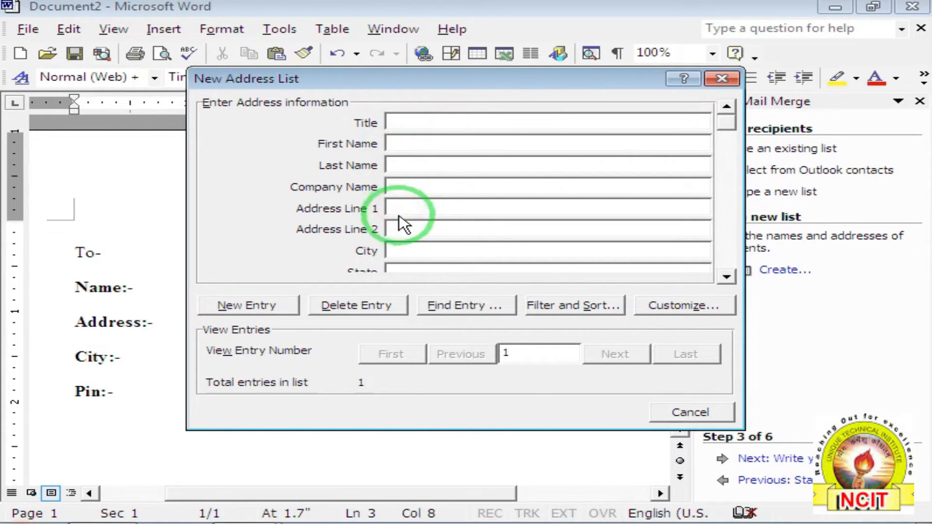
pyautogui.click(400, 228)
pyautogui.moveTo(726, 119); pyautogui.dragTo(731, 136)
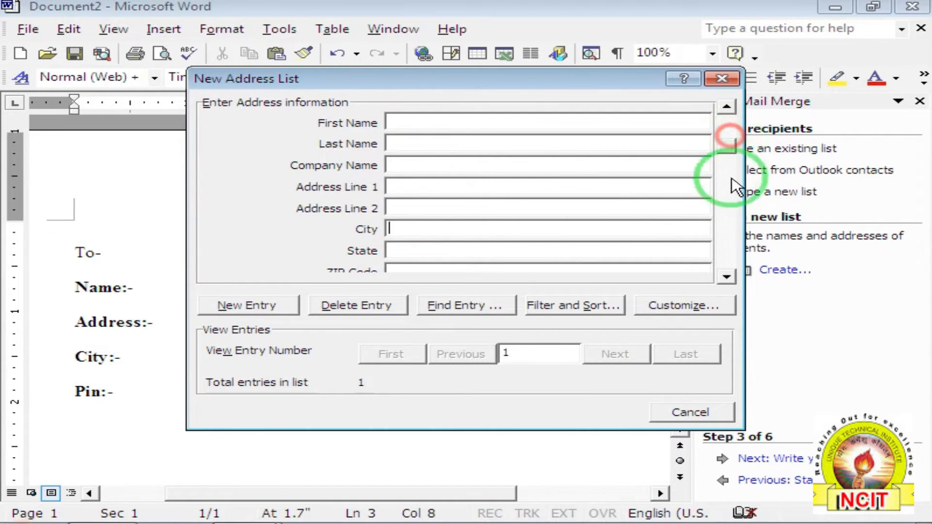
pyautogui.click(725, 275)
pyautogui.click(727, 277)
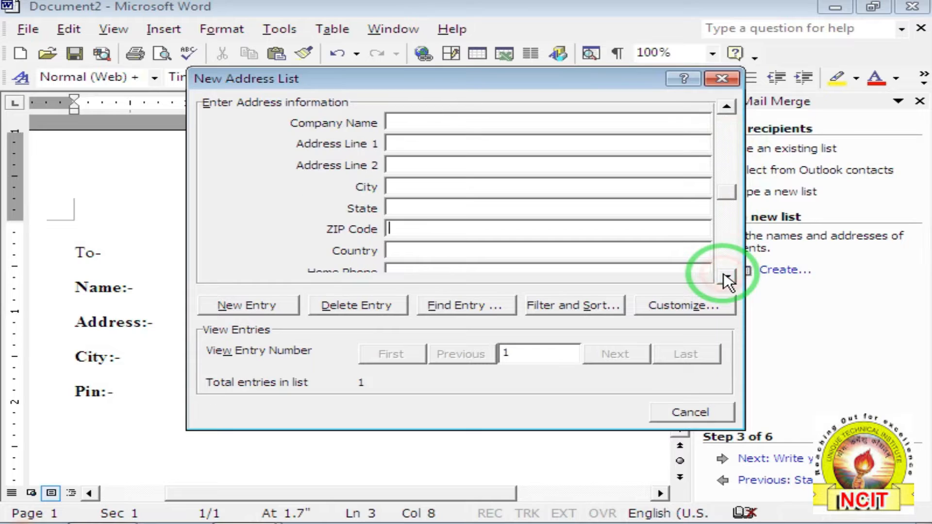
pyautogui.click(727, 278)
pyautogui.click(727, 278)
pyautogui.click(727, 278)
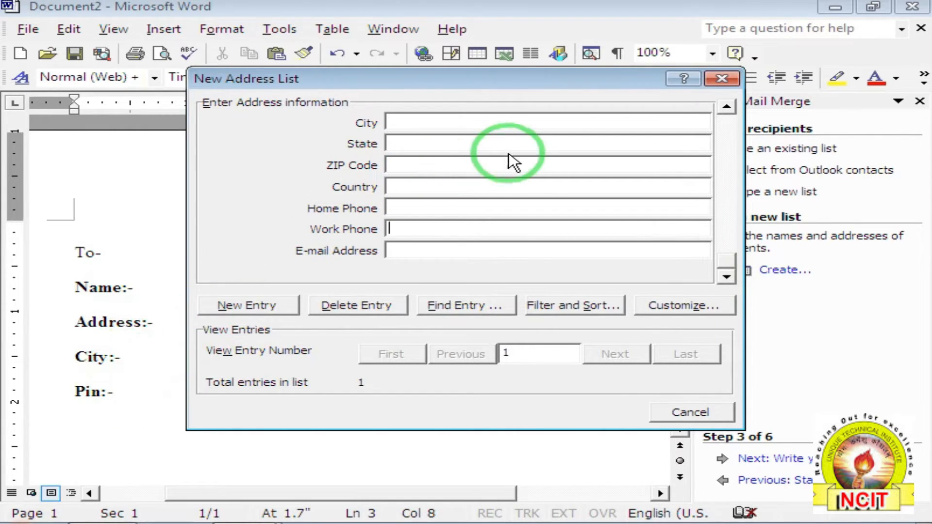
pyautogui.moveTo(723, 264); pyautogui.dragTo(727, 116)
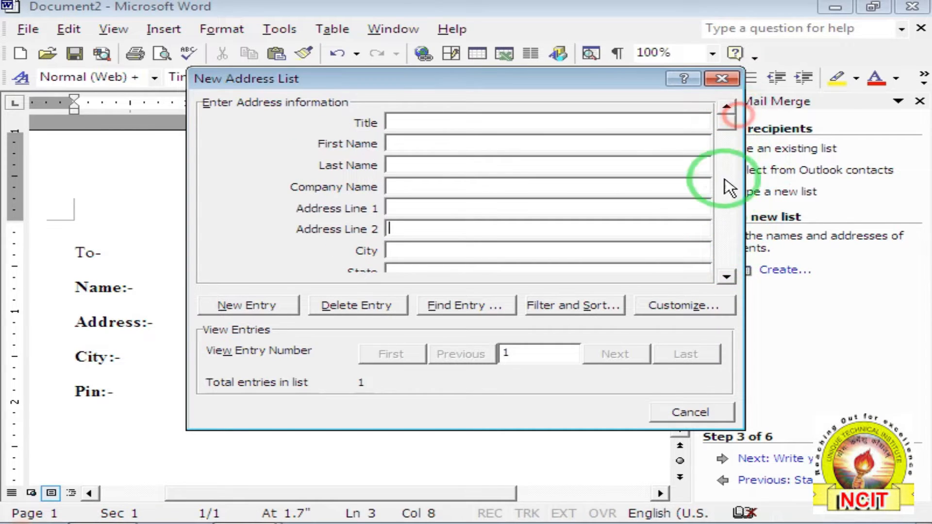
# In Customize Address List, delete Title, First Name, Last Name, Company Name and both Address Lines.
pyautogui.click(675, 309)
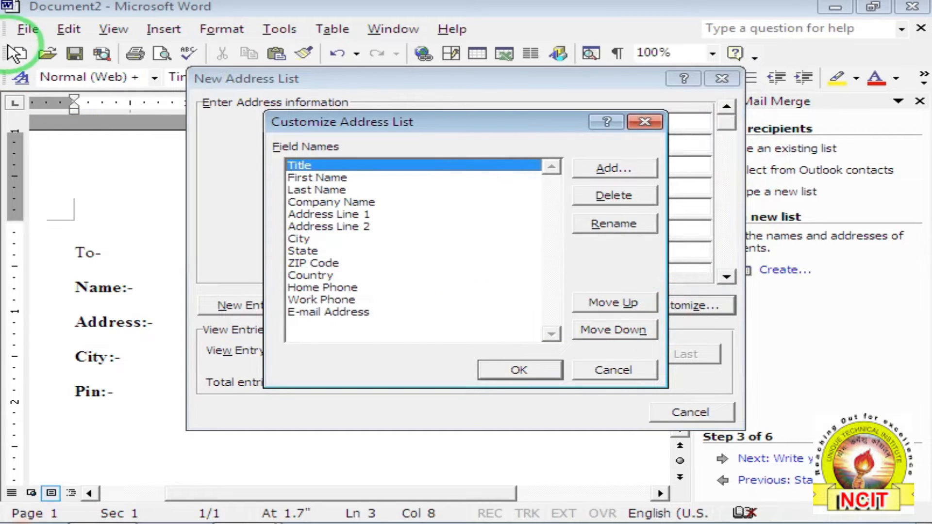
pyautogui.moveTo(352, 120); pyautogui.dragTo(350, 95)
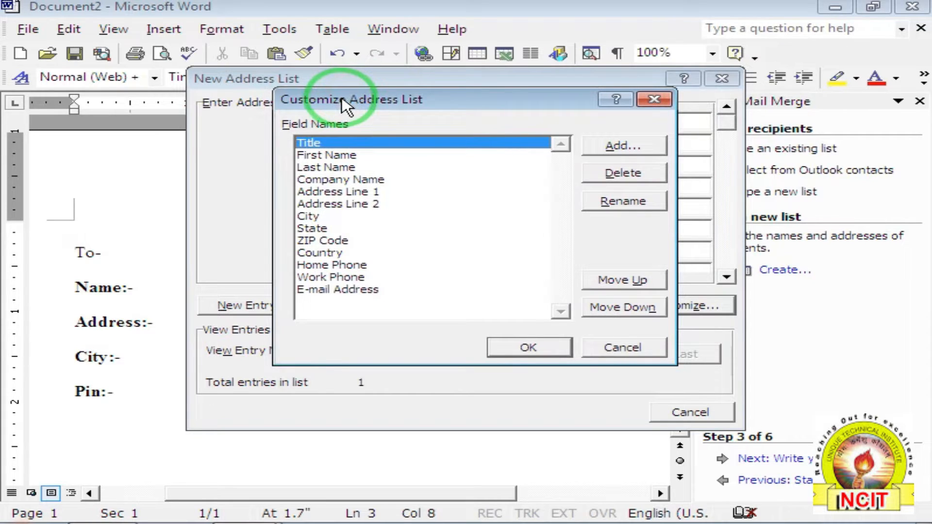
pyautogui.click(615, 179)
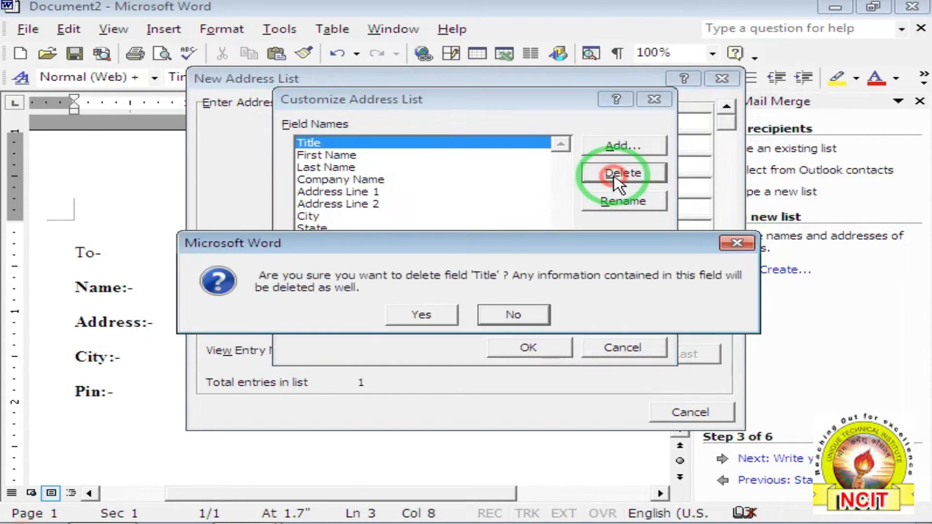
pyautogui.click(426, 314)
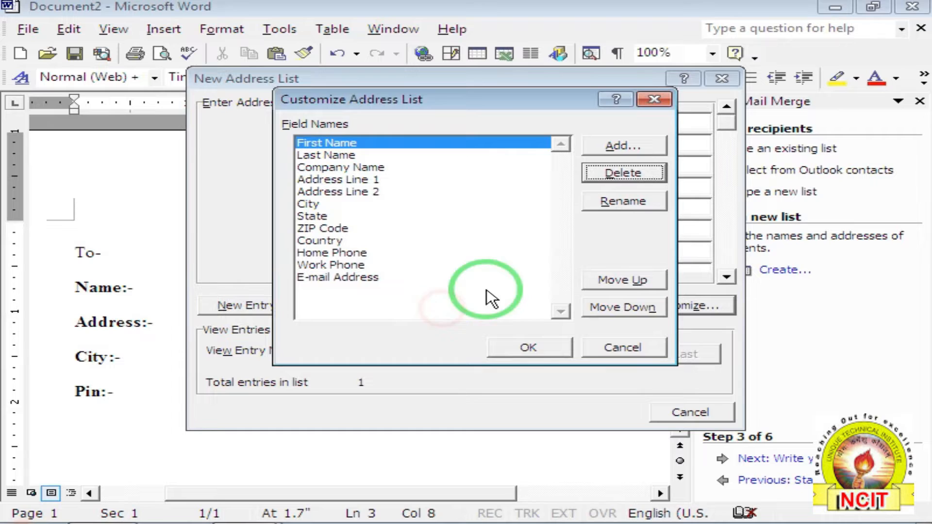
pyautogui.click(626, 175)
pyautogui.click(423, 315)
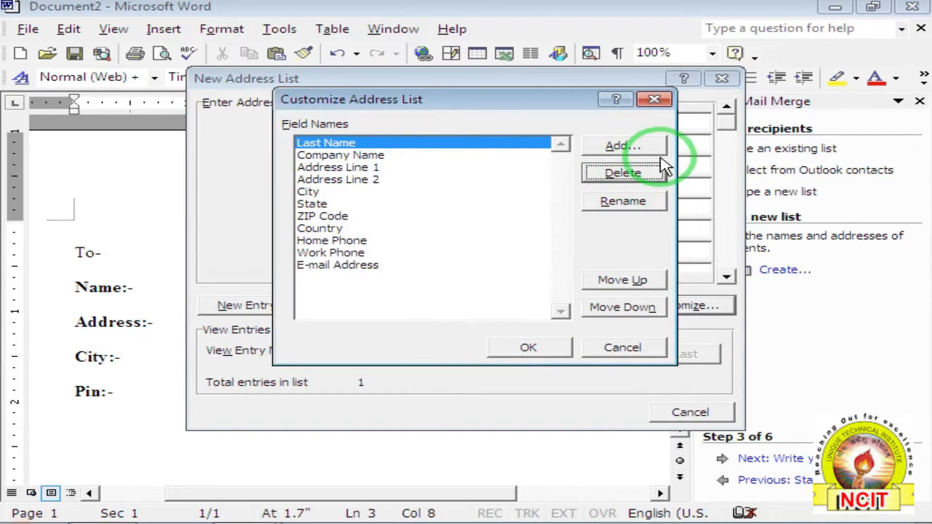
pyautogui.click(624, 172)
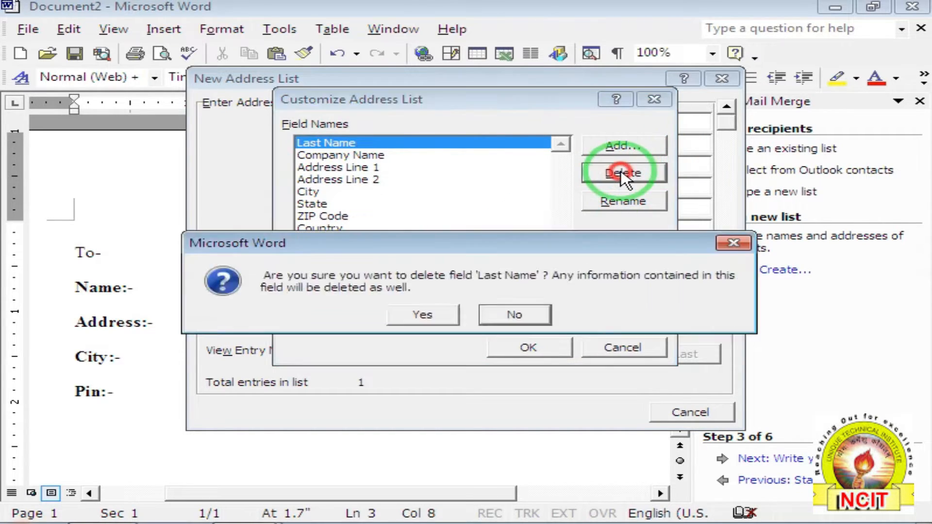
pyautogui.press('Return')
pyautogui.click(624, 173)
pyautogui.press('Return')
pyautogui.click(622, 173)
pyautogui.press('Return')
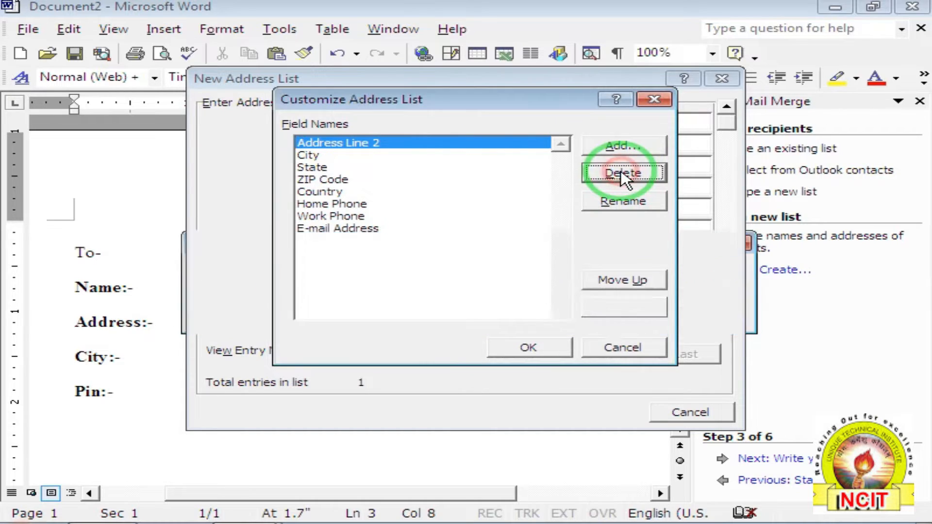
pyautogui.click(622, 173)
pyautogui.press('Return')
# Delete City, State, ZIP Code, Country, Home Phone, Work Phone and E-mail Address fields.
pyautogui.click(622, 173)
pyautogui.press('Return')
pyautogui.click(624, 173)
pyautogui.press('Return')
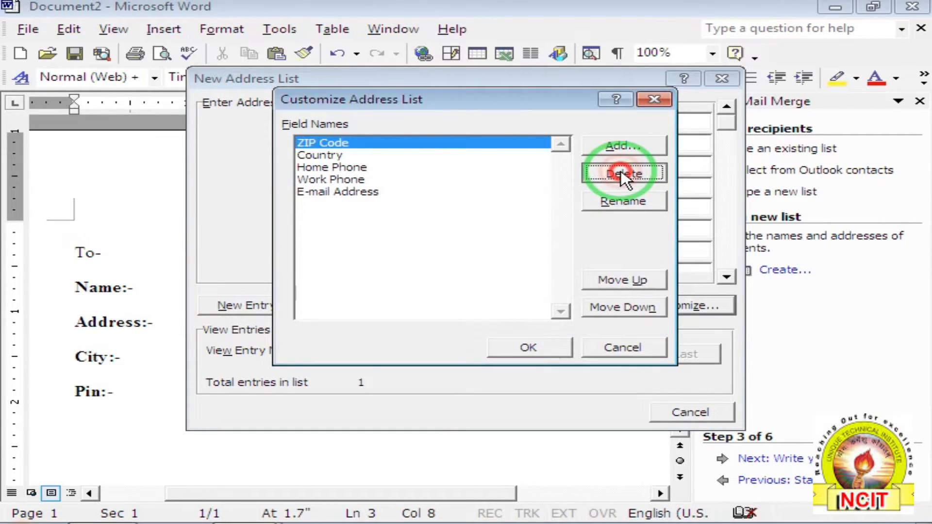
pyautogui.click(624, 173)
pyautogui.press('Return')
pyautogui.click(623, 173)
pyautogui.press('Return')
pyautogui.click(622, 173)
pyautogui.press('Return')
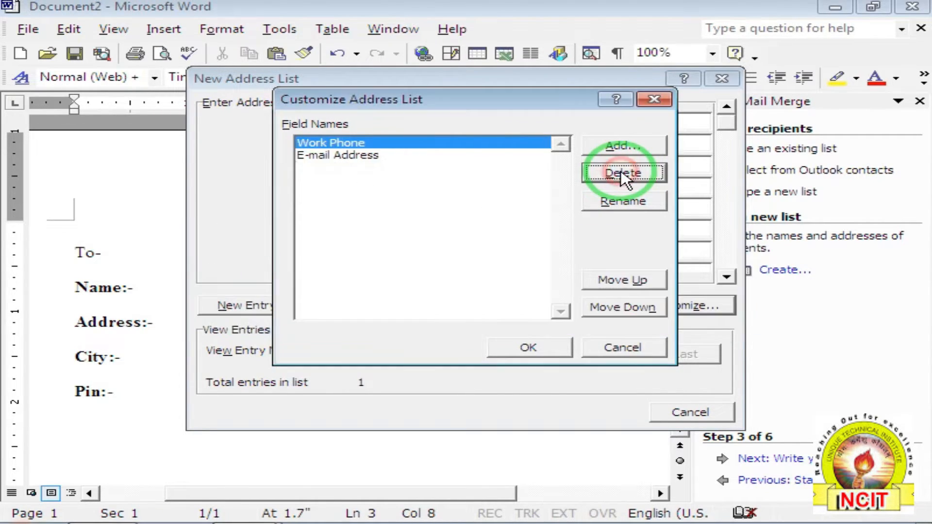
pyautogui.click(623, 173)
pyautogui.press('Return')
pyautogui.click(623, 173)
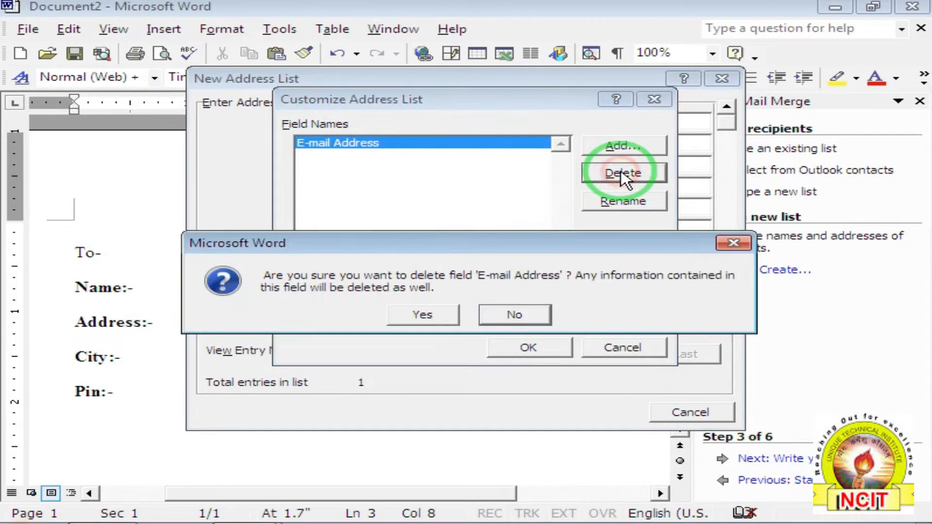
pyautogui.click(427, 314)
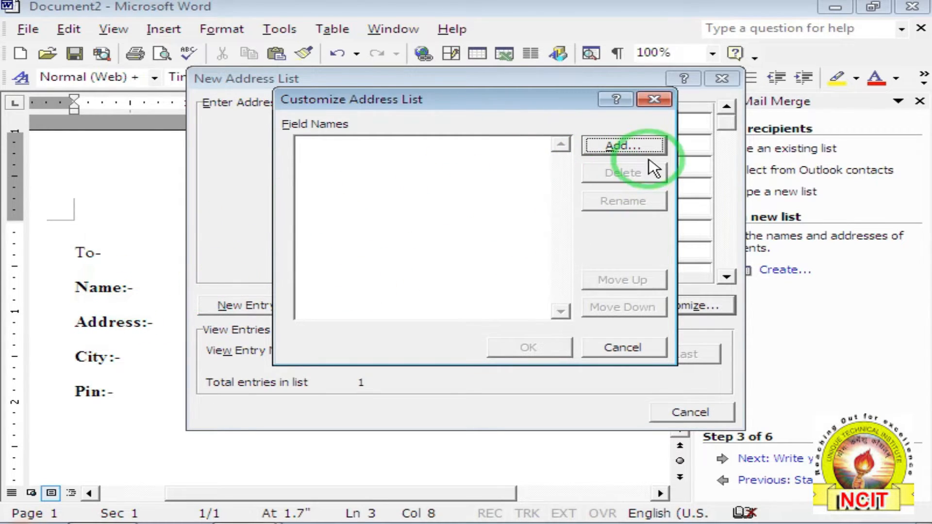
# Add four new fields named NAME, ADDRESS, CITY and PIN to the address list.
pyautogui.click(628, 148)
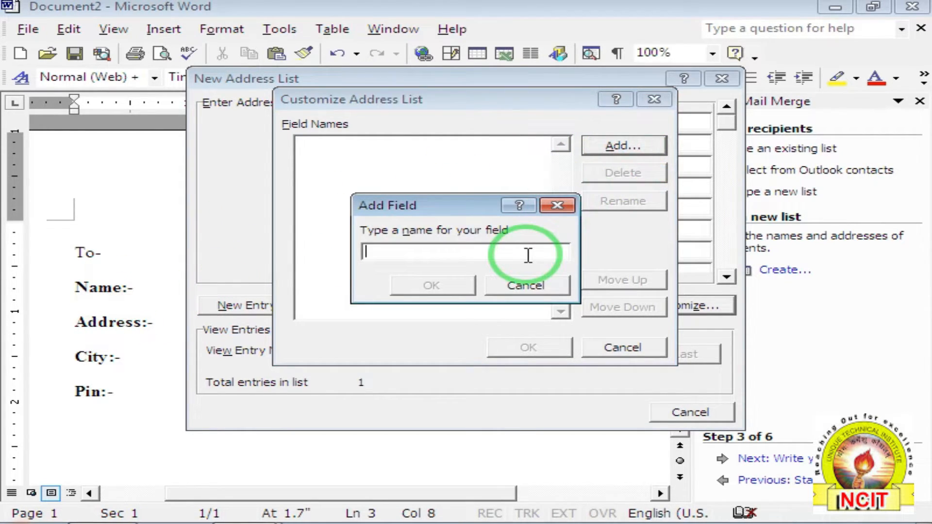
pyautogui.write('NAME')
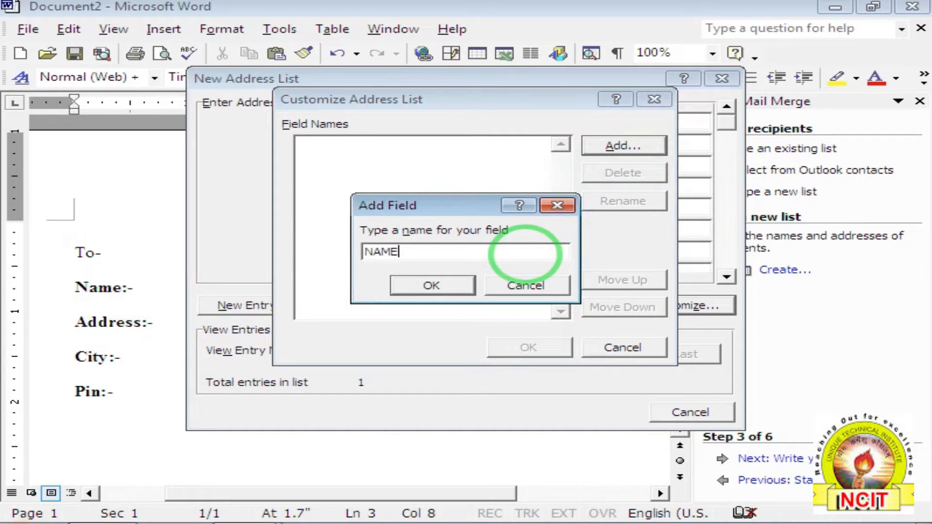
pyautogui.click(447, 286)
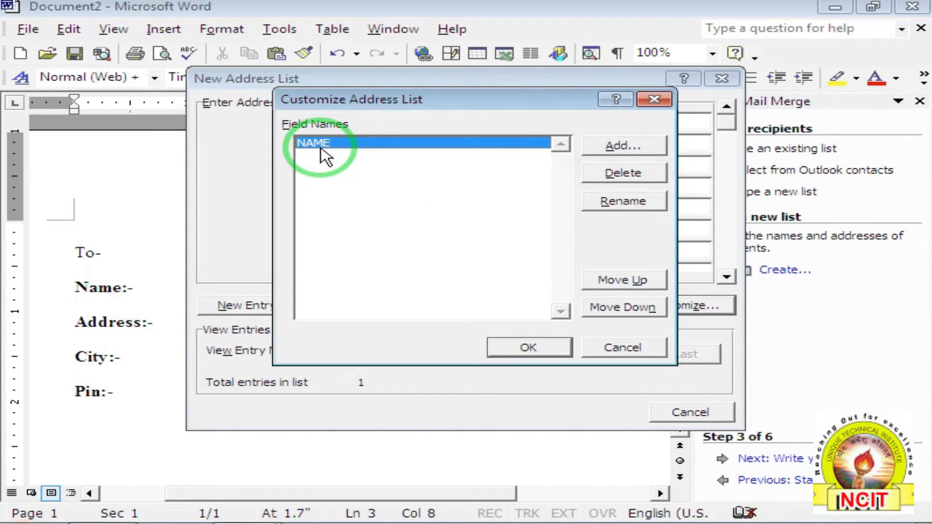
pyautogui.click(608, 147)
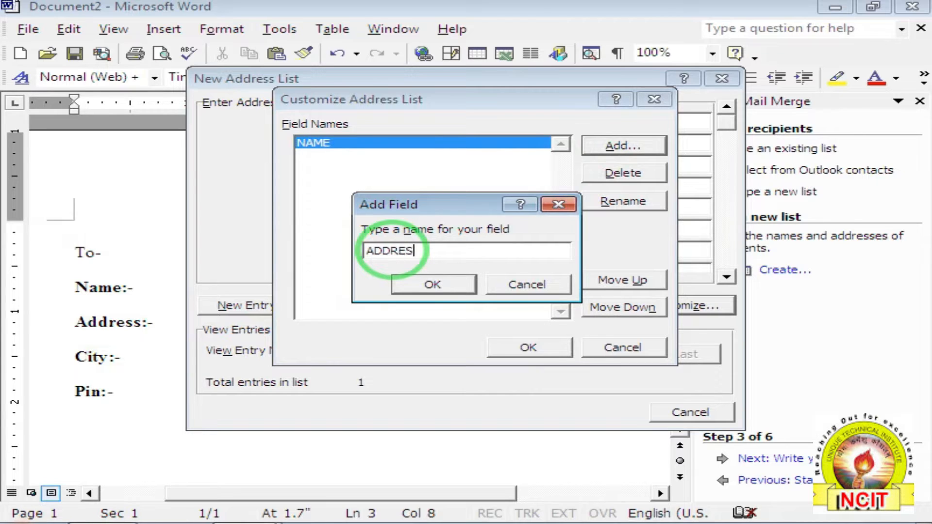
pyautogui.write('ADDRESS')
pyautogui.click(397, 282)
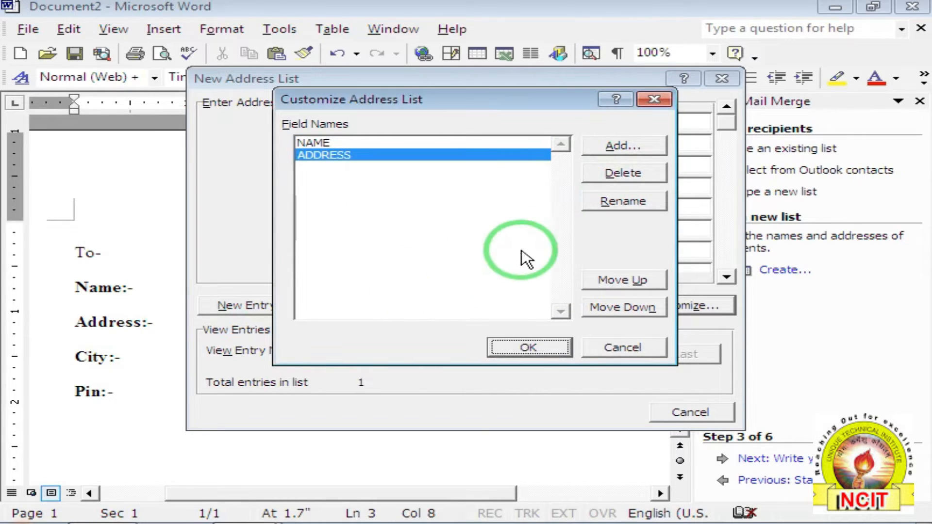
pyautogui.click(605, 145)
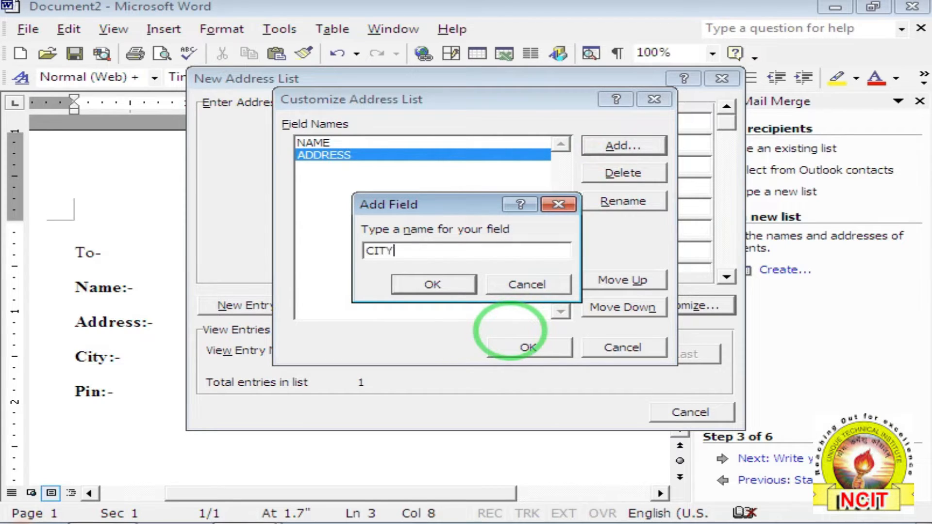
pyautogui.write('CITY')
pyautogui.click(444, 289)
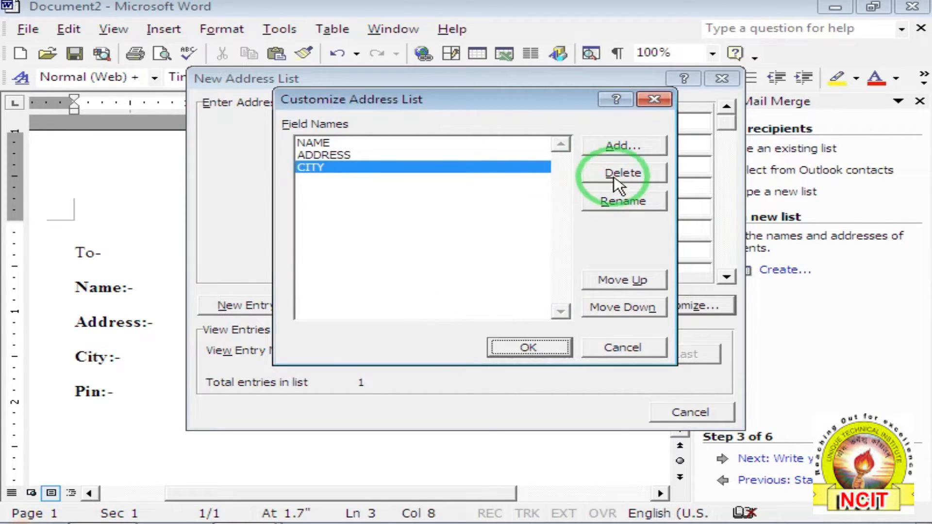
pyautogui.click(616, 148)
pyautogui.write('P')
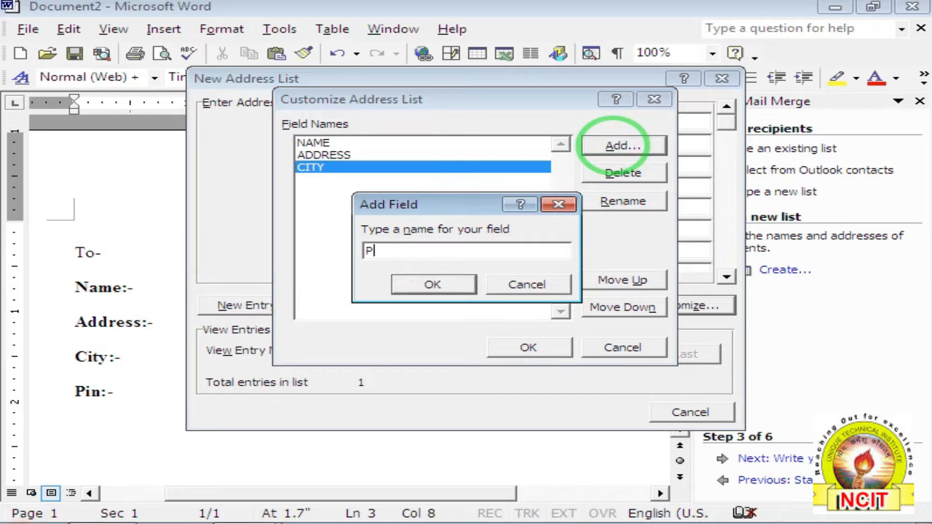
pyautogui.write('IN')
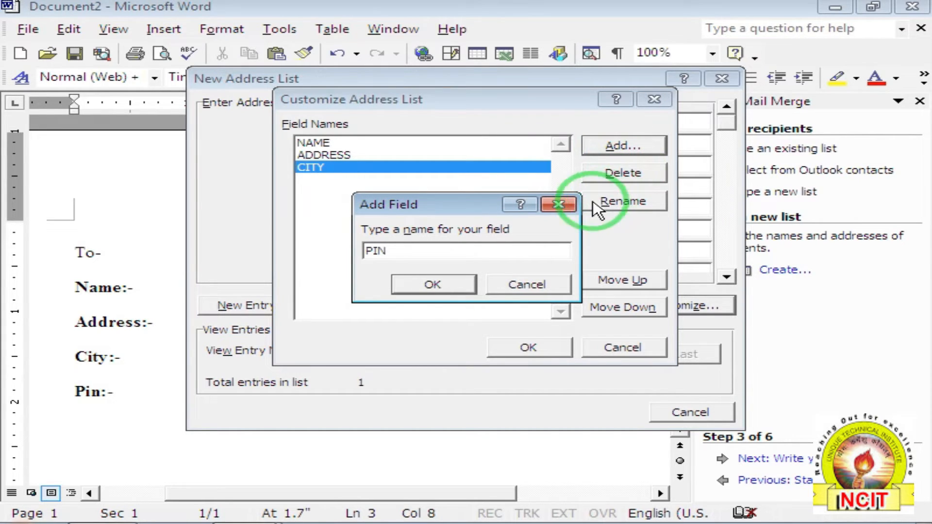
pyautogui.click(436, 291)
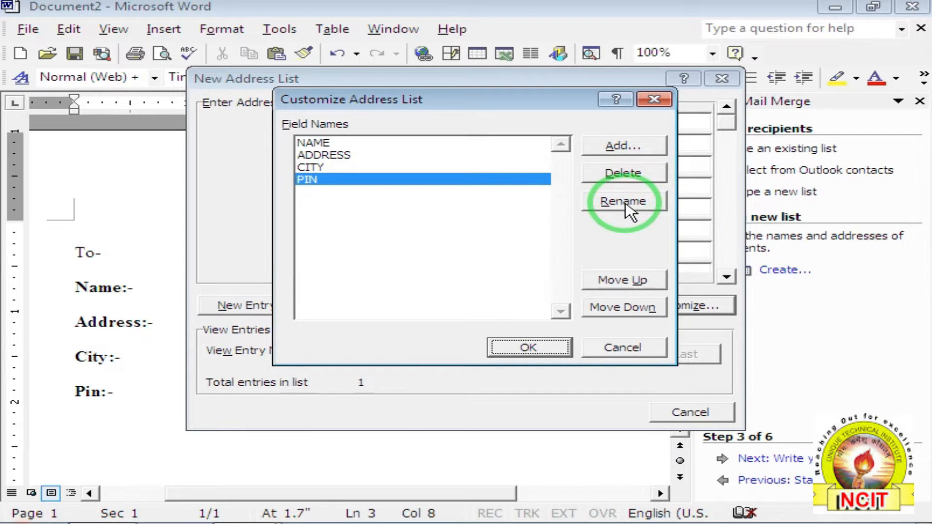
# Keep CITY unrenamed and in place, leaving order NAME, ADDRESS, CITY, PIN, and apply the fields.
pyautogui.click(307, 167)
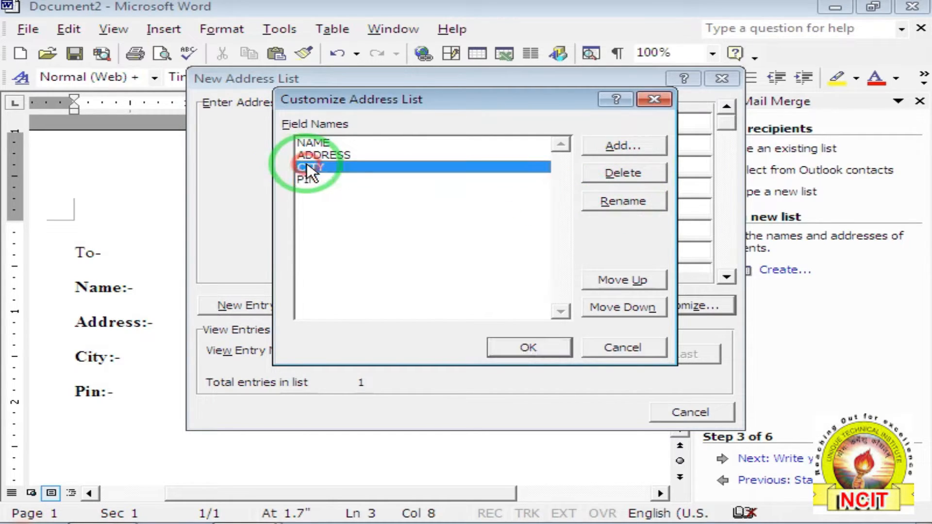
pyautogui.click(617, 203)
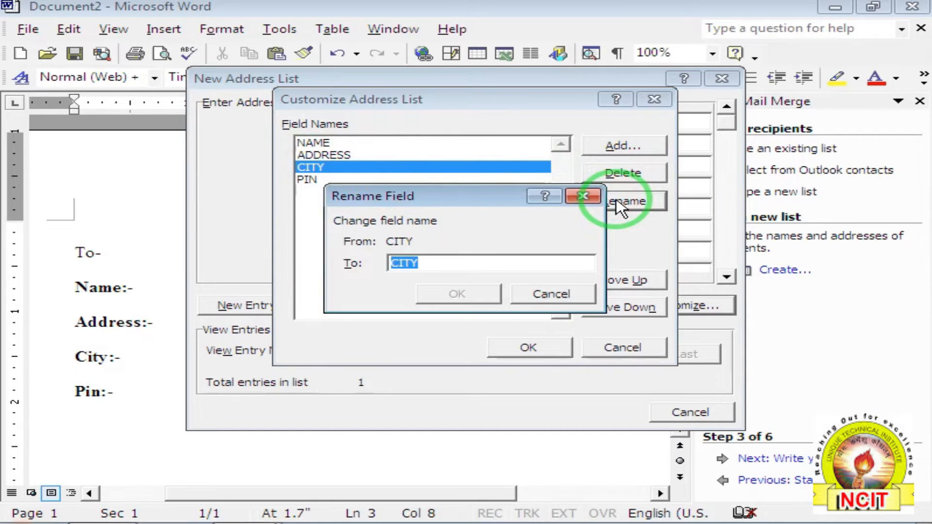
pyautogui.click(552, 294)
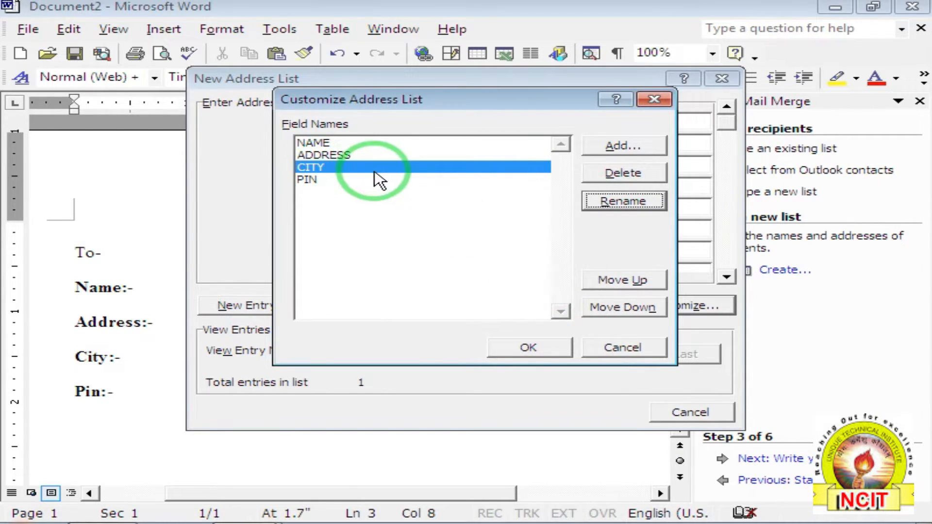
pyautogui.click(637, 310)
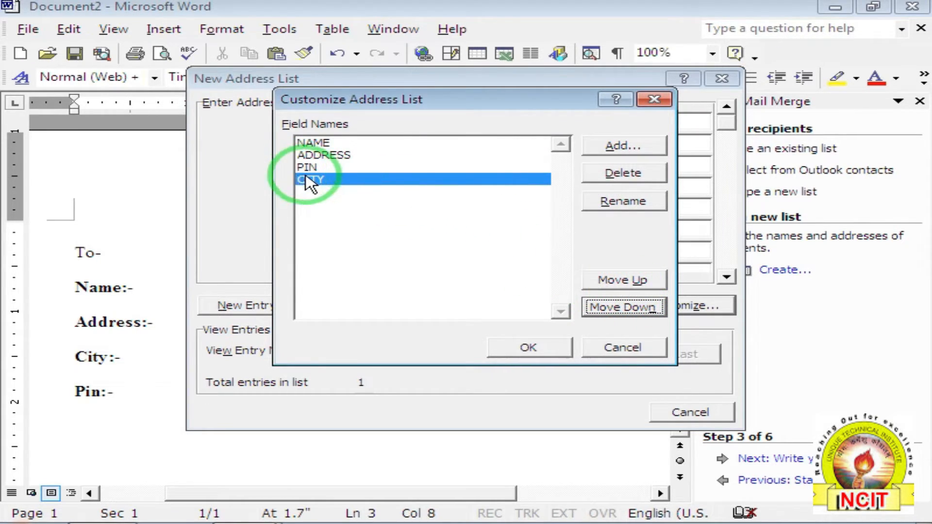
pyautogui.click(613, 282)
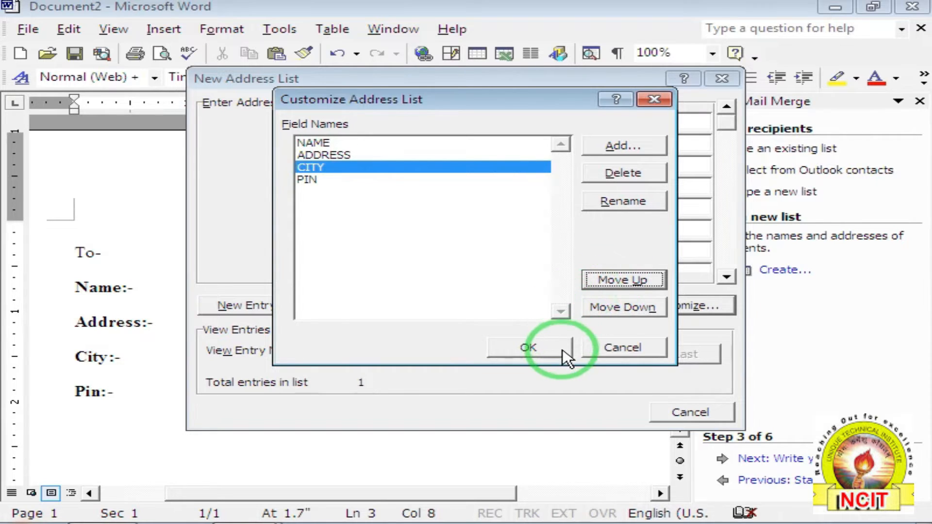
pyautogui.click(559, 350)
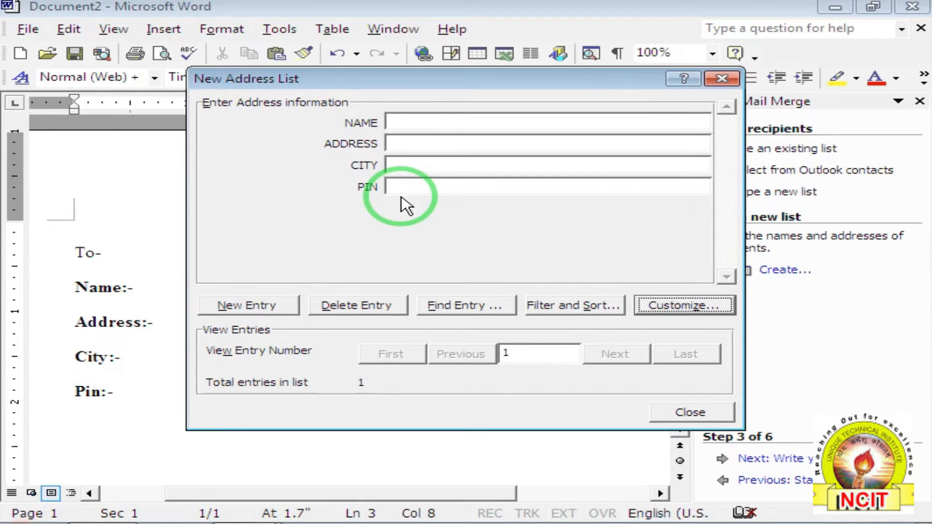
# Enter the first recipient's name, address, city and PIN, then start a new entry.
pyautogui.click(404, 125)
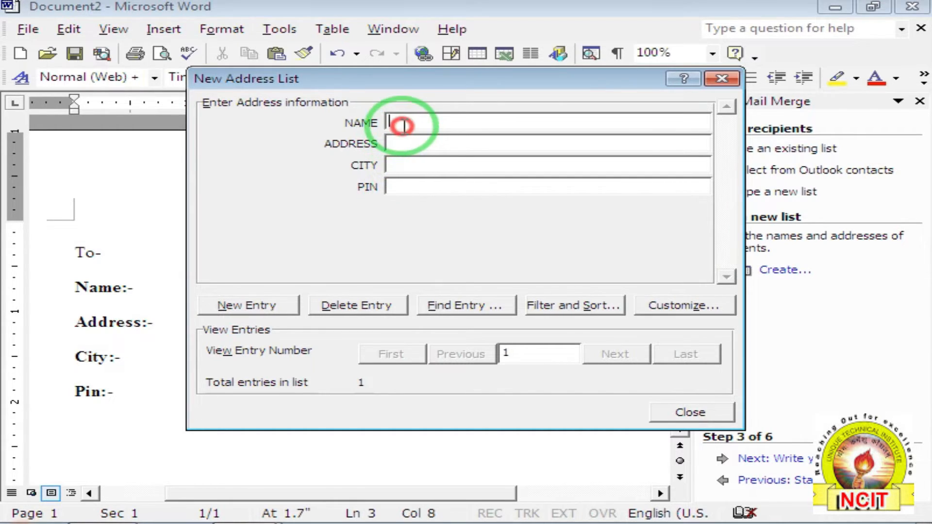
pyautogui.write('A. K. SINGH')
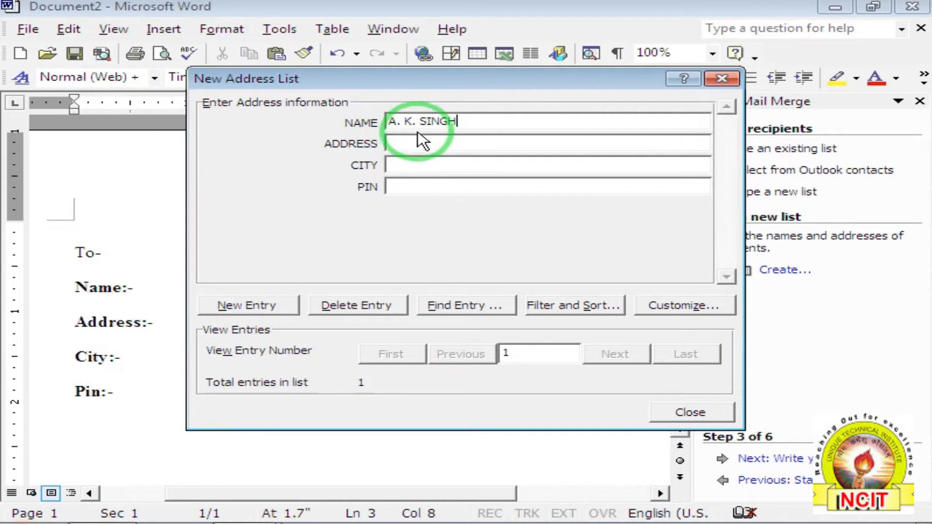
pyautogui.click(414, 143)
pyautogui.write('BHAT')
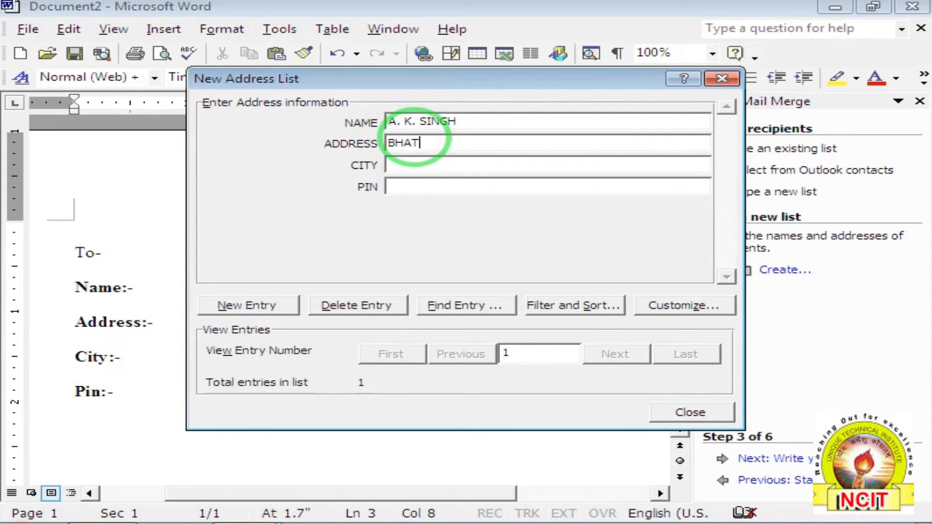
pyautogui.write('PAR RANI')
pyautogui.click(394, 166)
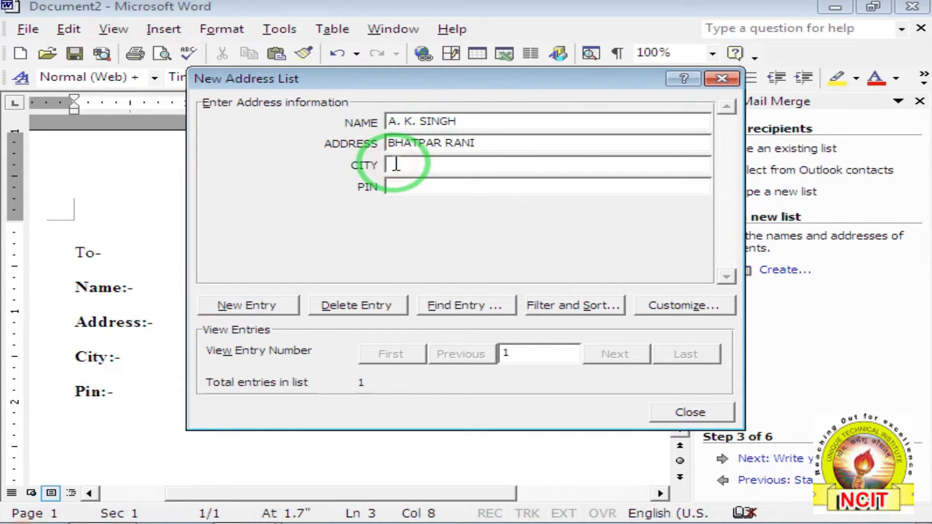
pyautogui.write('DEORIA')
pyautogui.press('Tab')
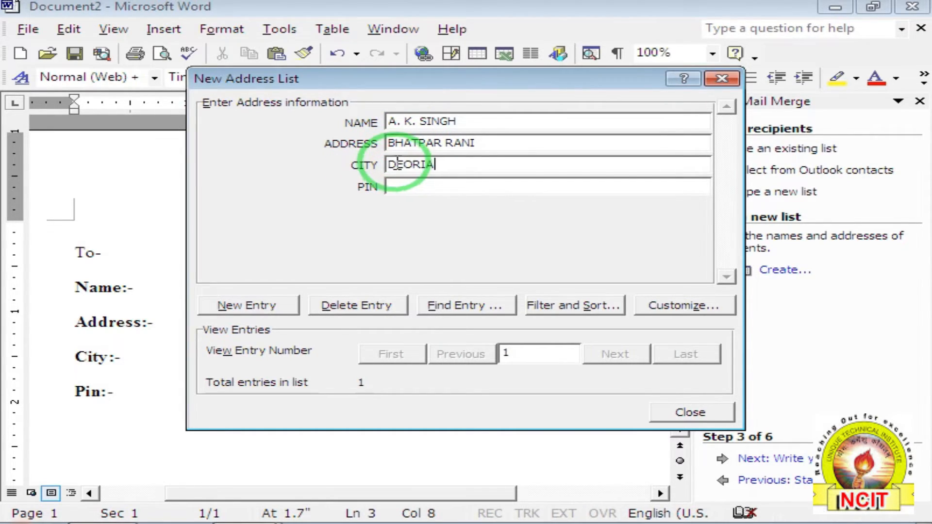
pyautogui.write('8')
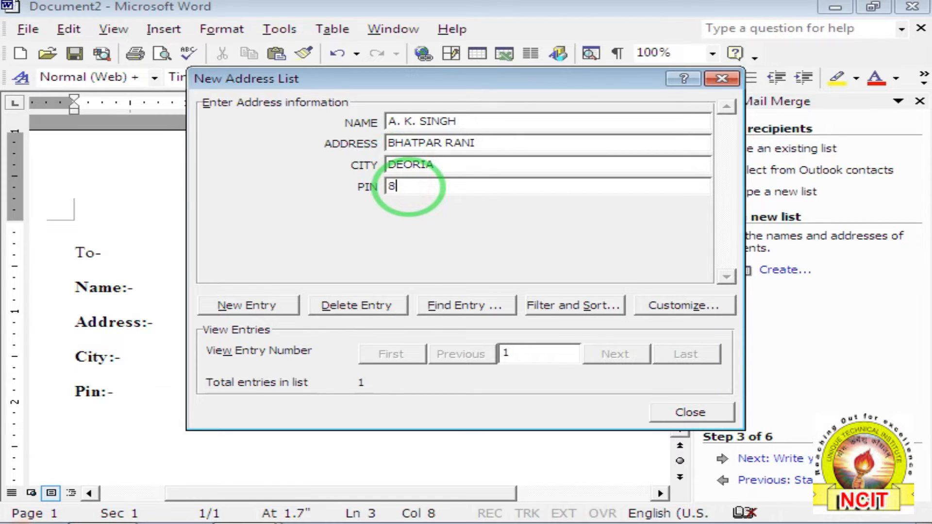
pyautogui.write('74521')
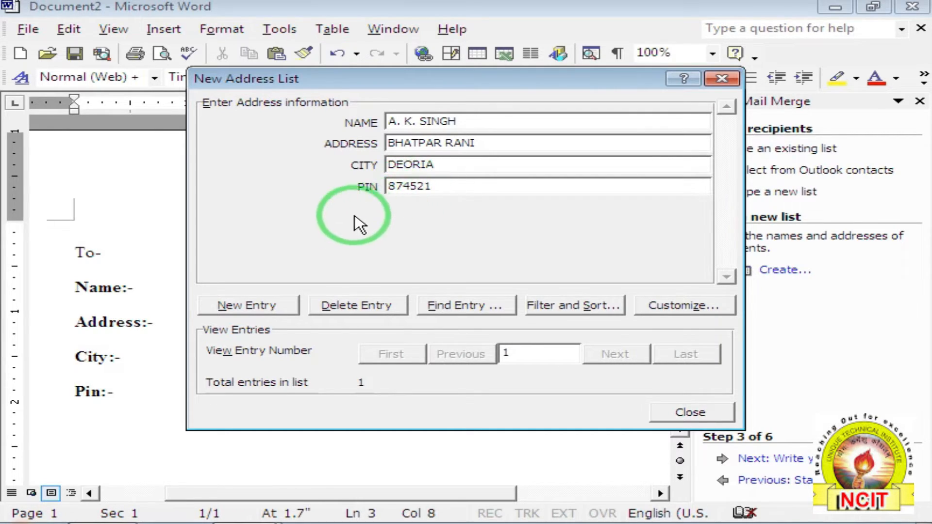
pyautogui.click(247, 311)
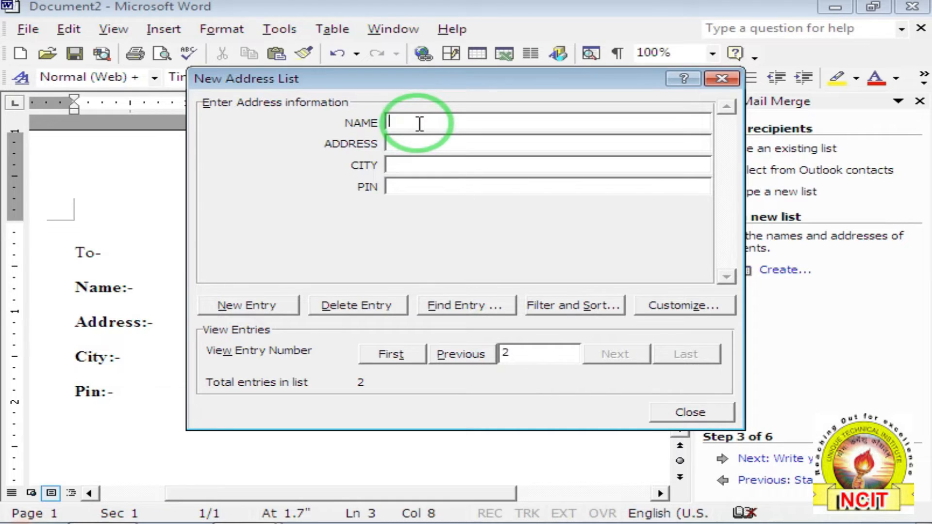
# Fill in the second recipient's name, address, city and PIN, then add a new entry.
pyautogui.write('S. K. SHARMA')
pyautogui.click(438, 145)
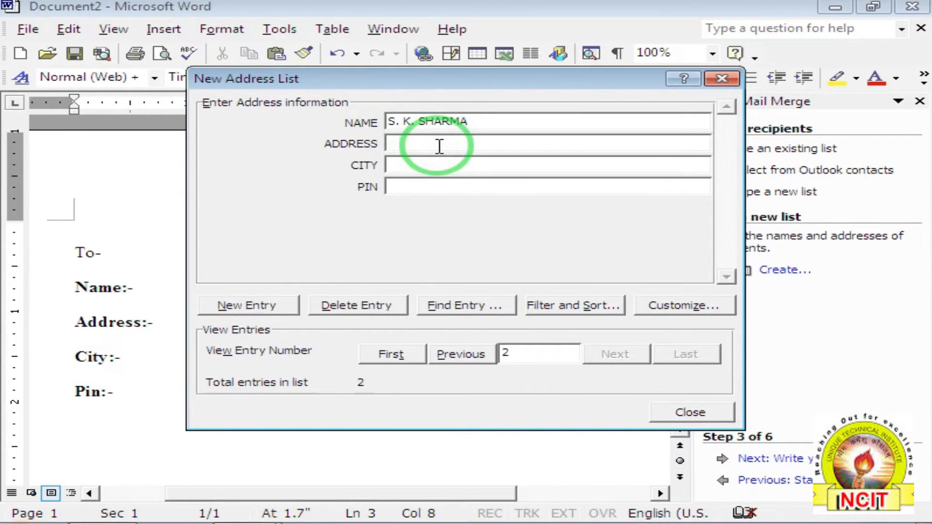
pyautogui.write('BANKATA')
pyautogui.press('Tab')
pyautogui.write('DEORIA')
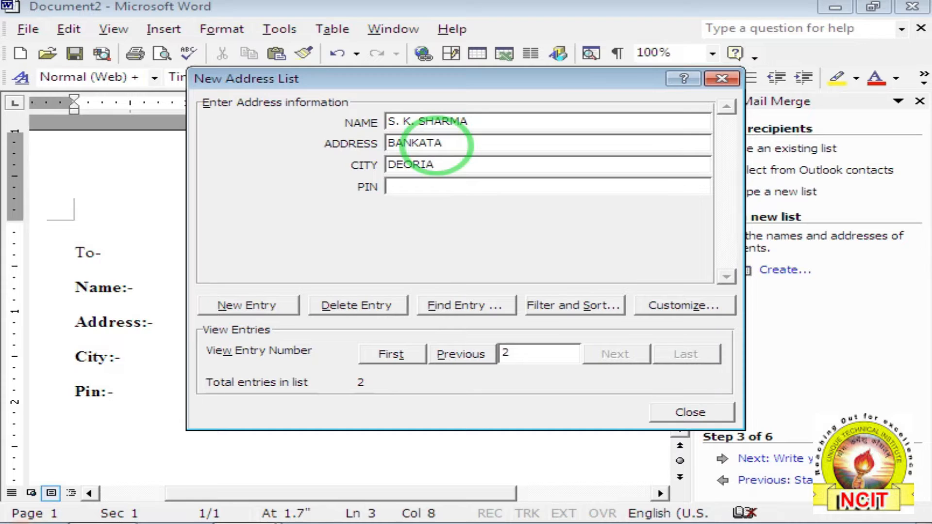
pyautogui.write('475896')
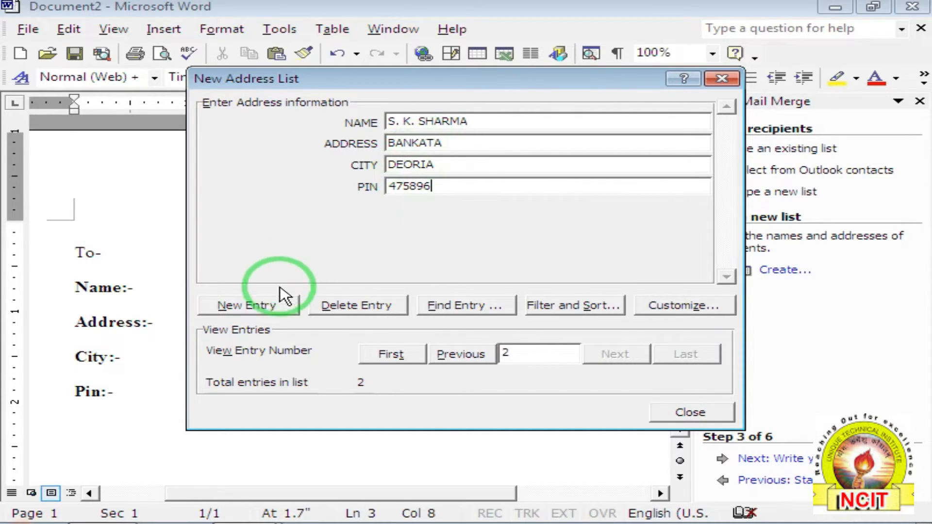
pyautogui.click(269, 306)
# Enter the third recipient's name, address, city and PIN.
pyautogui.write('P.')
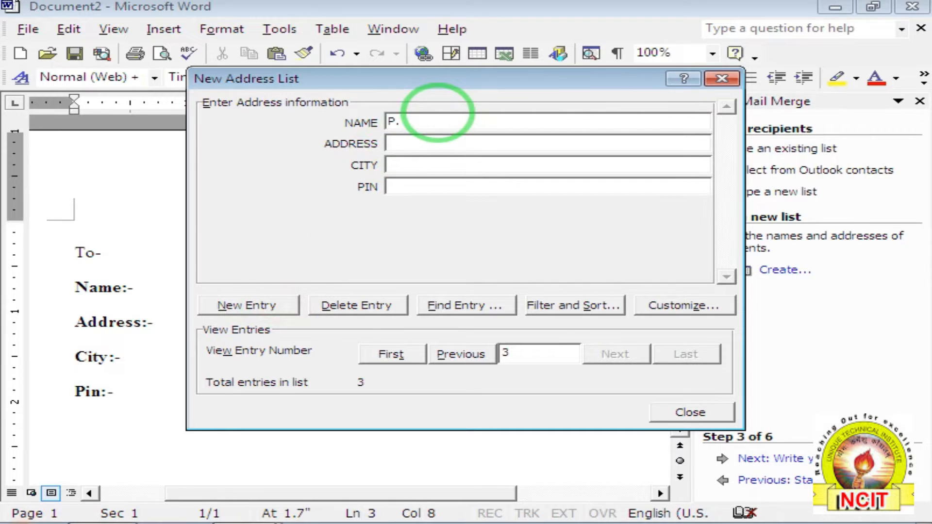
pyautogui.write('K. MISHRA')
pyautogui.press('Tab')
pyautogui.write('SALEMPUR')
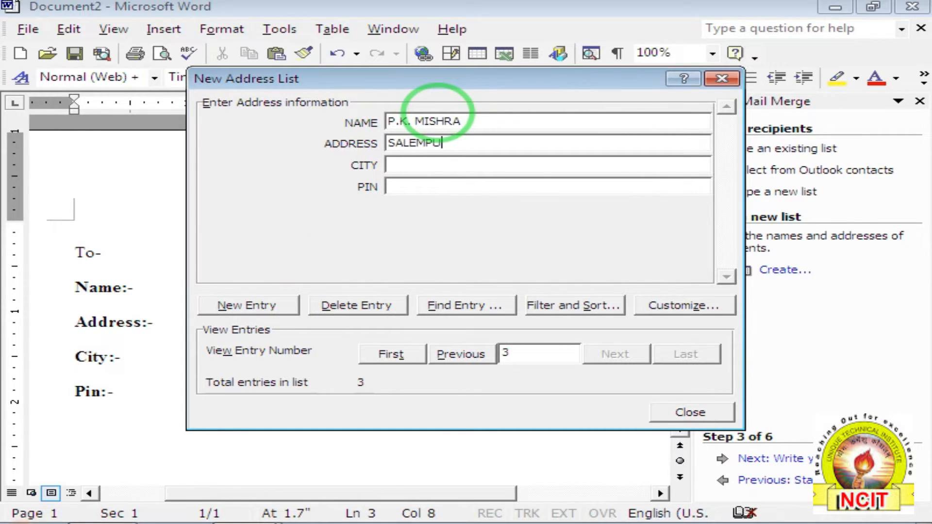
pyautogui.press('Tab')
pyautogui.write('DEORIA')
pyautogui.press('Tab')
pyautogui.write('745854')
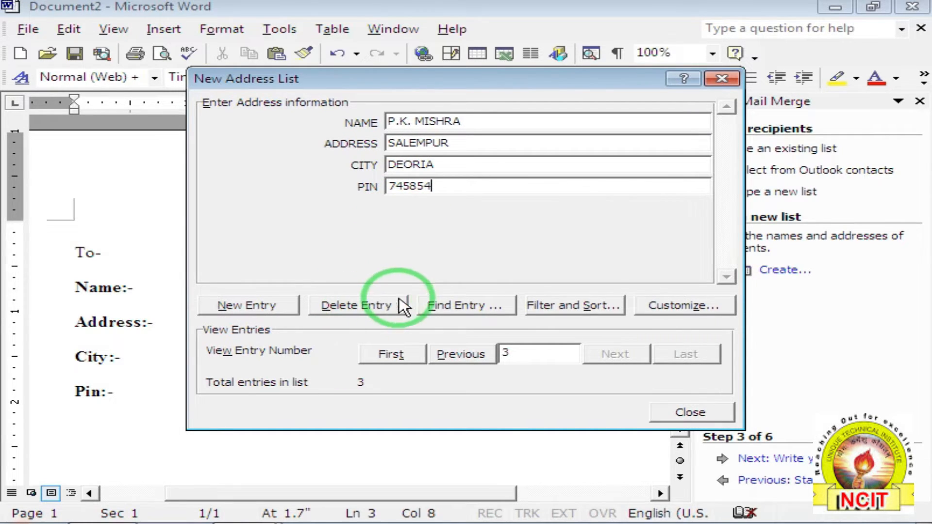
# Browse the three recipient entries with First, Next, Previous and Last, then close the list.
pyautogui.click(450, 309)
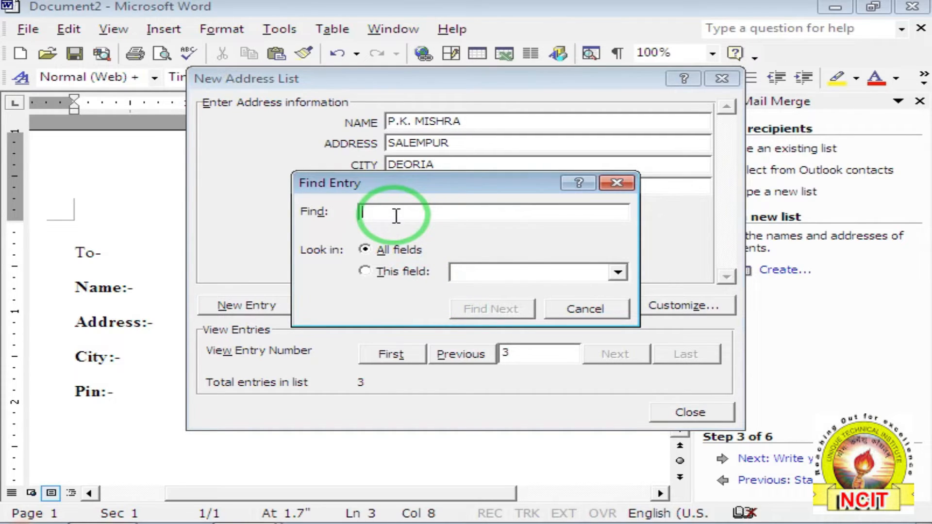
pyautogui.click(573, 311)
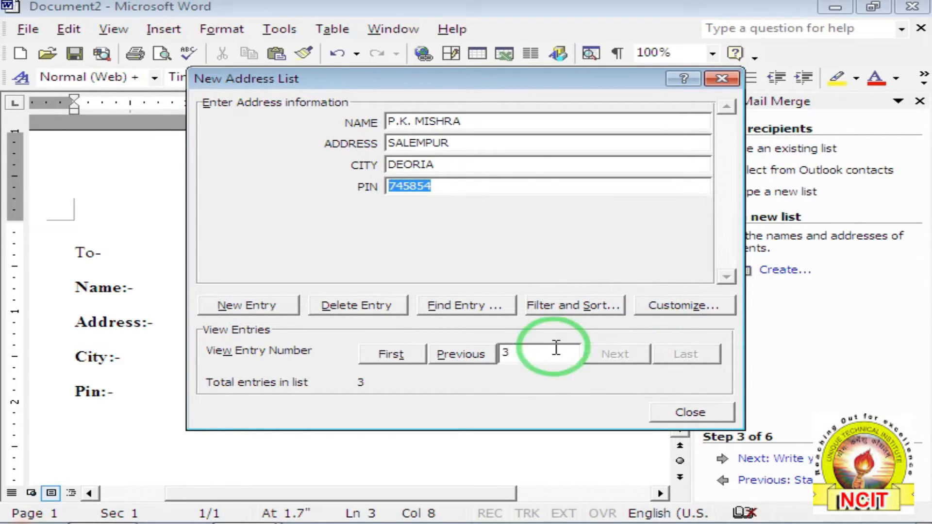
pyautogui.click(397, 359)
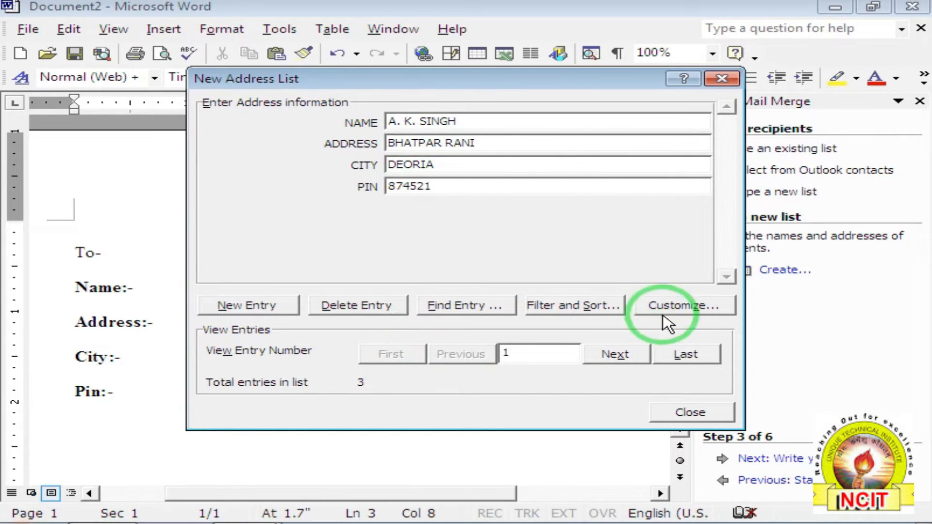
pyautogui.click(623, 363)
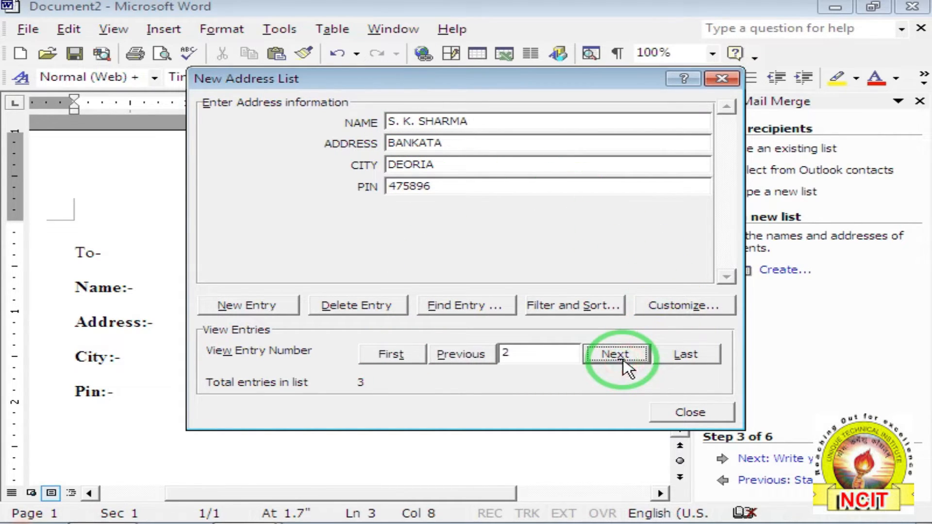
pyautogui.click(471, 360)
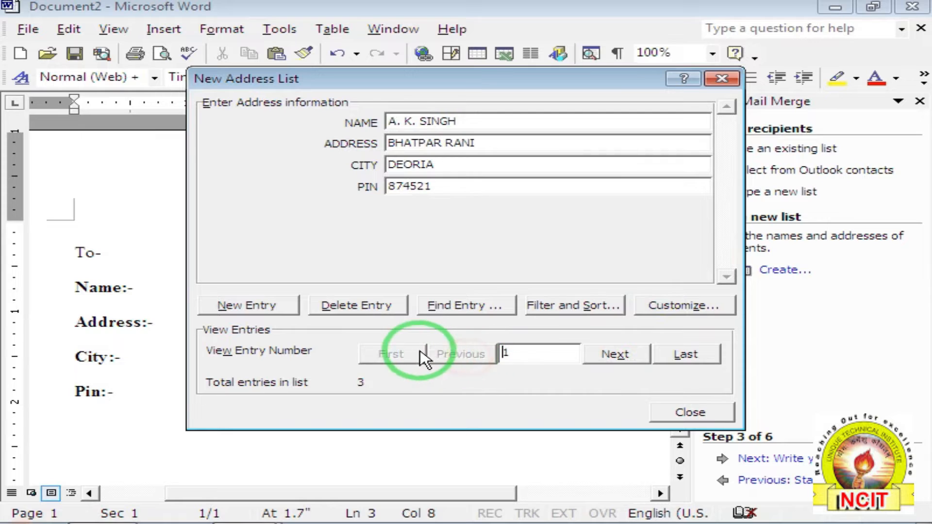
pyautogui.click(689, 355)
pyautogui.click(395, 354)
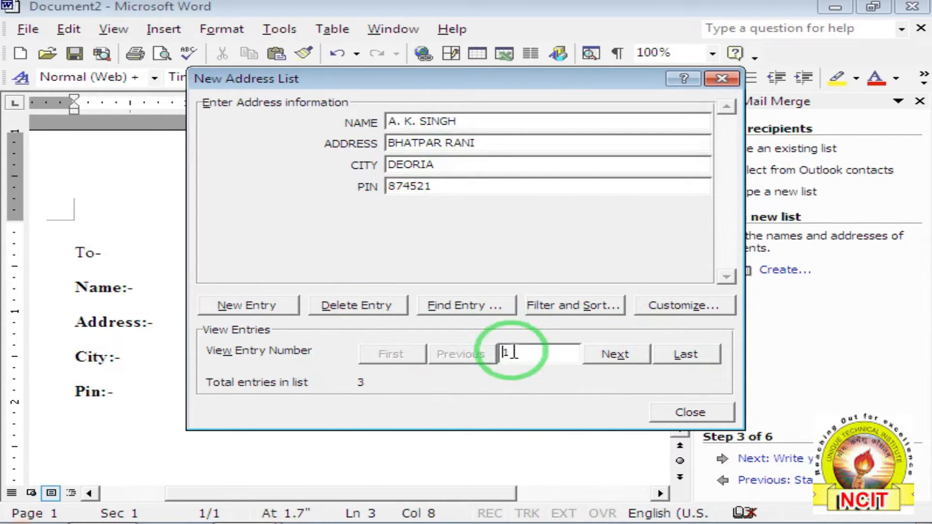
pyautogui.click(704, 414)
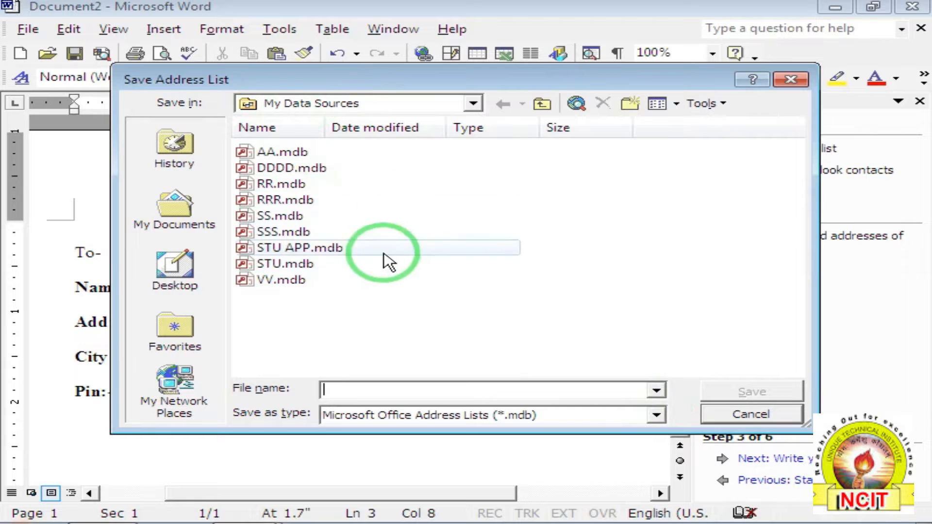
# Save the recipient list with the file name INV as INV.mdb.
pyautogui.click(340, 390)
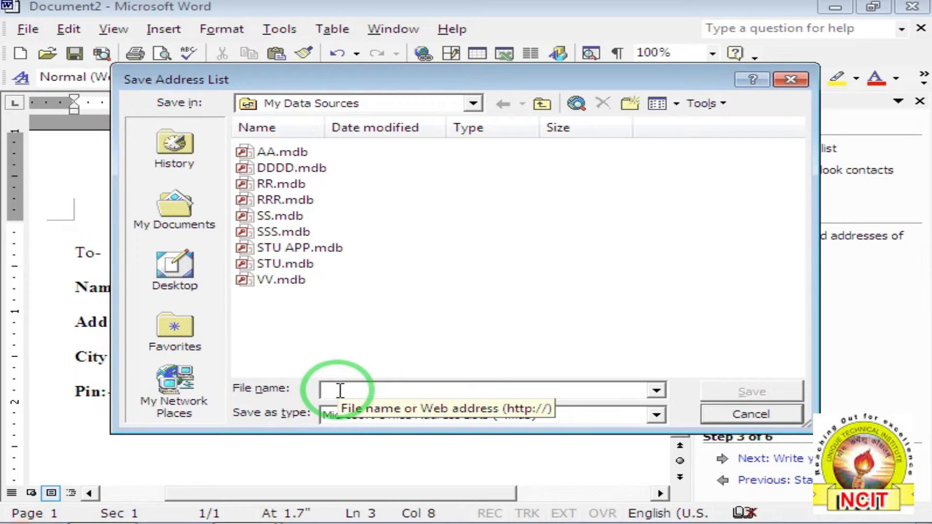
pyautogui.write('INV')
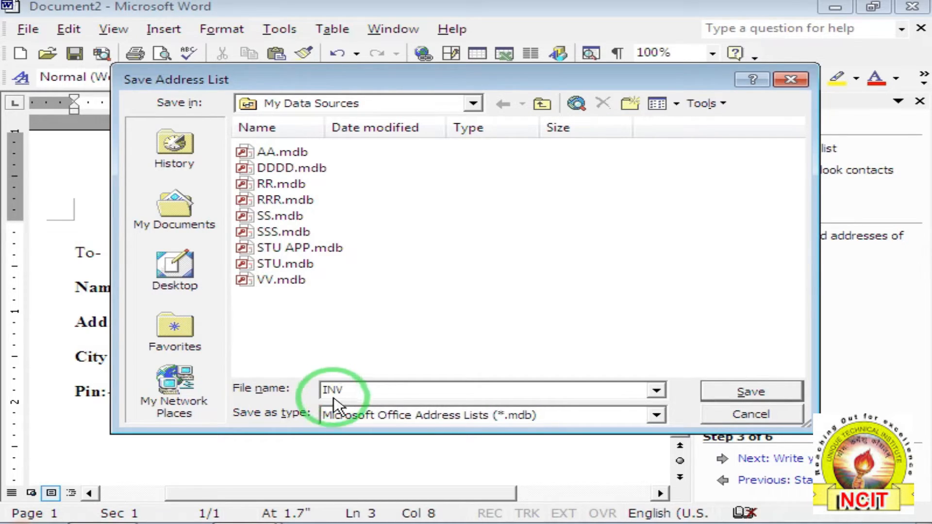
pyautogui.click(713, 396)
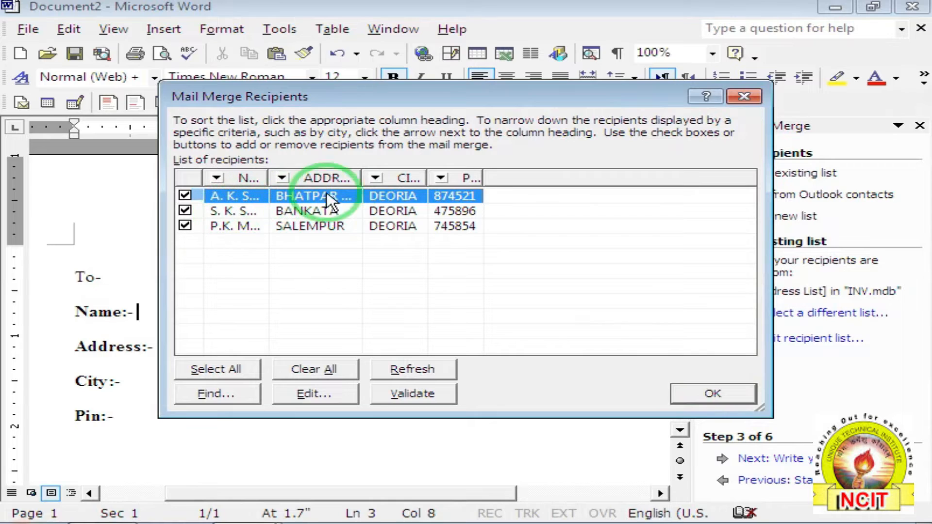
# Accept the three recipients, float the Mail Merge toolbar, and place the caret after Name:-.
pyautogui.click(714, 394)
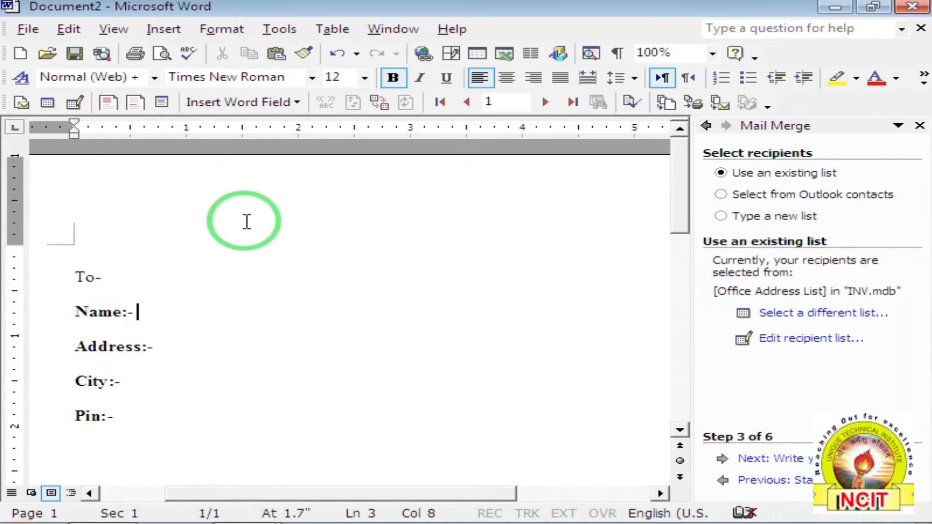
pyautogui.moveTo(5, 103); pyautogui.dragTo(50, 155)
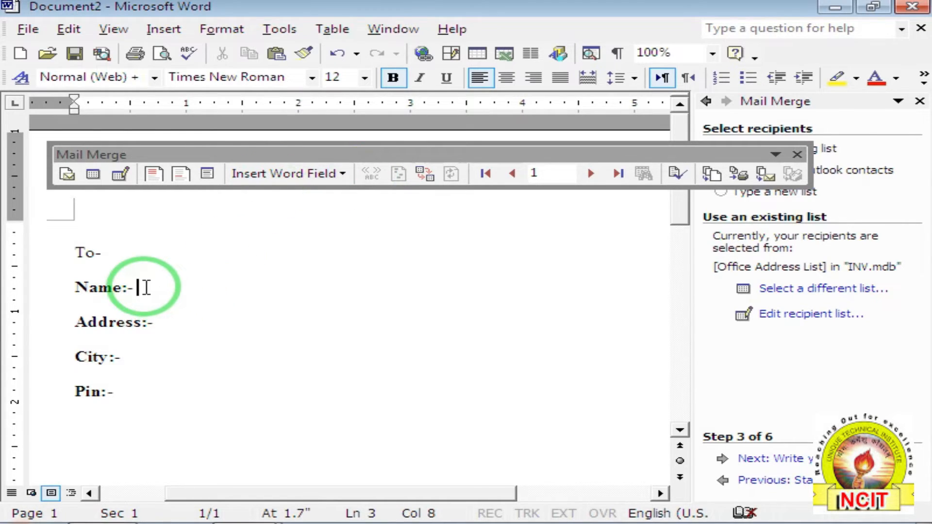
pyautogui.click(159, 323)
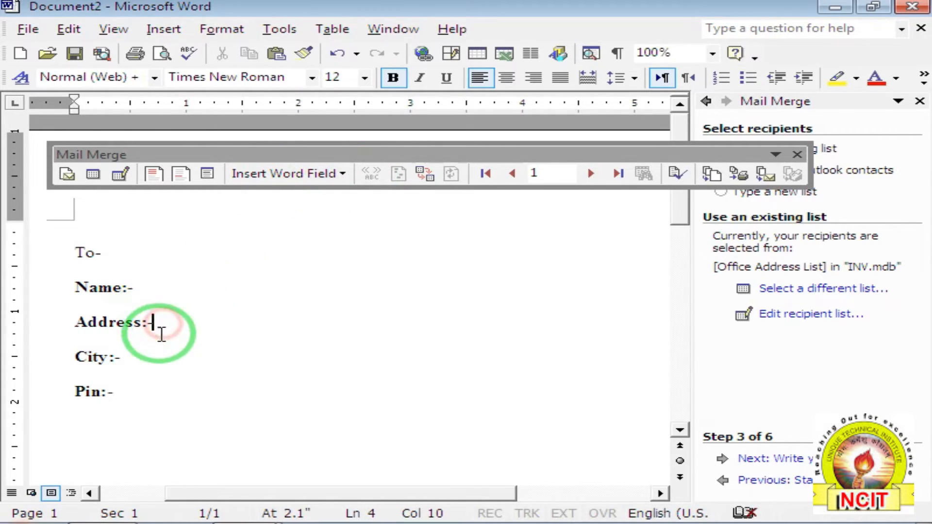
pyautogui.click(134, 357)
pyautogui.click(140, 287)
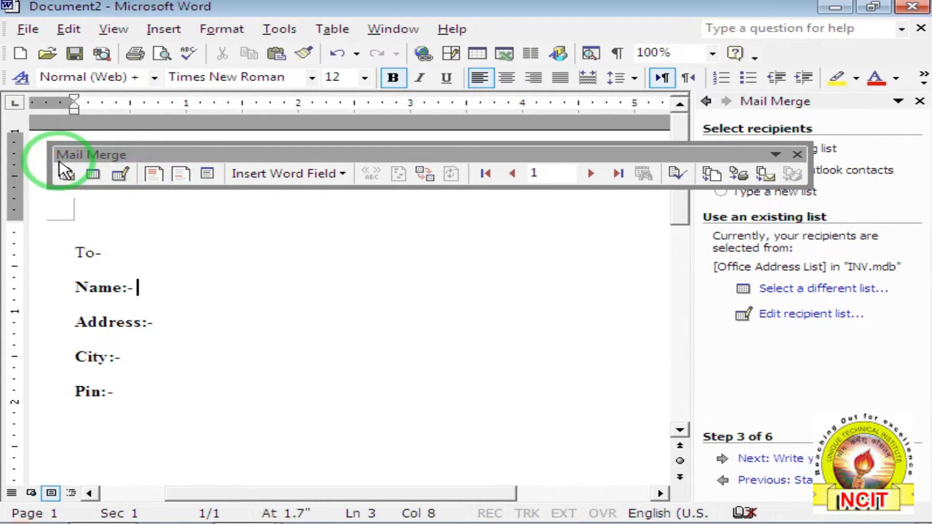
# Insert the NAME field after Name:- and the ADDRESS field after Address:-.
pyautogui.click(206, 174)
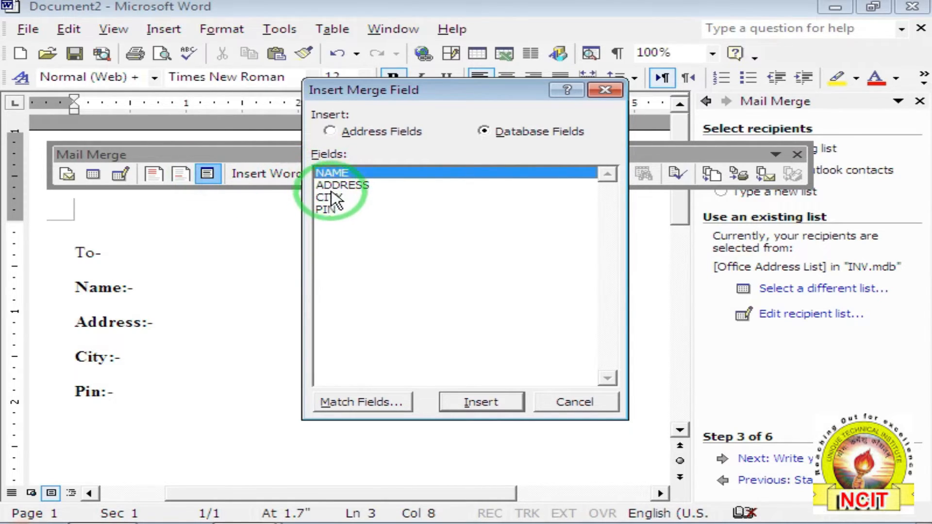
pyautogui.click(493, 402)
pyautogui.click(564, 404)
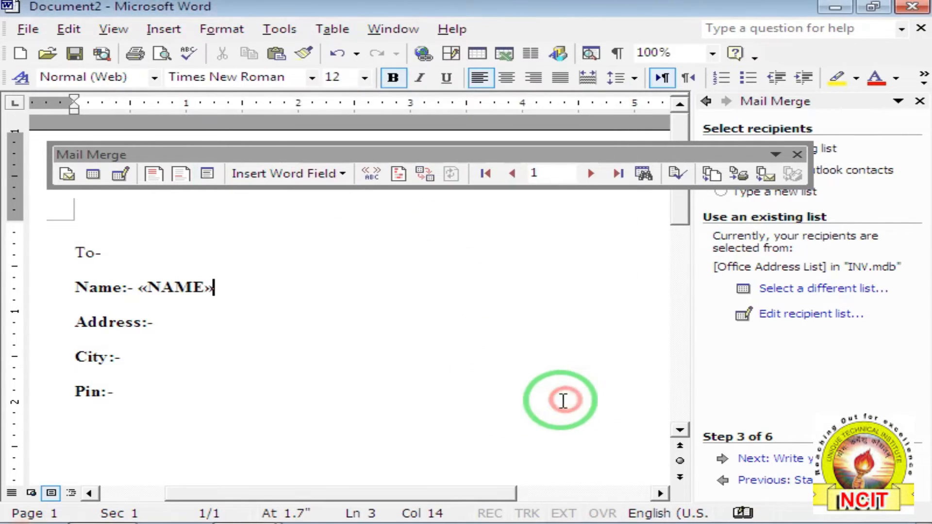
pyautogui.click(206, 343)
pyautogui.click(210, 172)
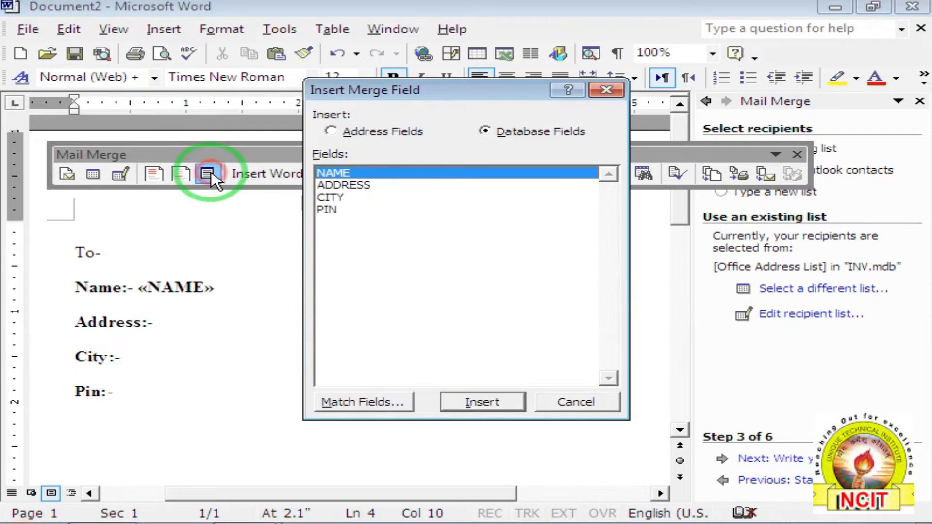
pyautogui.click(335, 185)
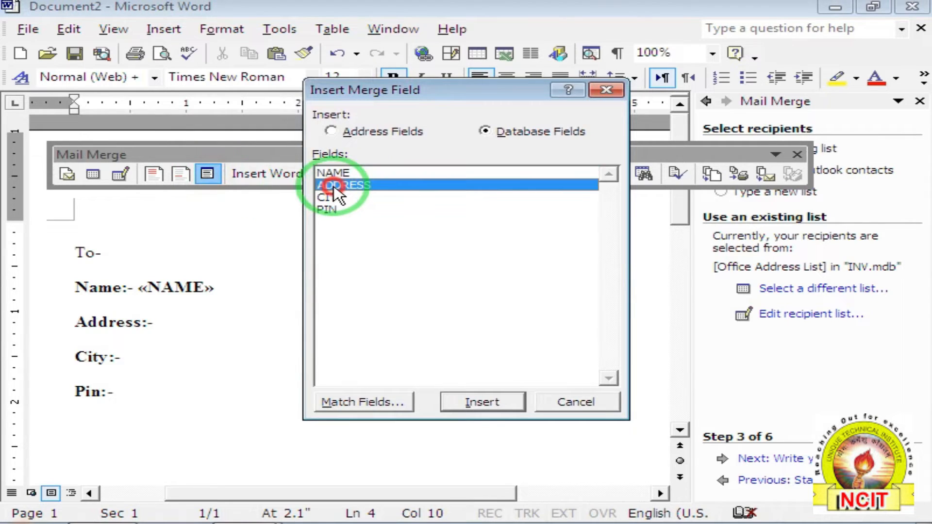
pyautogui.click(481, 403)
pyautogui.click(577, 405)
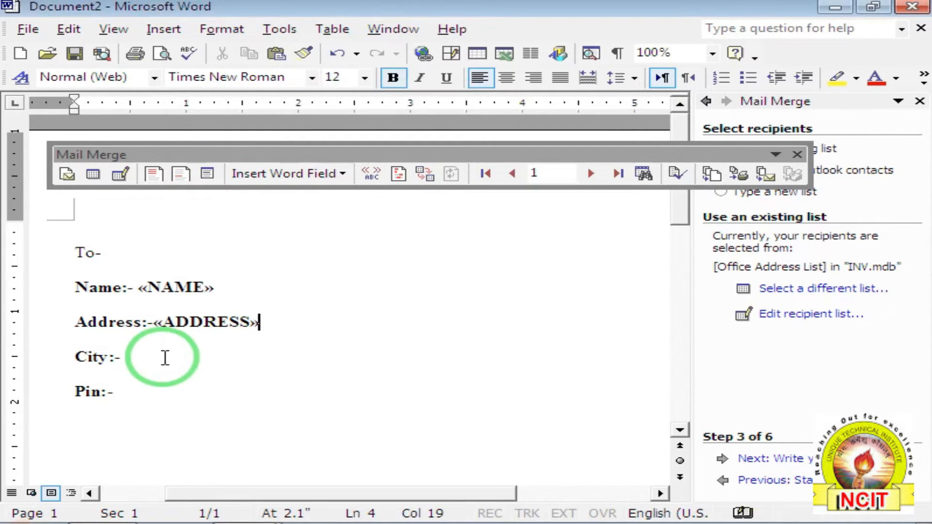
# Insert the CITY merge field after City:-.
pyautogui.click(119, 357)
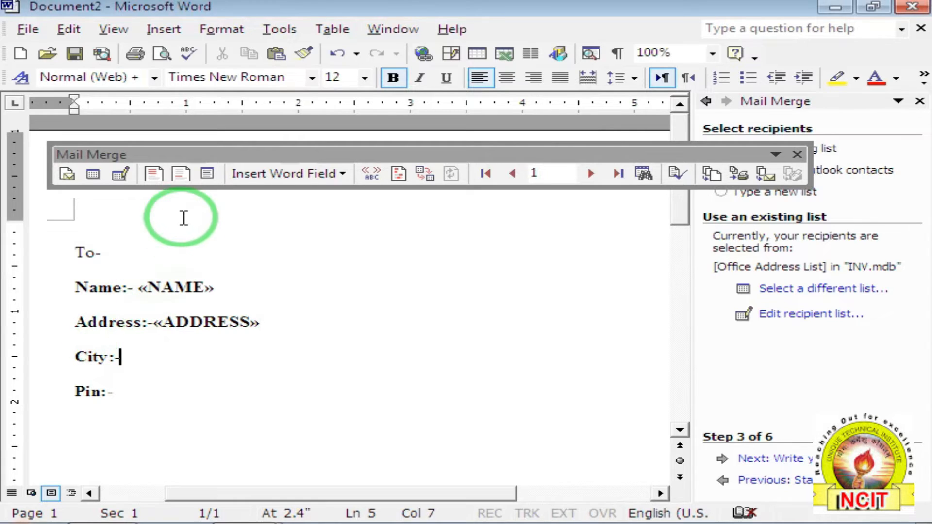
pyautogui.click(206, 175)
pyautogui.press('Escape')
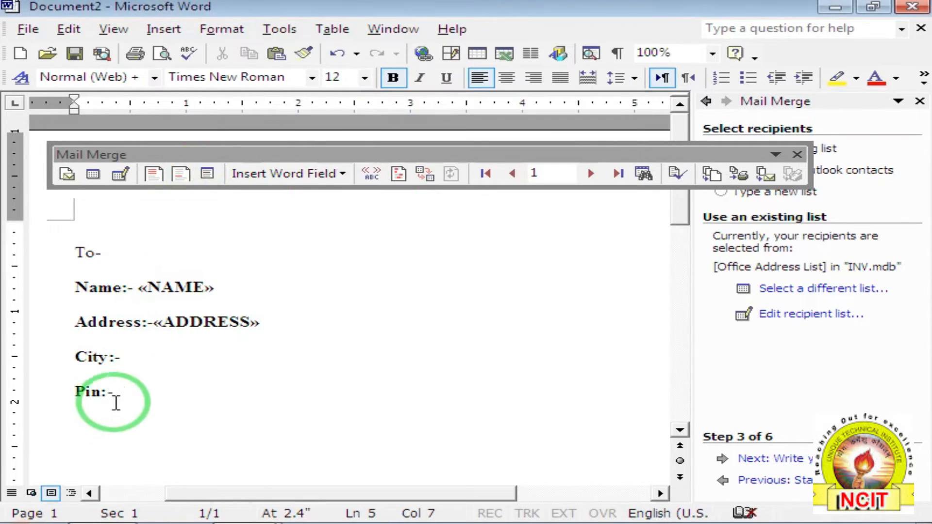
pyautogui.click(207, 174)
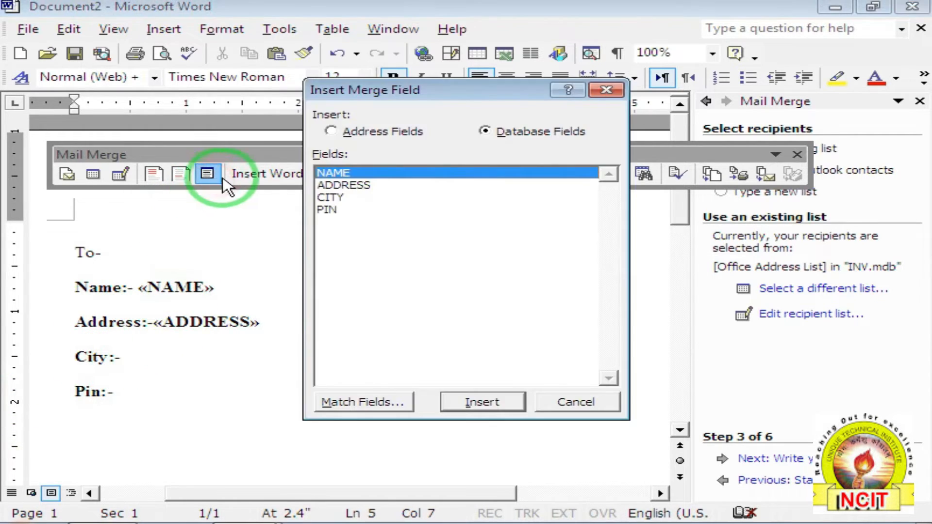
pyautogui.click(324, 197)
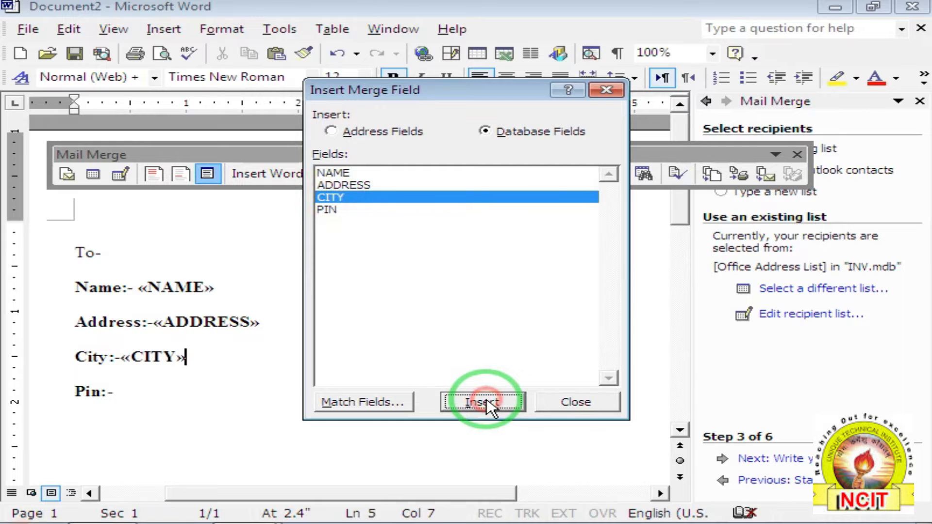
pyautogui.click(570, 403)
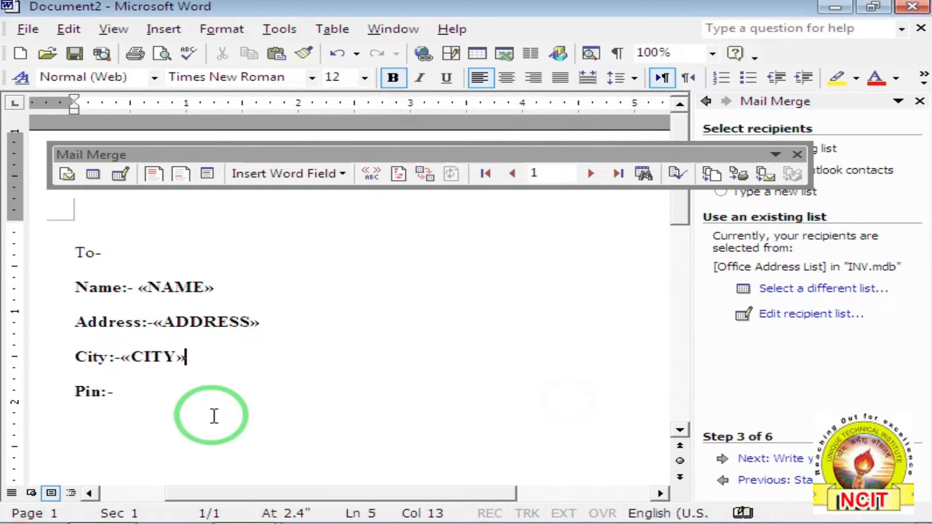
# Insert the PIN merge field after Pin:-.
pyautogui.click(127, 388)
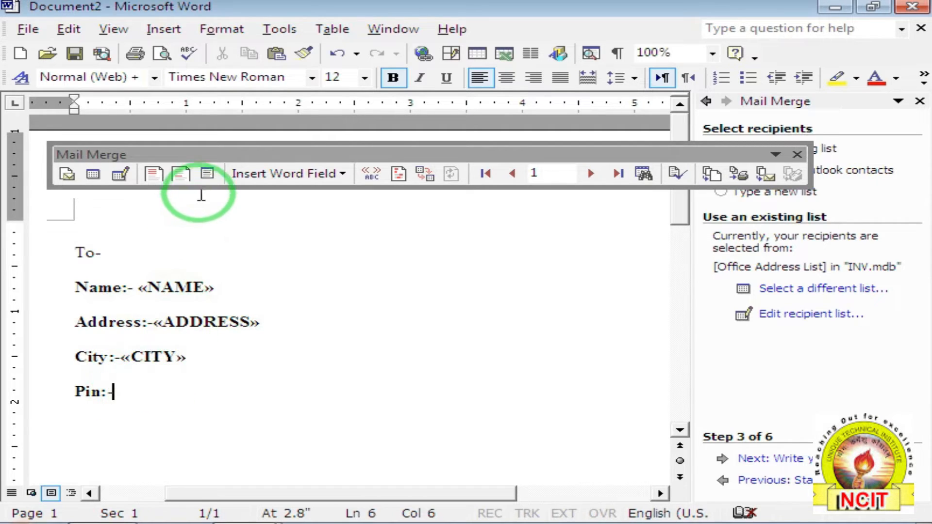
pyautogui.click(208, 174)
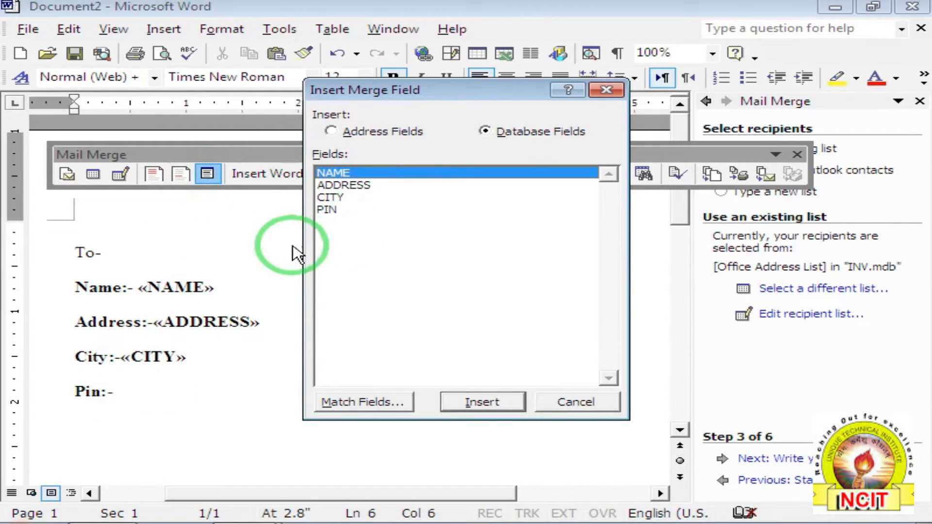
pyautogui.doubleClick(326, 210)
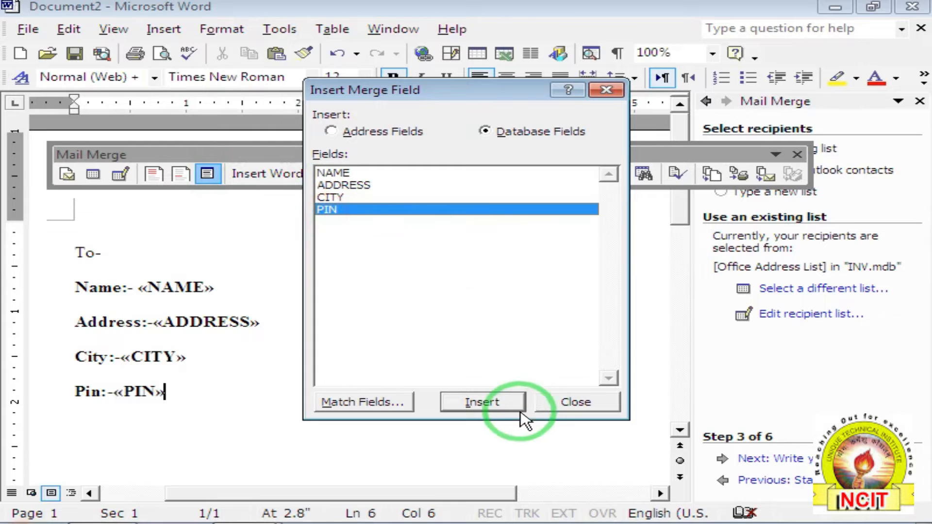
pyautogui.click(567, 402)
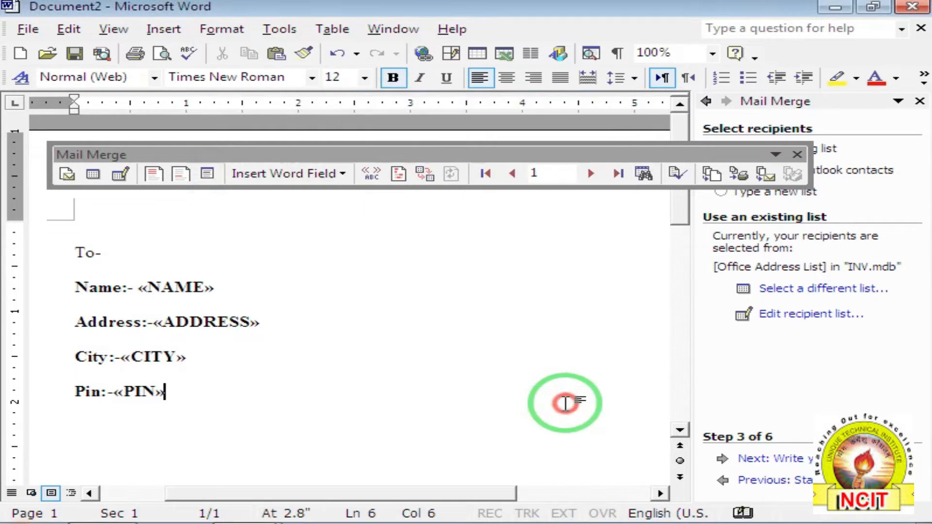
pyautogui.scroll(-1, 192, 224)
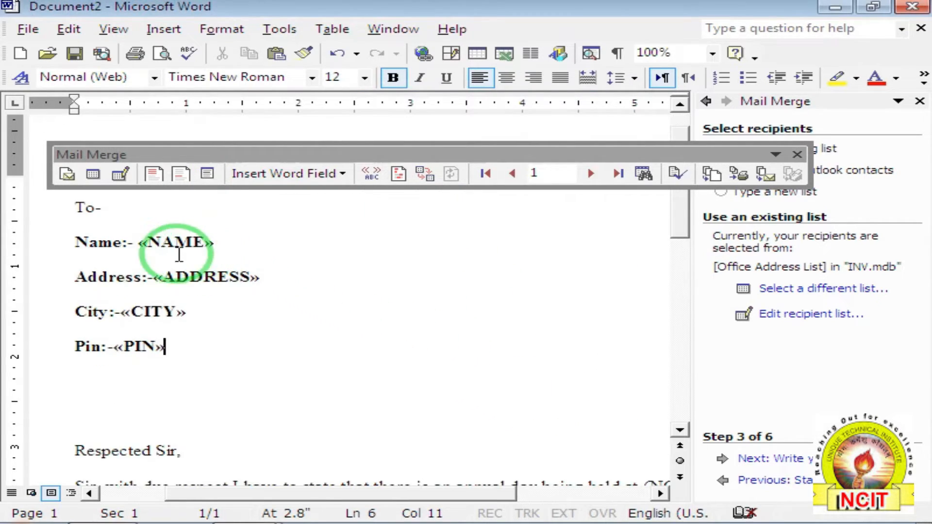
pyautogui.scroll(-1, 142, 320)
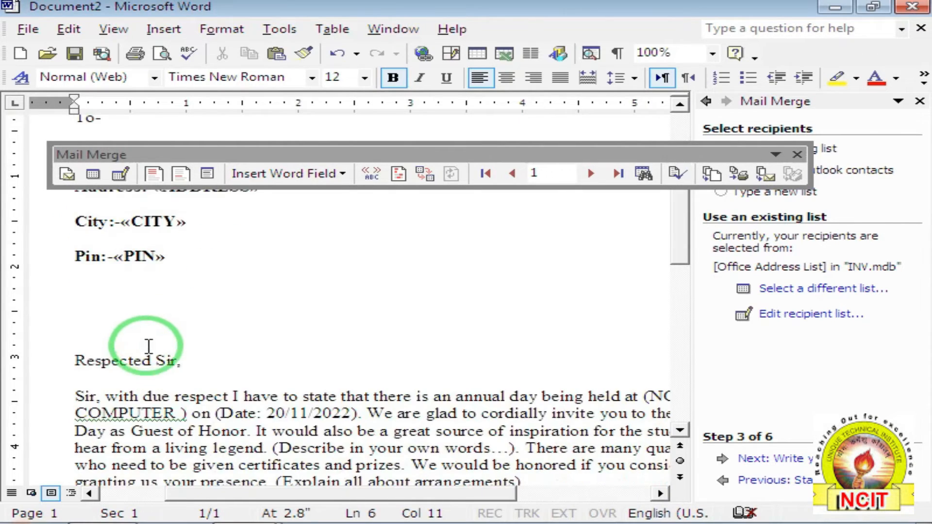
pyautogui.scroll(1, 142, 343)
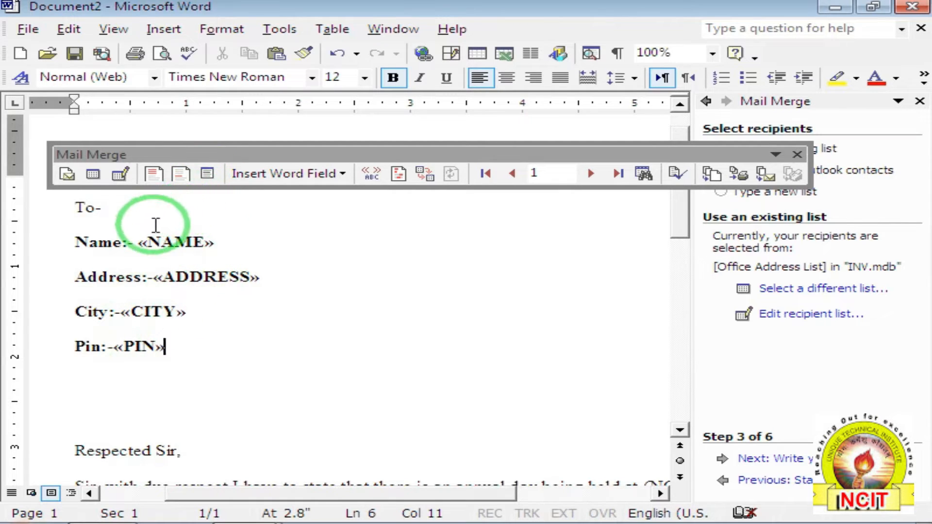
# Turn on View Merged Data, close the Mail Merge pane, and dock the Mail Merge toolbar.
pyautogui.click(370, 174)
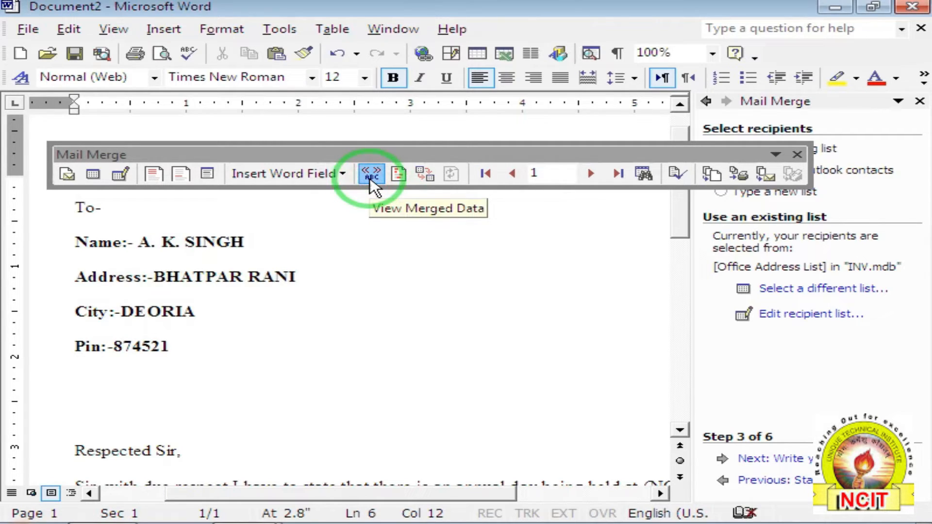
pyautogui.click(920, 101)
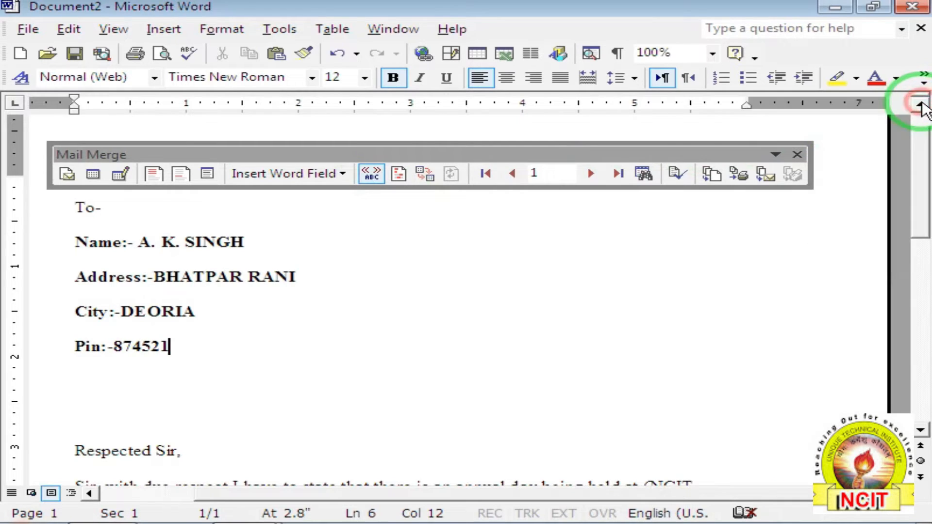
pyautogui.moveTo(418, 158); pyautogui.dragTo(425, 142)
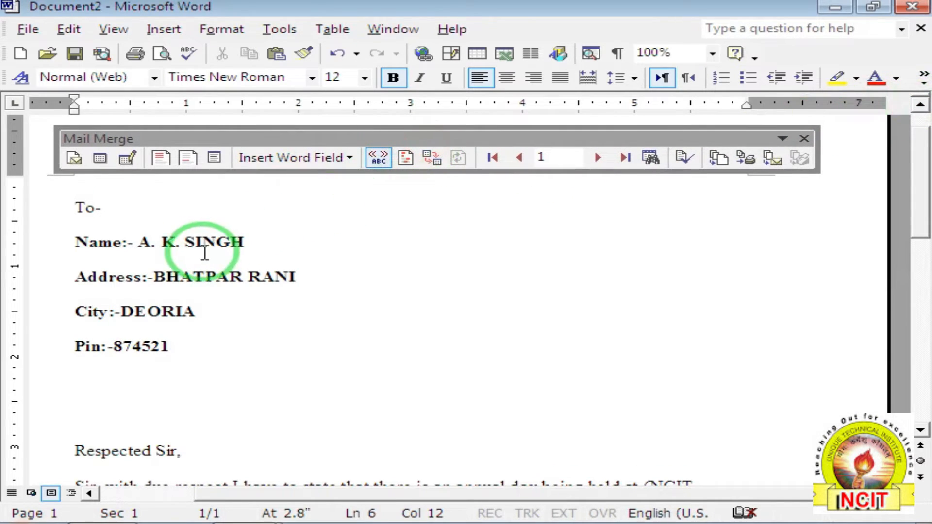
pyautogui.scroll(-5, 160, 238)
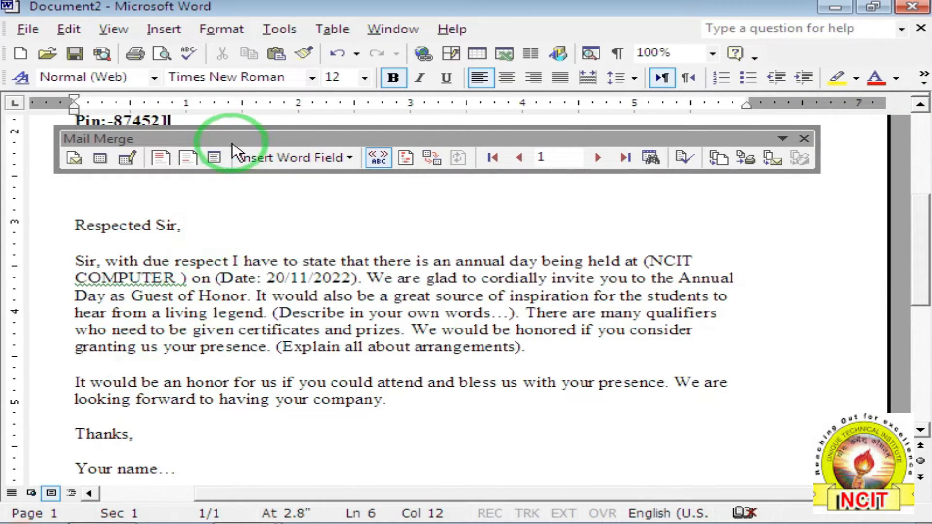
pyautogui.moveTo(224, 138); pyautogui.dragTo(216, 110)
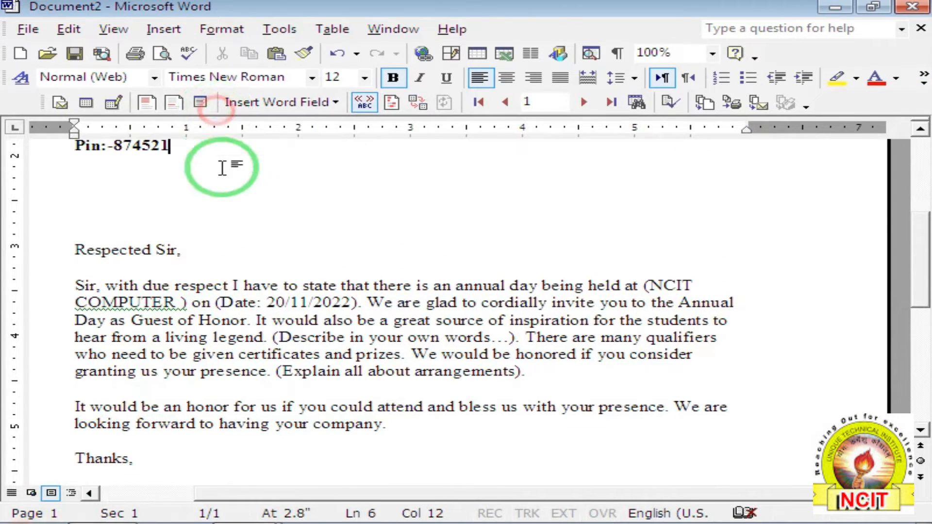
pyautogui.click(28, 29)
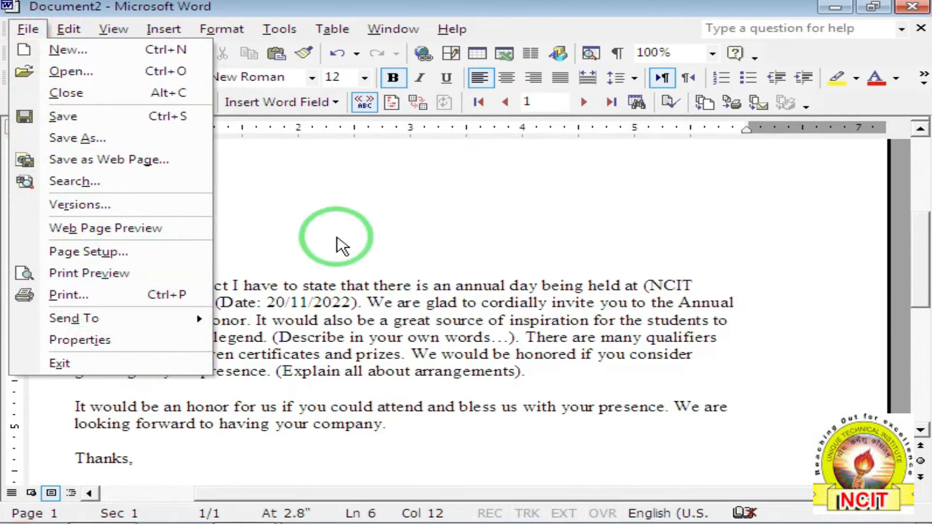
pyautogui.click(339, 247)
# Browse the recipients with Next, Previous, Last and First Record, ending on the first.
pyautogui.click(581, 99)
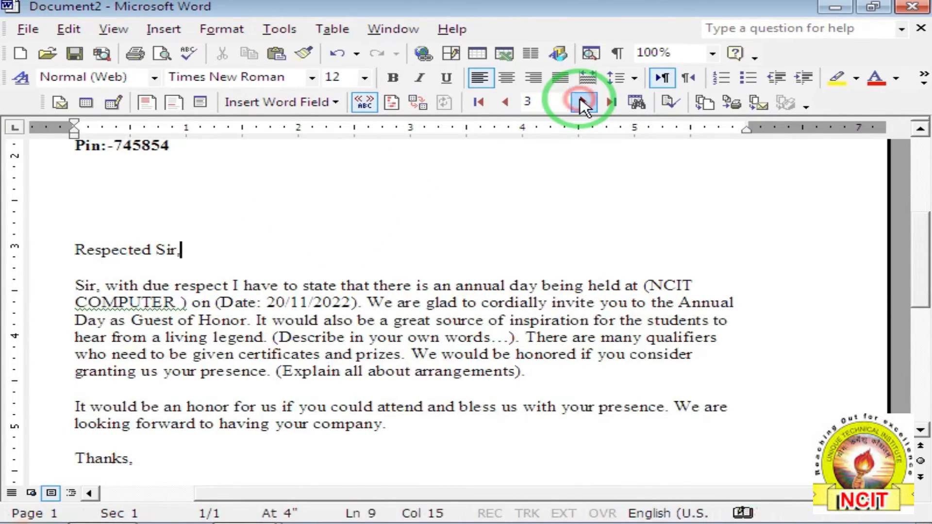
pyautogui.scroll(3, 370, 210)
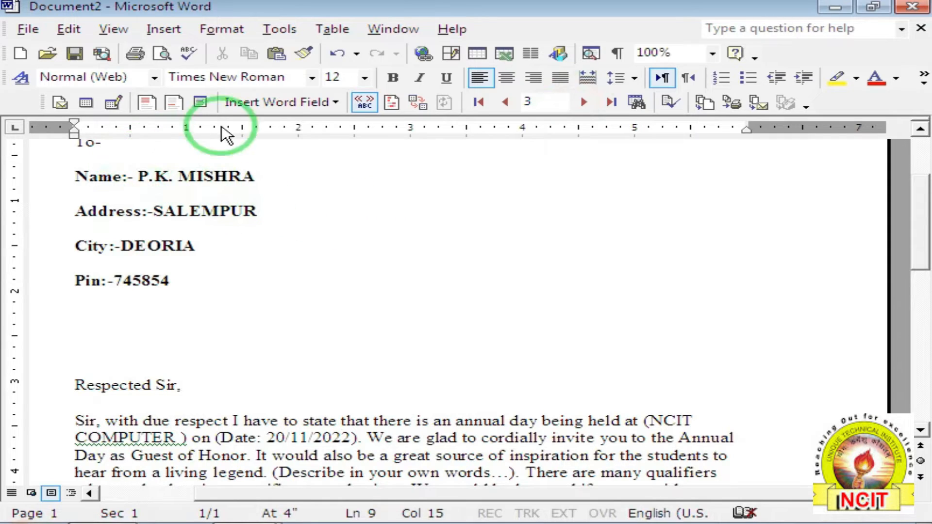
pyautogui.click(506, 102)
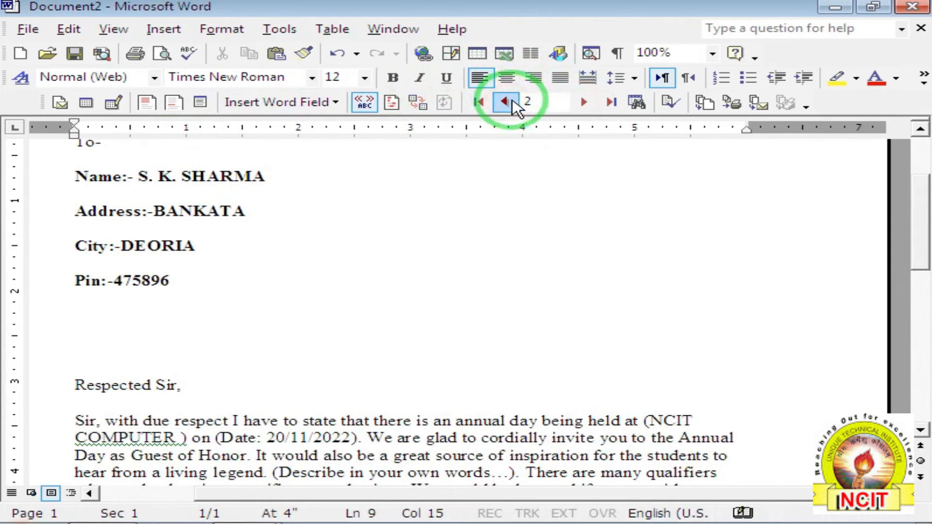
pyautogui.click(611, 103)
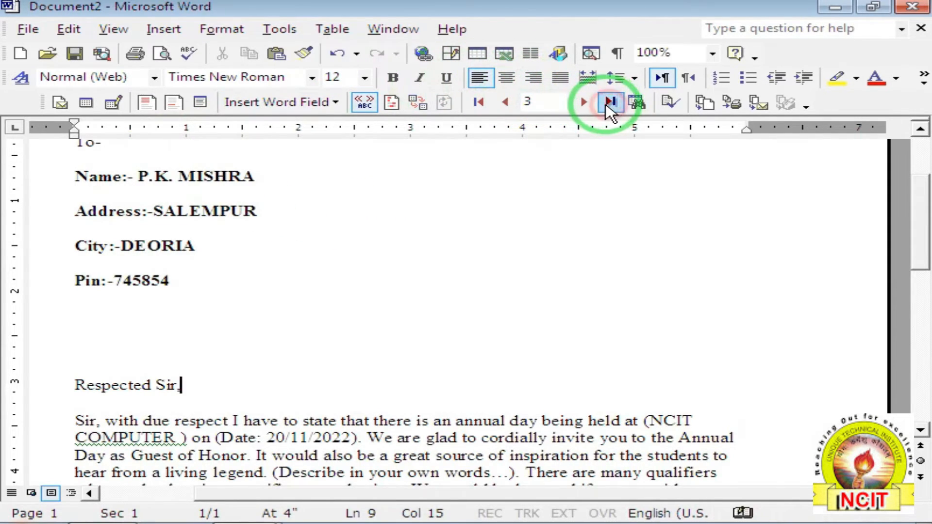
pyautogui.click(479, 104)
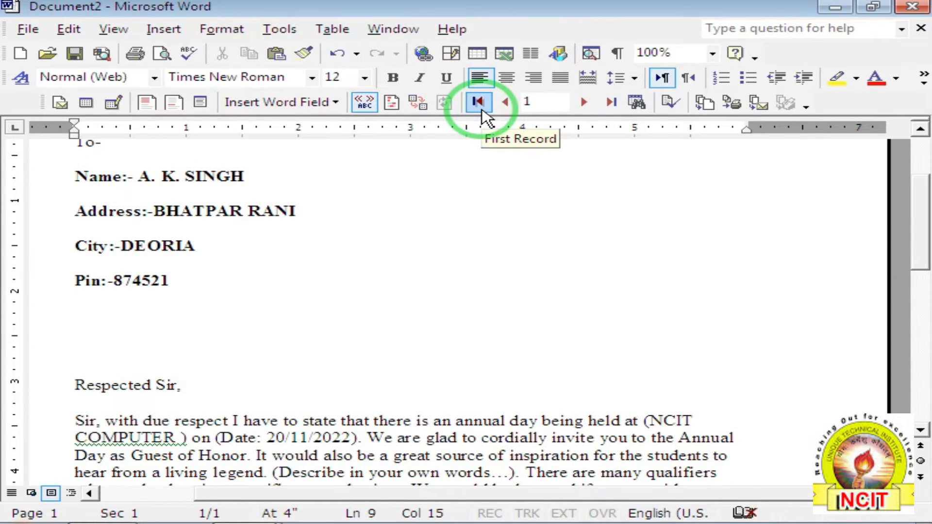
# Find the recipient entry containing 'SALEMP', then close Find Entry and review record 3's letter.
pyautogui.click(637, 103)
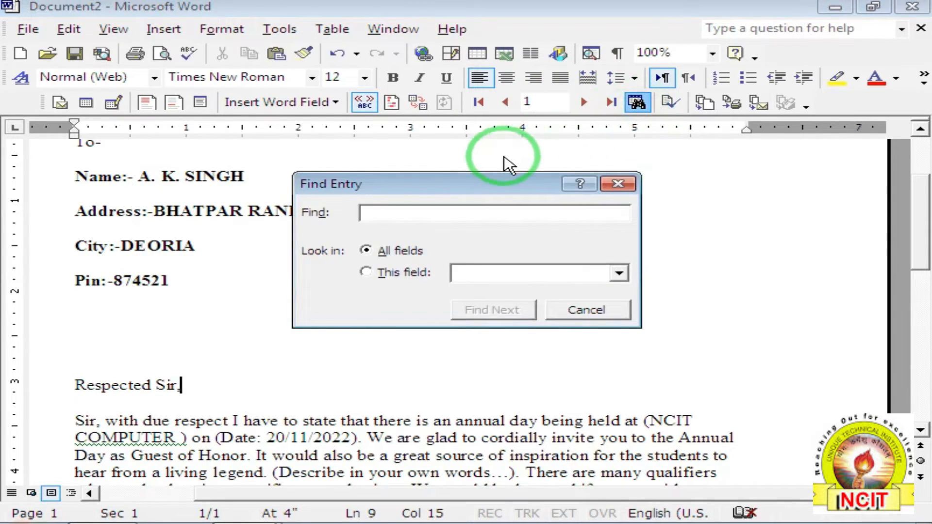
pyautogui.moveTo(470, 184); pyautogui.dragTo(547, 216)
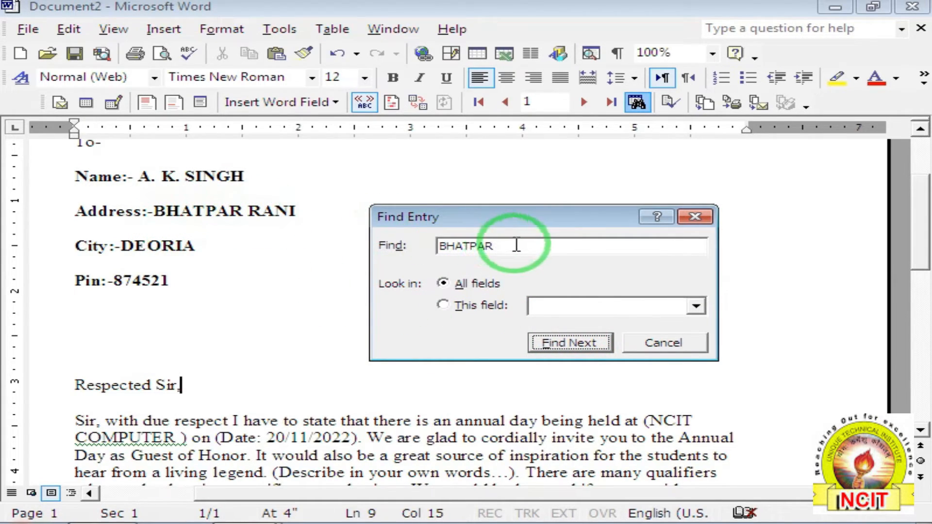
pyautogui.moveTo(514, 246); pyautogui.dragTo(374, 249)
pyautogui.write('SALE')
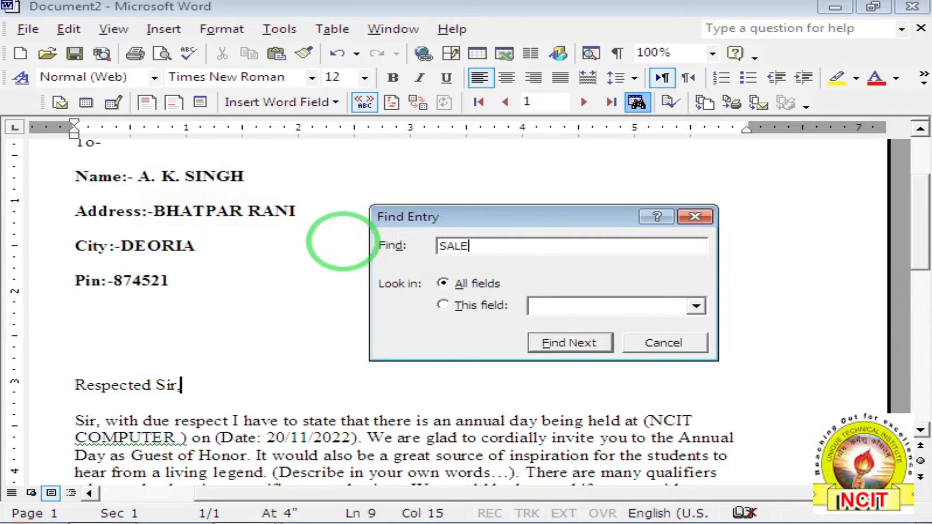
pyautogui.write('MPUR')
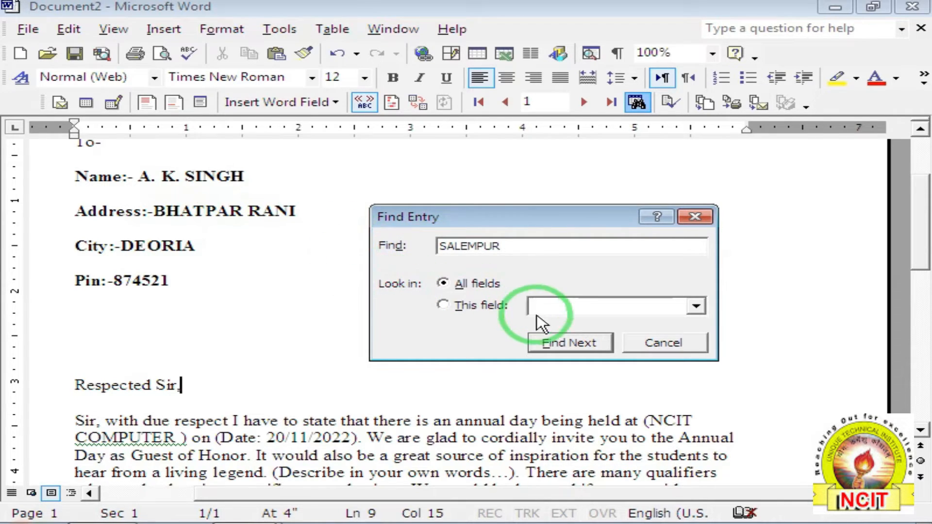
pyautogui.click(553, 343)
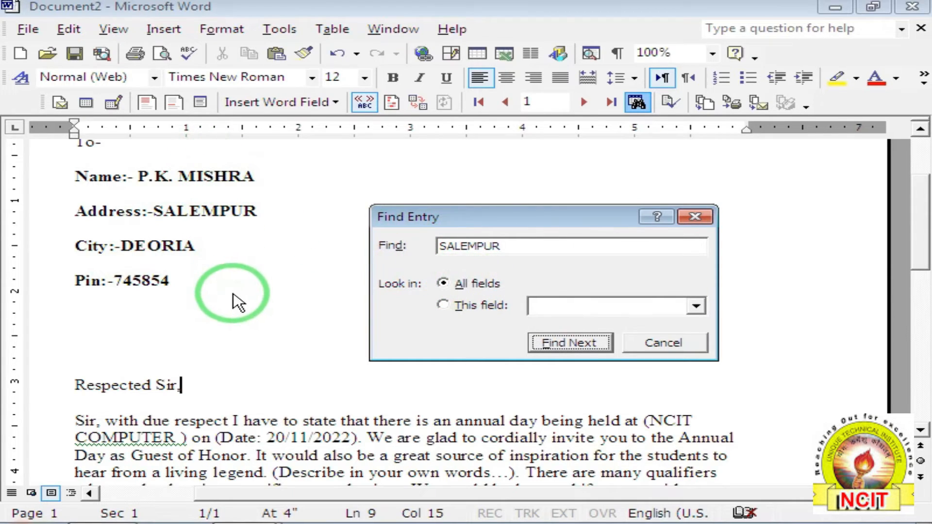
pyautogui.click(651, 346)
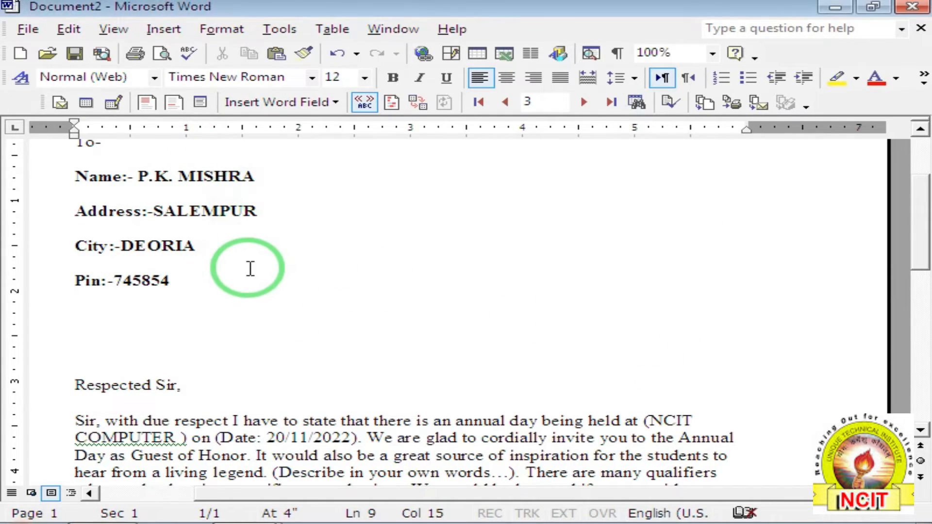
pyautogui.scroll(2, 155, 214)
pyautogui.scroll(-5, 108, 215)
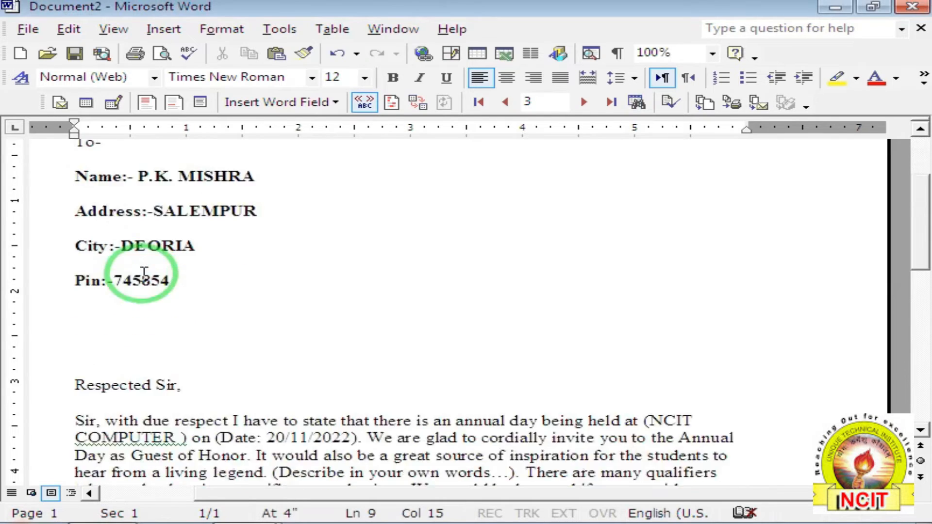
pyautogui.scroll(-3, 214, 350)
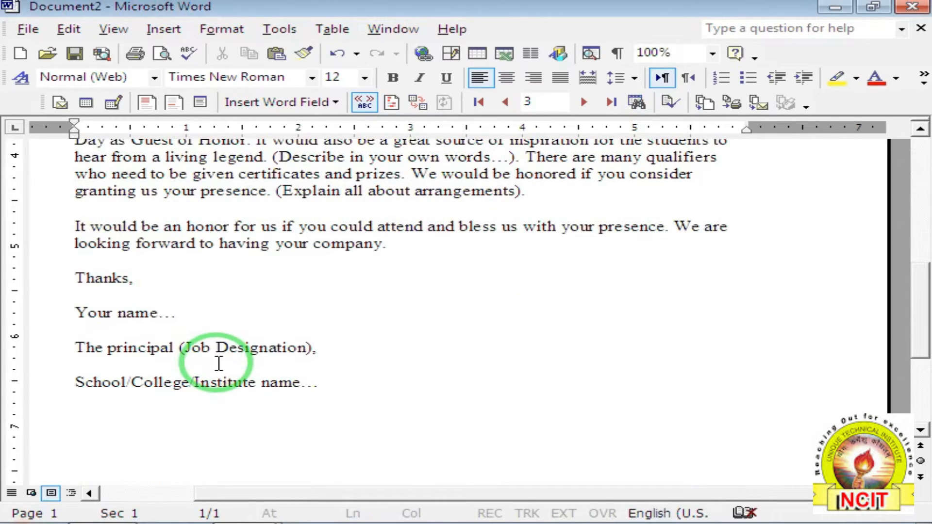
pyautogui.scroll(8, 219, 364)
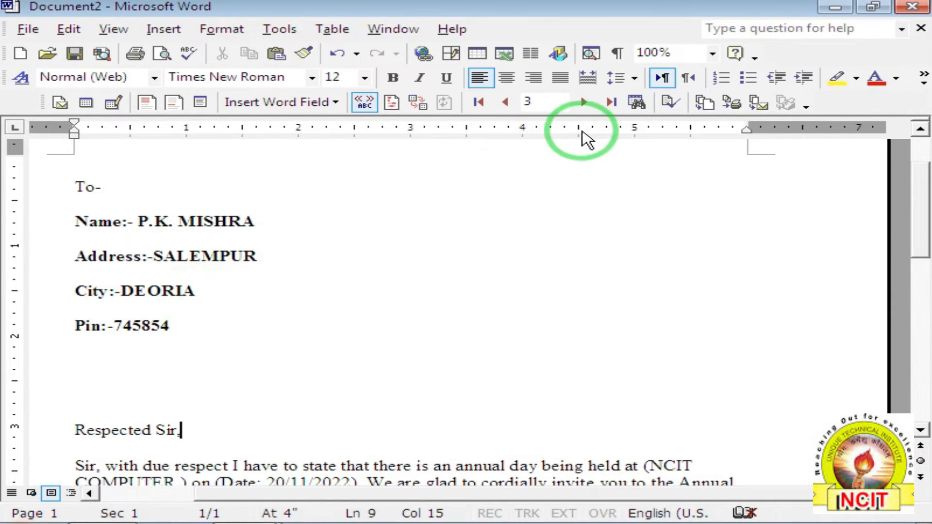
pyautogui.scroll(-2, 230, 214)
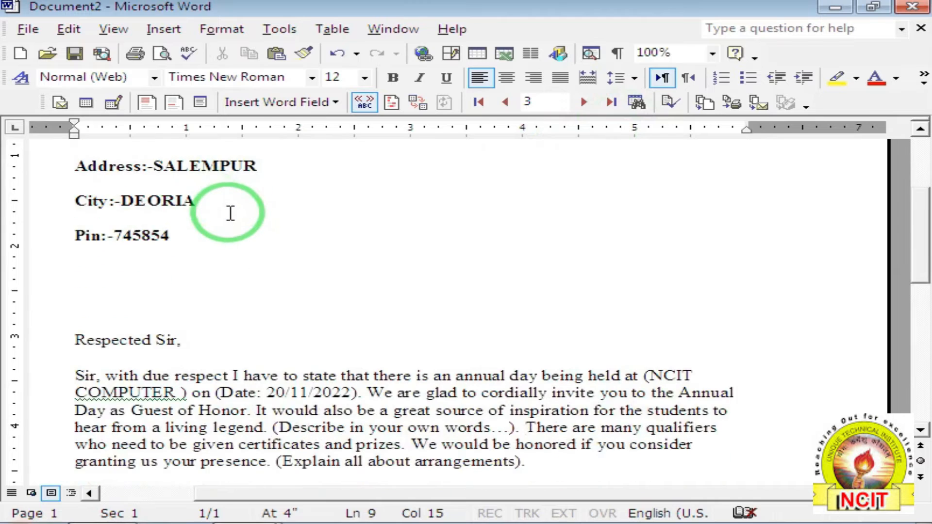
pyautogui.scroll(3, 230, 217)
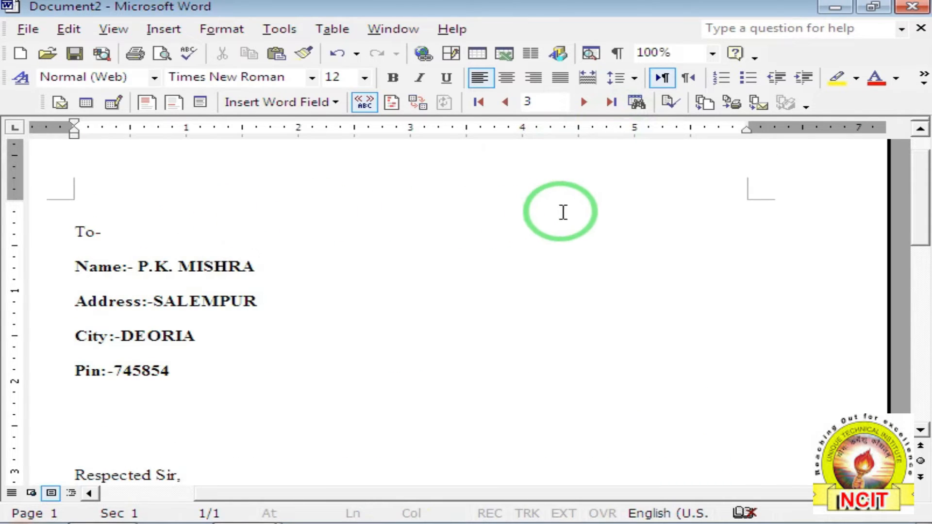
pyautogui.click(733, 104)
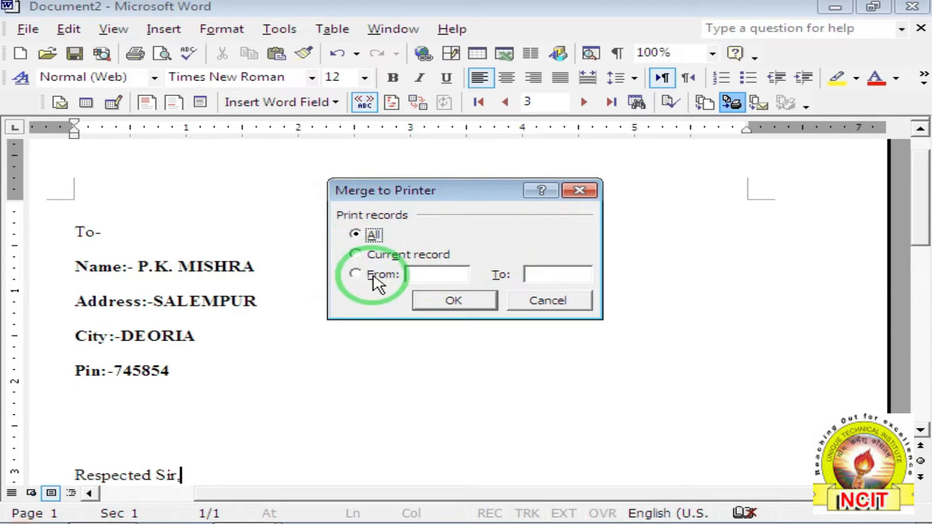
pyautogui.click(529, 274)
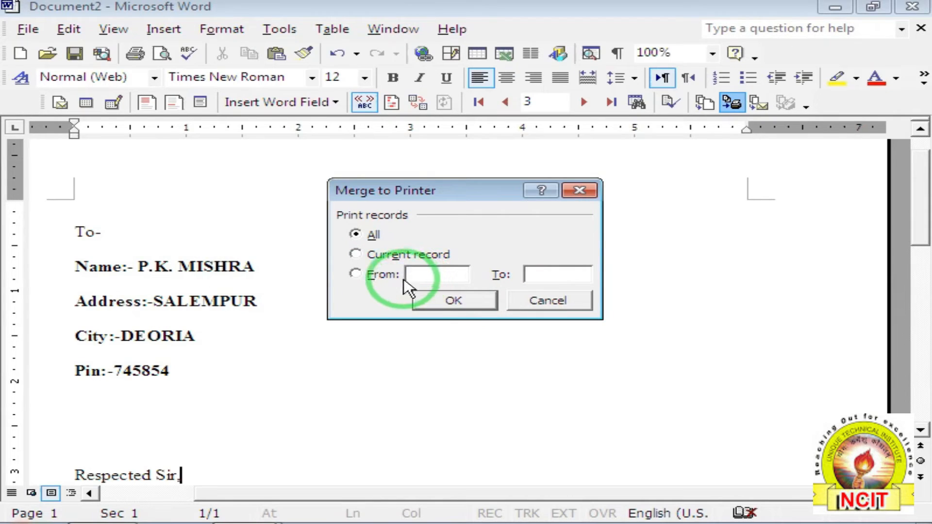
pyautogui.click(381, 275)
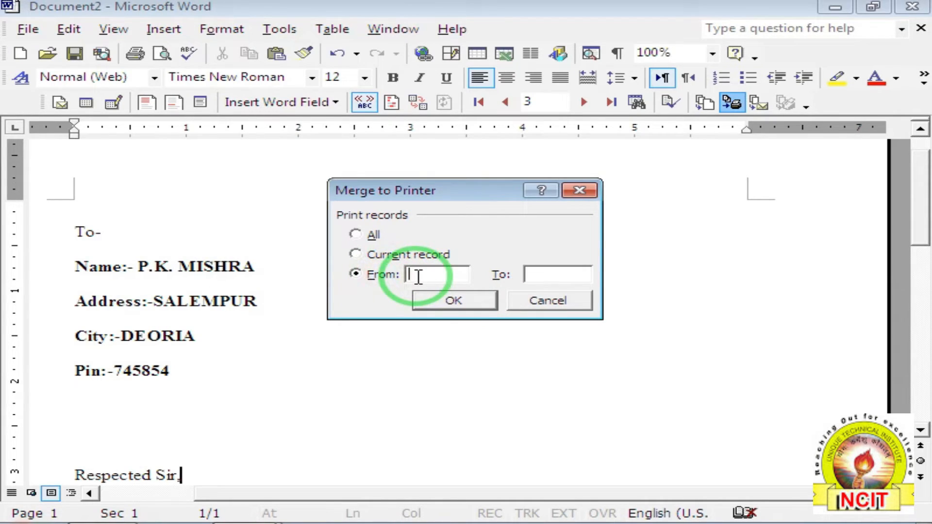
pyautogui.click(538, 271)
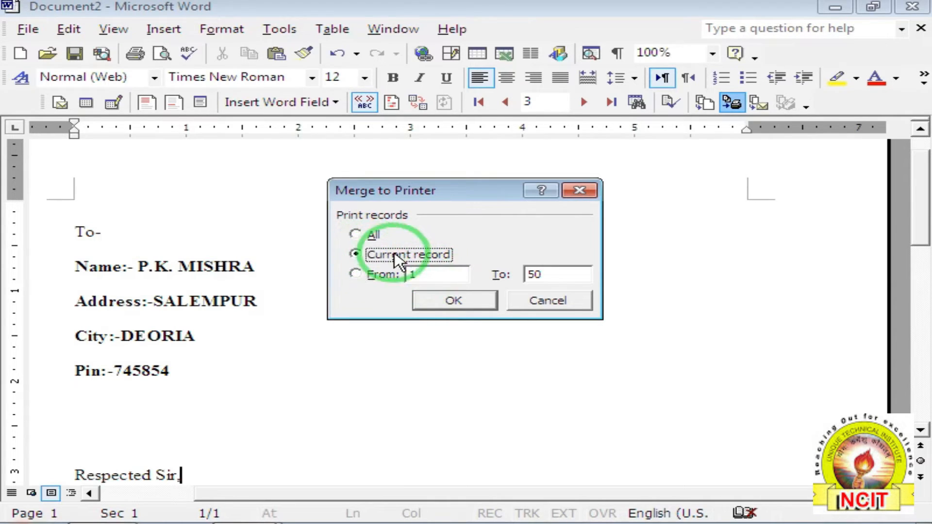
pyautogui.click(359, 237)
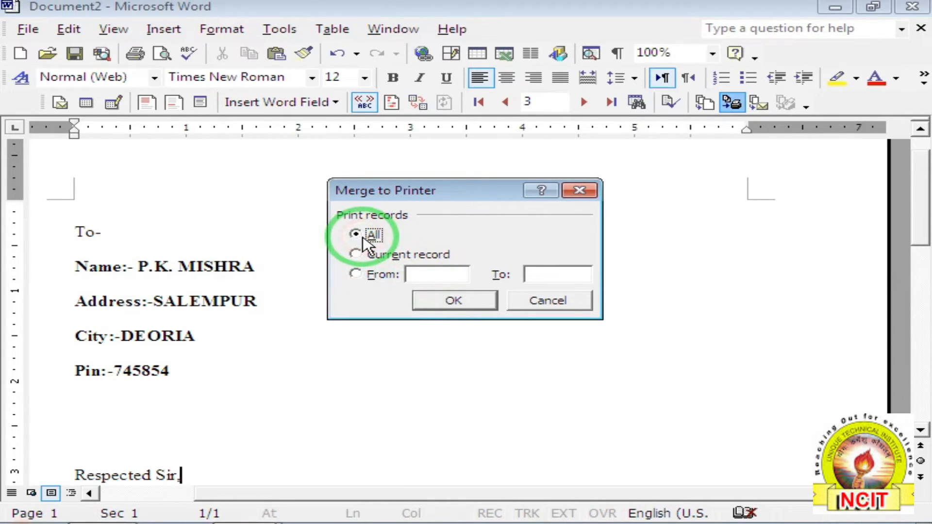
pyautogui.click(533, 303)
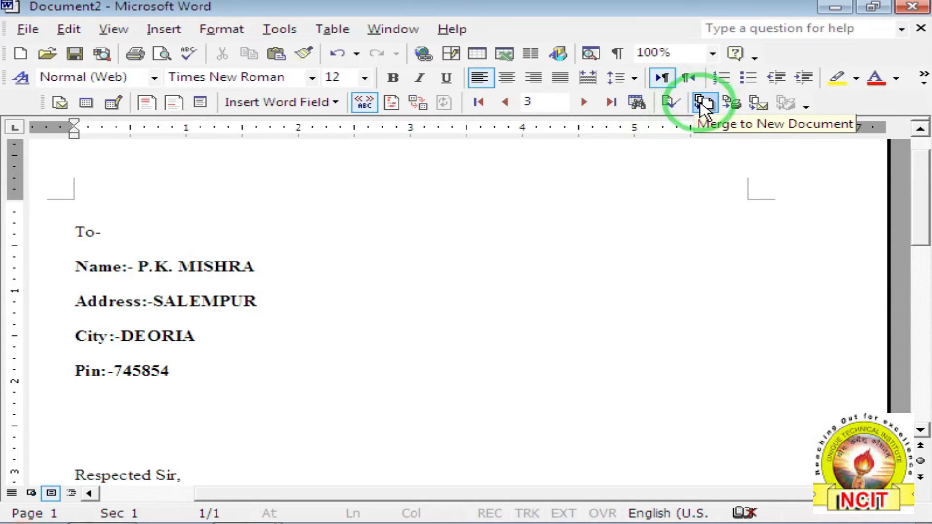
# Merge all records into Letters1 and scroll through the three recipients' letters.
pyautogui.click(703, 103)
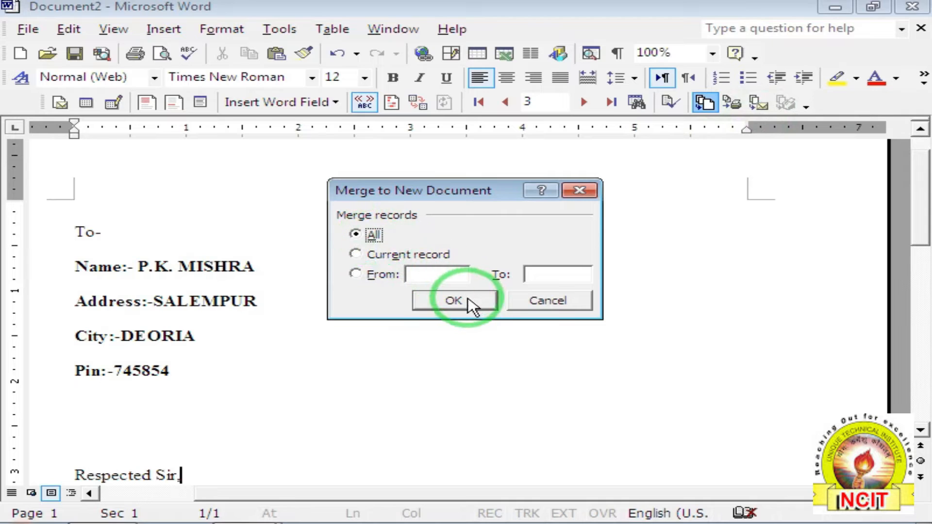
pyautogui.click(454, 301)
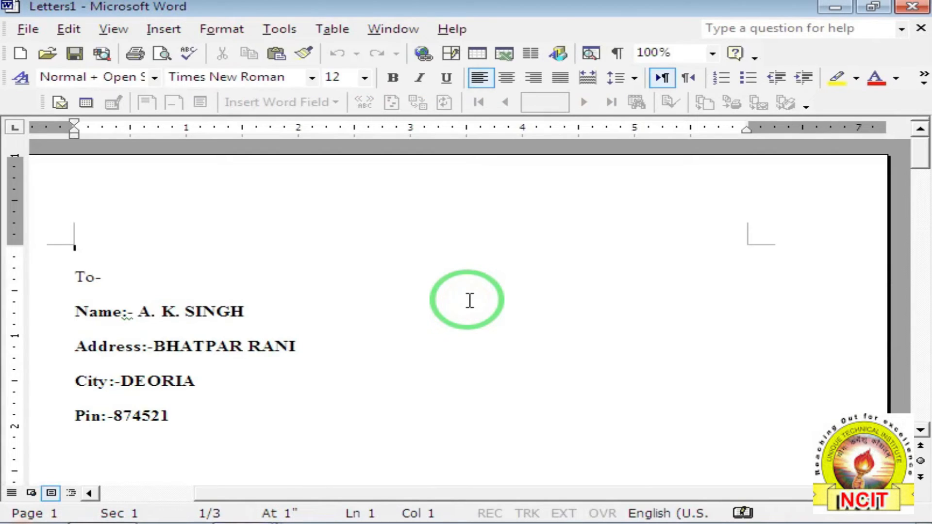
pyautogui.scroll(-1, 462, 301)
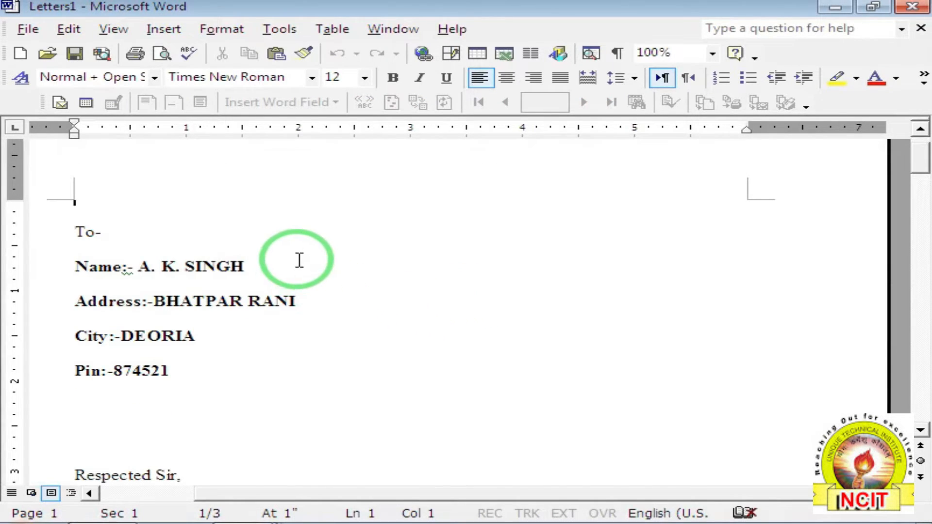
pyautogui.scroll(-3, 298, 258)
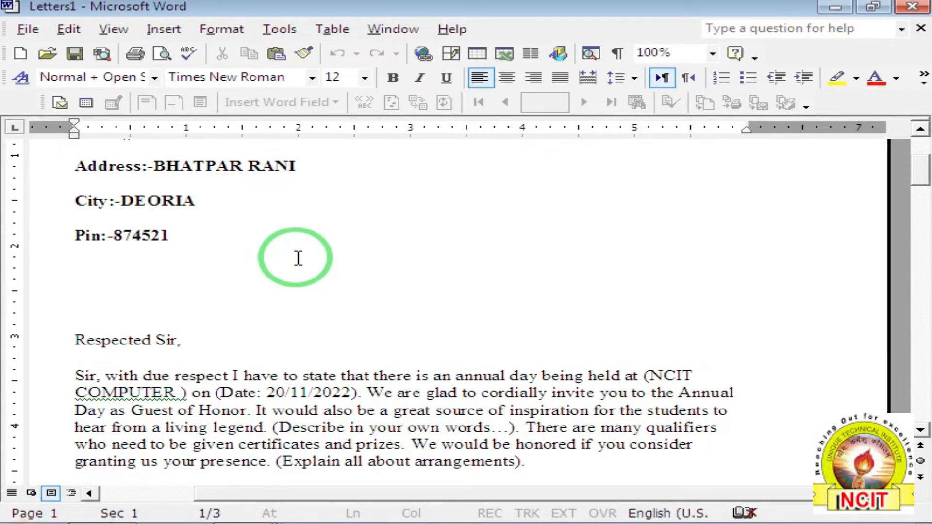
pyautogui.scroll(2, 298, 258)
pyautogui.scroll(-5, 158, 207)
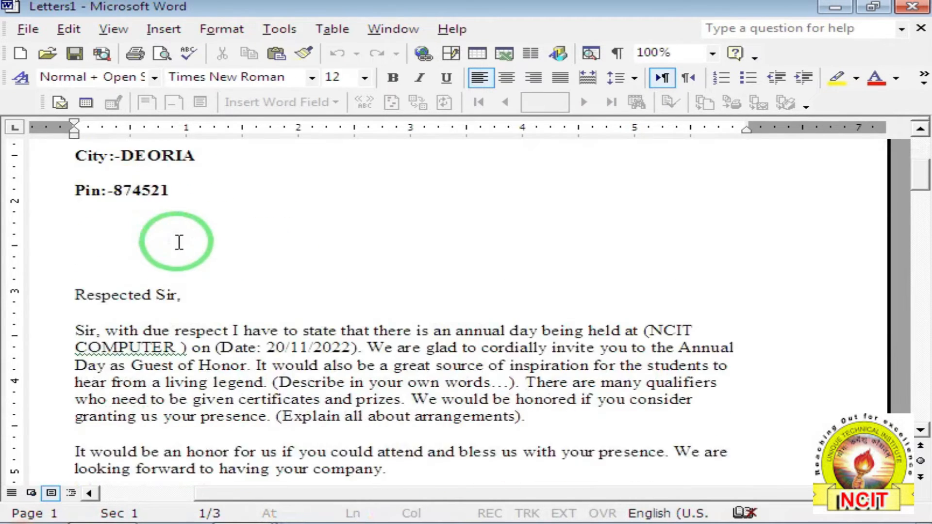
pyautogui.scroll(-11, 91, 204)
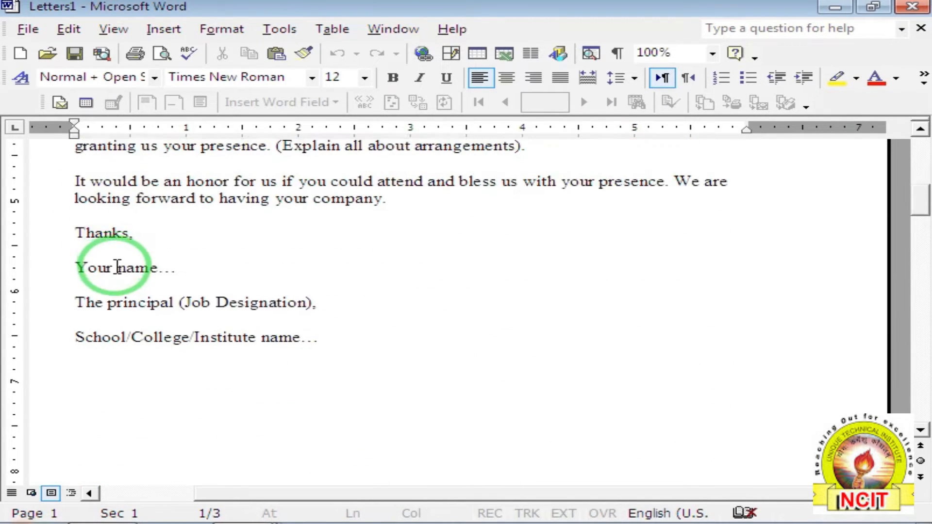
pyautogui.scroll(-7, 124, 276)
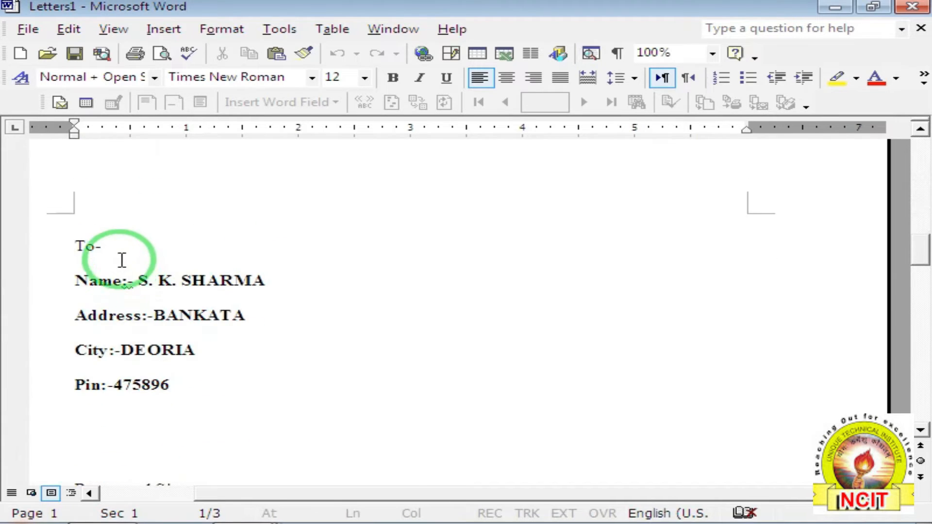
pyautogui.scroll(-13, 132, 215)
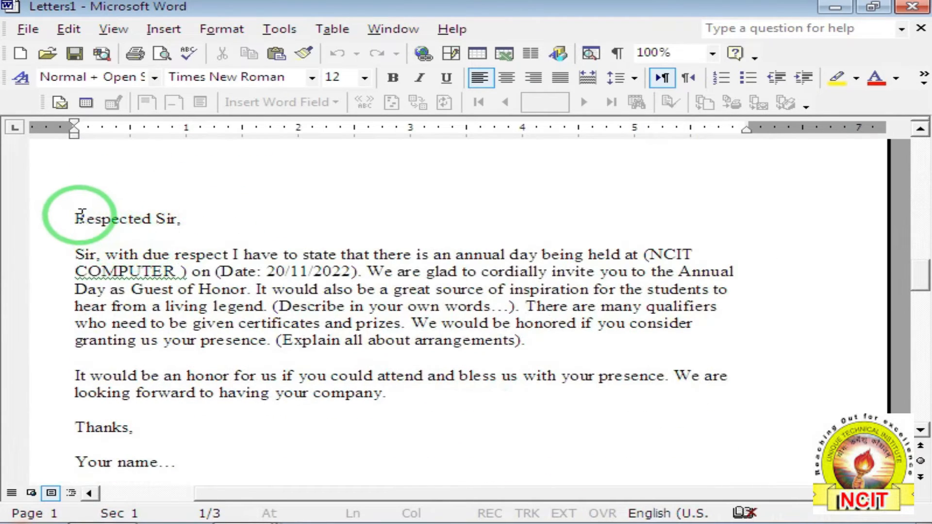
pyautogui.scroll(-10, 136, 273)
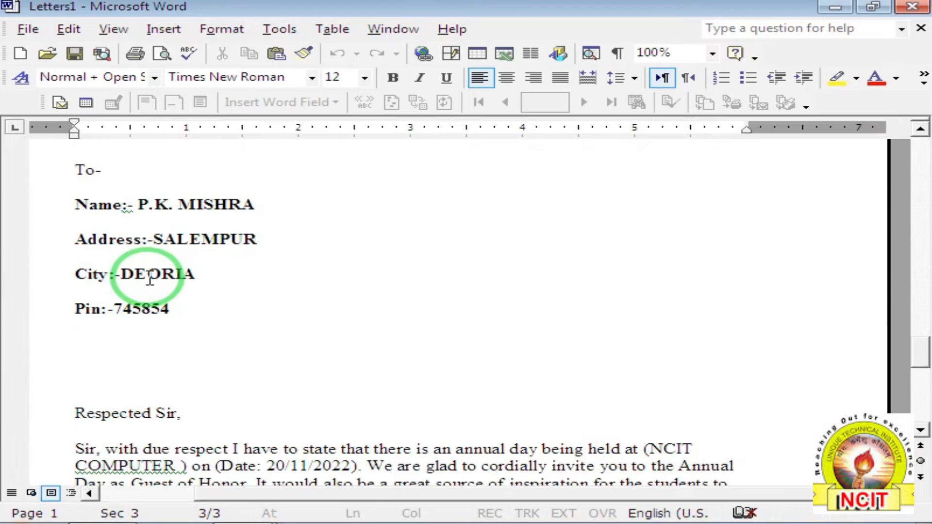
pyautogui.scroll(-1, 118, 207)
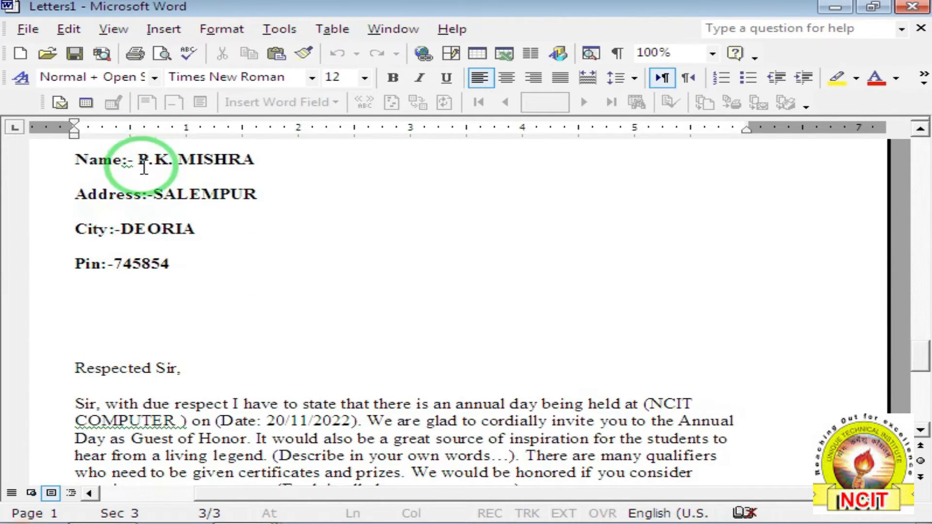
pyautogui.scroll(-4, 155, 253)
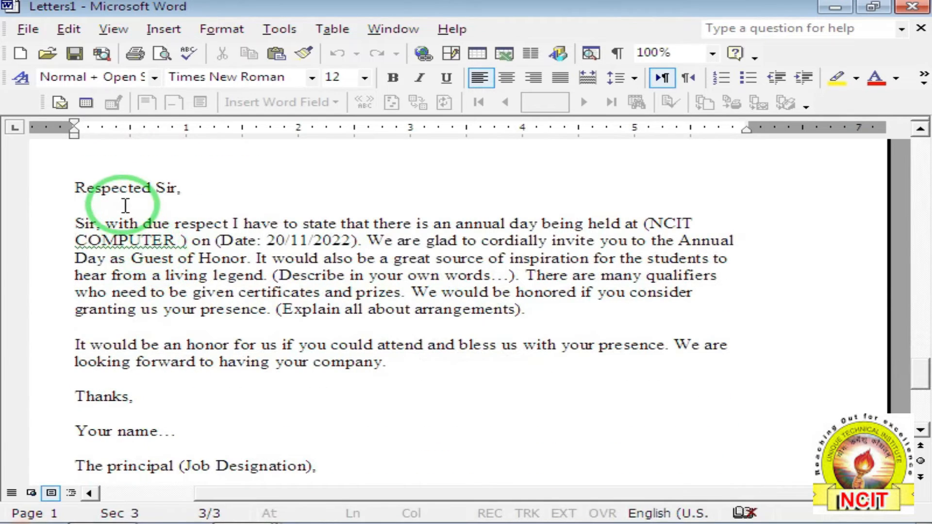
pyautogui.scroll(5, 183, 312)
pyautogui.scroll(6, 179, 306)
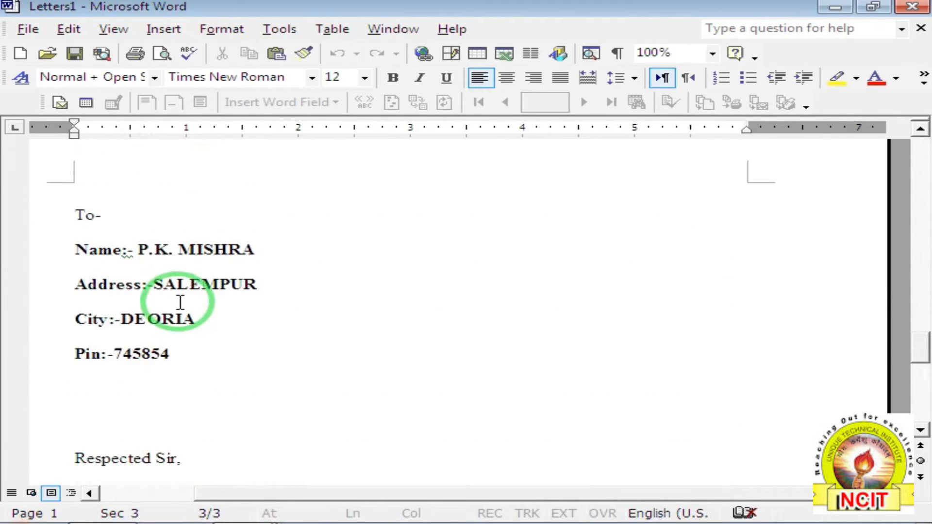
pyautogui.scroll(15, 174, 298)
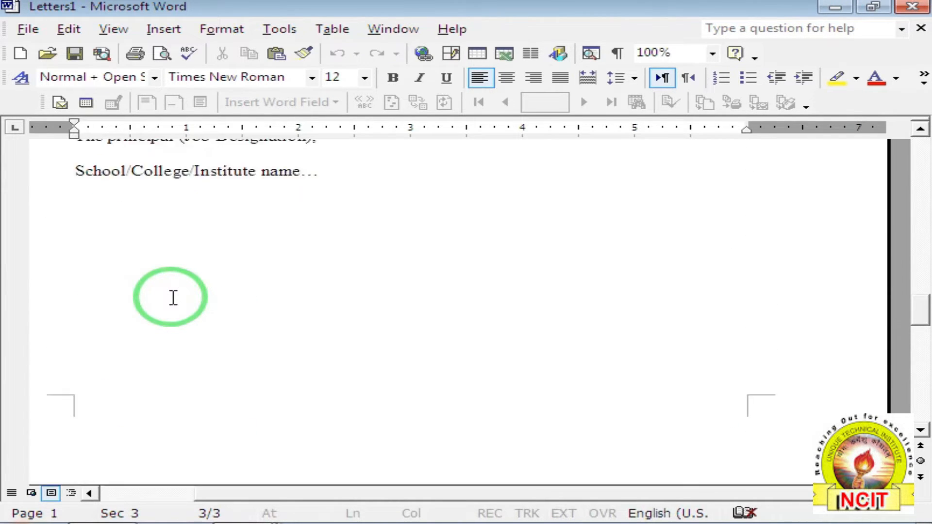
pyautogui.scroll(4, 173, 298)
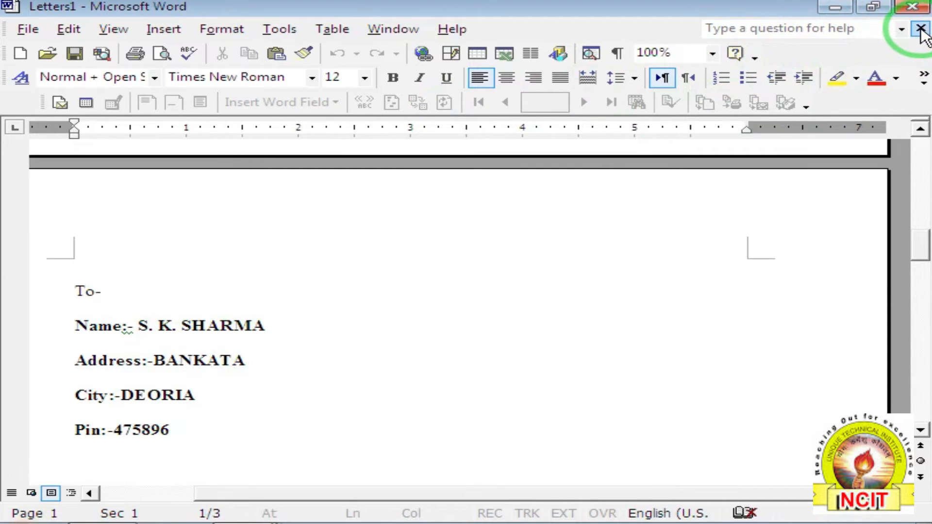
# Close the Letters1 document without saving it.
pyautogui.click(921, 29)
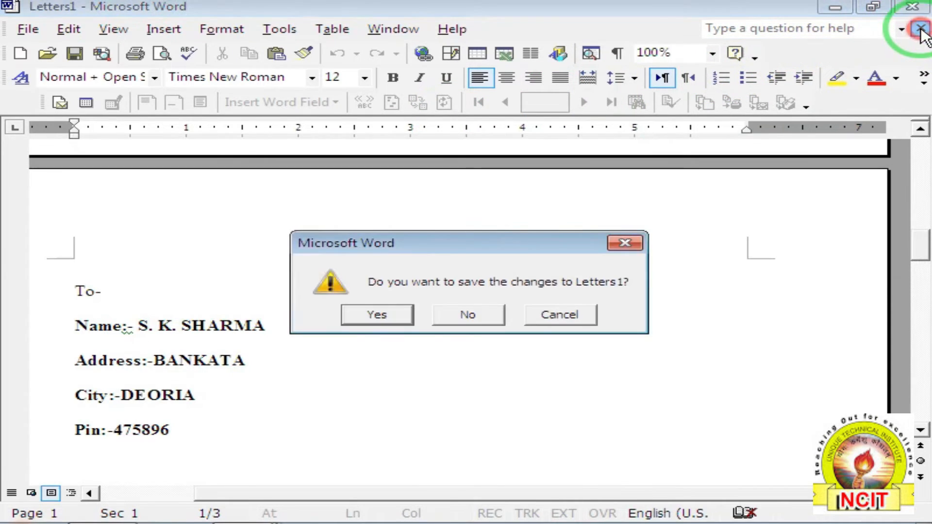
pyautogui.click(464, 314)
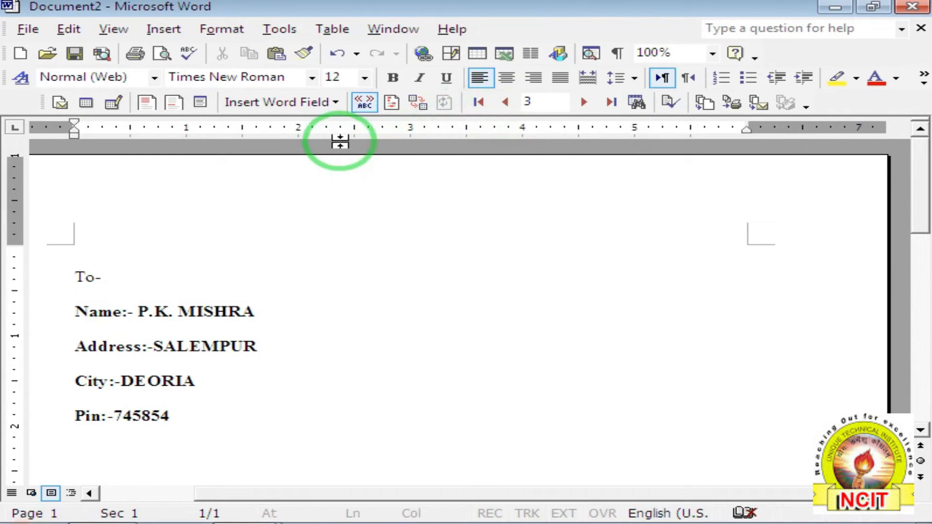
# Review the Match Fields mappings of Last Name, Address 1 and City, then close it.
pyautogui.click(417, 111)
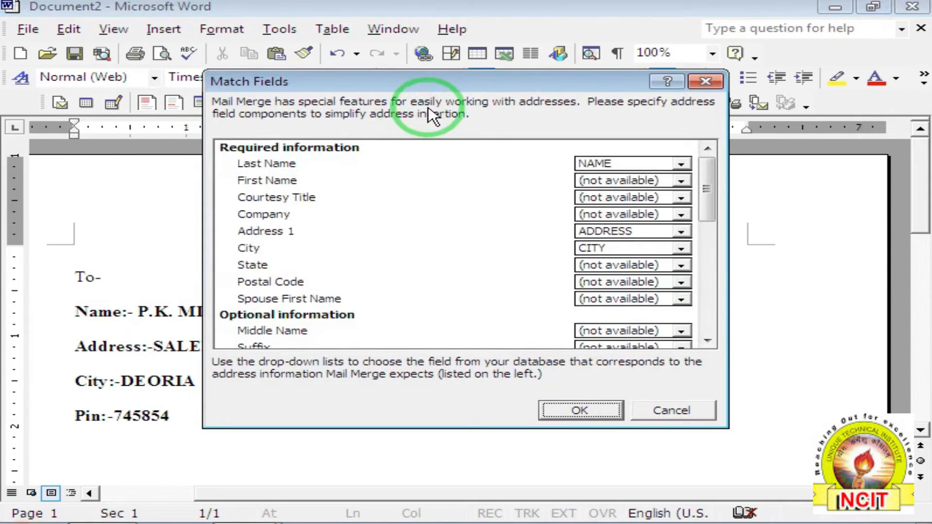
pyautogui.moveTo(386, 79); pyautogui.dragTo(539, 114)
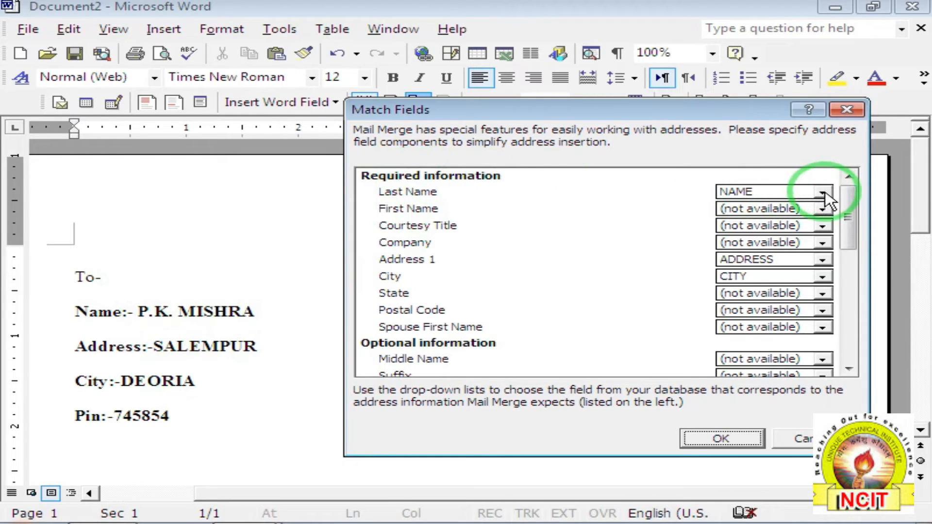
pyautogui.moveTo(732, 107); pyautogui.dragTo(687, 94)
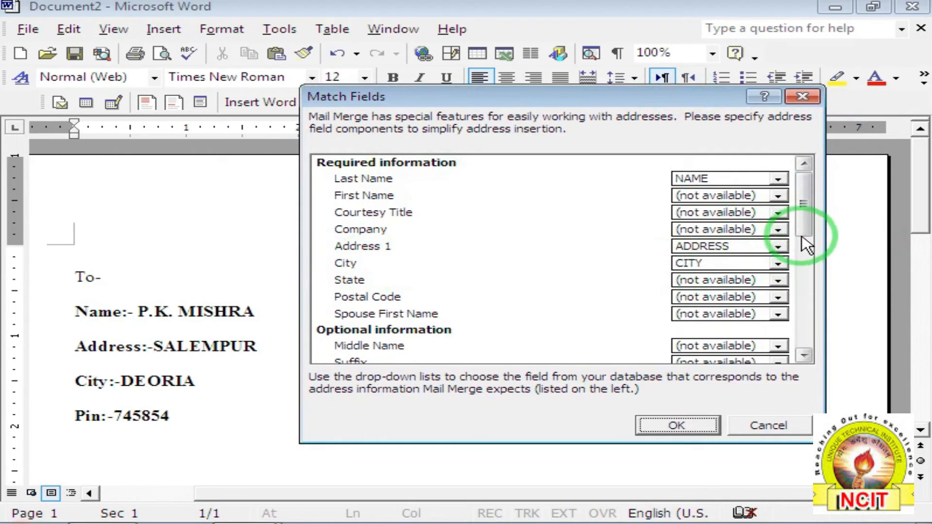
pyautogui.moveTo(802, 237); pyautogui.dragTo(802, 348)
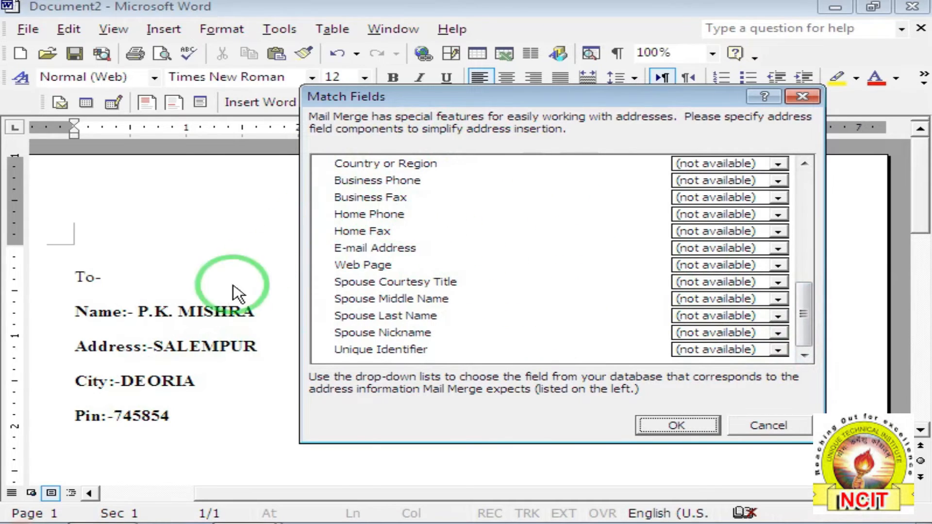
pyautogui.moveTo(804, 304); pyautogui.dragTo(806, 184)
pyautogui.click(803, 97)
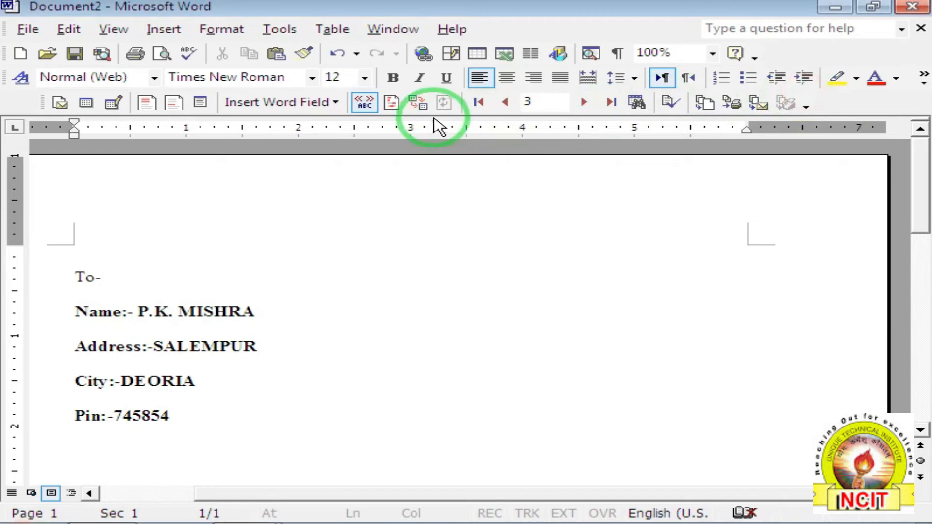
# Turn on Highlight Merge Fields and toggle View Merged Data off and back on.
pyautogui.click(391, 103)
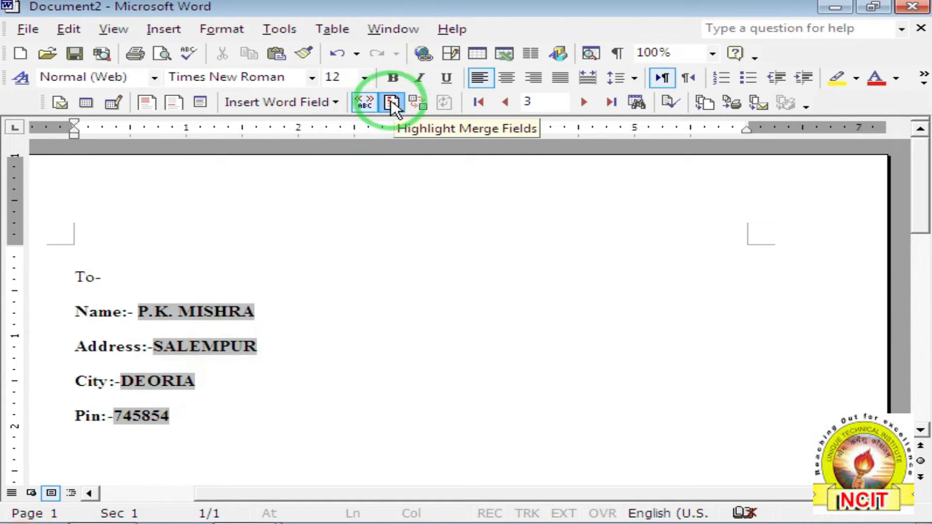
pyautogui.click(366, 103)
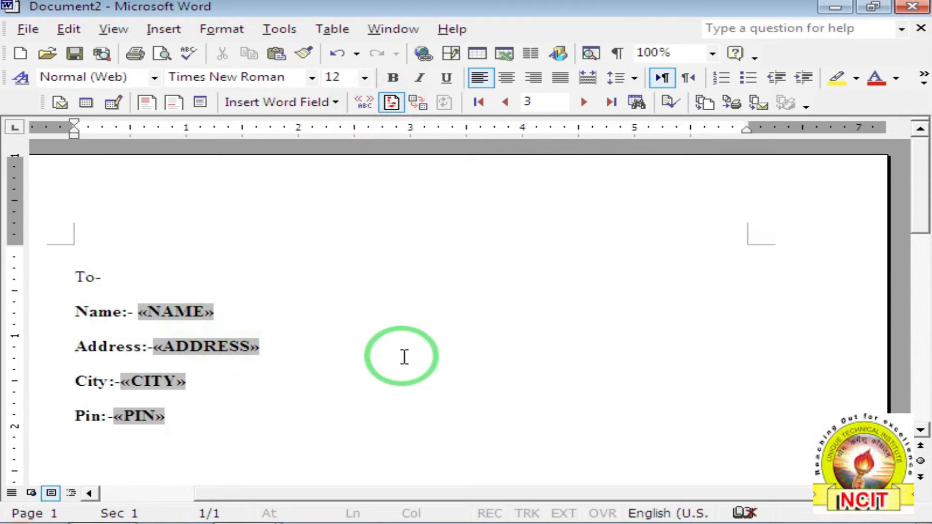
pyautogui.click(366, 103)
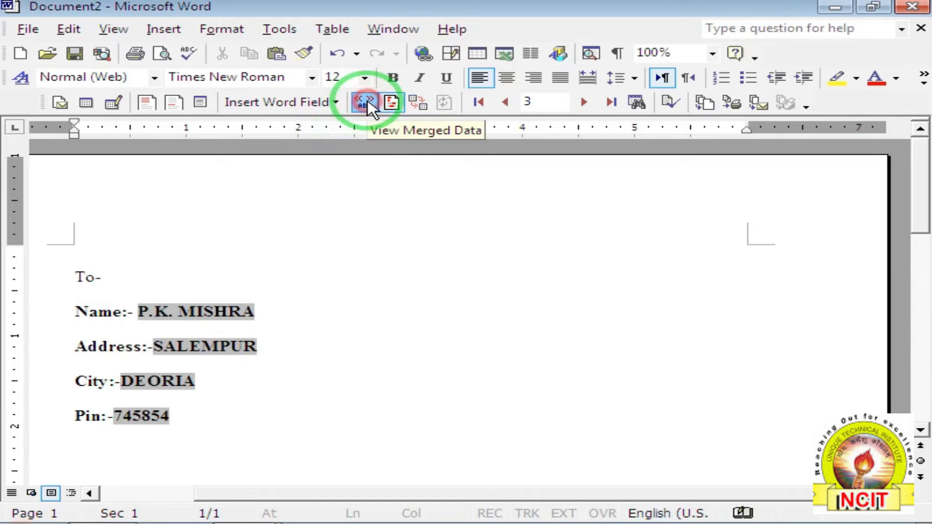
pyautogui.scroll(-3, 189, 294)
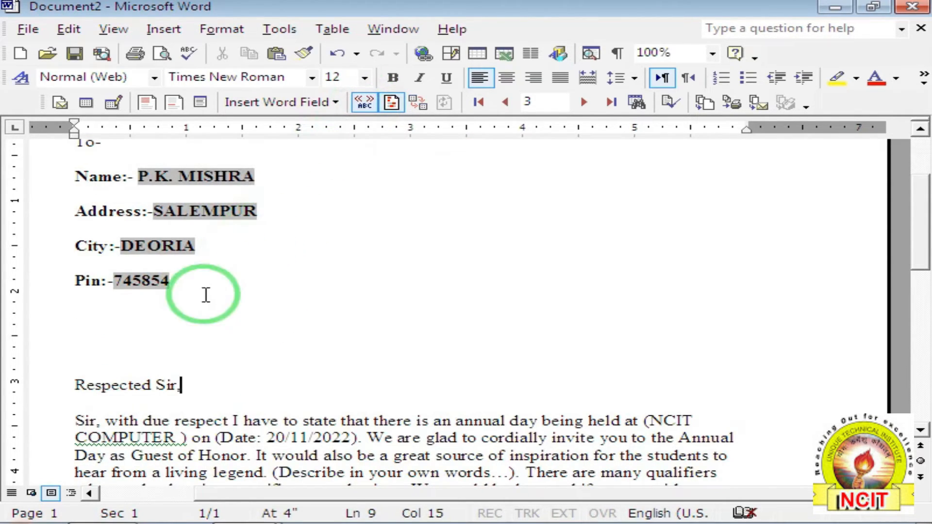
# Open the Insert Word Field list twice, dismissing it each time without inserting anything.
pyautogui.click(335, 103)
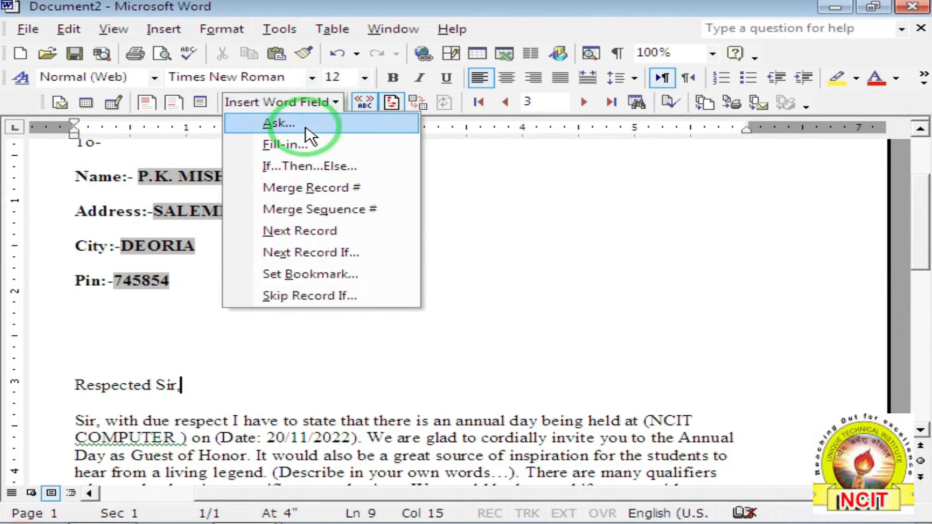
pyautogui.click(310, 232)
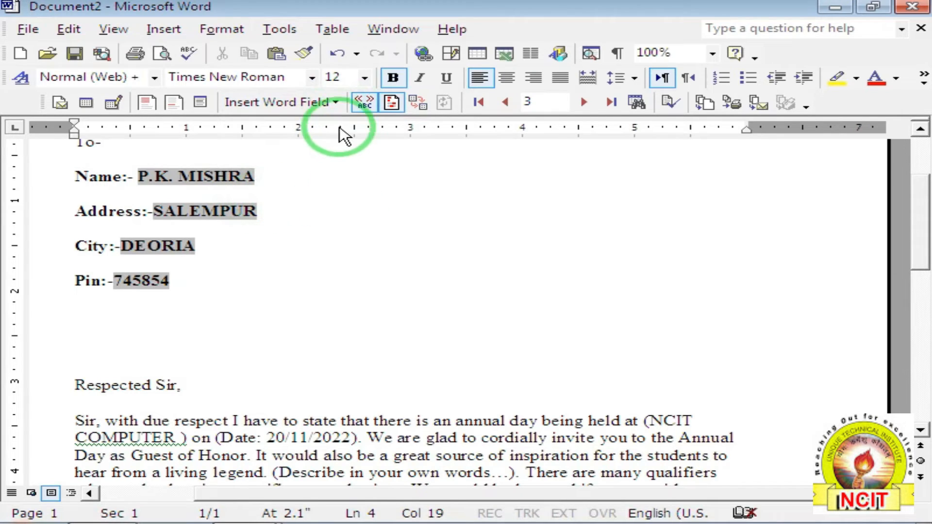
pyautogui.click(336, 103)
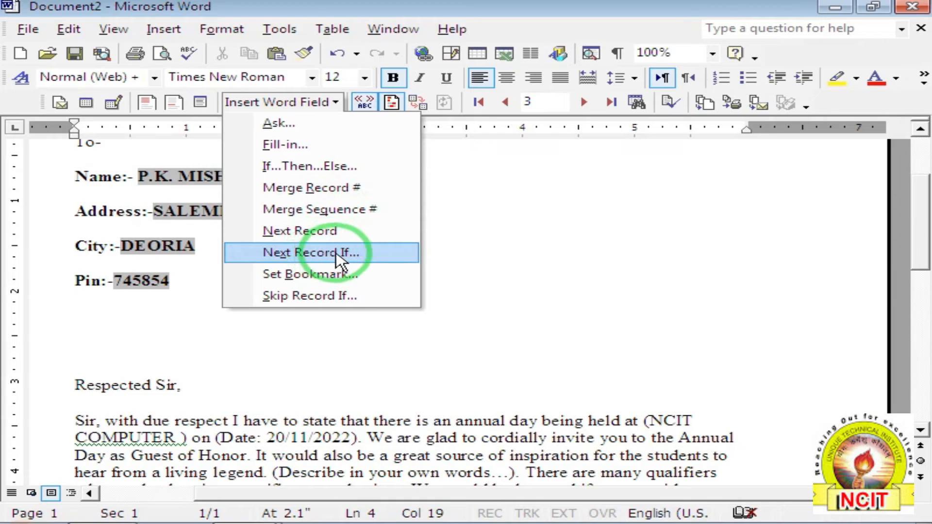
pyautogui.click(545, 281)
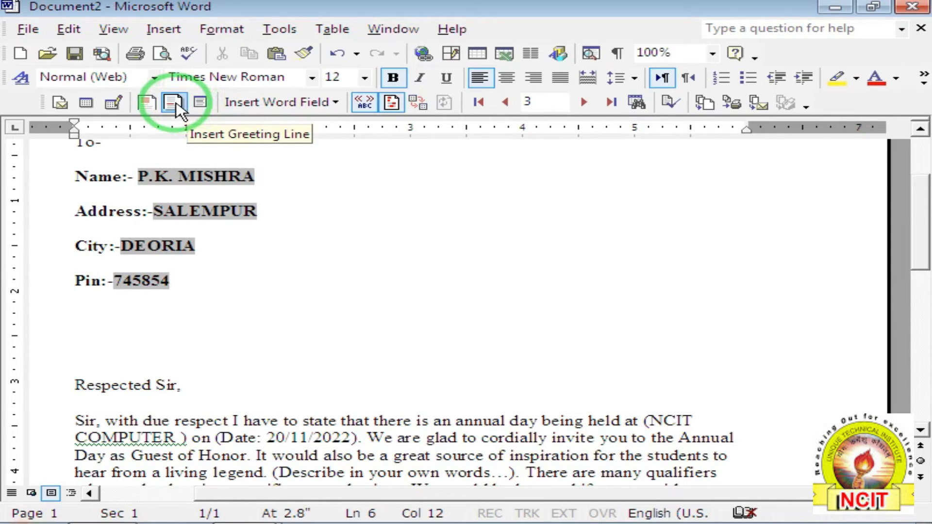
# Insert a greeting line under Pin, using 'Dear Sir or Madam,' for invalid names.
pyautogui.moveTo(135, 352); pyautogui.dragTo(137, 330)
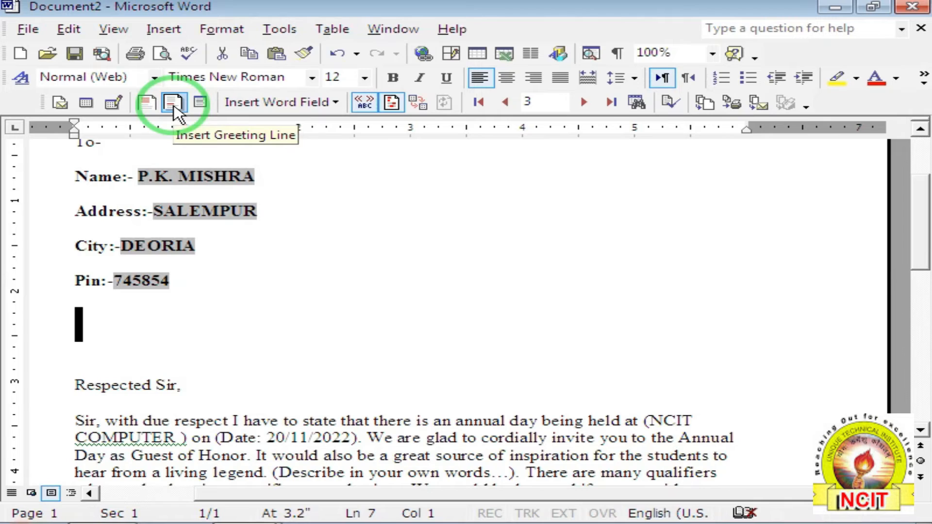
pyautogui.click(173, 103)
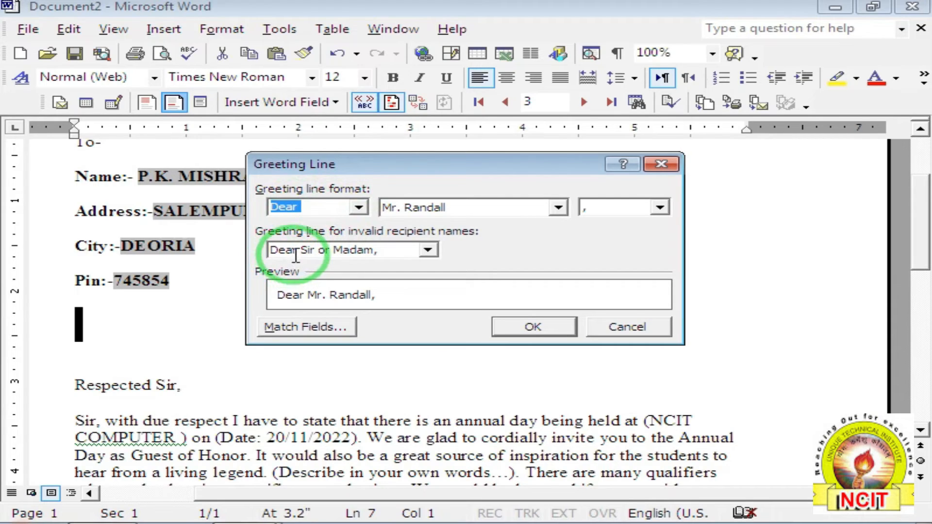
pyautogui.click(430, 252)
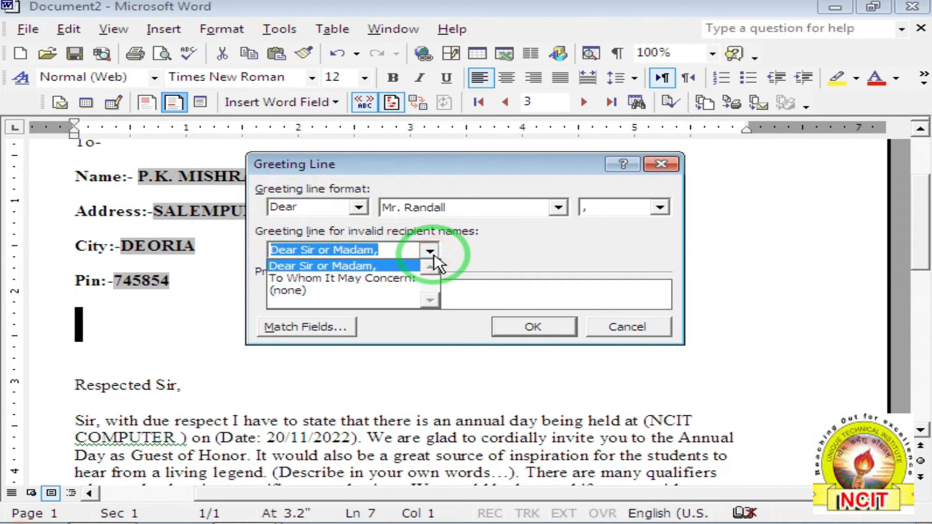
pyautogui.click(433, 256)
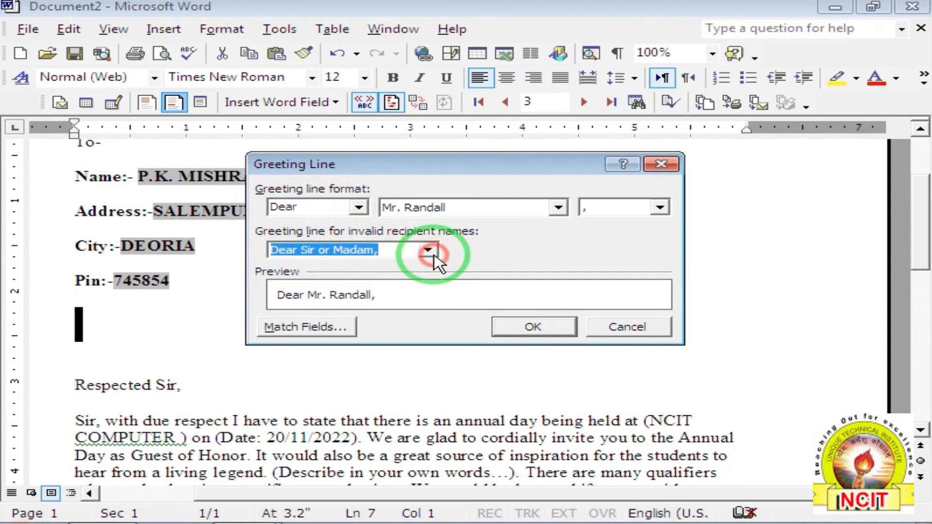
pyautogui.click(533, 328)
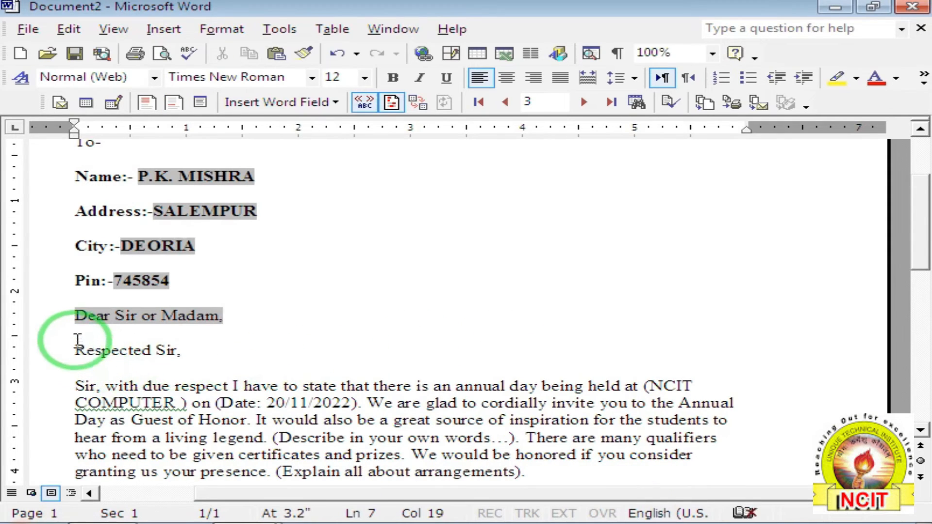
# Check the new greeting against 'Respected Sir,' and put the caret before 'Dear Sir or Madam,'.
pyautogui.moveTo(77, 318); pyautogui.dragTo(224, 316)
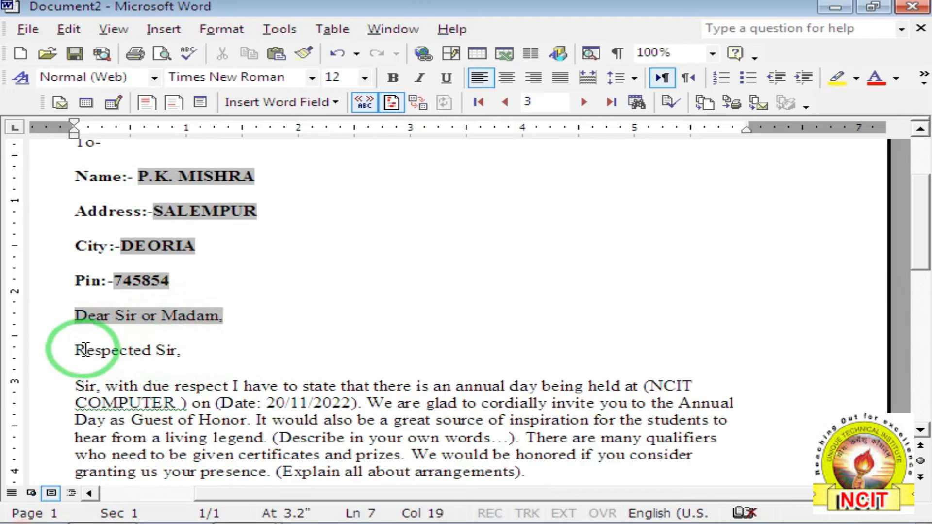
pyautogui.moveTo(77, 349); pyautogui.dragTo(198, 349)
pyautogui.click(227, 353)
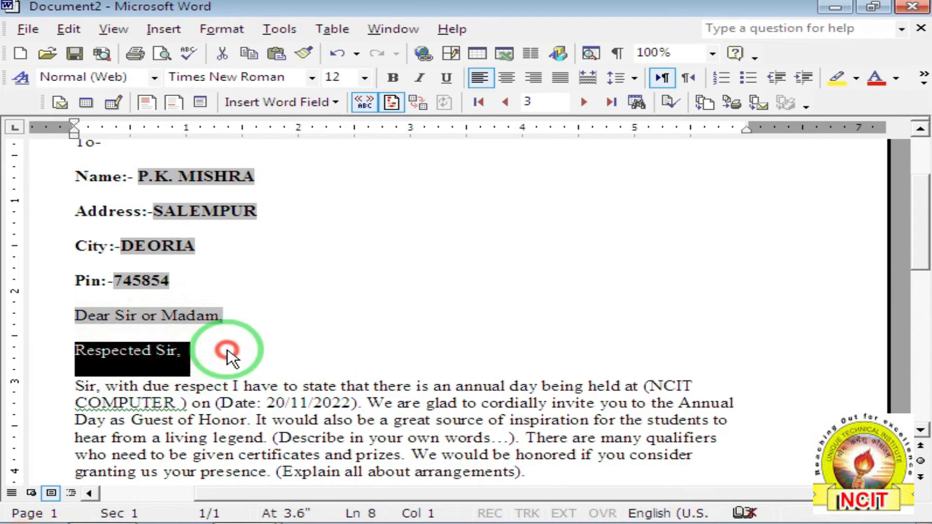
pyautogui.click(77, 349)
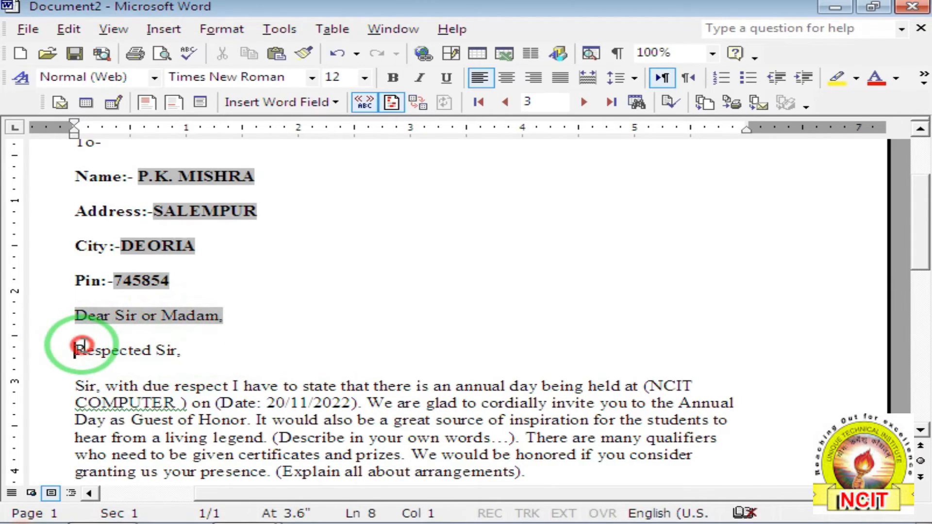
pyautogui.click(73, 315)
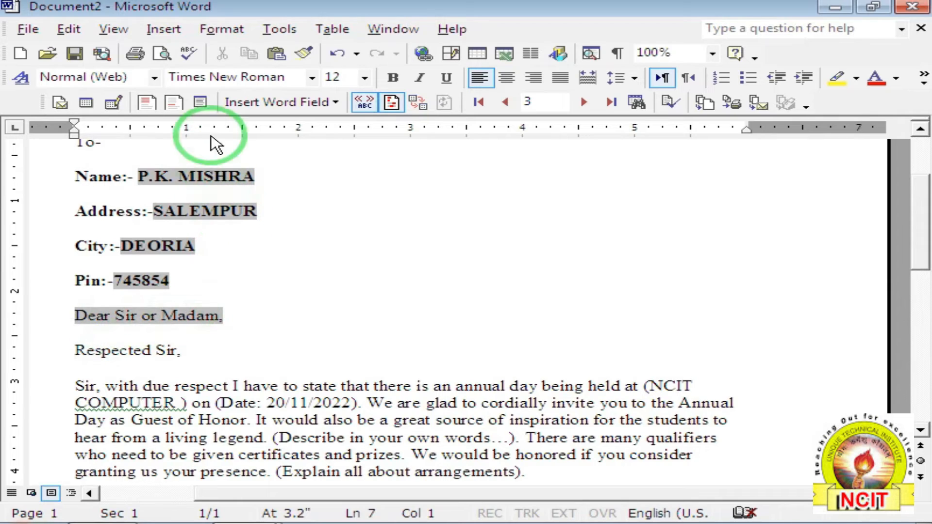
# Delete the Name, Address, City and Pin lines, leaving a blank line under To-.
pyautogui.click(146, 103)
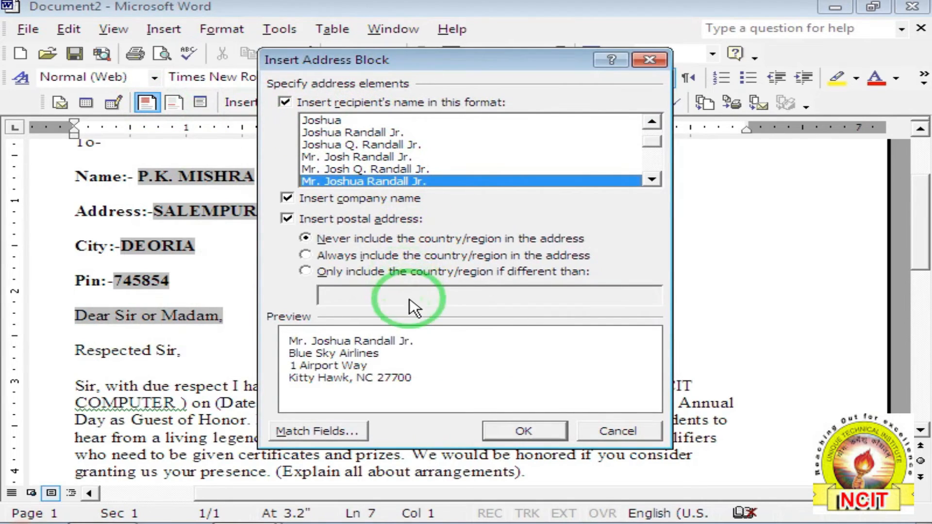
pyautogui.click(616, 431)
pyautogui.moveTo(75, 176); pyautogui.dragTo(267, 277)
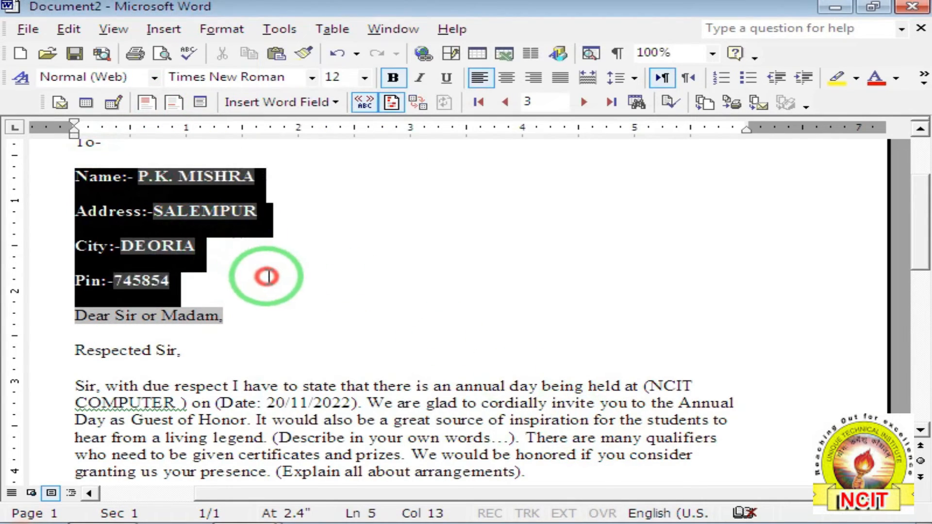
pyautogui.click(266, 276)
pyautogui.moveTo(75, 177); pyautogui.dragTo(267, 278)
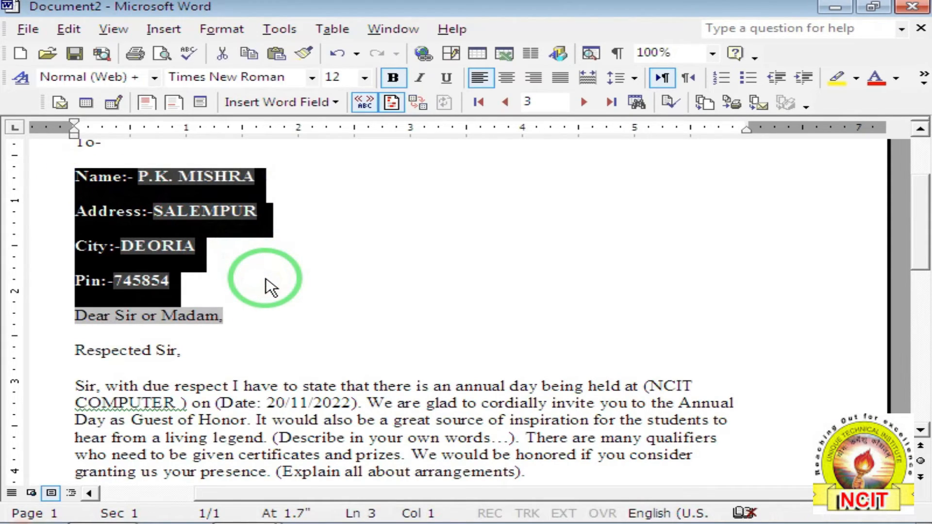
pyautogui.press('Delete')
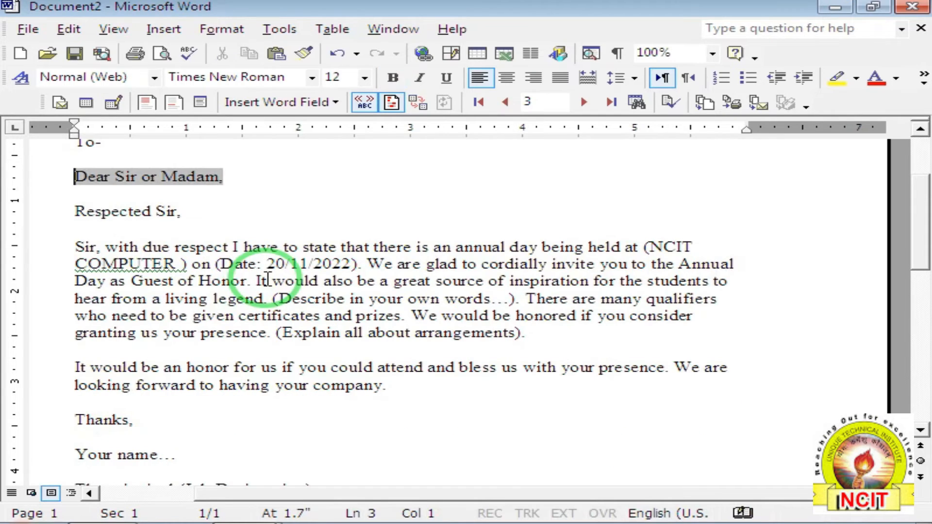
pyautogui.press('Return')
pyautogui.press('Return')
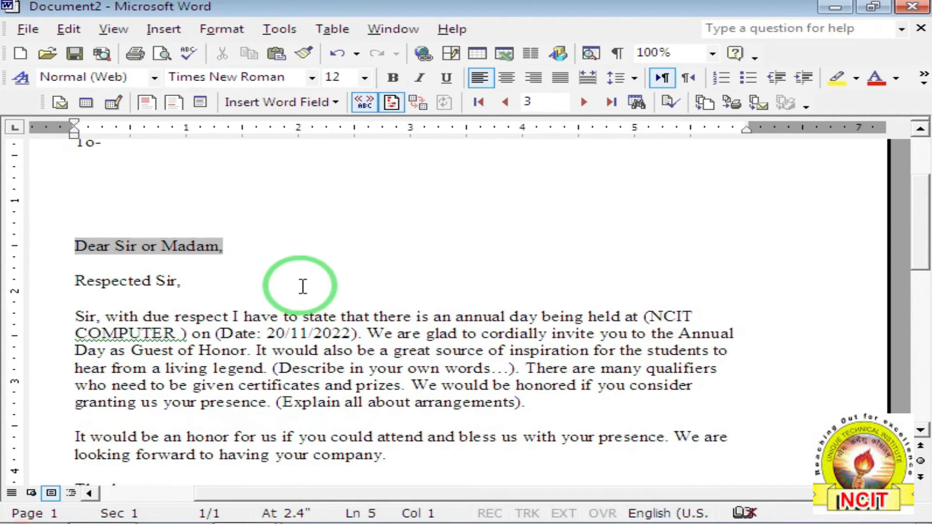
# Insert the recipient's address block on the blank line under To-.
pyautogui.click(87, 175)
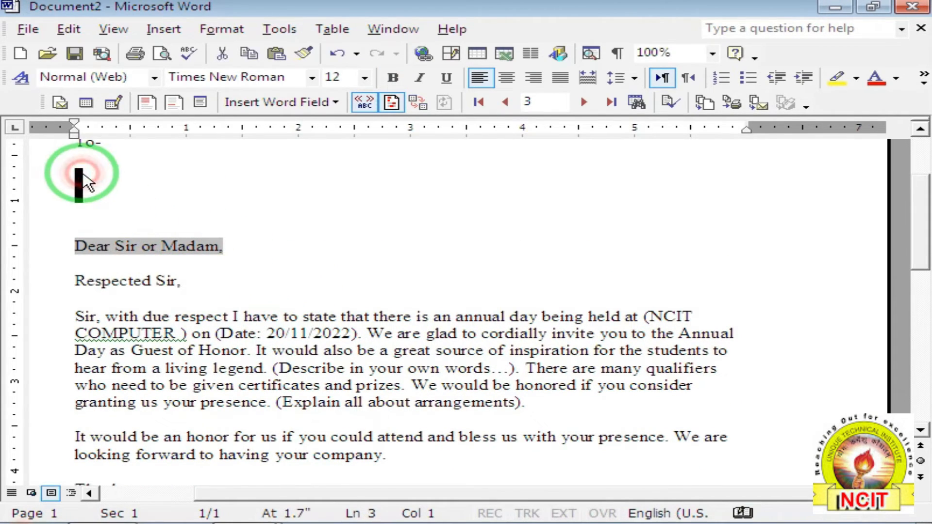
pyautogui.click(154, 104)
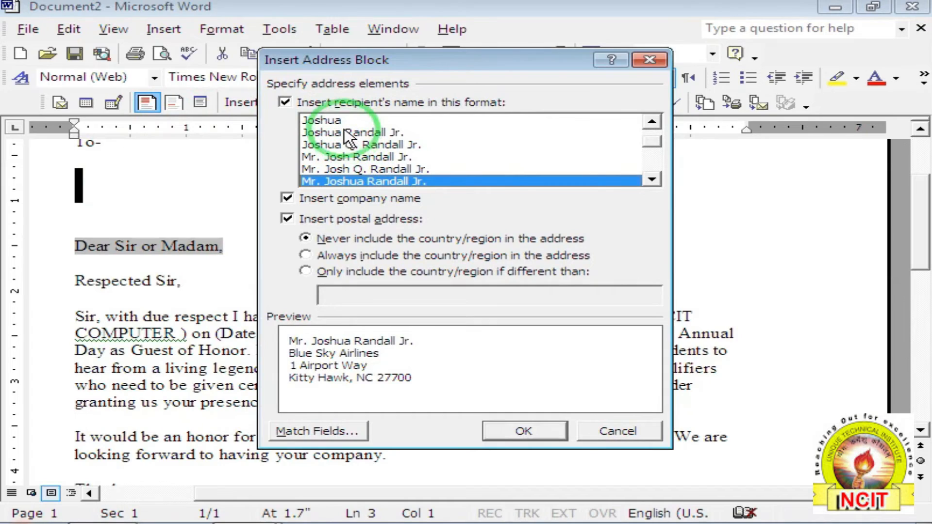
pyautogui.click(503, 432)
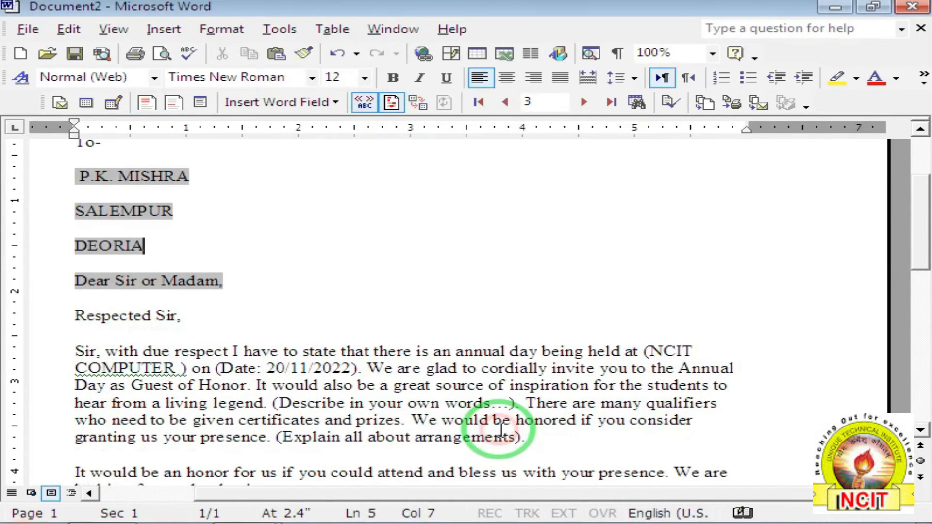
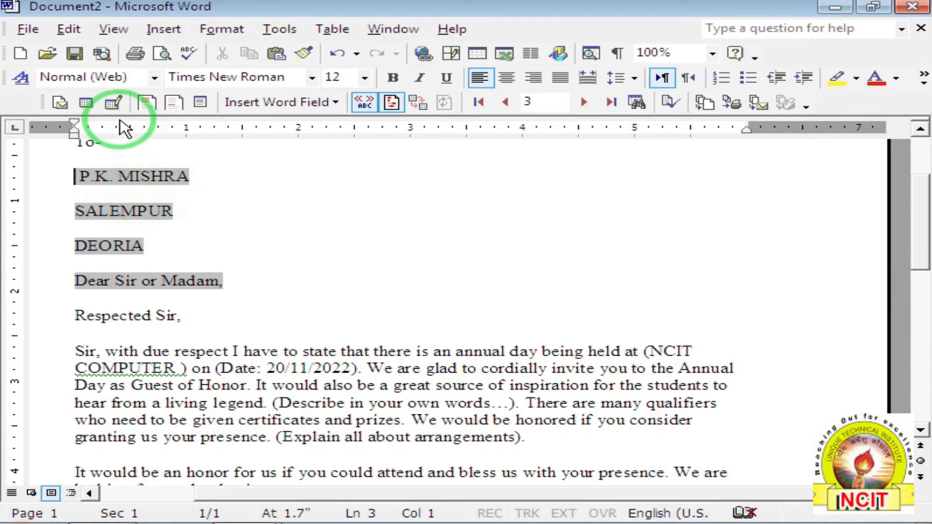
# Add a new fourth entry with name, address, city and PIN to the mail merge recipient list.
pyautogui.click(112, 106)
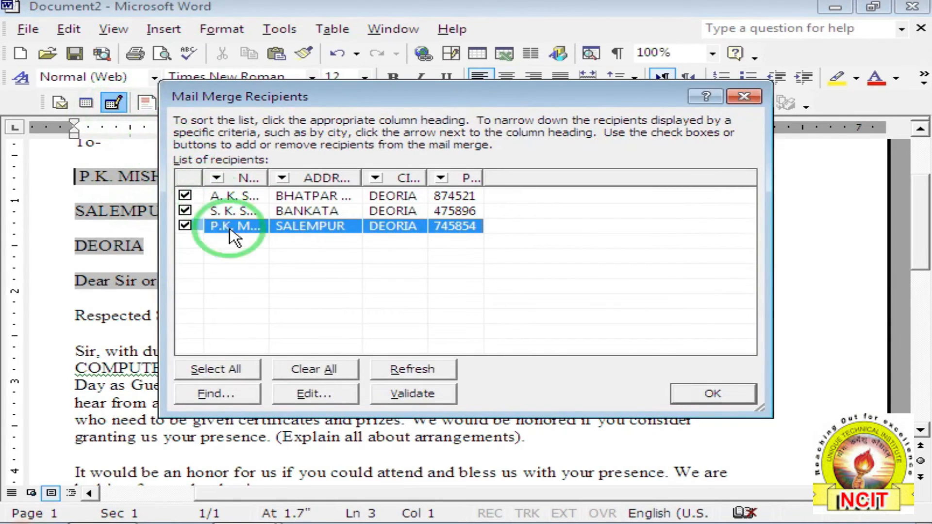
pyautogui.click(313, 394)
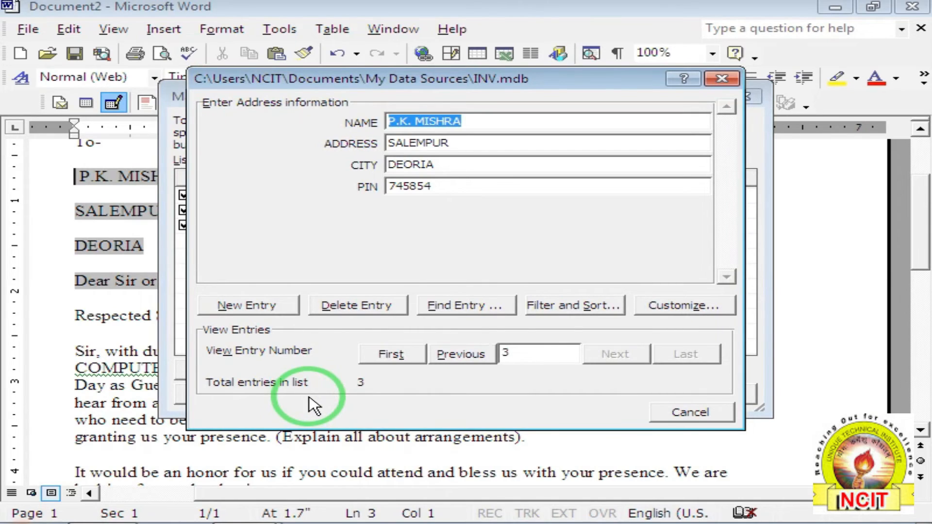
pyautogui.click(234, 306)
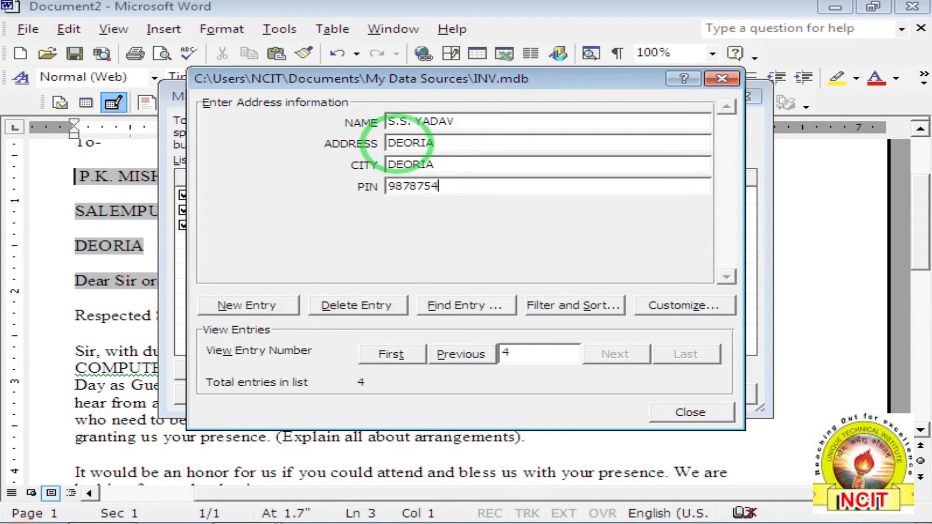
pyautogui.click(700, 413)
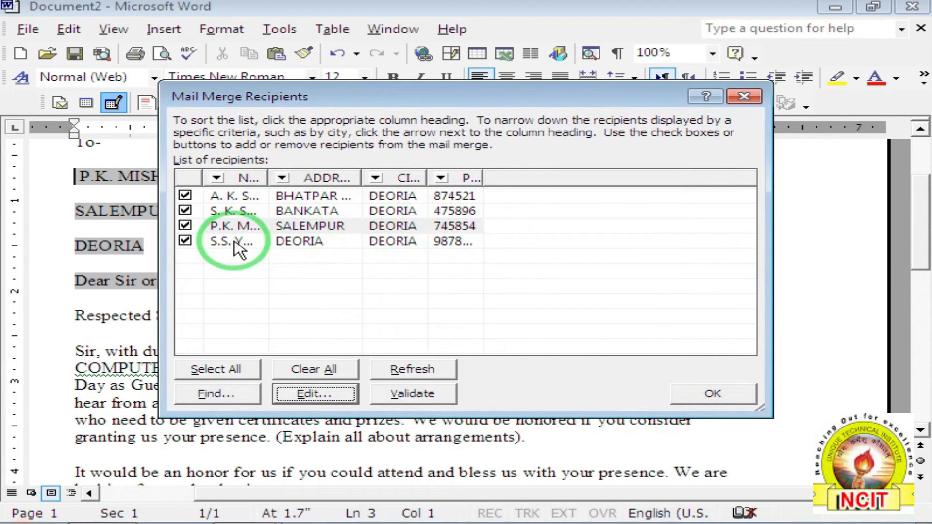
pyautogui.click(736, 392)
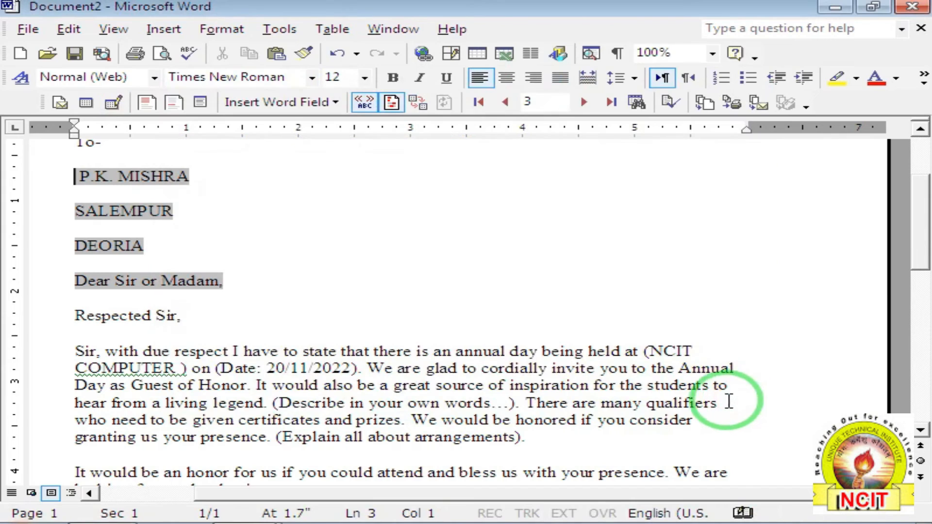
# Browse the merged records, then settle the bold Name:-, Address:-, City:- and Pin:- labels.
pyautogui.click(583, 102)
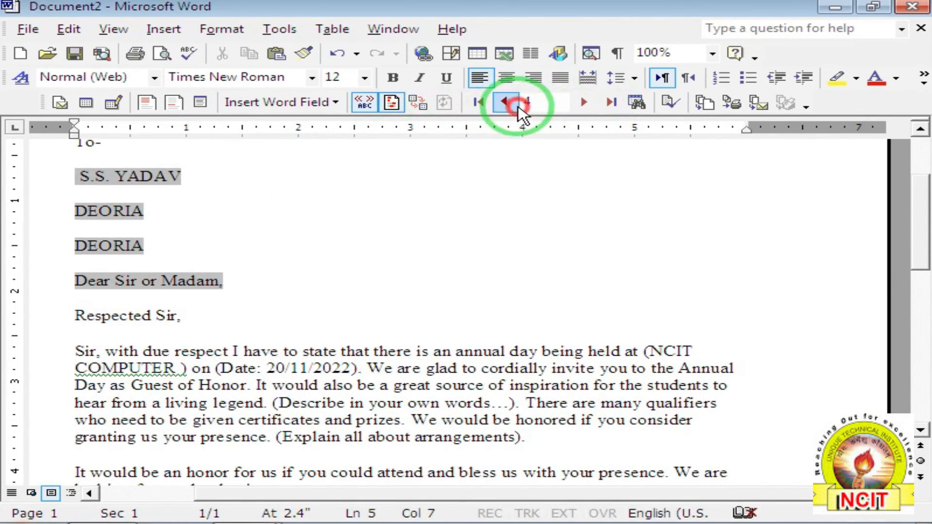
pyautogui.click(505, 102)
pyautogui.click(607, 102)
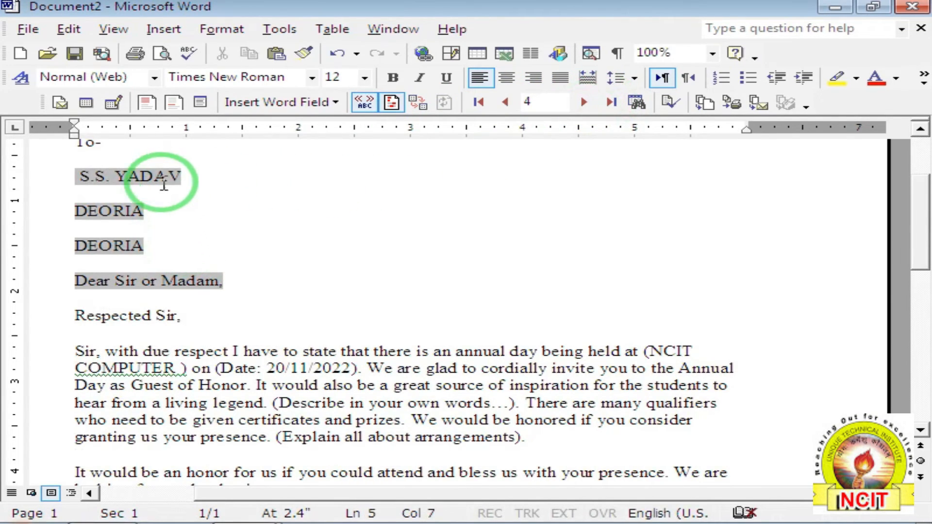
pyautogui.click(73, 174)
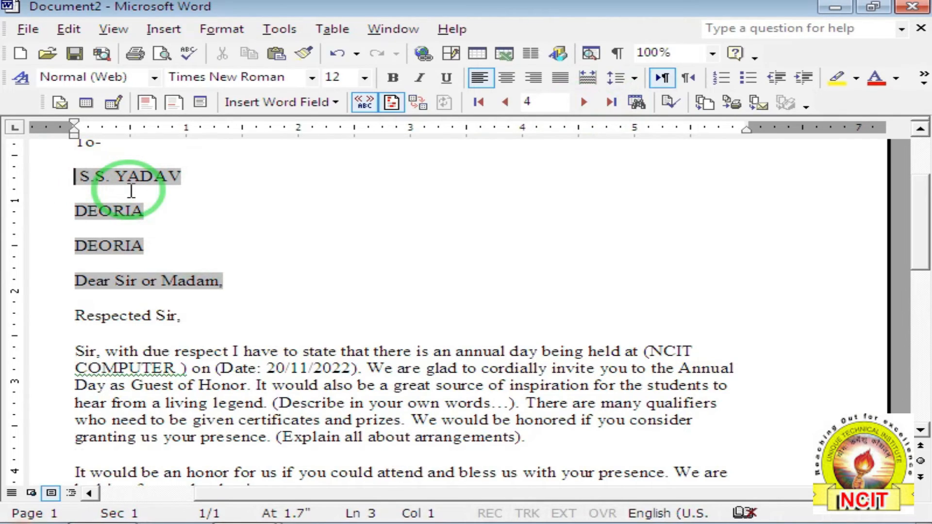
pyautogui.hotkey('ctrl', 'z')
pyautogui.hotkey('ctrl', 'z')
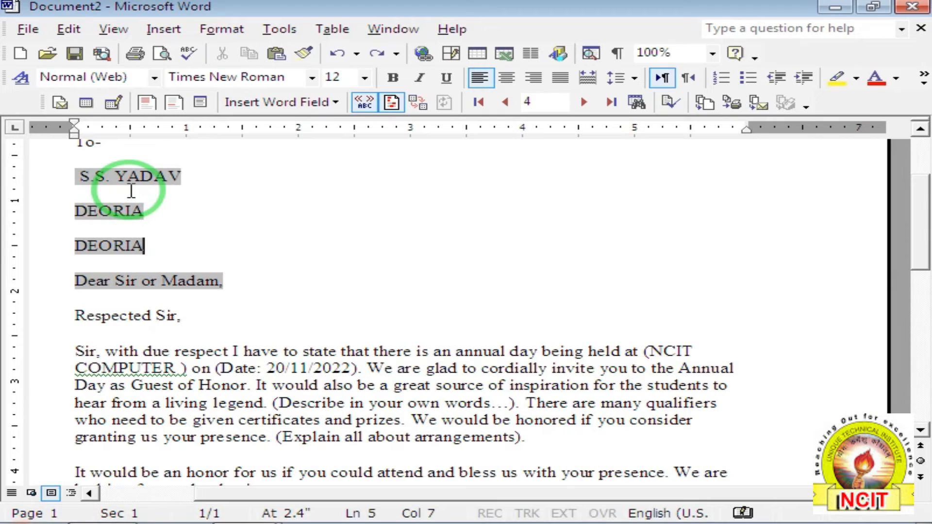
pyautogui.hotkey('ctrl', 'z')
pyautogui.hotkey('ctrl', 'z')
pyautogui.hotkey('ctrl', 'z')
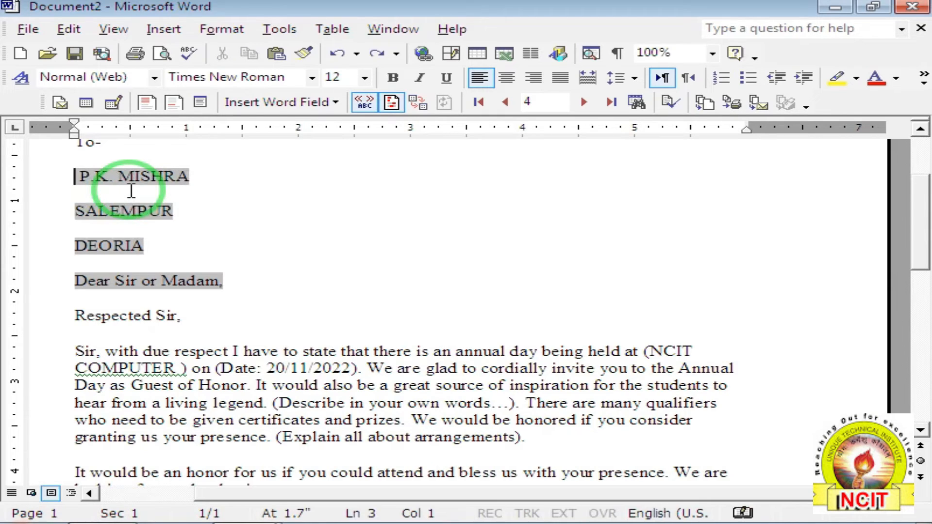
pyautogui.hotkey('ctrl', 'z')
pyautogui.hotkey('ctrl', 'z')
pyautogui.hotkey('ctrl', 'z')
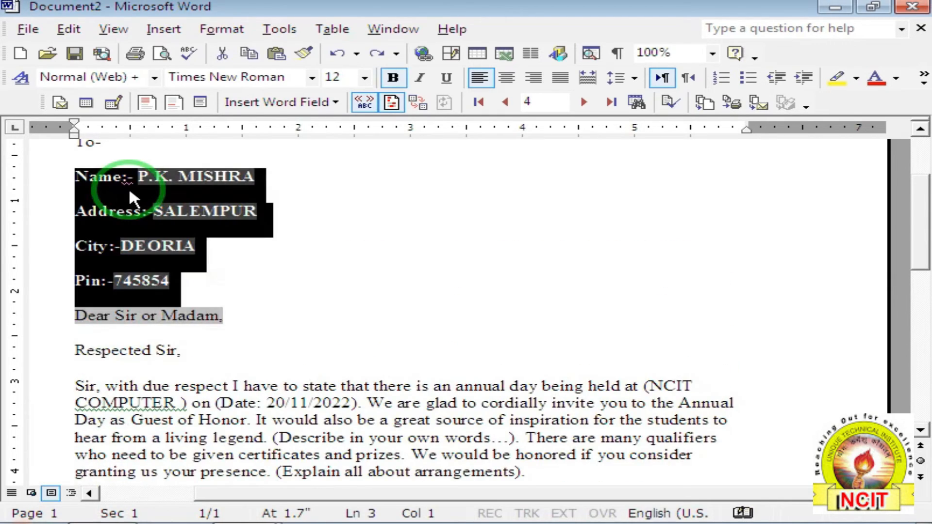
pyautogui.click(210, 245)
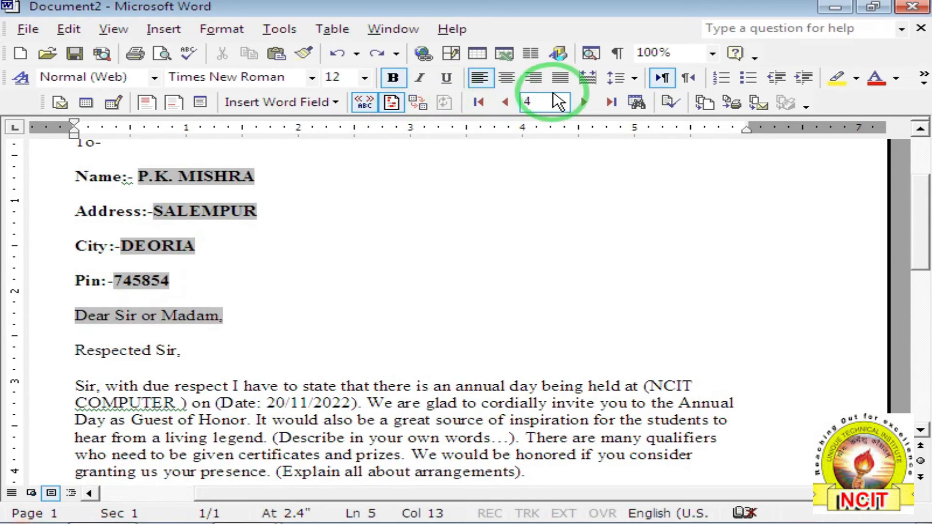
# Preview the next recipient's letter and put the caret after 'Respected Sir'.
pyautogui.click(591, 100)
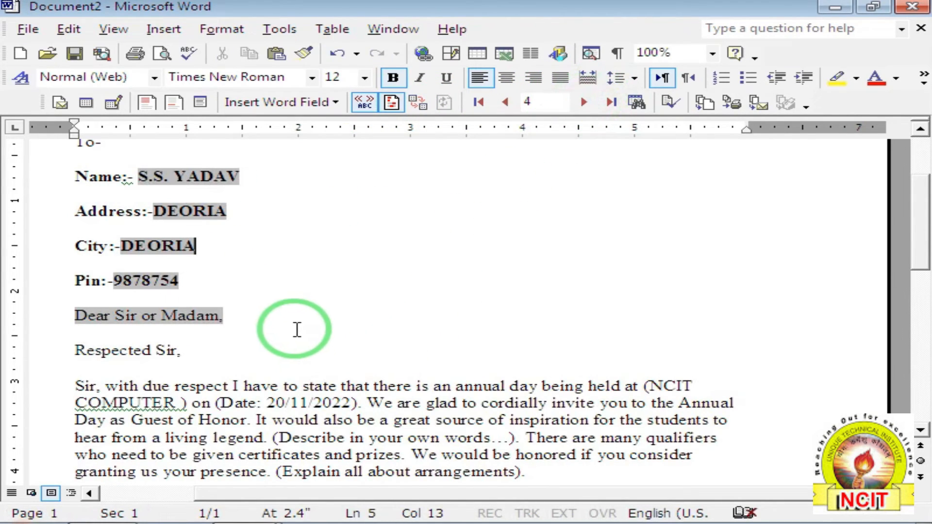
pyautogui.scroll(-3, 290, 325)
pyautogui.scroll(3, 290, 325)
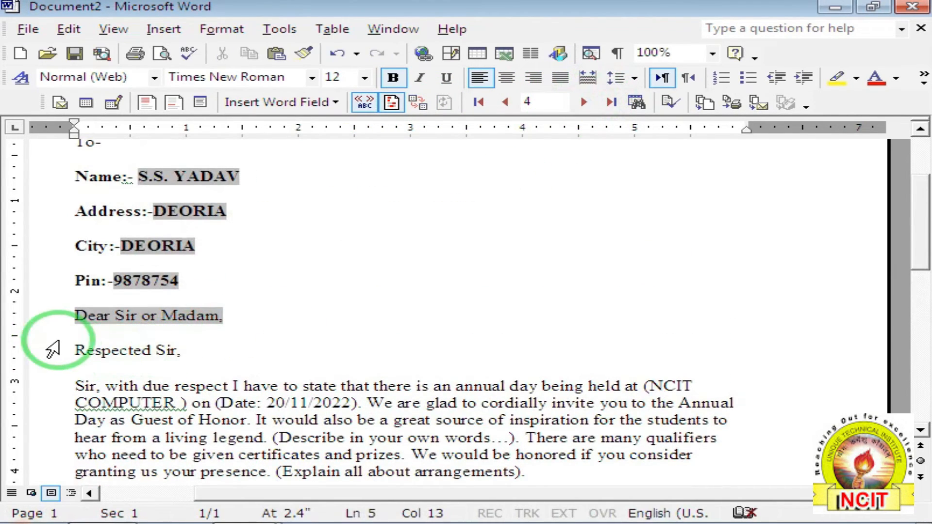
pyautogui.click(73, 342)
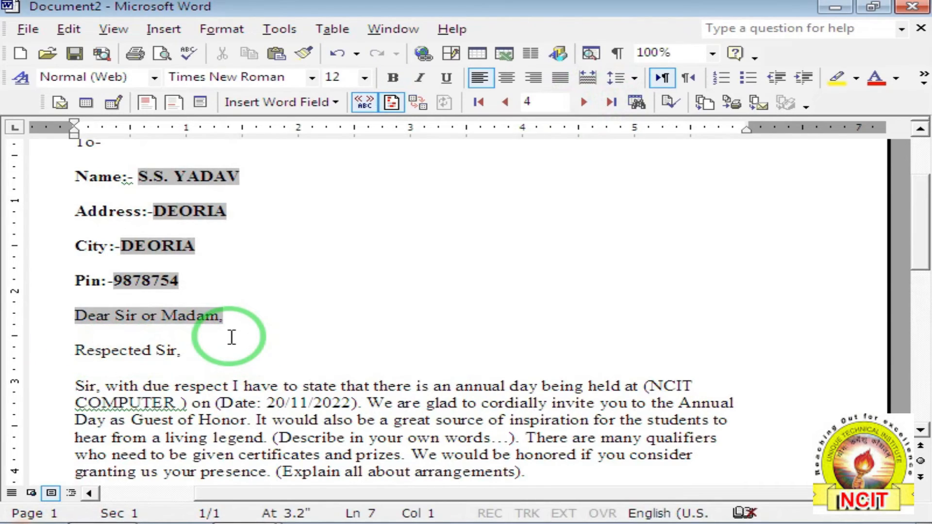
pyautogui.click(232, 345)
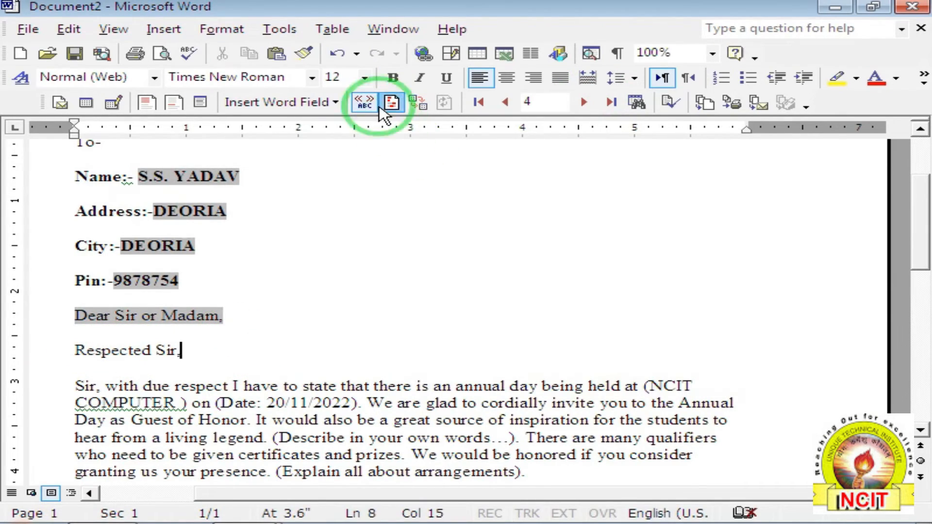
pyautogui.click(280, 29)
pyautogui.moveTo(333, 268)
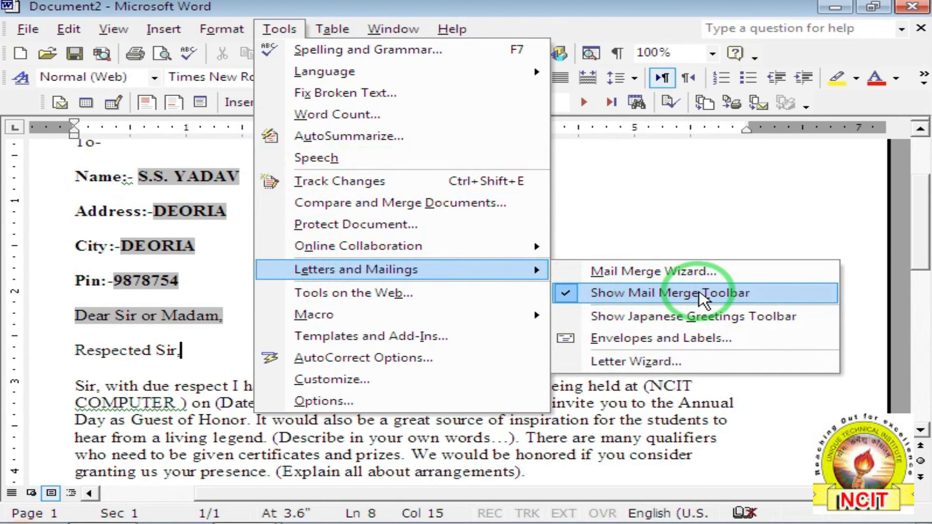
pyautogui.click(642, 212)
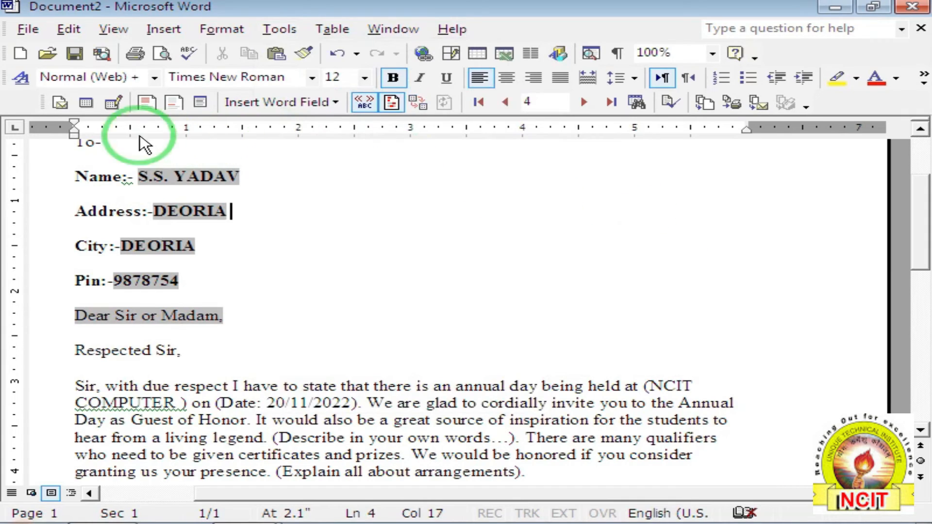
pyautogui.moveTo(38, 101); pyautogui.dragTo(58, 318)
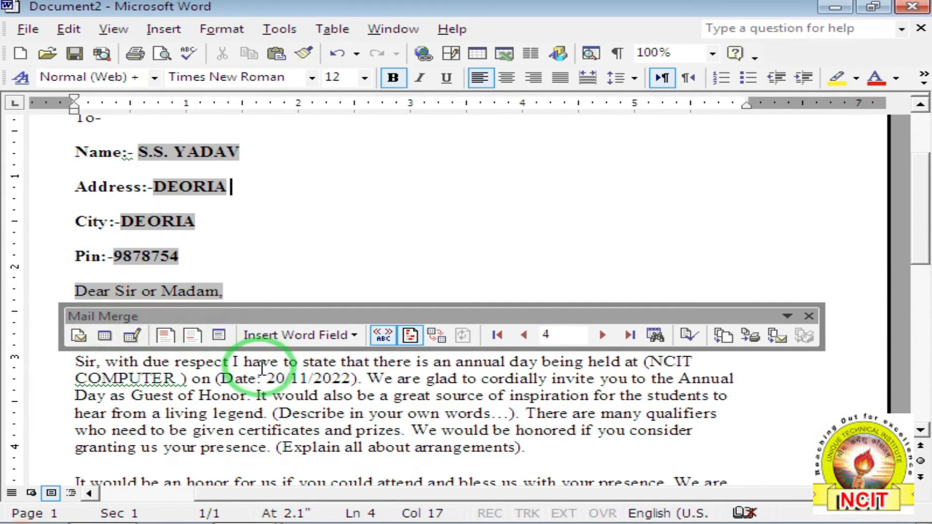
pyautogui.click(276, 321)
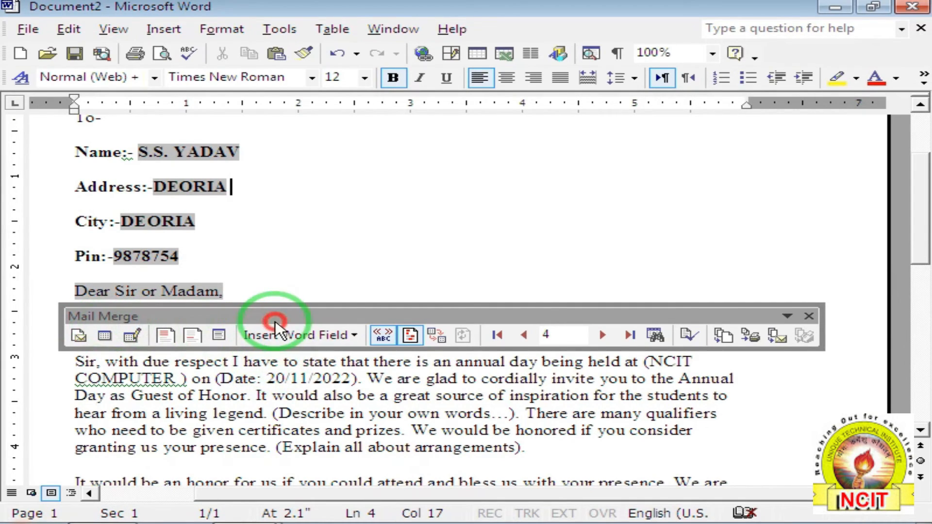
pyautogui.click(809, 316)
pyautogui.click(279, 30)
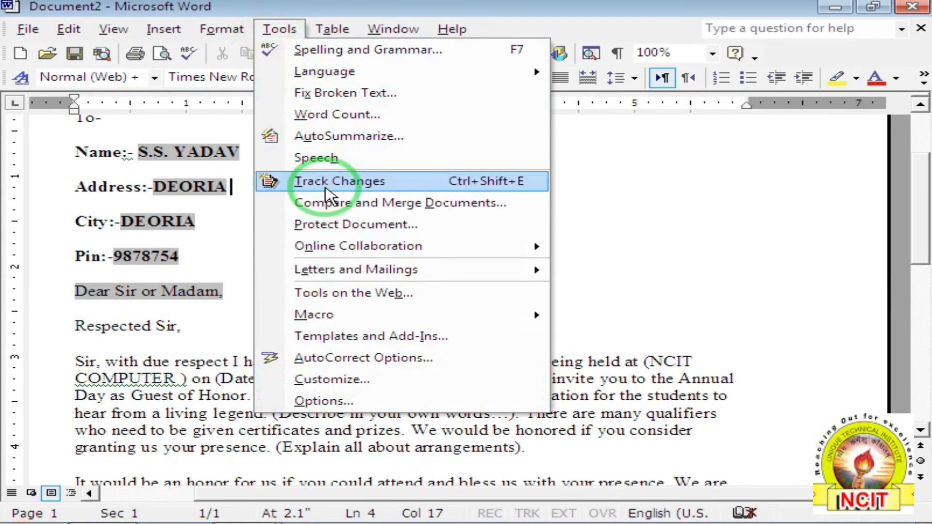
pyautogui.click(364, 272)
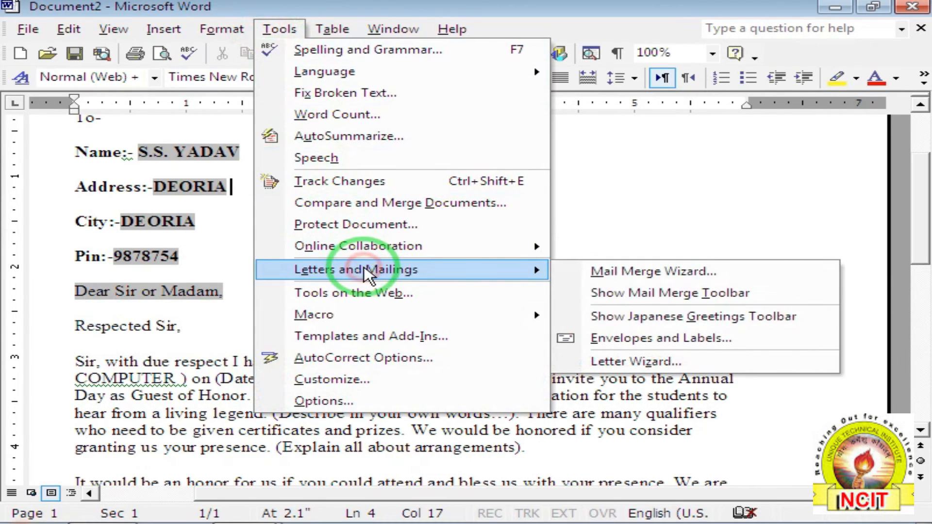
pyautogui.click(651, 294)
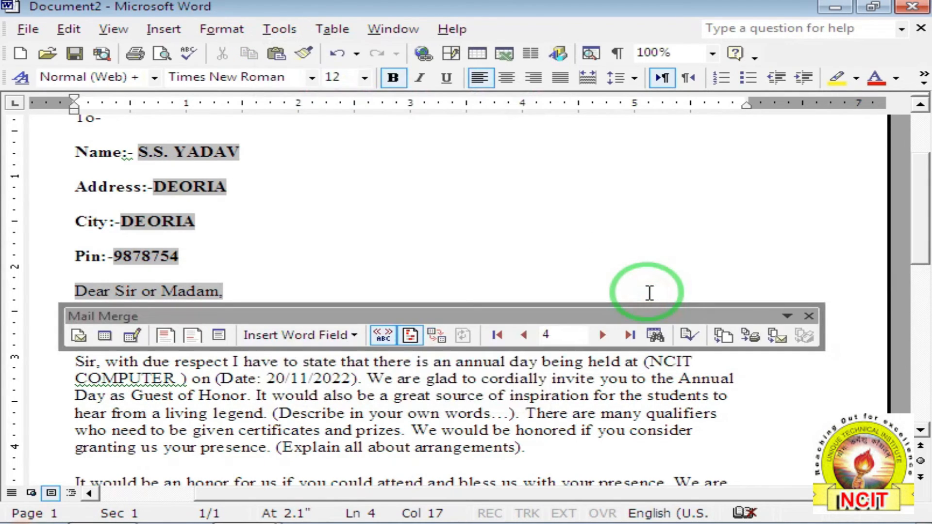
pyautogui.moveTo(496, 316); pyautogui.dragTo(450, 101)
pyautogui.click(278, 27)
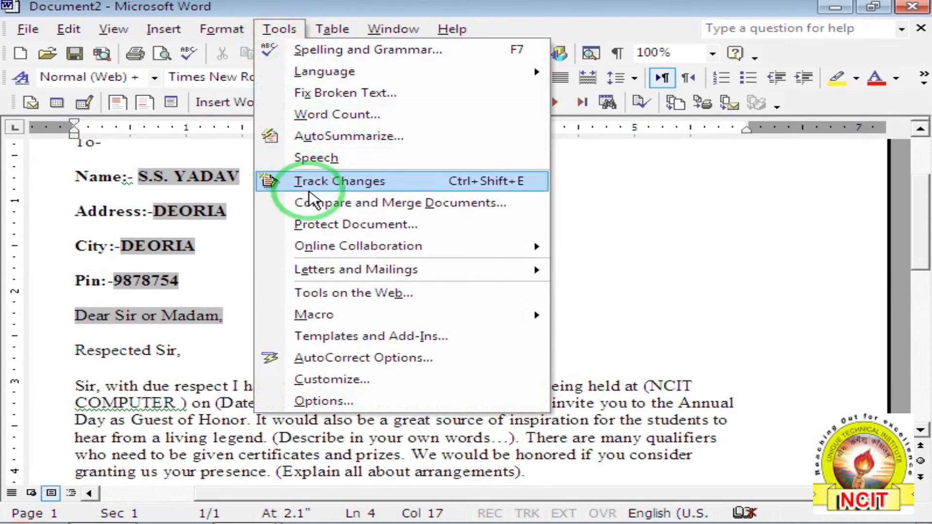
pyautogui.moveTo(308, 268)
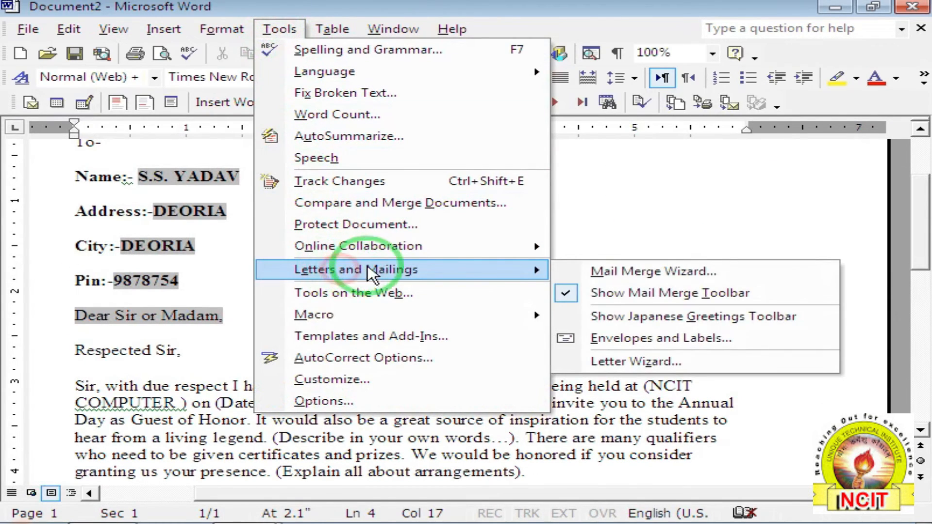
# Dock the Japanese Greetings toolbar above the page and browse its opening and greeting phrases.
pyautogui.click(665, 318)
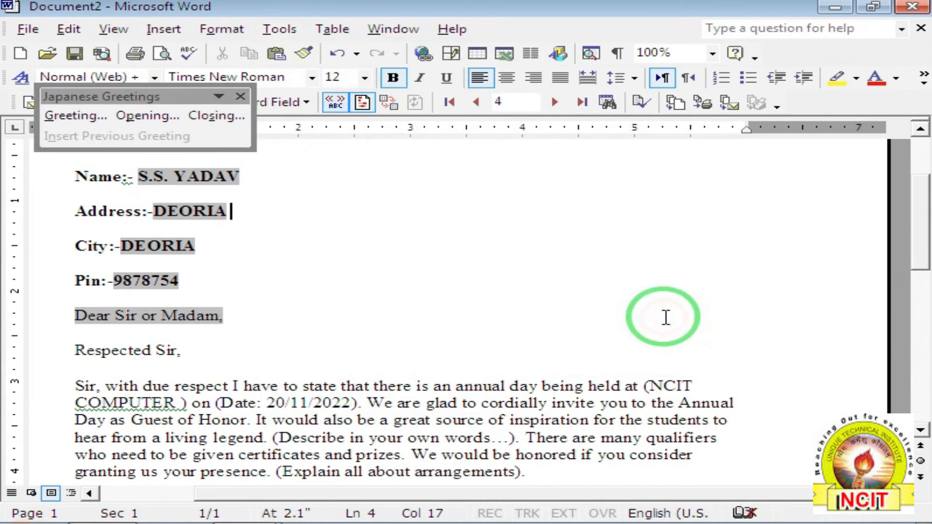
pyautogui.moveTo(165, 95); pyautogui.dragTo(527, 223)
pyautogui.click(510, 243)
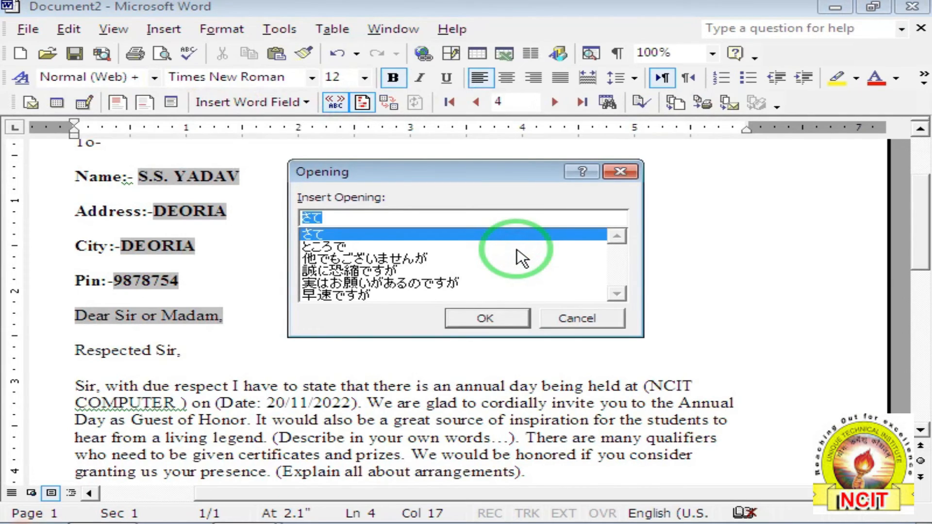
pyautogui.click(575, 318)
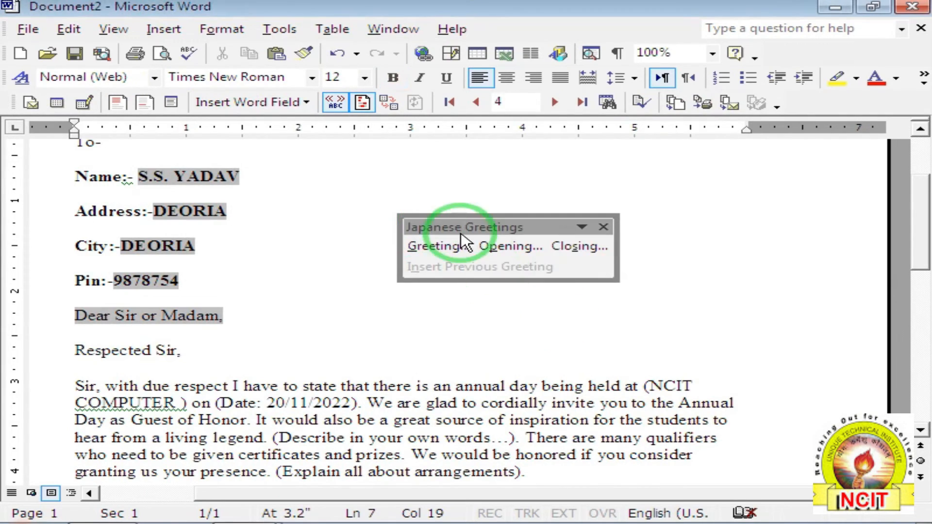
pyautogui.click(466, 249)
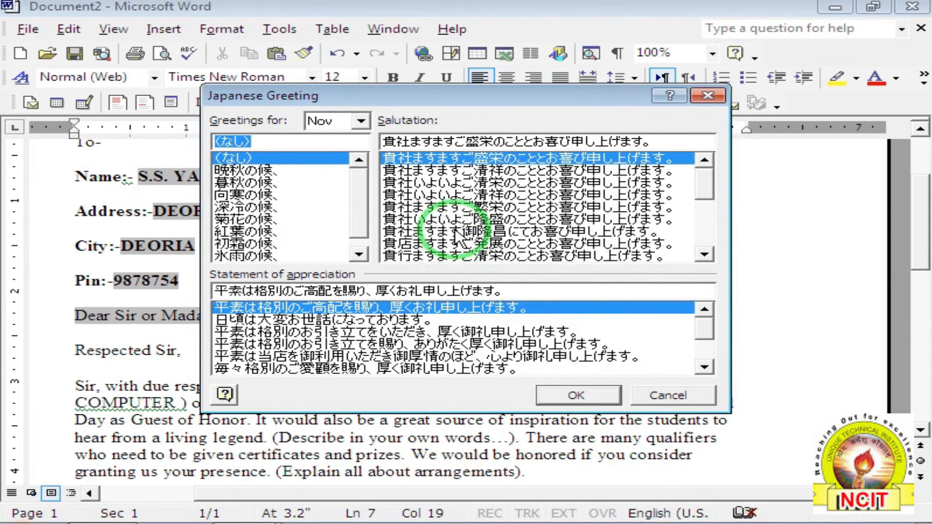
pyautogui.click(667, 394)
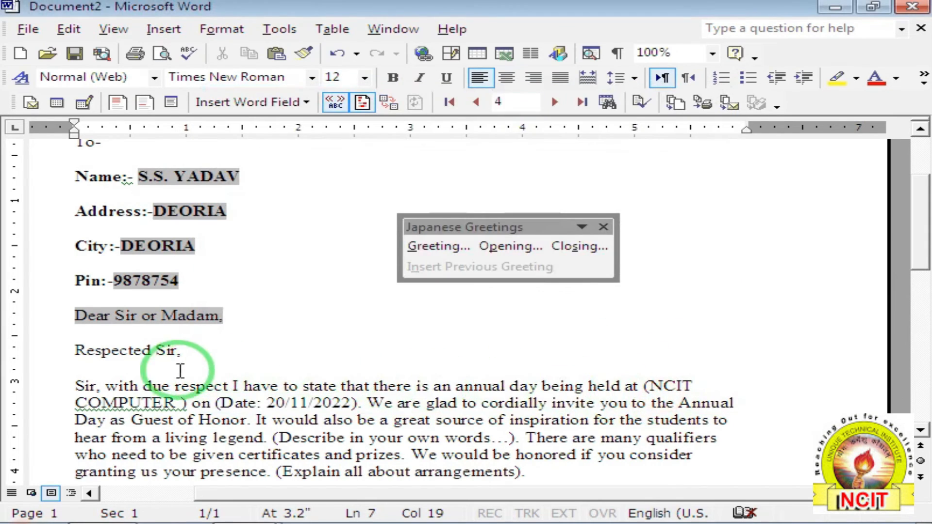
# Insert a Japanese salutation greeting on a new line below 'Respected Sir,'.
pyautogui.click(113, 367)
pyautogui.click(196, 362)
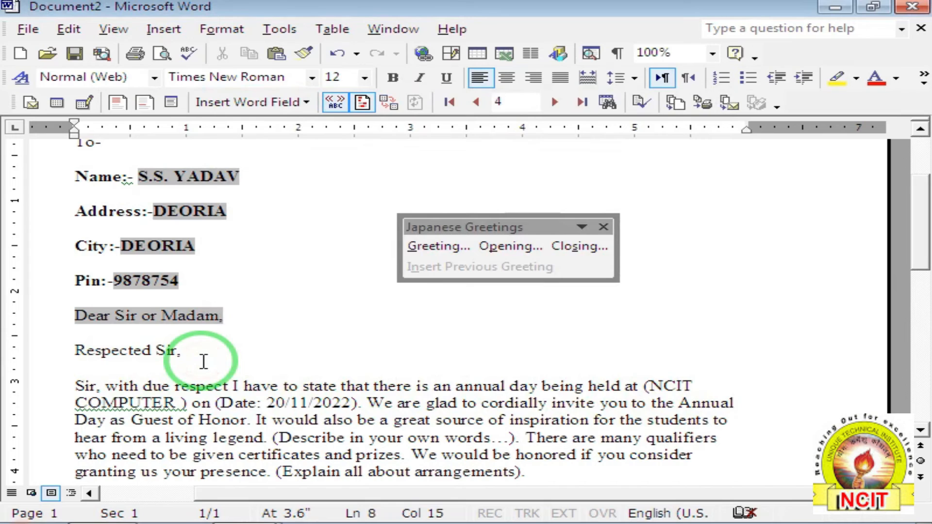
pyautogui.press('Return')
pyautogui.click(419, 246)
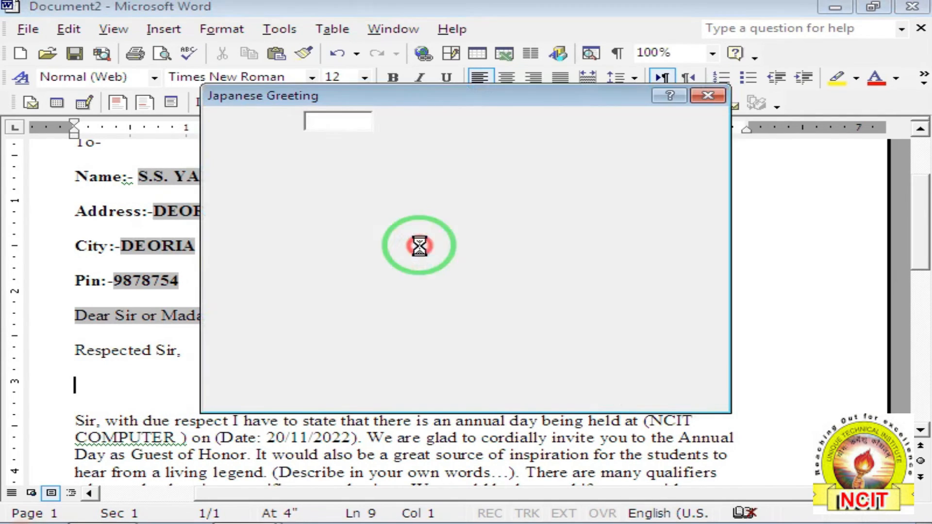
pyautogui.click(440, 207)
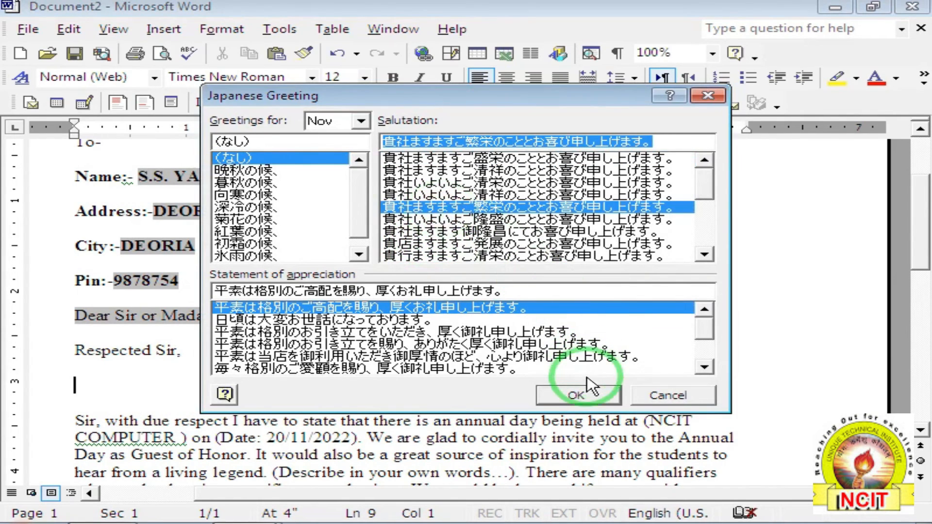
pyautogui.click(577, 395)
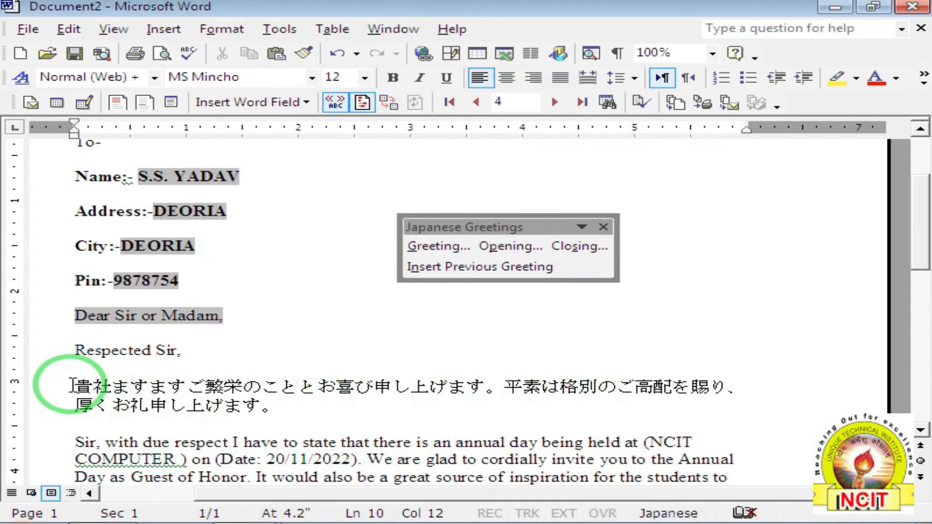
# Close the Japanese Greetings toolbar and undo the last change to the letter.
pyautogui.moveTo(72, 386); pyautogui.dragTo(299, 420)
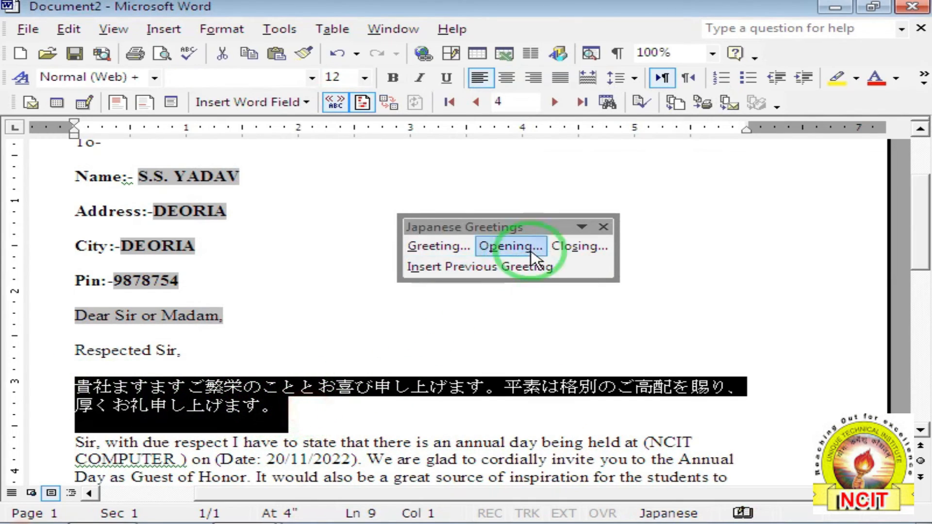
pyautogui.click(603, 227)
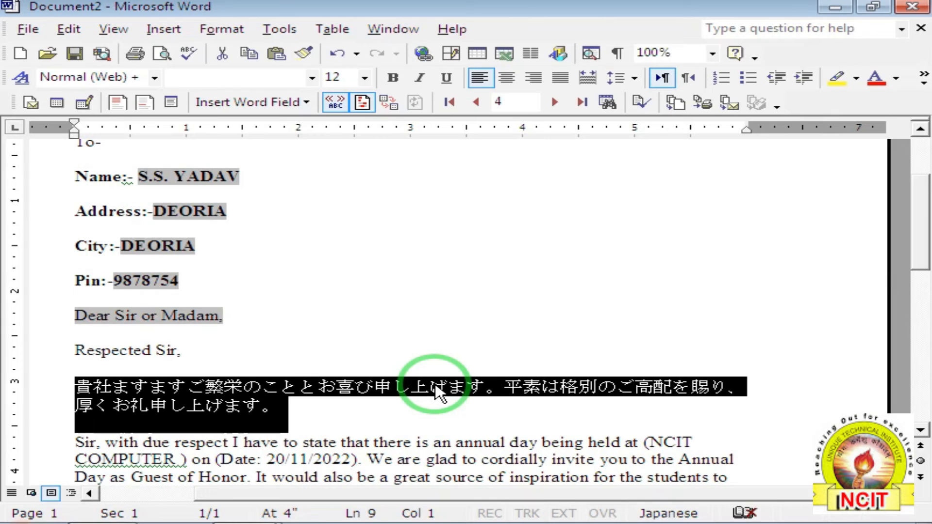
pyautogui.hotkey('ctrl', 'z')
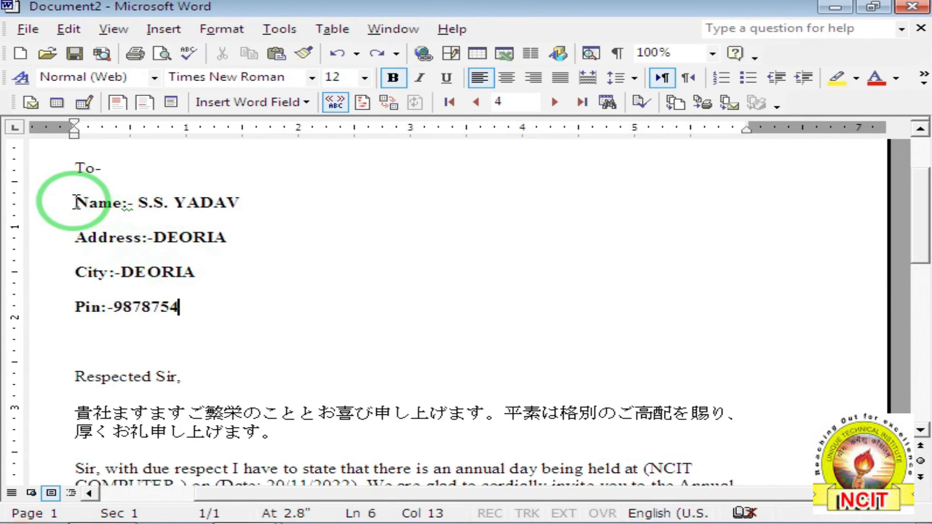
# Copy the recipient's address block and bring up Envelopes and Labels via Letters and Mailings.
pyautogui.moveTo(74, 202); pyautogui.dragTo(175, 309)
pyautogui.hotkey('ctrl', 'c')
pyautogui.hotkey('ctrl', 'c')
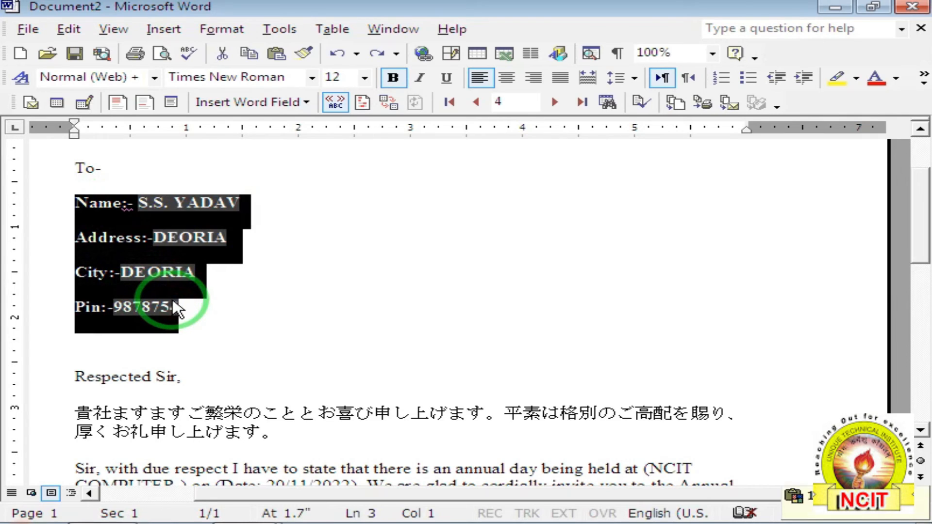
pyautogui.click(452, 312)
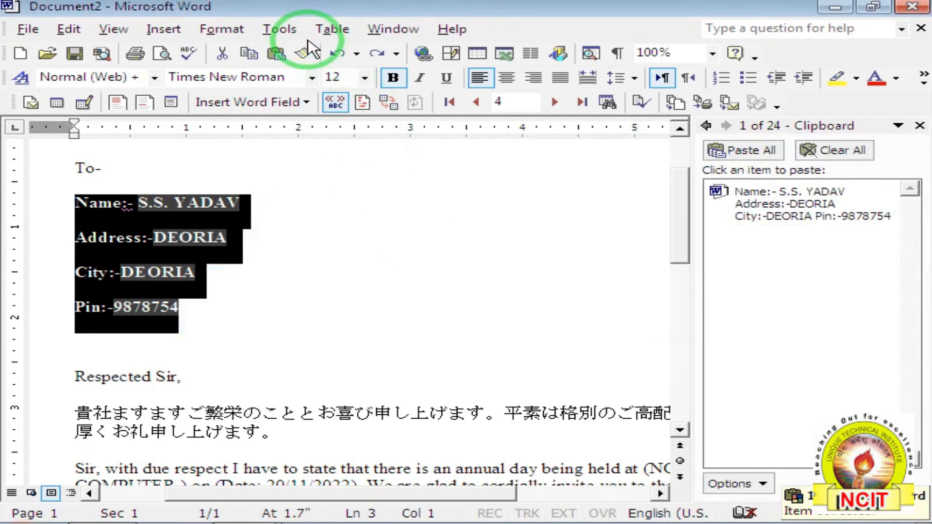
pyautogui.click(279, 30)
pyautogui.moveTo(275, 269)
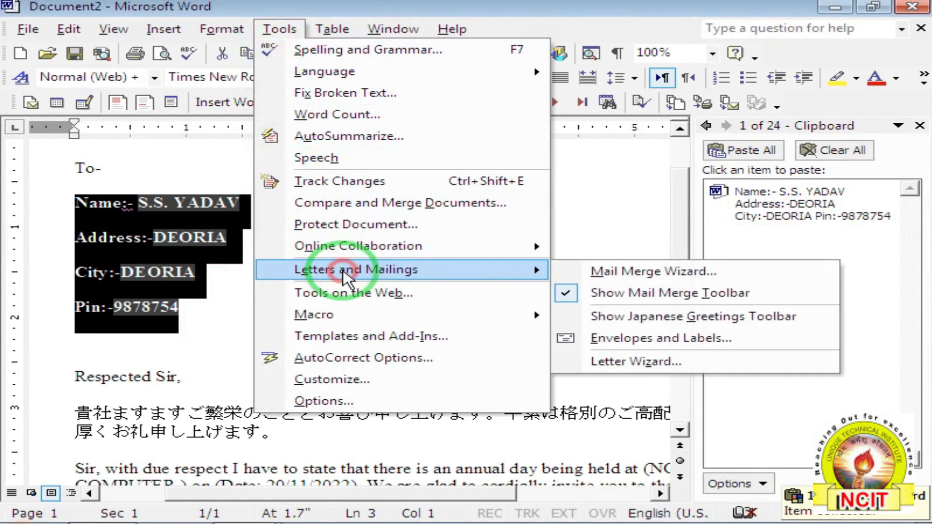
pyautogui.click(618, 340)
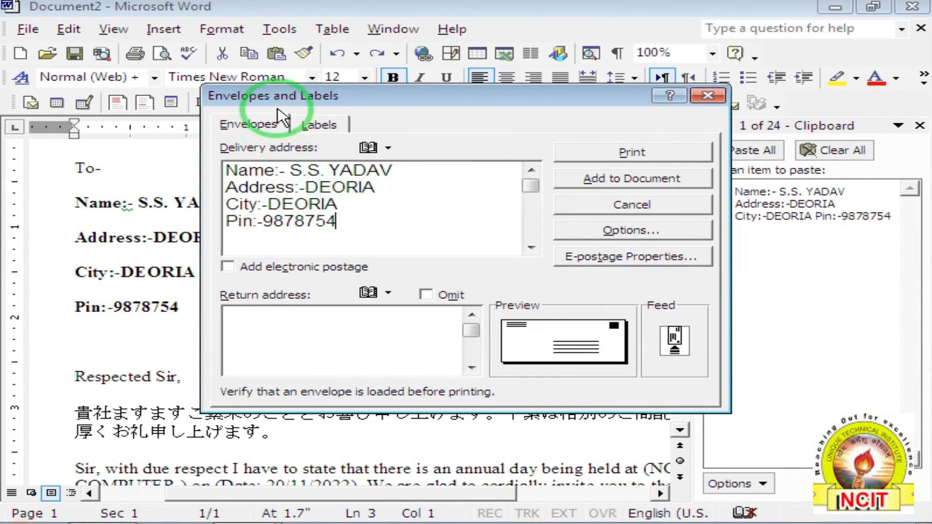
pyautogui.moveTo(280, 109); pyautogui.dragTo(346, 119)
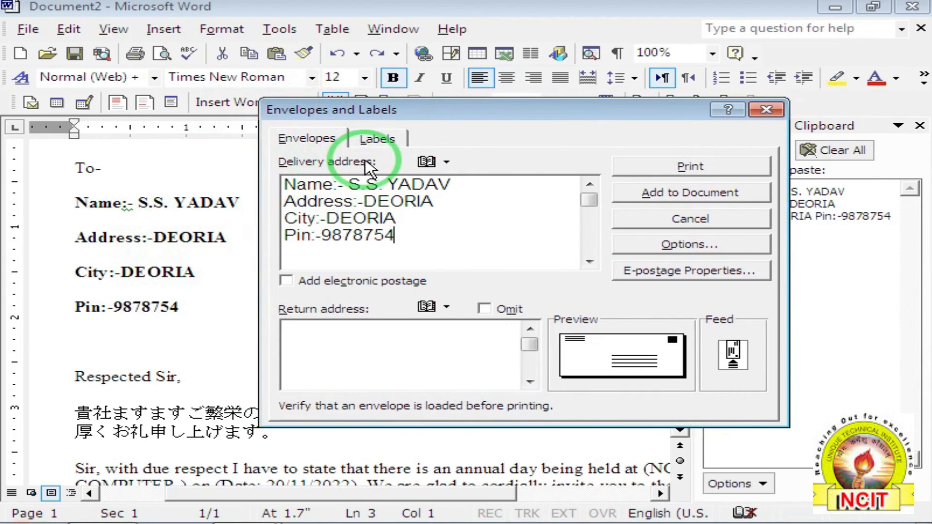
# Enter the sender's return address lines in the envelope's Return address box.
pyautogui.click(327, 340)
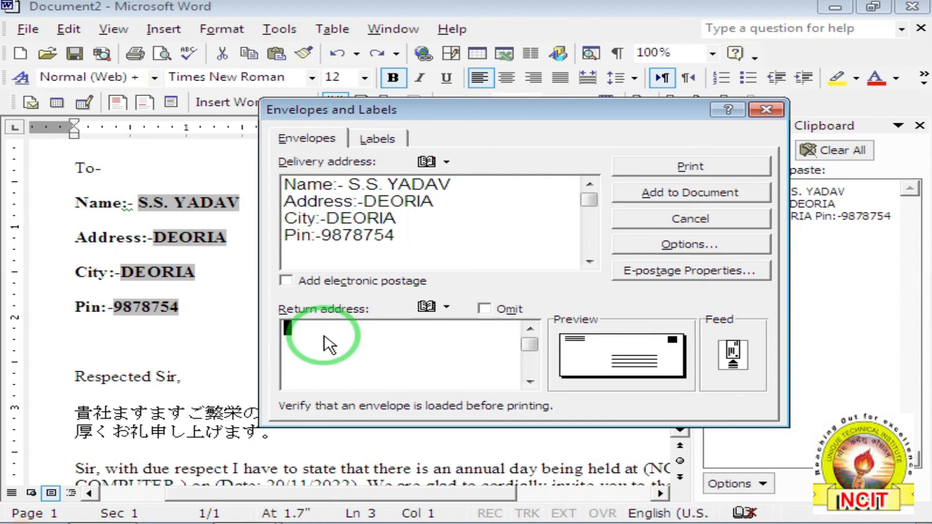
pyautogui.write('NCIT COMPUTER')
pyautogui.press('Return')
pyautogui.write('STATION ROAD ')
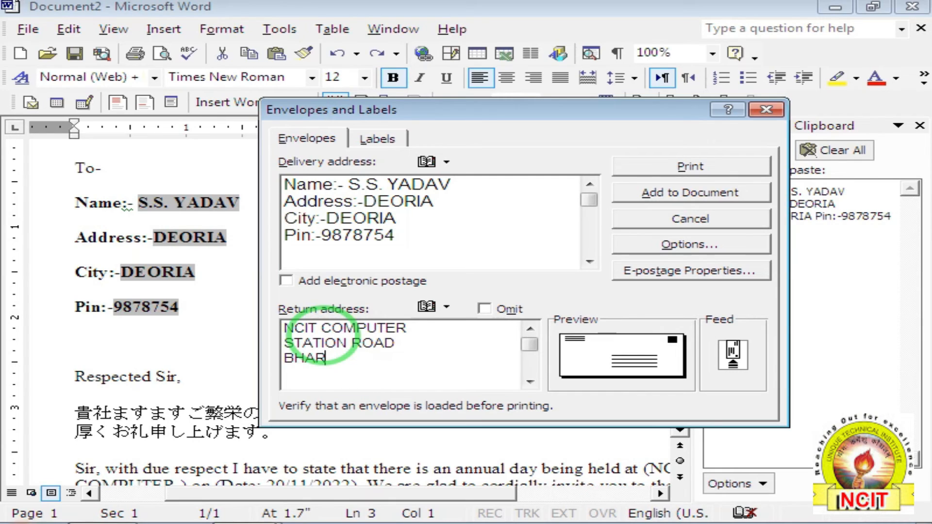
pyautogui.write('BHATAR RANI')
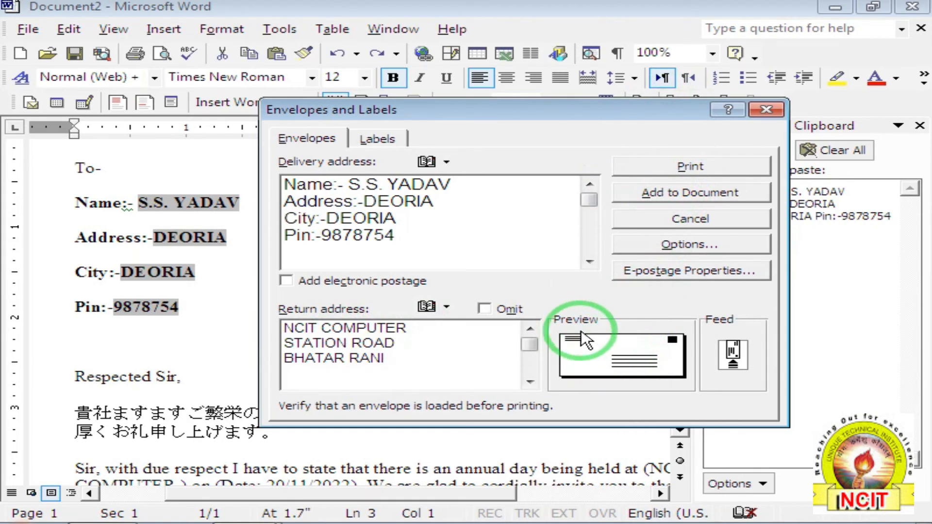
pyautogui.click(623, 359)
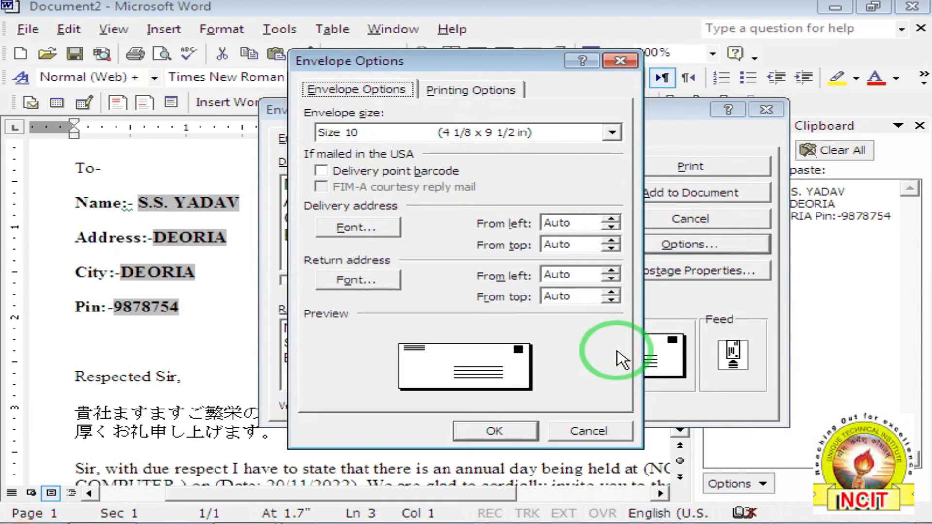
# Keep the Size 10 envelope size in Envelope Options.
pyautogui.click(379, 136)
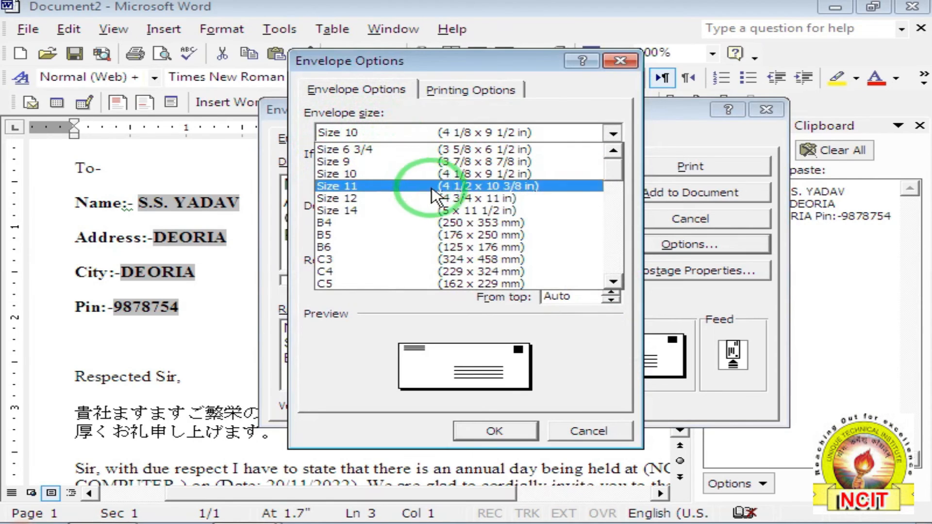
pyautogui.click(581, 348)
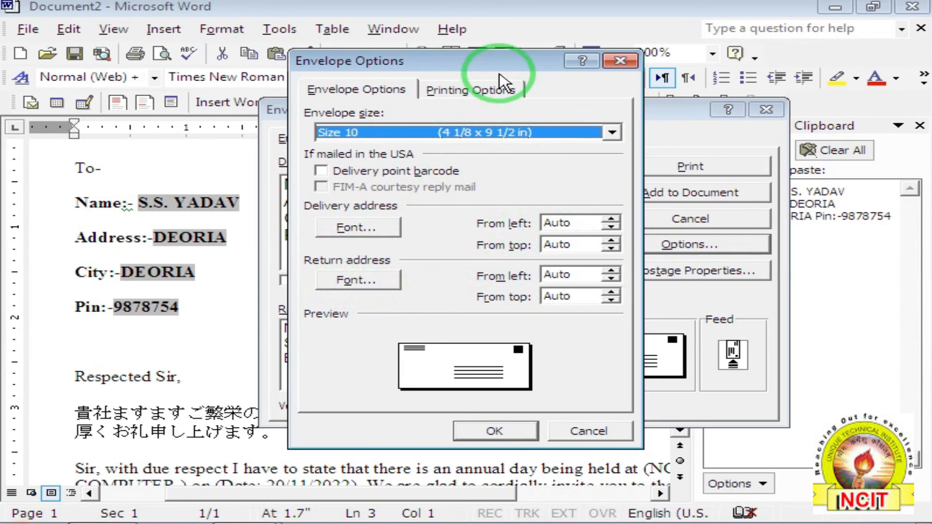
pyautogui.moveTo(494, 61); pyautogui.dragTo(763, 76)
pyautogui.moveTo(760, 80); pyautogui.dragTo(720, 75)
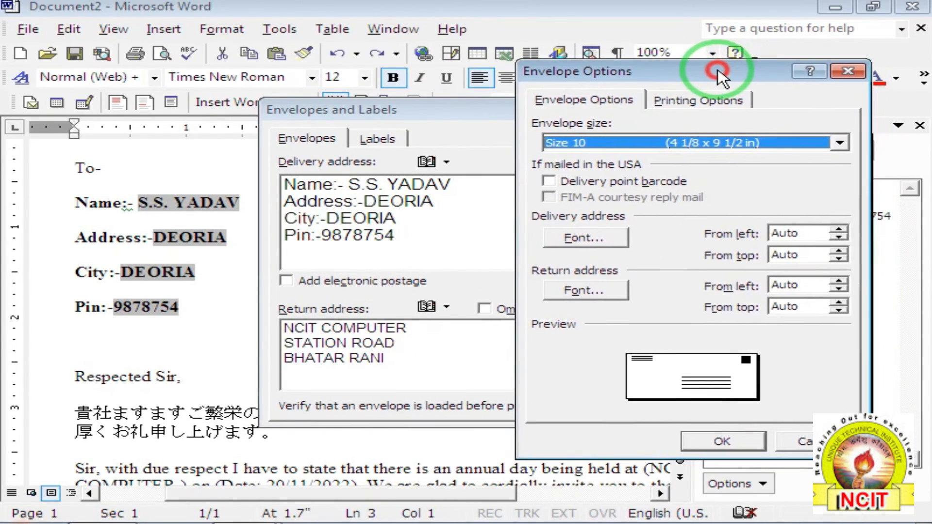
# Leave the delivery address left offset on Auto and set it 2.1" from top.
pyautogui.click(838, 228)
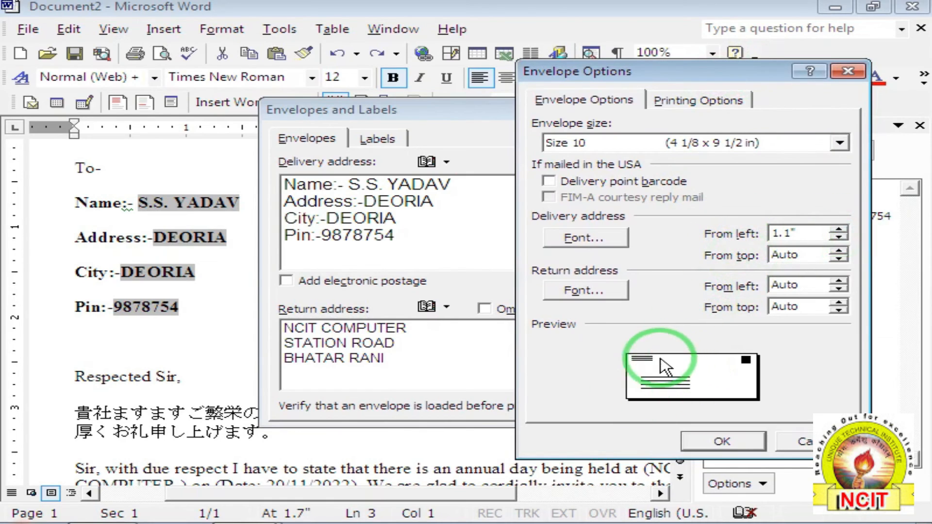
pyautogui.click(838, 237)
pyautogui.click(839, 251)
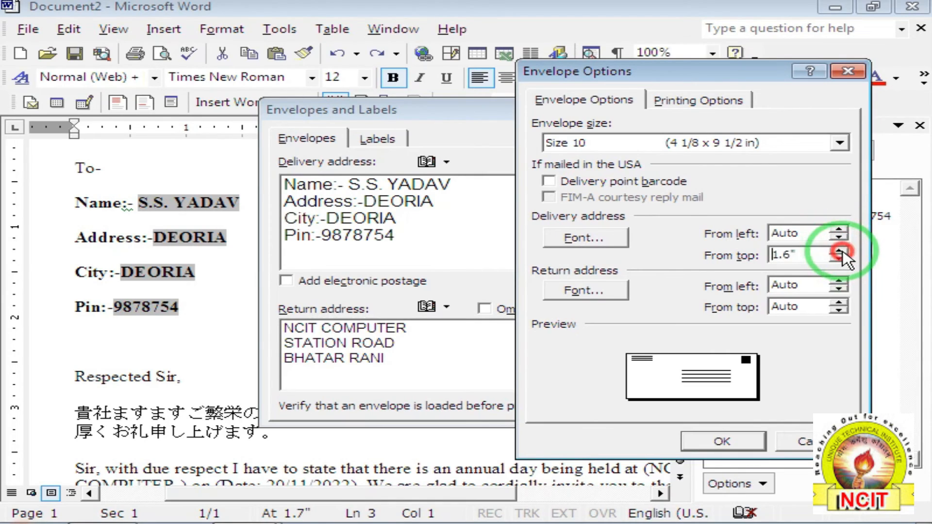
pyautogui.click(839, 251)
pyautogui.click(839, 251)
pyautogui.click(839, 251)
pyautogui.click(839, 251)
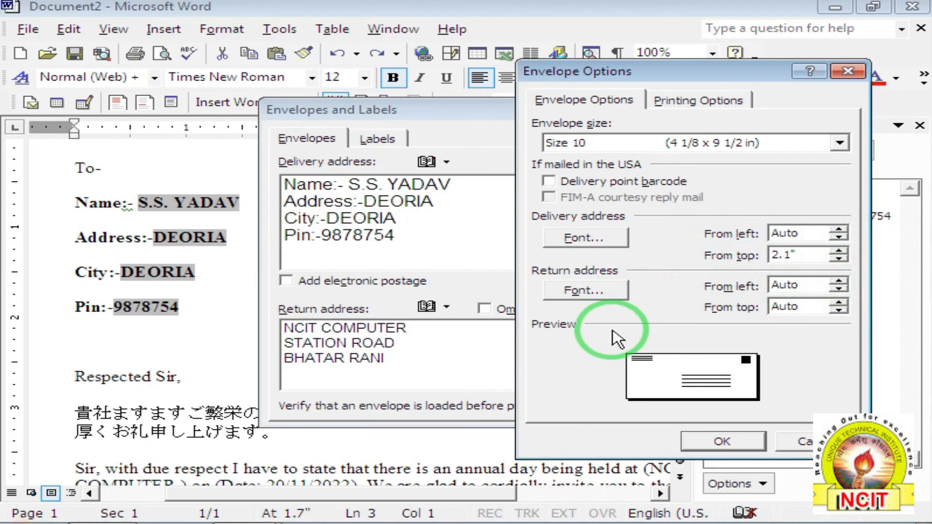
# Set the return address 1.3" from left and 0.6" from top, and confirm.
pyautogui.click(841, 280)
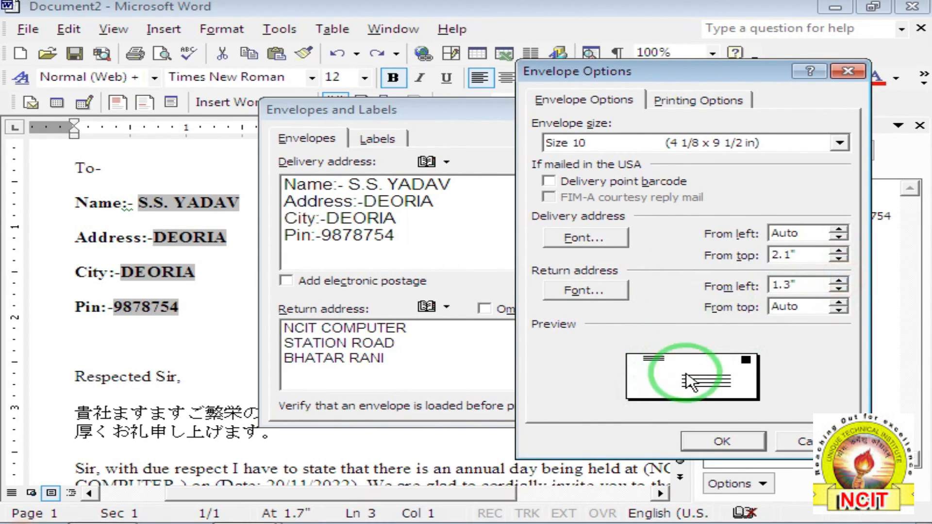
pyautogui.click(839, 304)
pyautogui.click(836, 311)
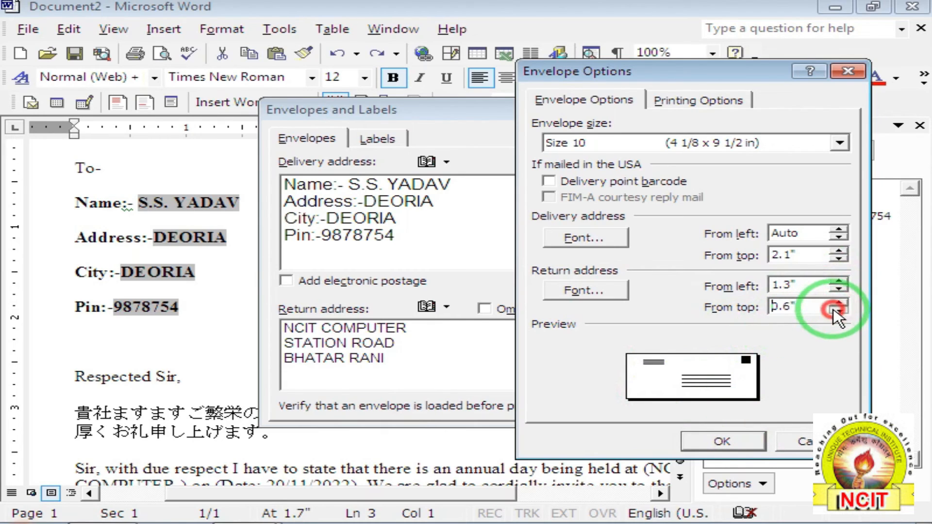
pyautogui.click(722, 442)
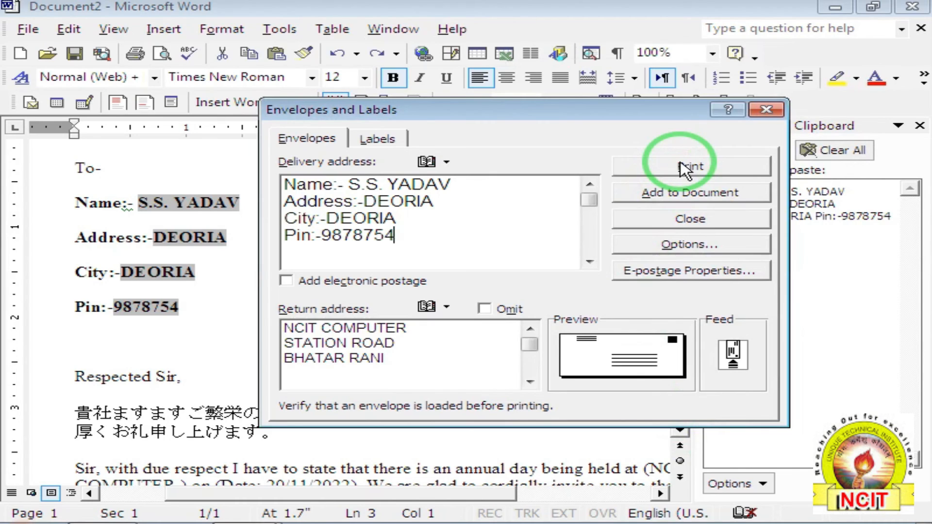
# Set the label type to Avery standard 2160 Mini on the Labels tab.
pyautogui.click(393, 142)
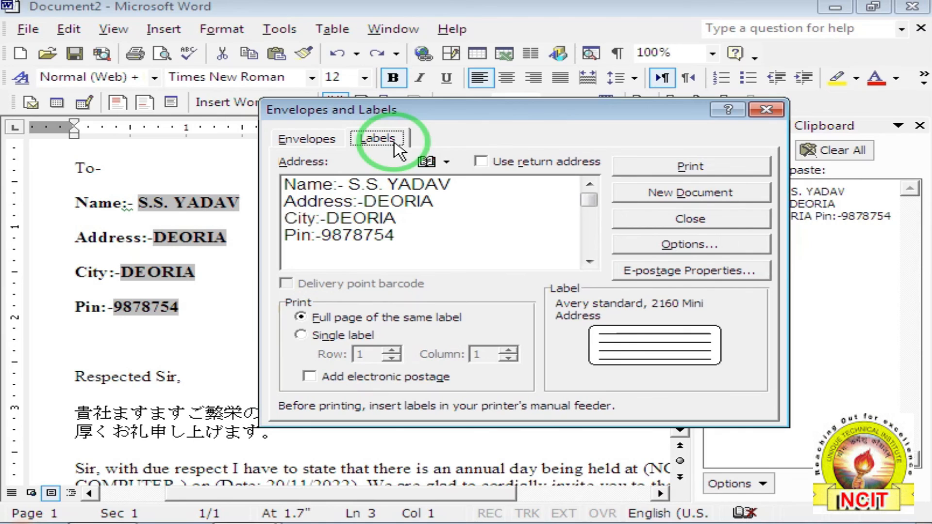
pyautogui.click(634, 340)
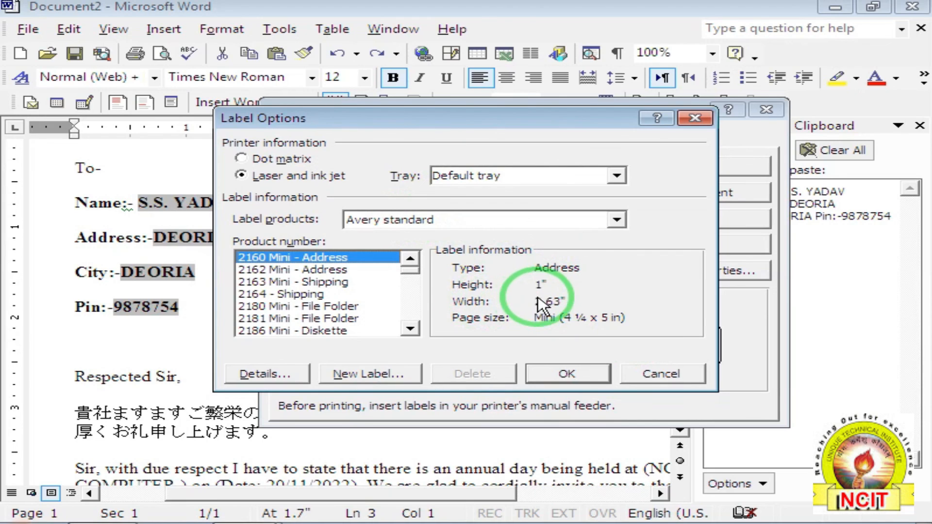
pyautogui.click(551, 375)
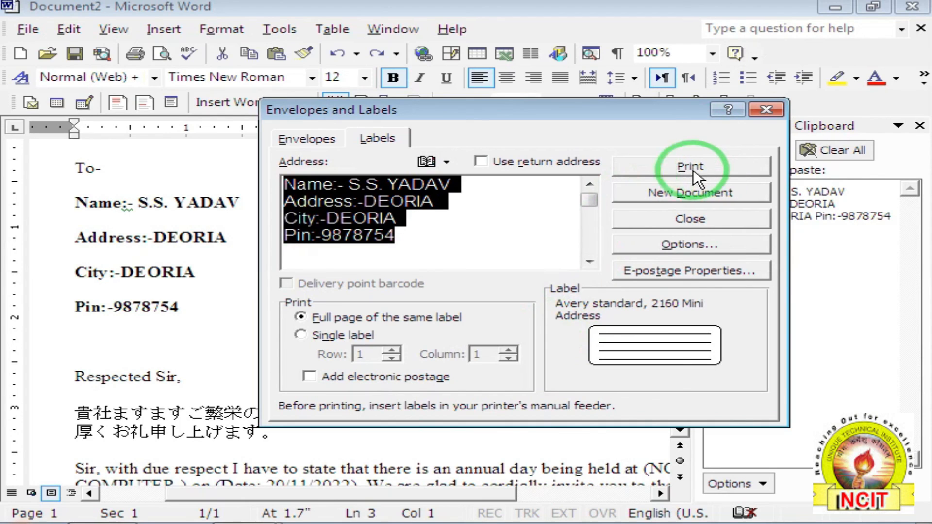
# Review the Envelopes and Labels tabs, then close the dialog.
pyautogui.click(298, 141)
pyautogui.click(378, 141)
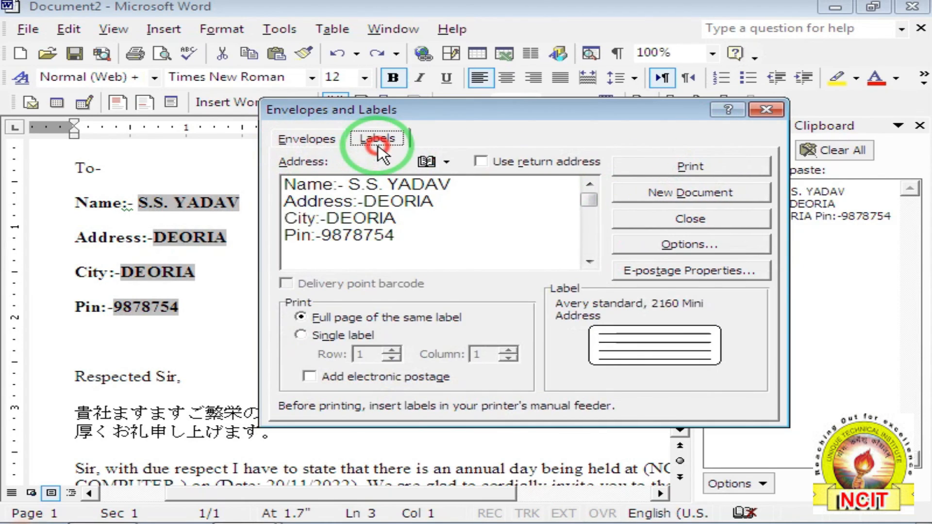
pyautogui.click(311, 140)
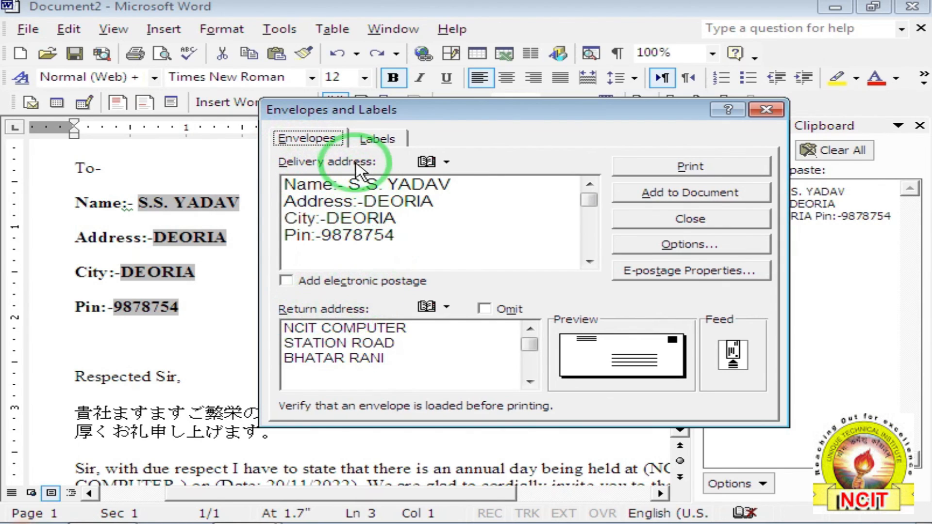
pyautogui.click(375, 140)
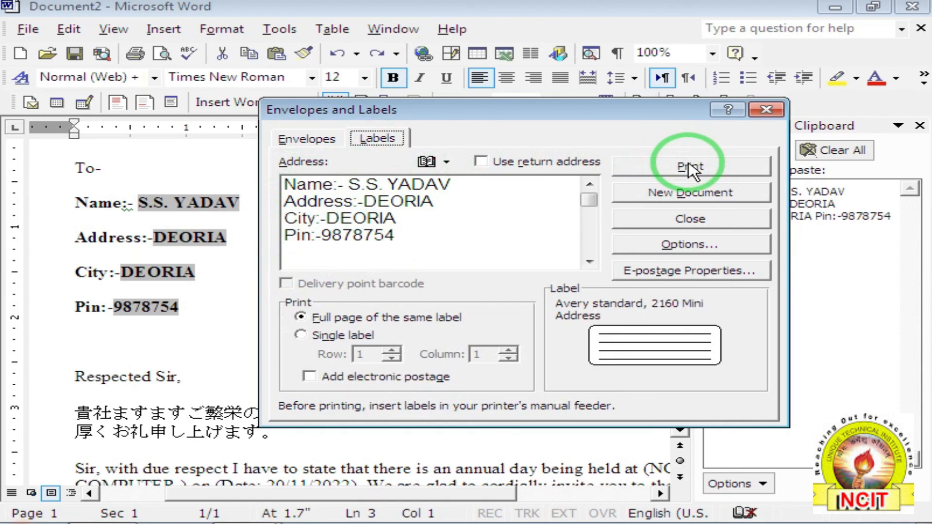
pyautogui.click(712, 222)
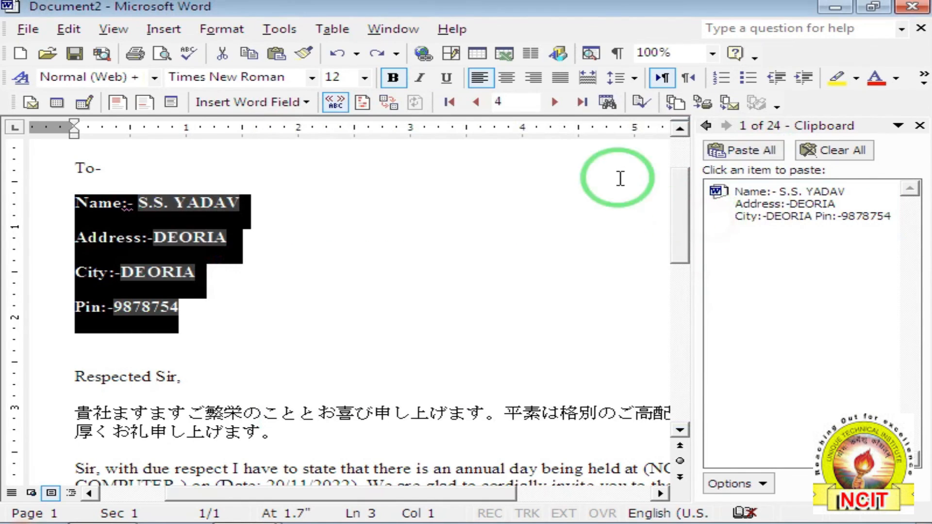
# Try the Letter Wizard with Date line and Contemporary Letter, then cancel it.
pyautogui.click(274, 37)
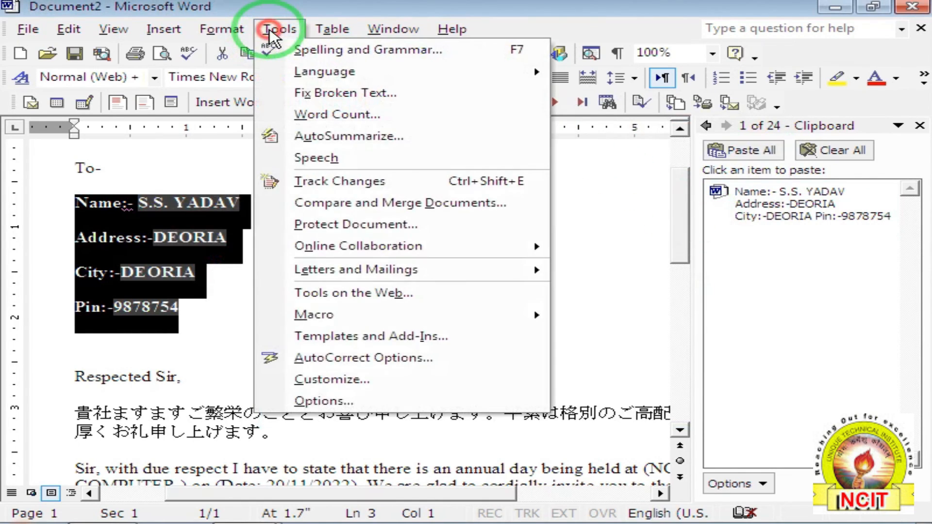
pyautogui.click(335, 272)
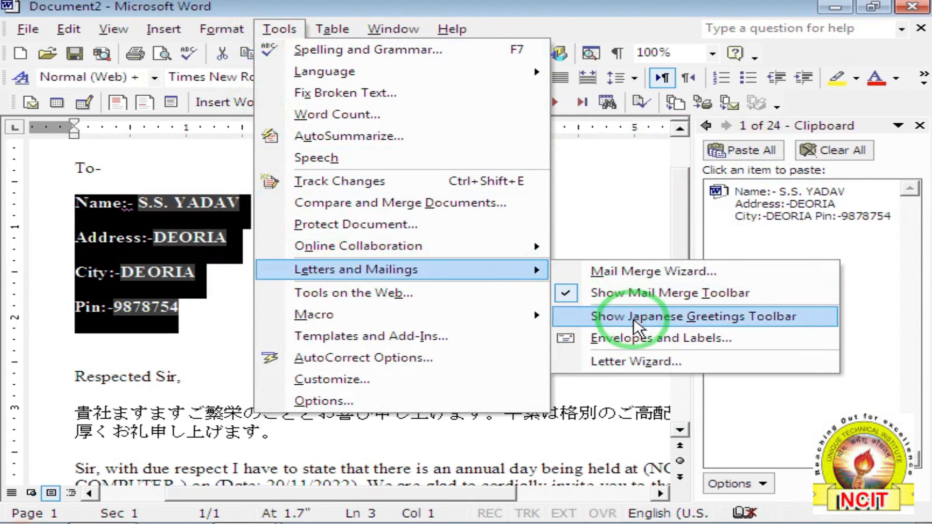
pyautogui.click(646, 371)
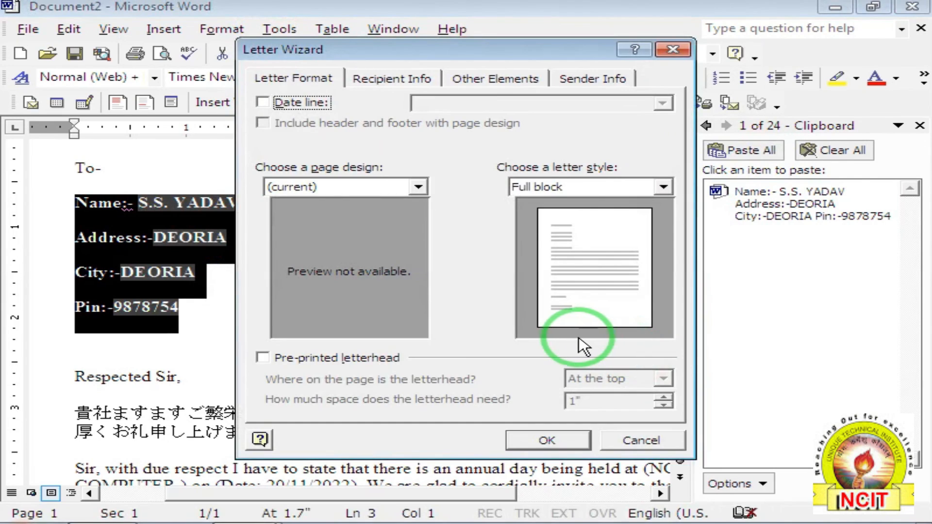
pyautogui.click(263, 102)
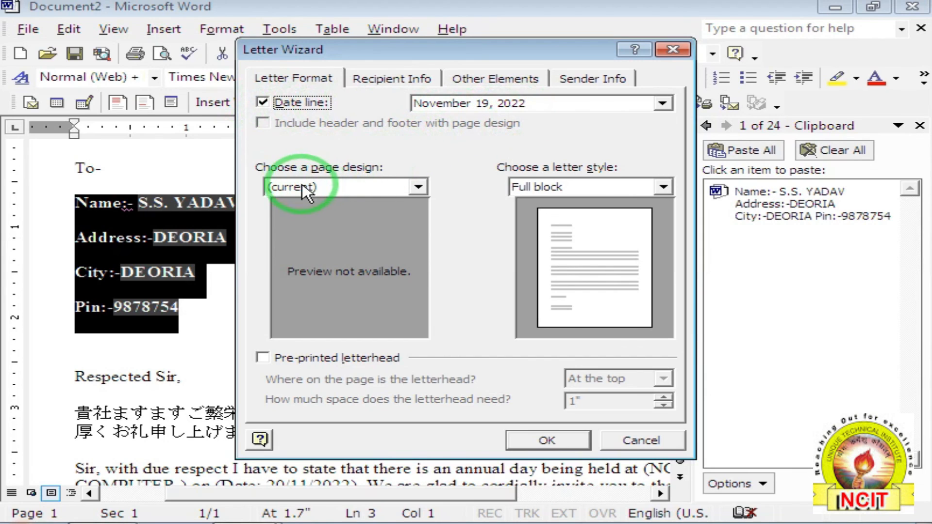
pyautogui.click(330, 188)
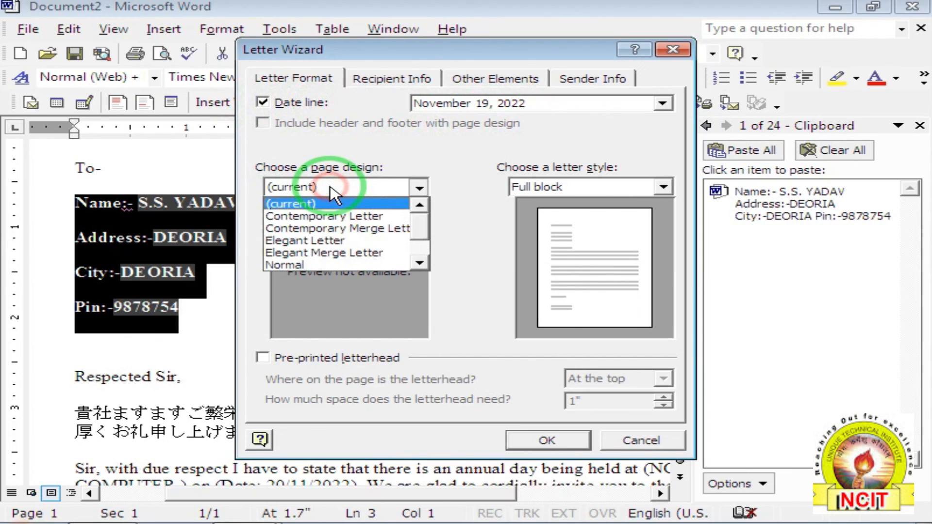
pyautogui.click(324, 217)
pyautogui.click(641, 440)
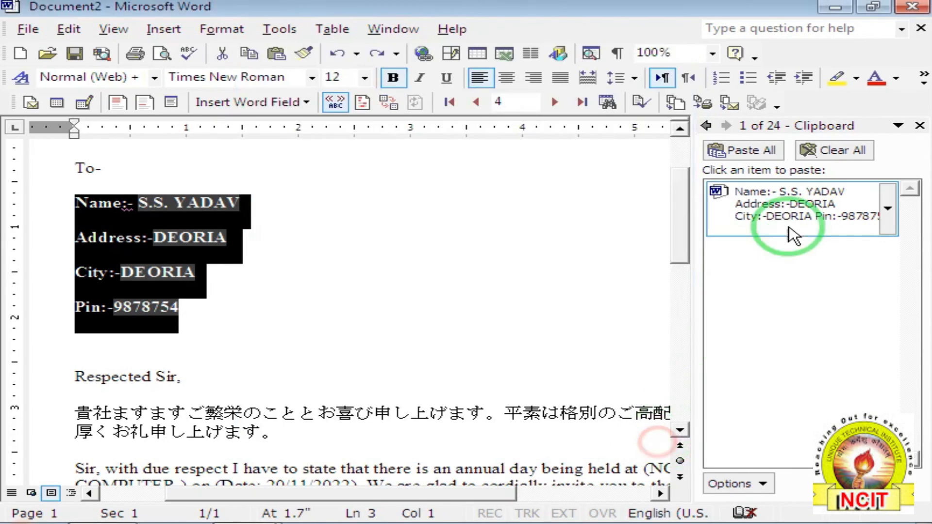
# Close the Clipboard pane and review the letter's bold address lines.
pyautogui.click(920, 125)
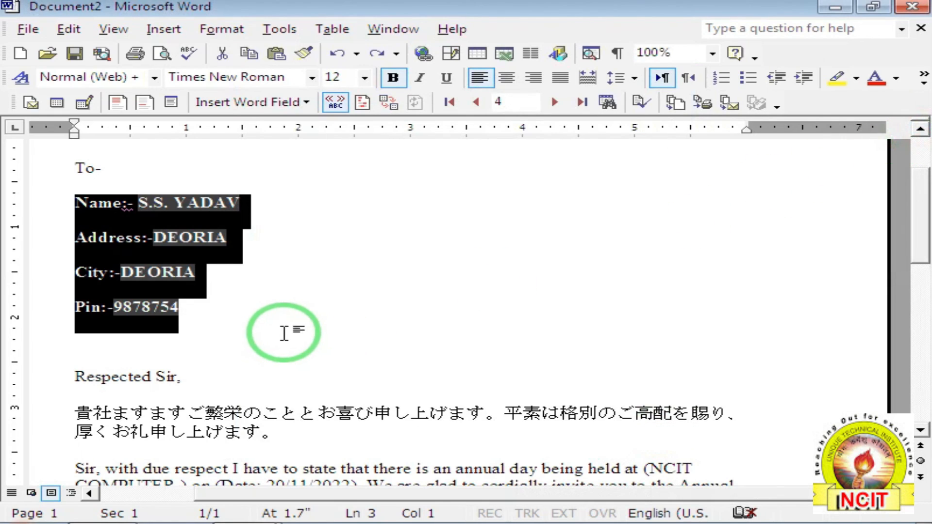
pyautogui.scroll(-2, 266, 364)
pyautogui.scroll(-5, 262, 350)
pyautogui.click(264, 339)
pyautogui.scroll(5, 264, 315)
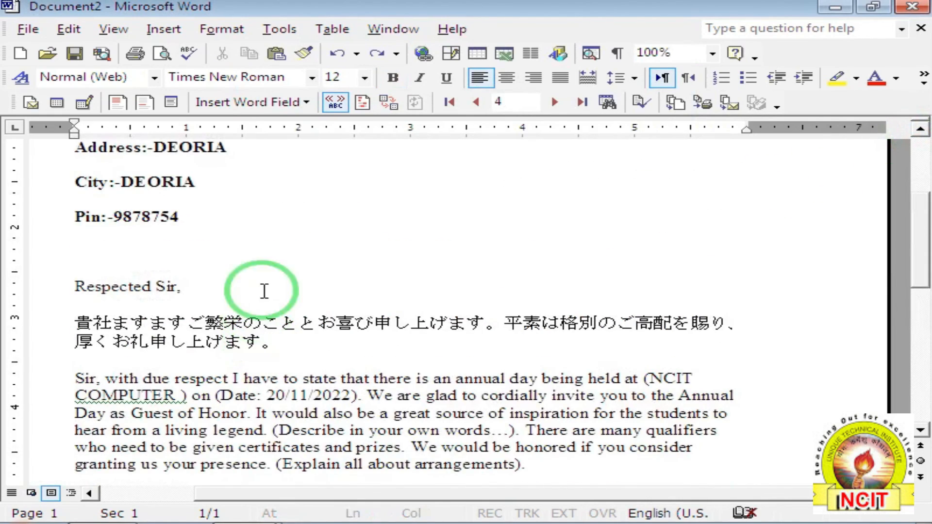
pyautogui.click(224, 29)
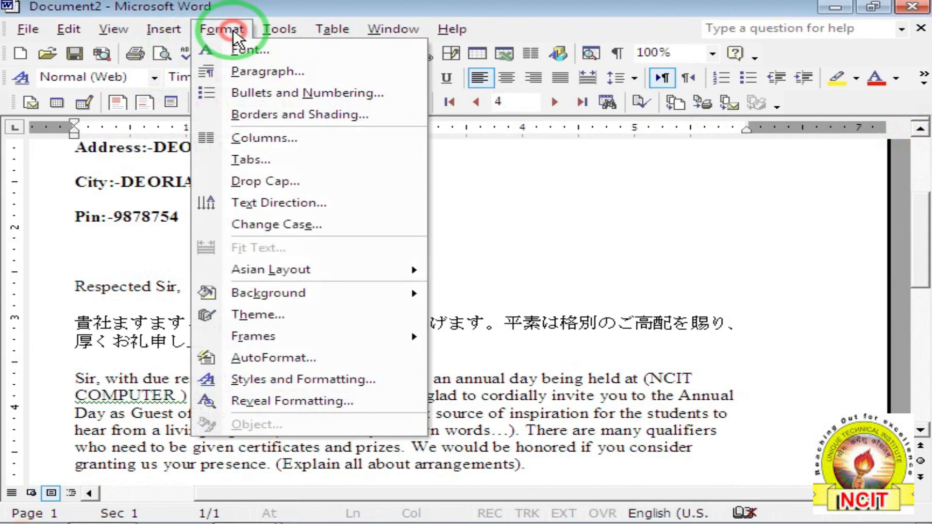
pyautogui.moveTo(323, 272)
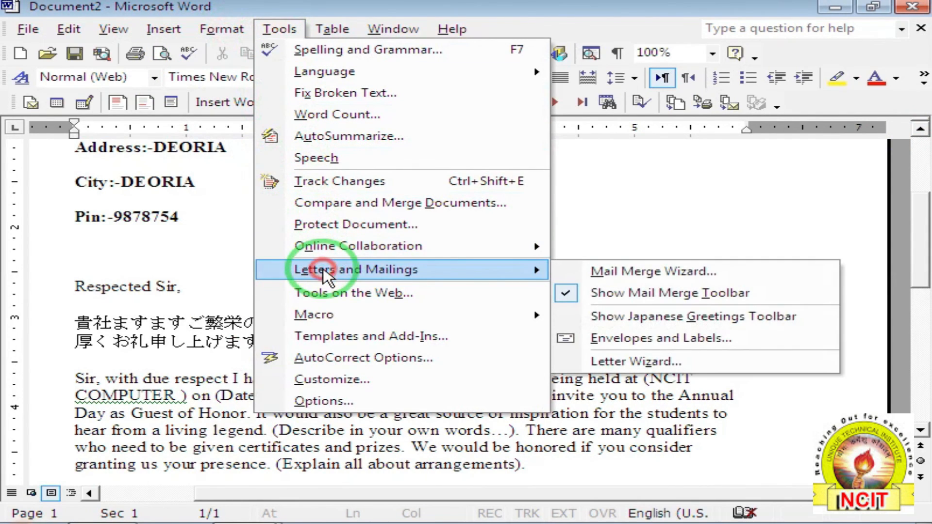
# Add a 'November 19, 2022' date line and apply the Contemporary Letter design via Letter Wizard.
pyautogui.click(629, 362)
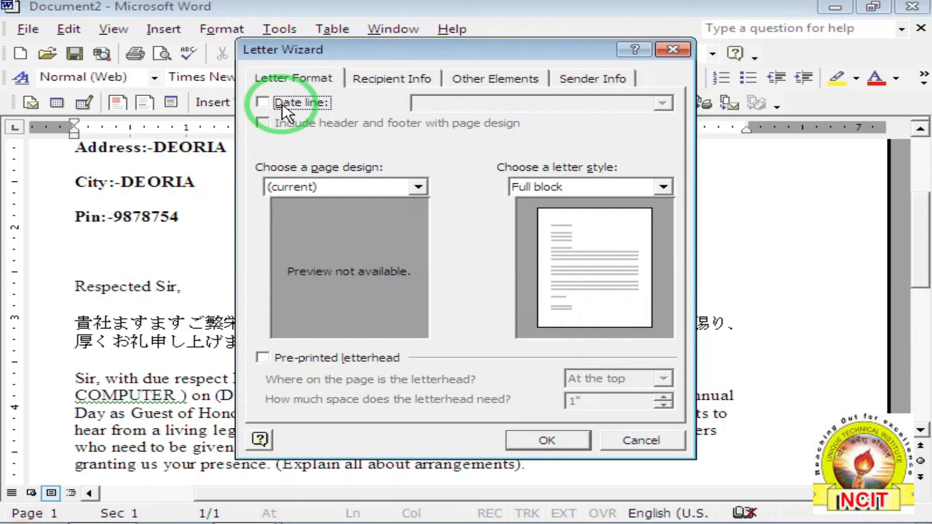
pyautogui.click(284, 103)
pyautogui.click(470, 108)
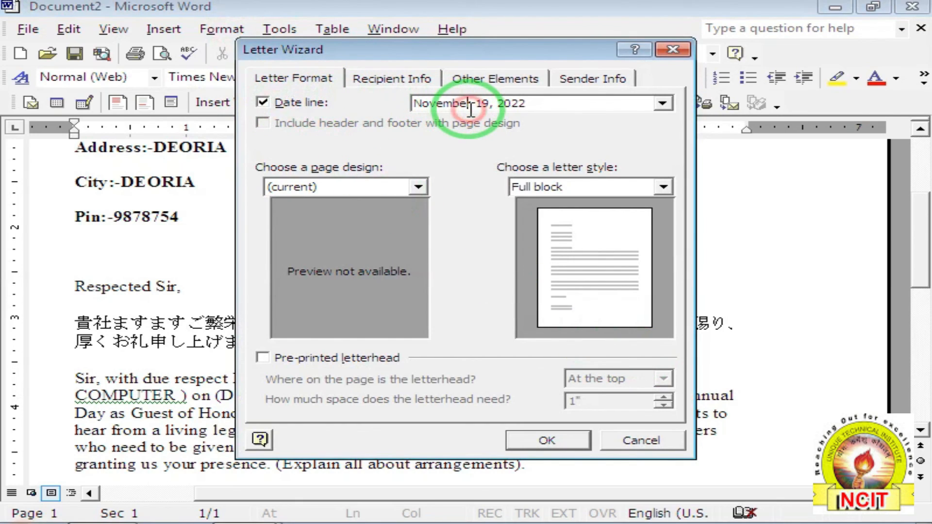
pyautogui.click(302, 187)
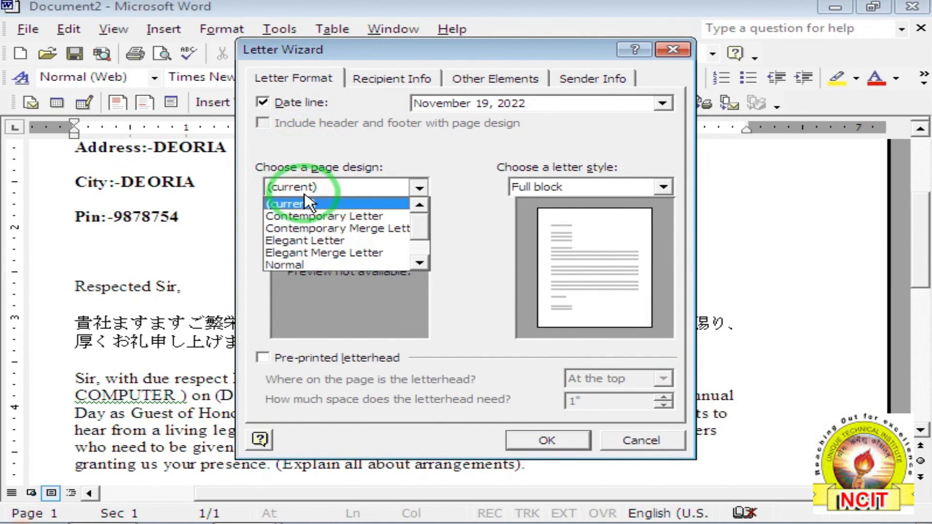
pyautogui.click(306, 217)
pyautogui.click(559, 445)
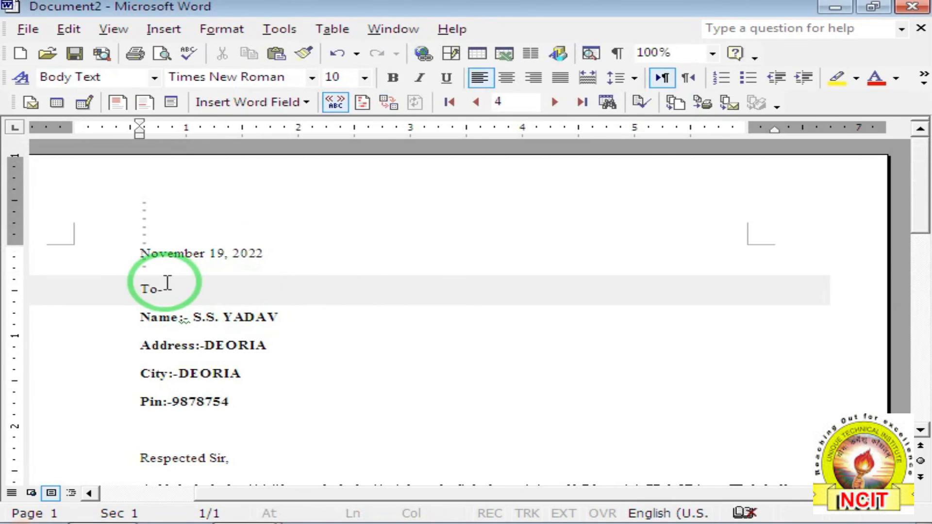
pyautogui.scroll(-3, 332, 286)
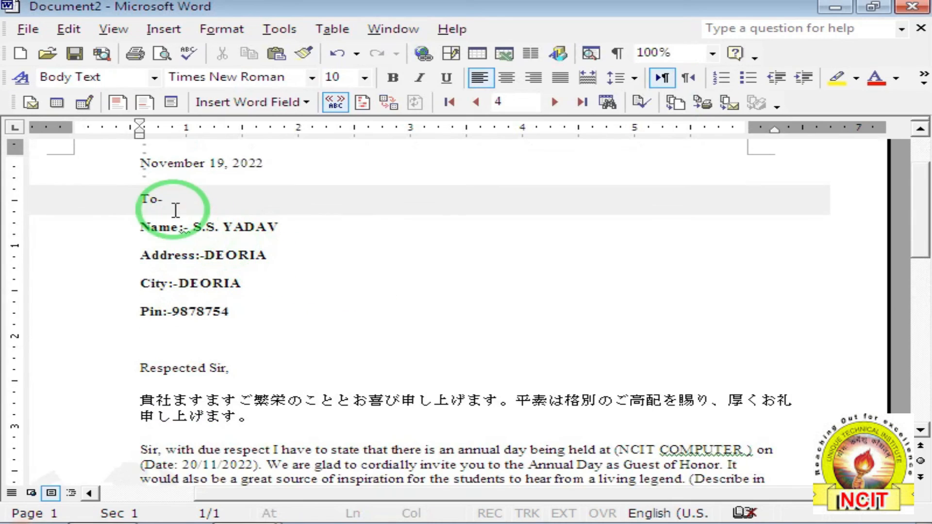
pyautogui.scroll(-5, 437, 207)
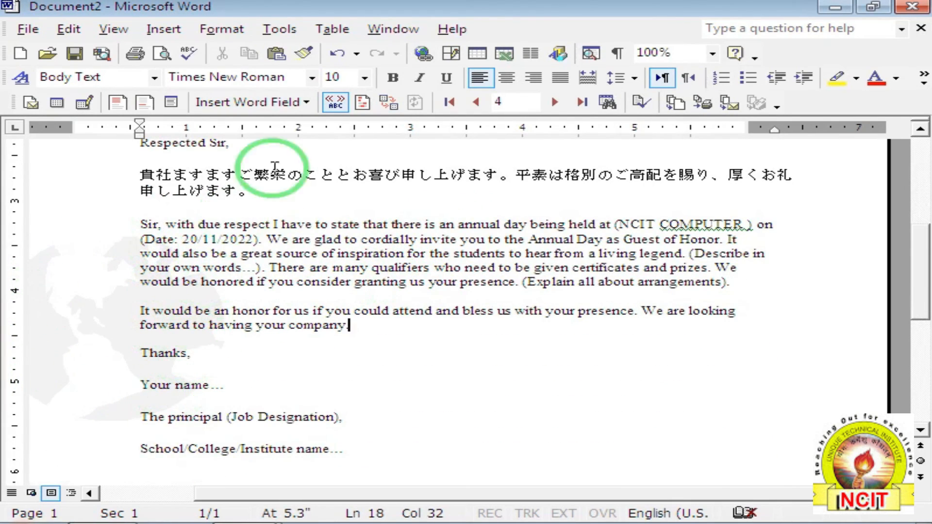
pyautogui.click(278, 29)
pyautogui.click(362, 271)
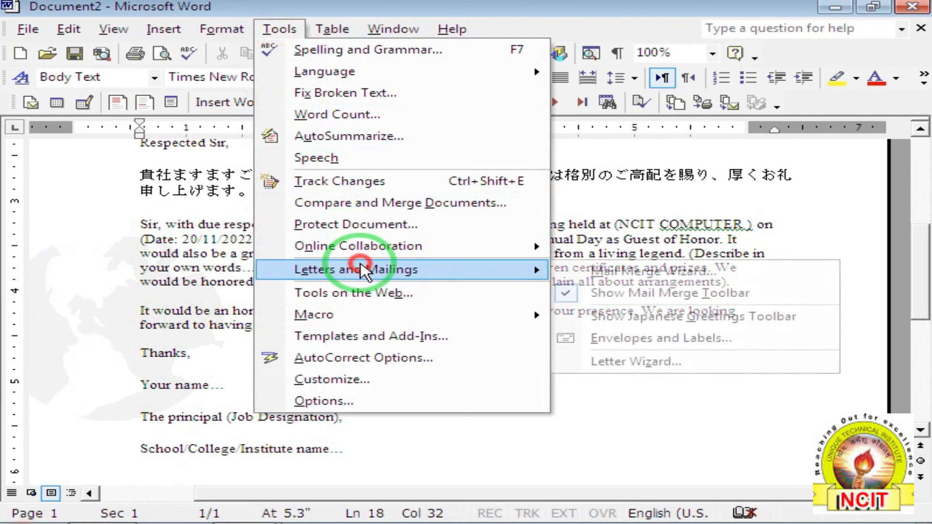
pyautogui.click(607, 362)
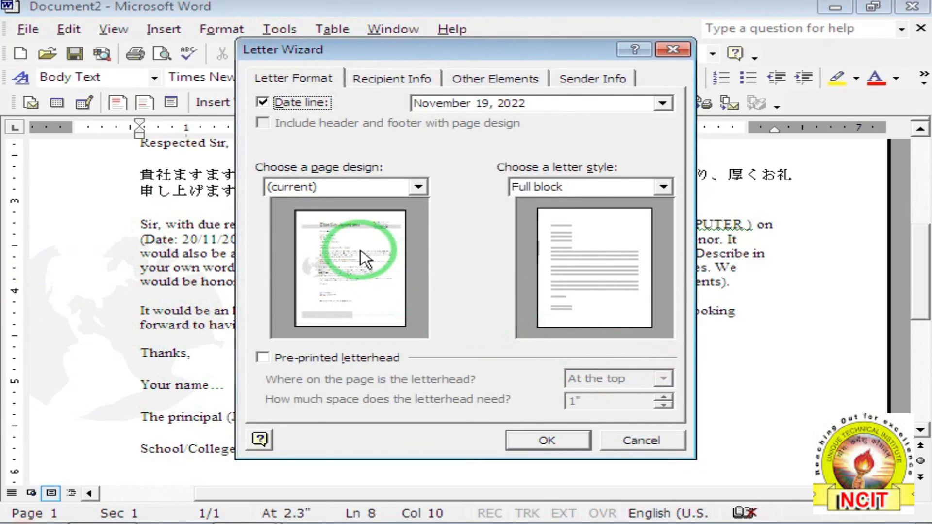
pyautogui.click(296, 187)
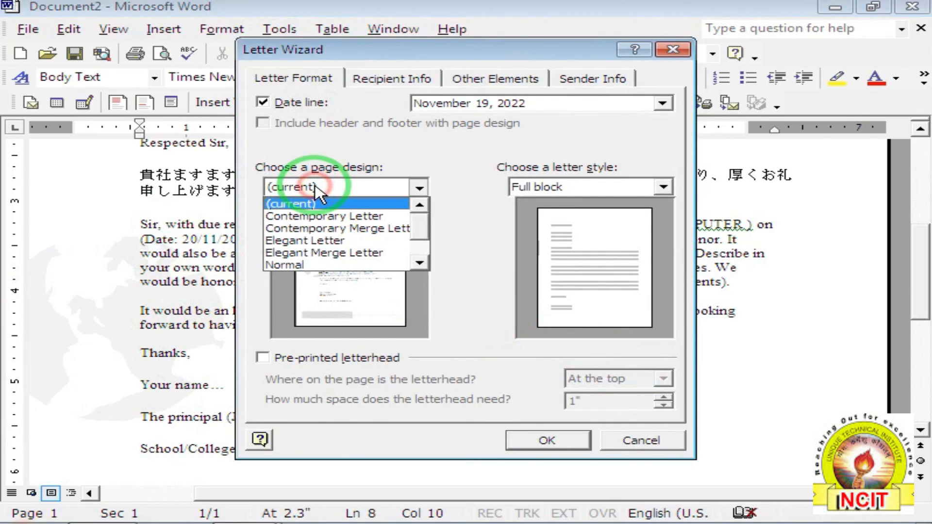
pyautogui.click(321, 229)
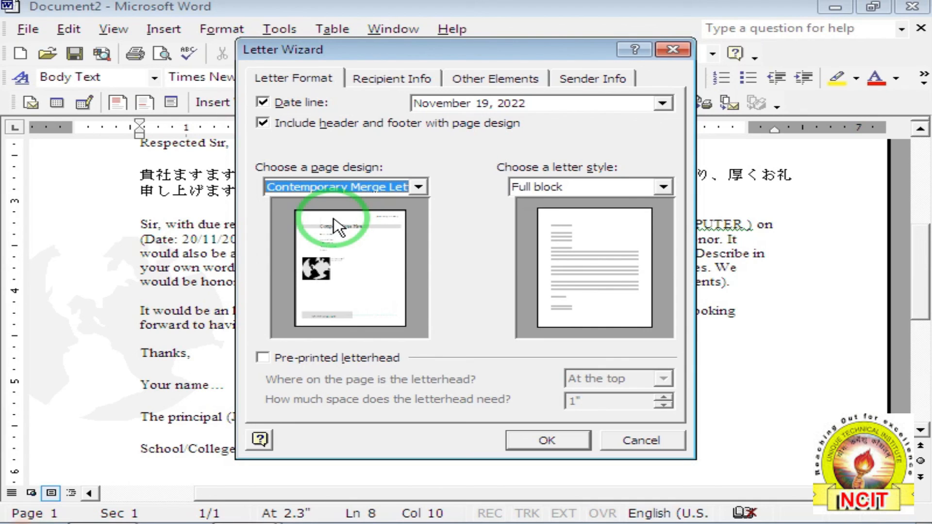
pyautogui.click(624, 440)
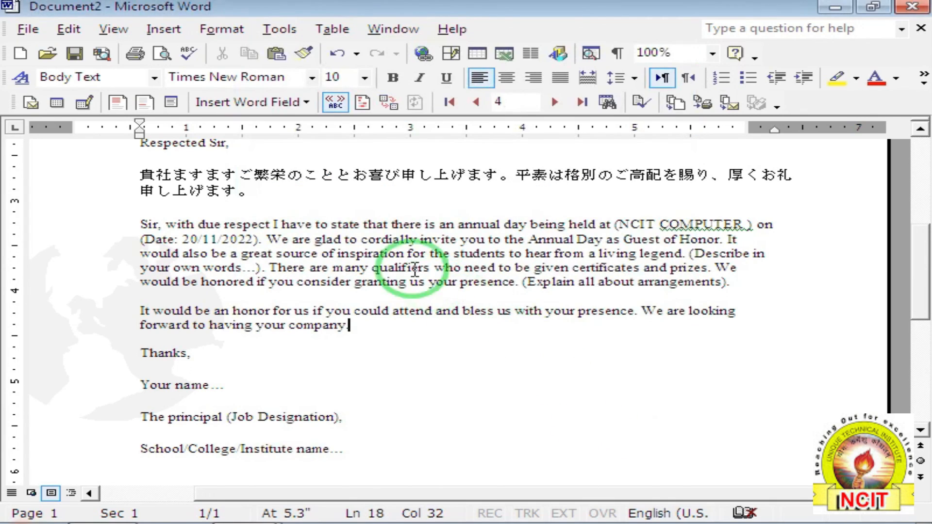
pyautogui.click(280, 30)
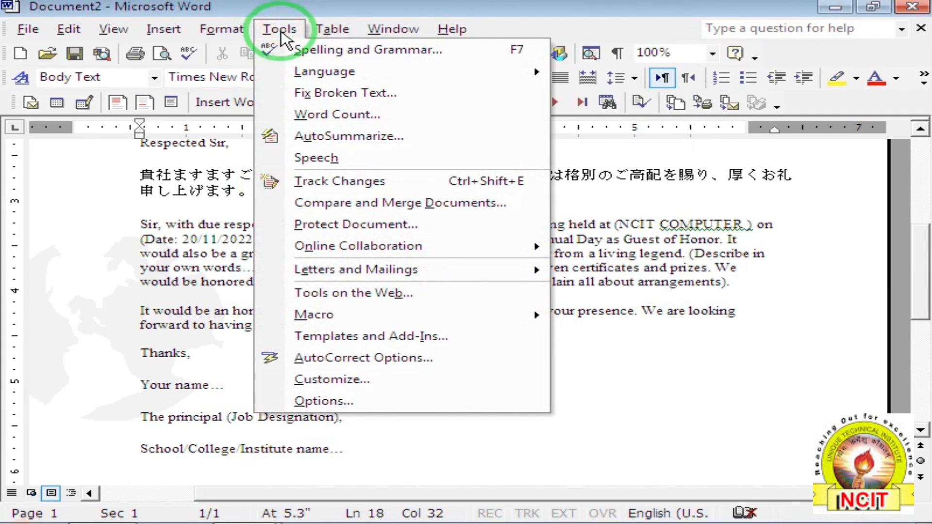